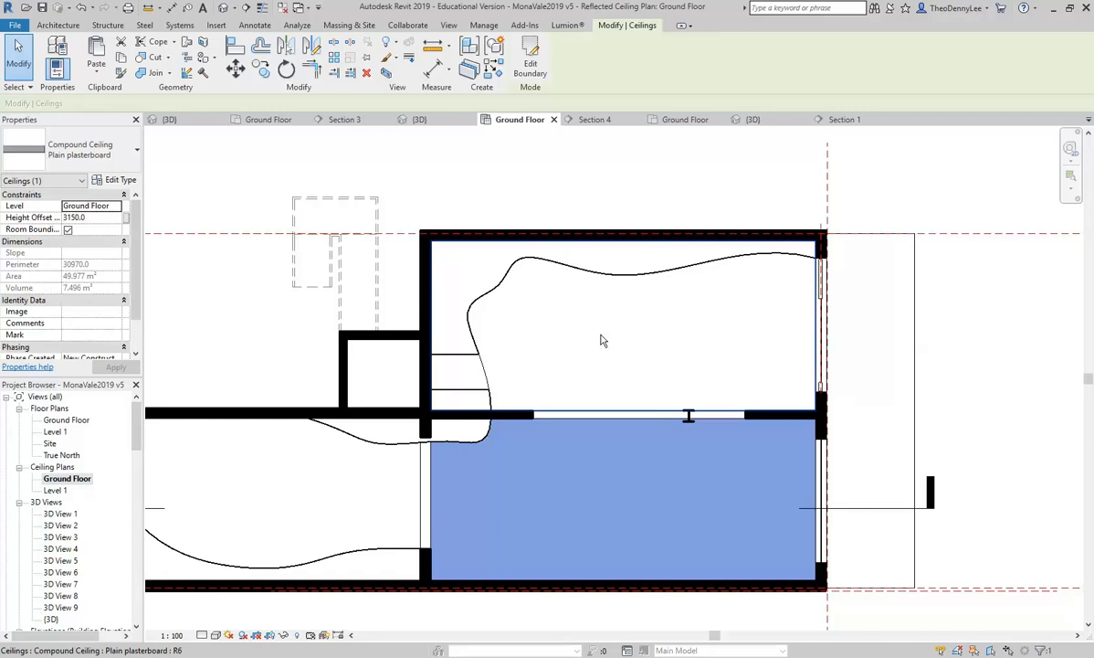
Step: Examine the two ceilings in the ground floor's upper and lower rooms by selecting each, then clear the selection
left_click(601, 340)
left_click(594, 481)
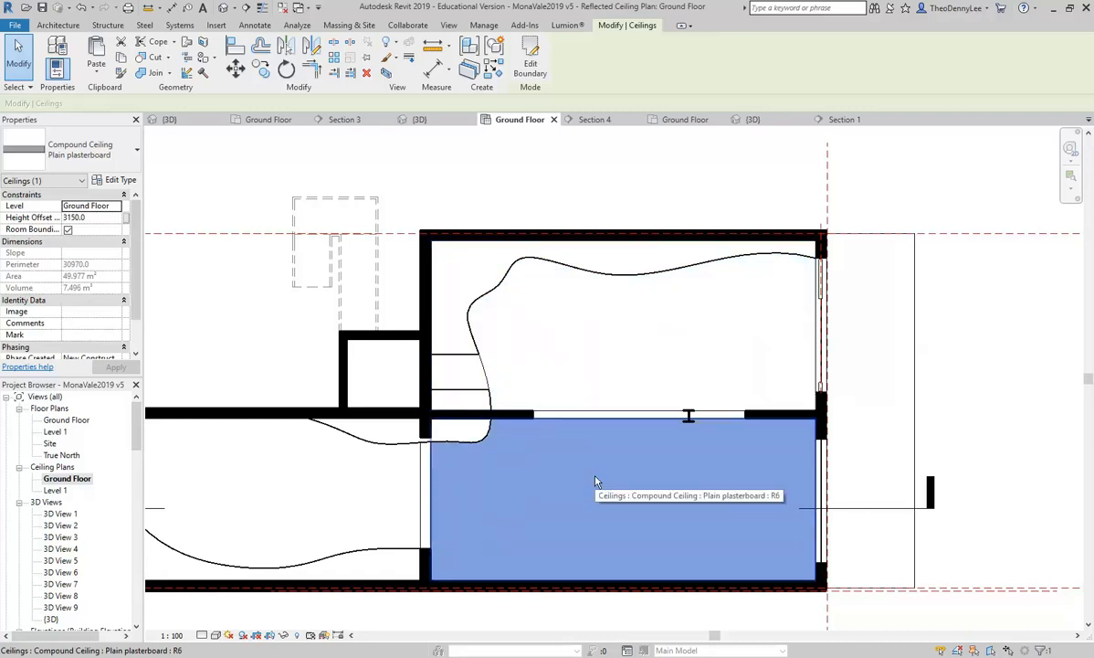
left_click(603, 378)
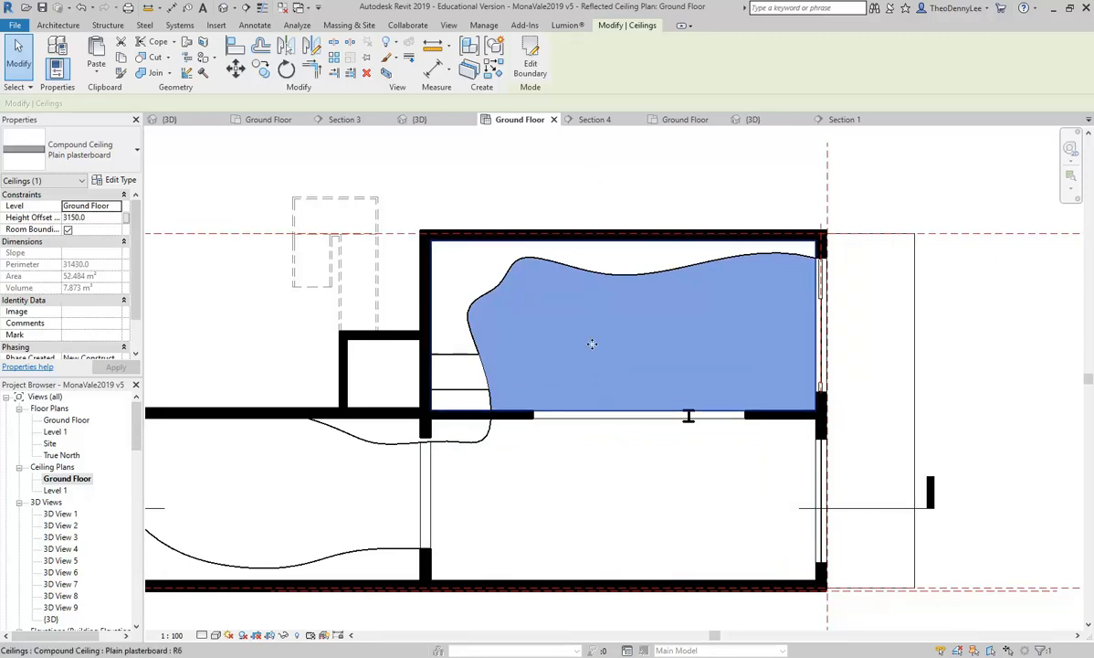
left_click(598, 466)
left_click(299, 462)
left_click(501, 207)
mouse_move(501, 207)
middle_mouse_down()
mouse_move(542, 225)
mouse_move(535, 202)
middle_mouse_up()
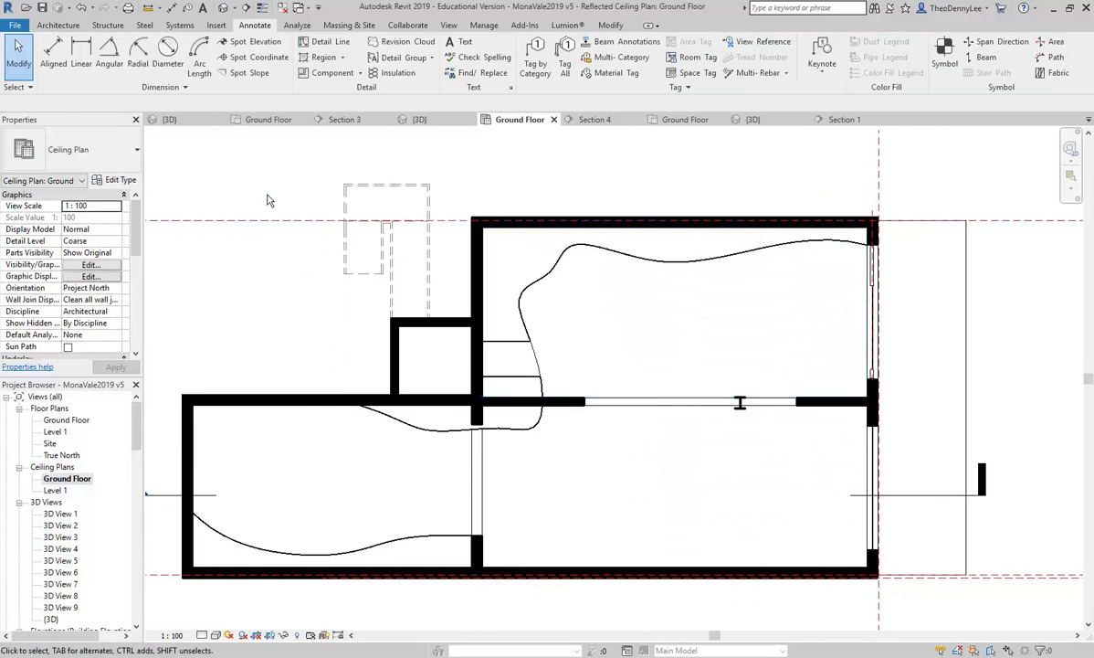
left_click(726, 356)
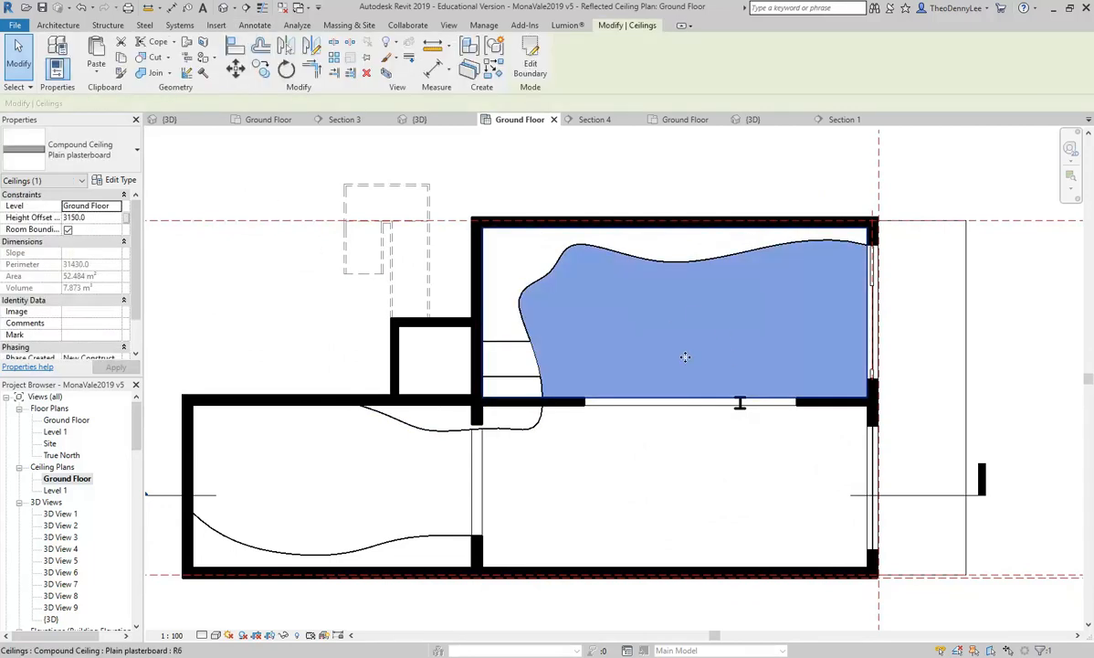
left_click(566, 190)
Step: Start placing a component, dismiss the save reminder, and browse for a family in the Metric Library's Lighting folder
left_click(52, 26)
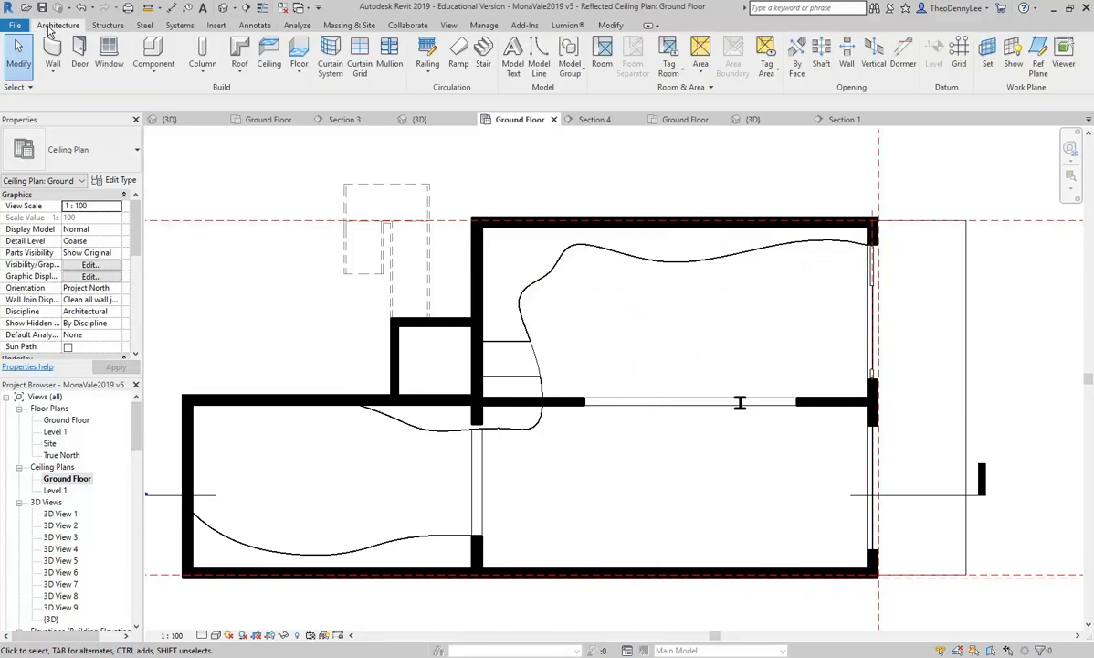
left_click(153, 47)
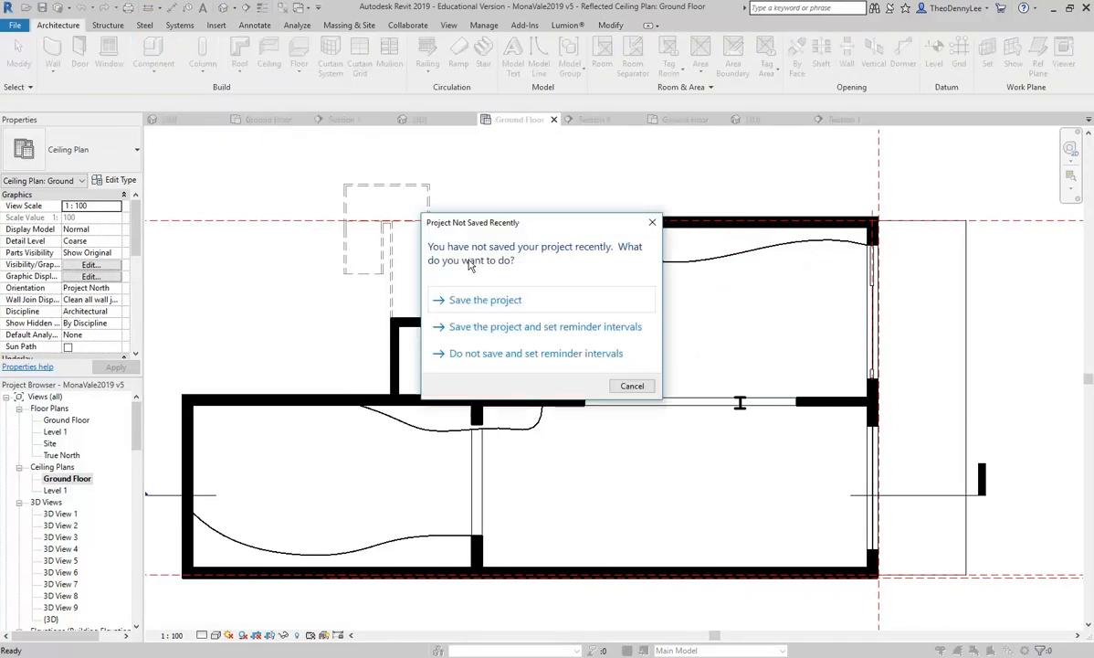
left_click(631, 385)
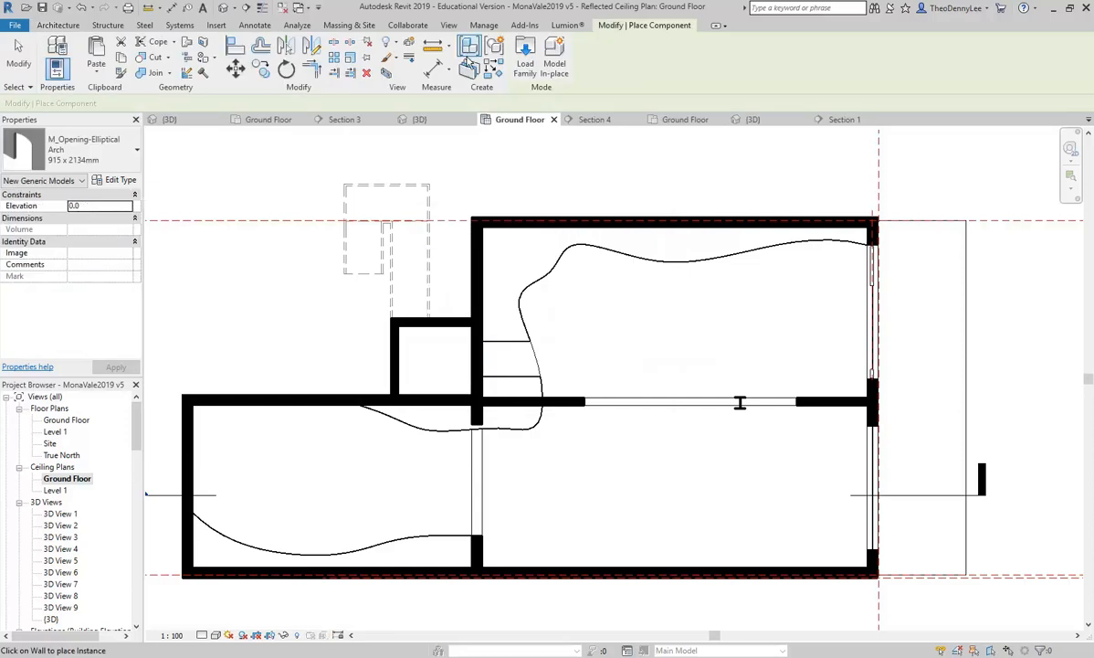
left_click(519, 62)
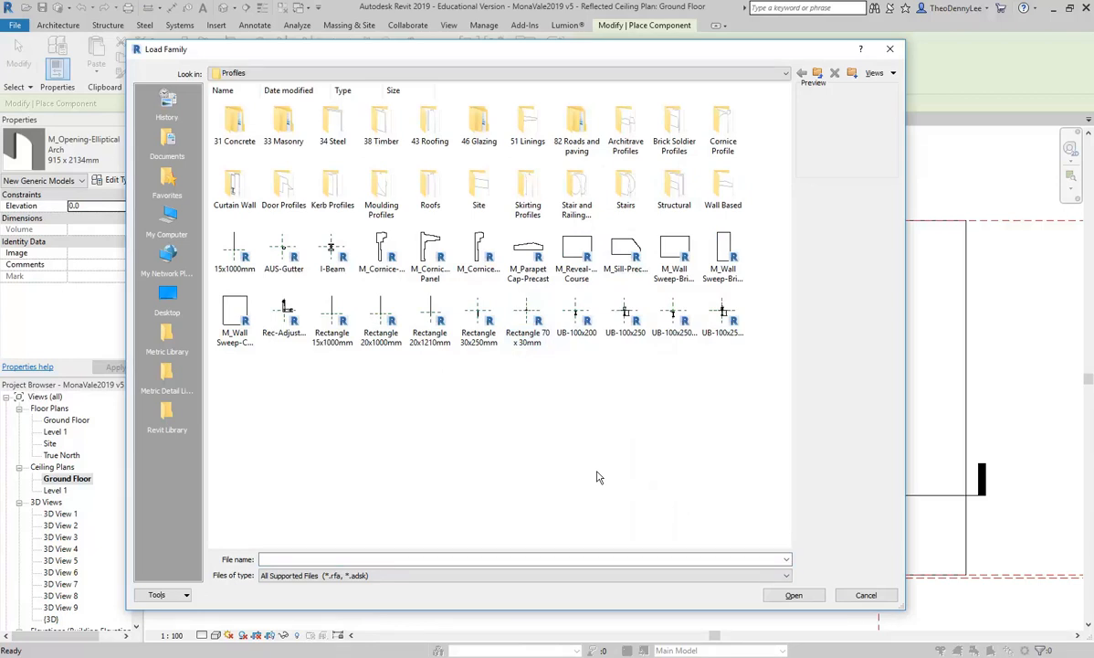
left_click(161, 338)
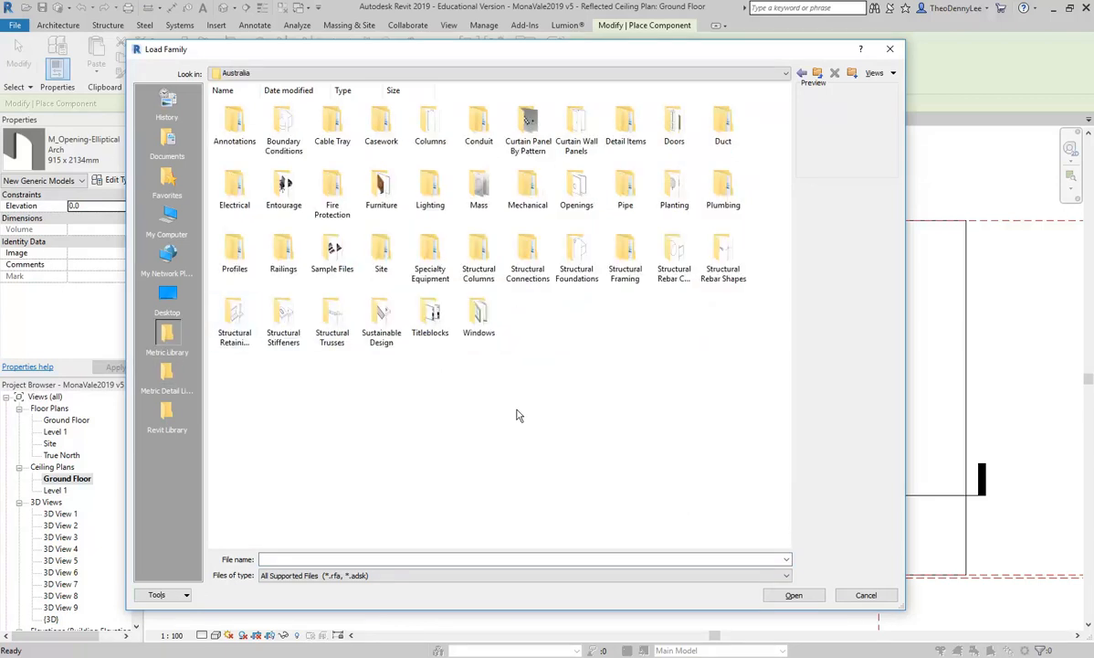
double_click(431, 187)
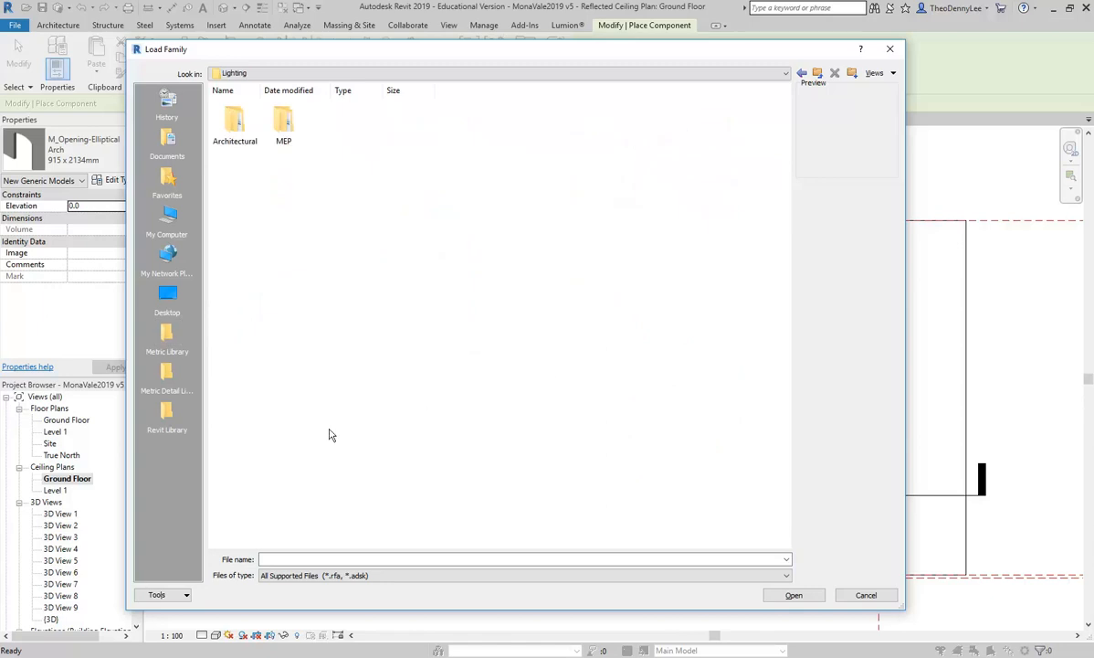
left_click(162, 336)
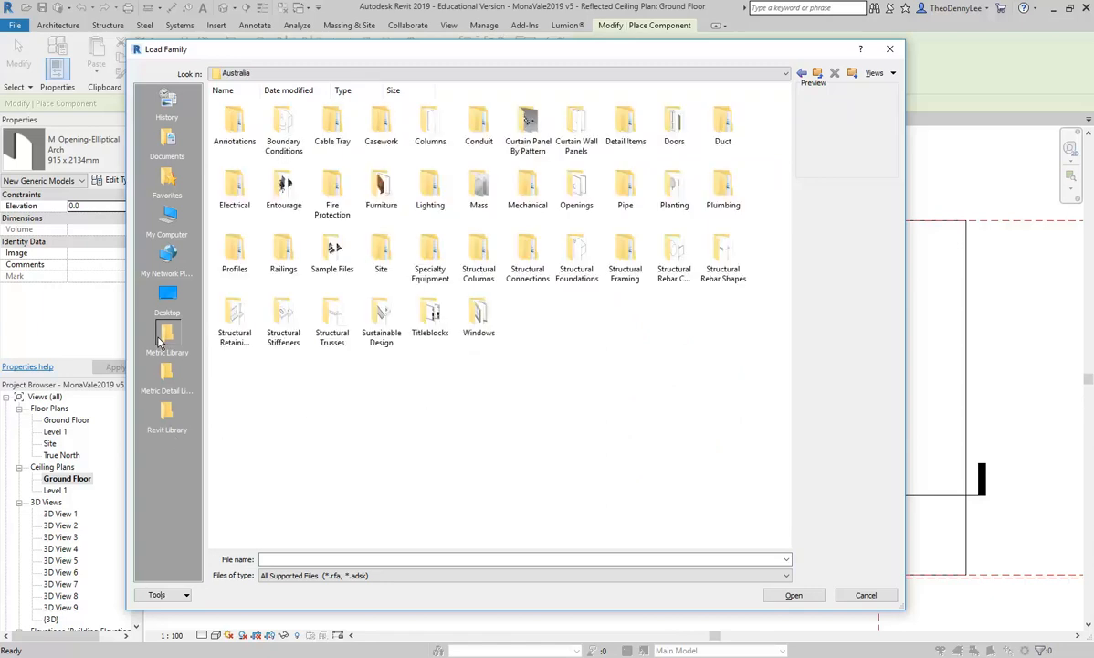
double_click(429, 186)
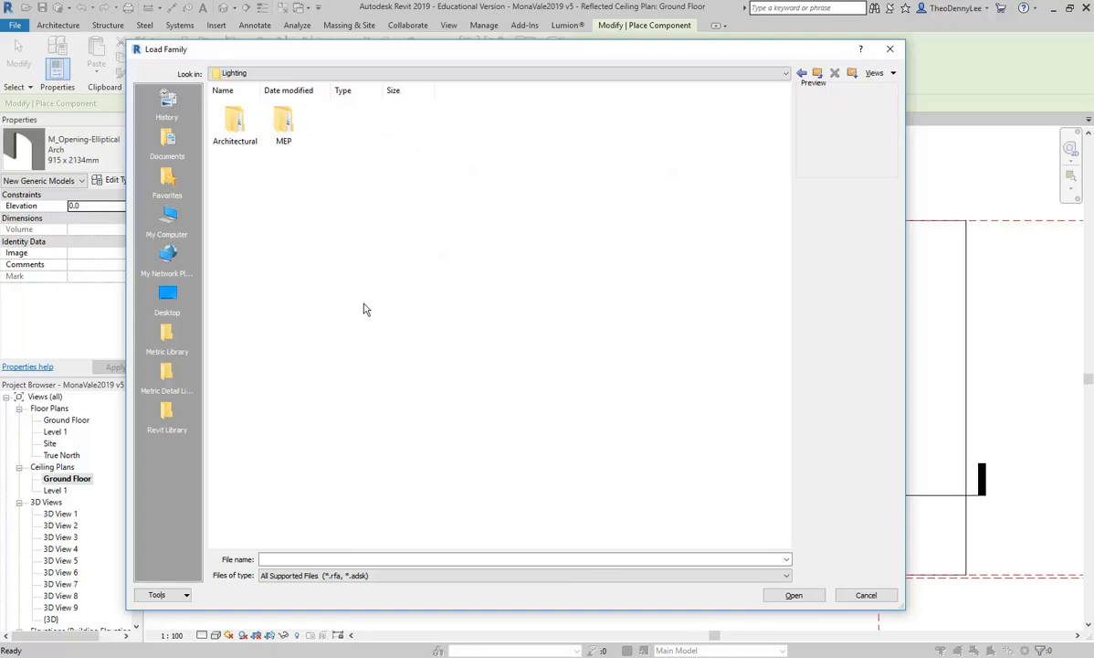
Step: Open the MEP > Internal lighting folder and preview its downlight and pendant light families
double_click(281, 128)
double_click(281, 128)
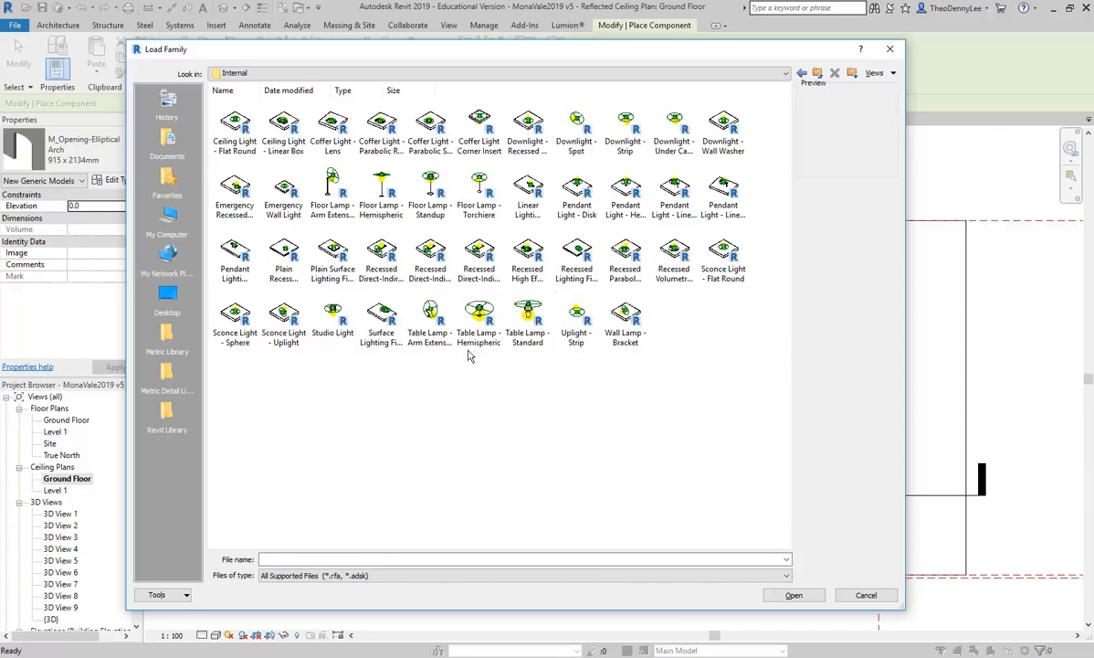
left_click(528, 128)
left_click(576, 123)
left_click(625, 192)
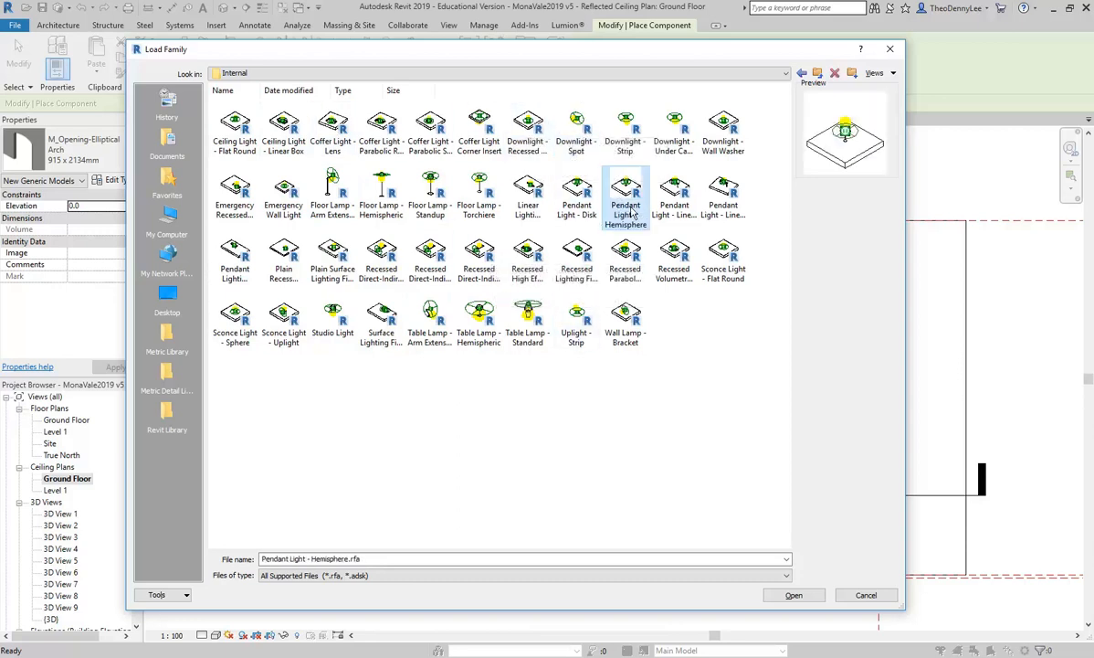
left_click(674, 248)
left_click(674, 193)
left_click(723, 194)
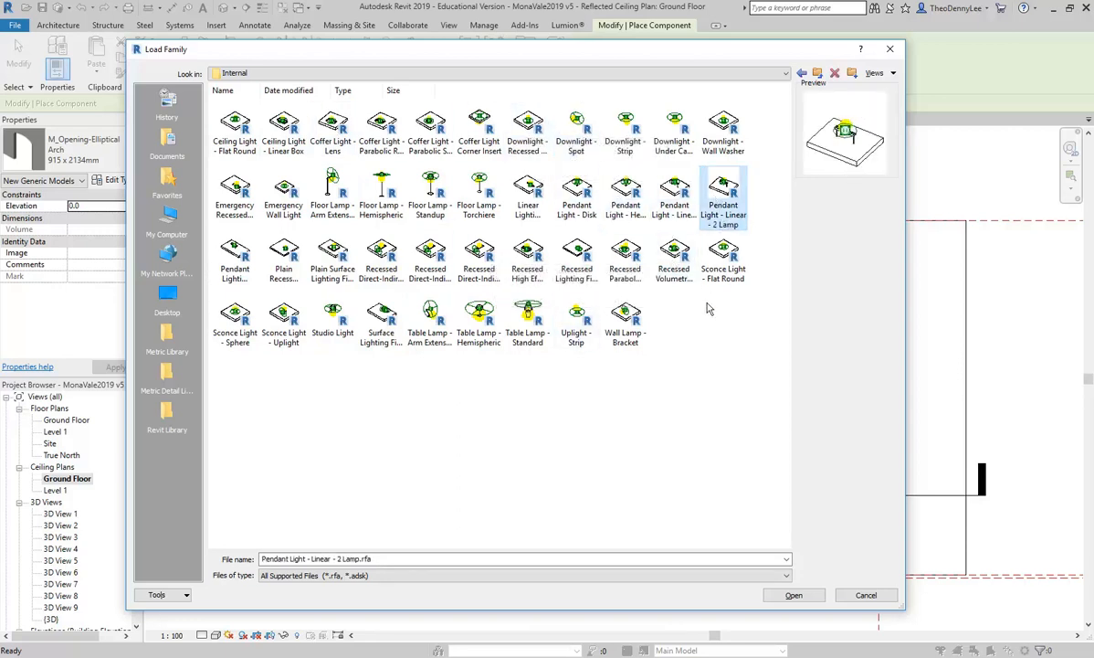
Step: Go back to the Lighting folder and open Architectural > Internal instead
left_click(802, 74)
left_click(802, 74)
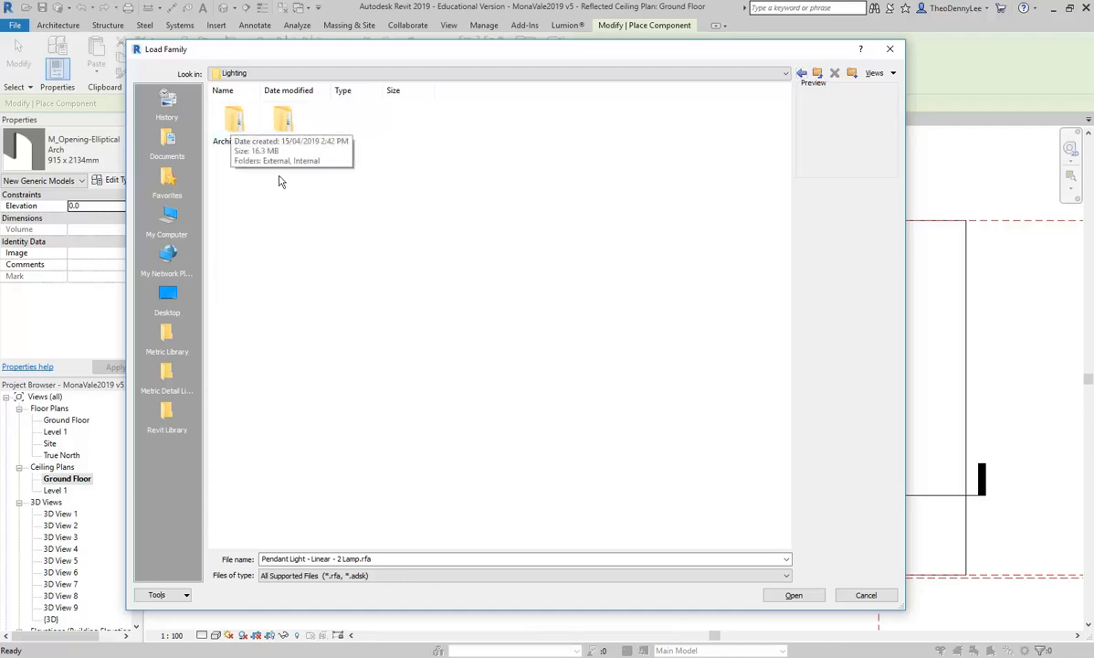
double_click(236, 119)
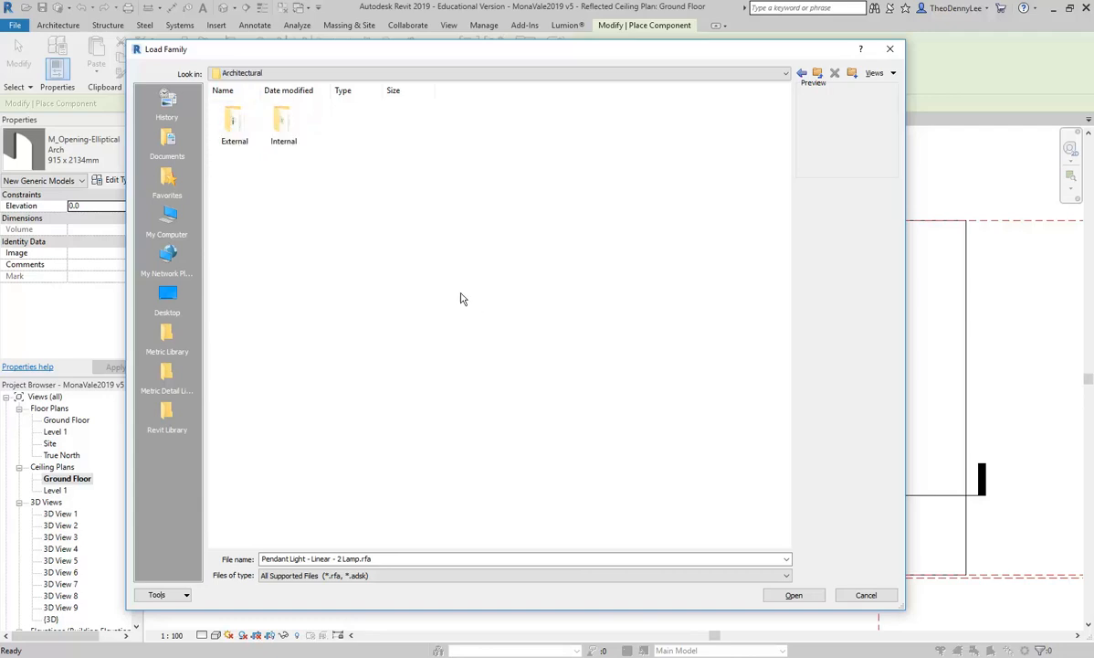
double_click(286, 125)
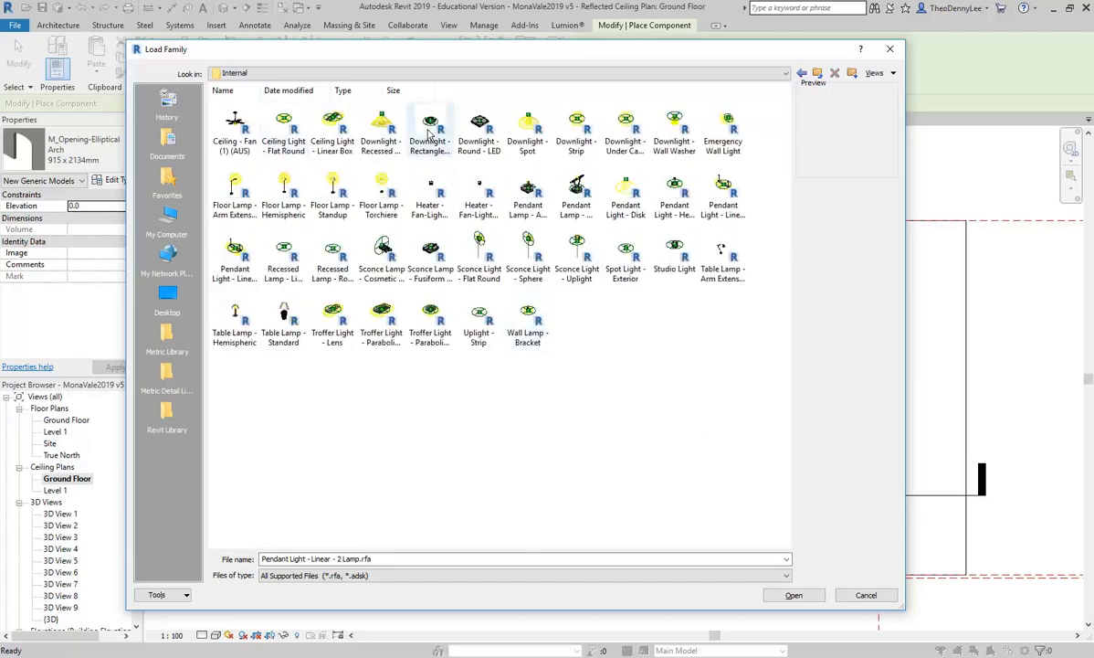
Step: Compare the previews of the internal downlight families, including Round - LED, Spot, Strip, Wall Washer and Recessed Can
left_click(477, 130)
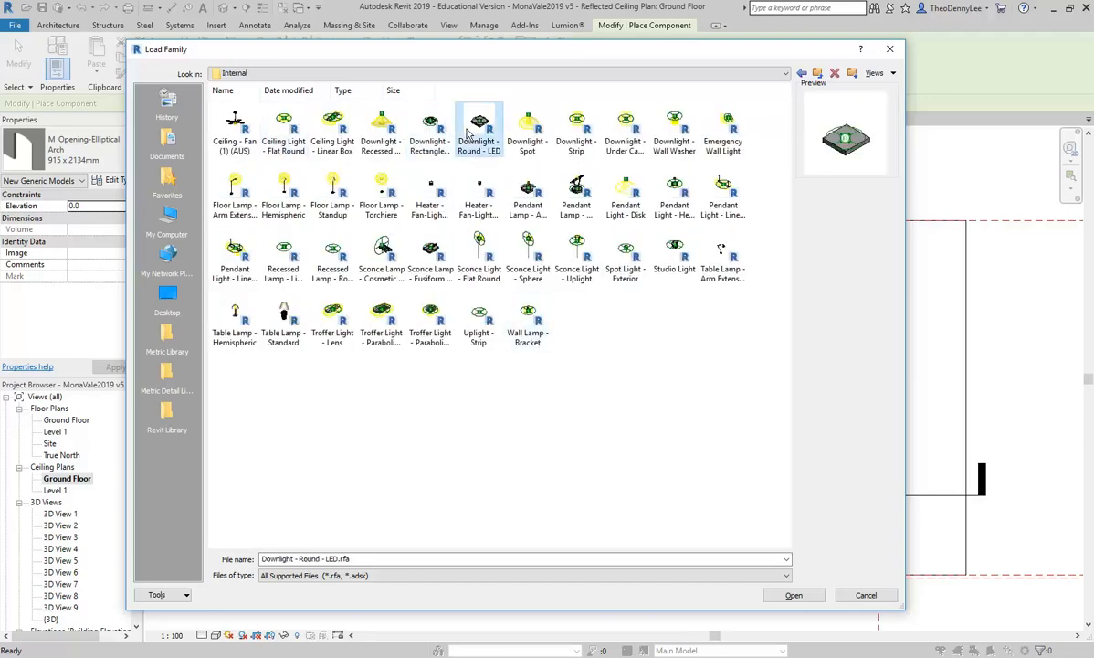
left_click(528, 130)
left_click(576, 132)
left_click(629, 135)
left_click(674, 135)
left_click(578, 134)
left_click(528, 135)
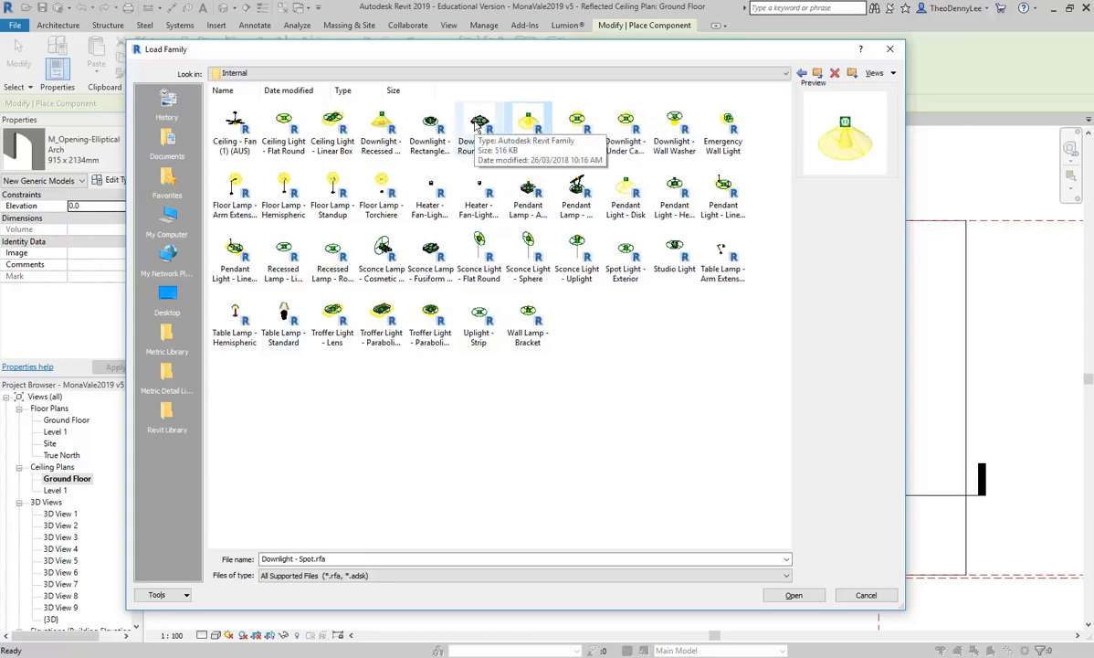
left_click(391, 131)
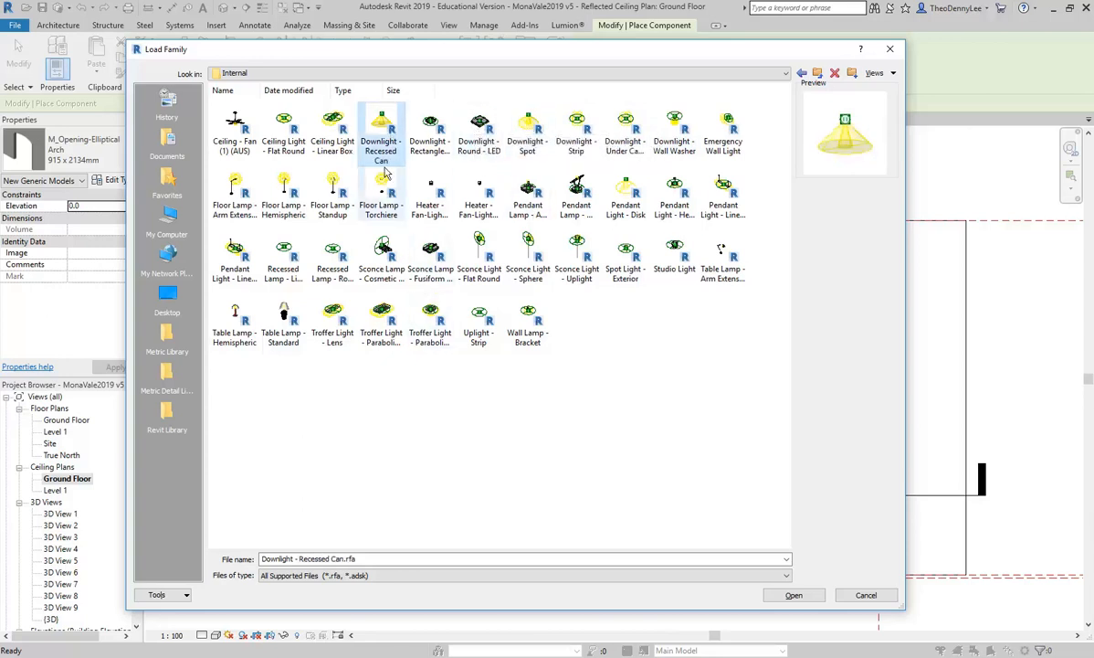
left_click(485, 137)
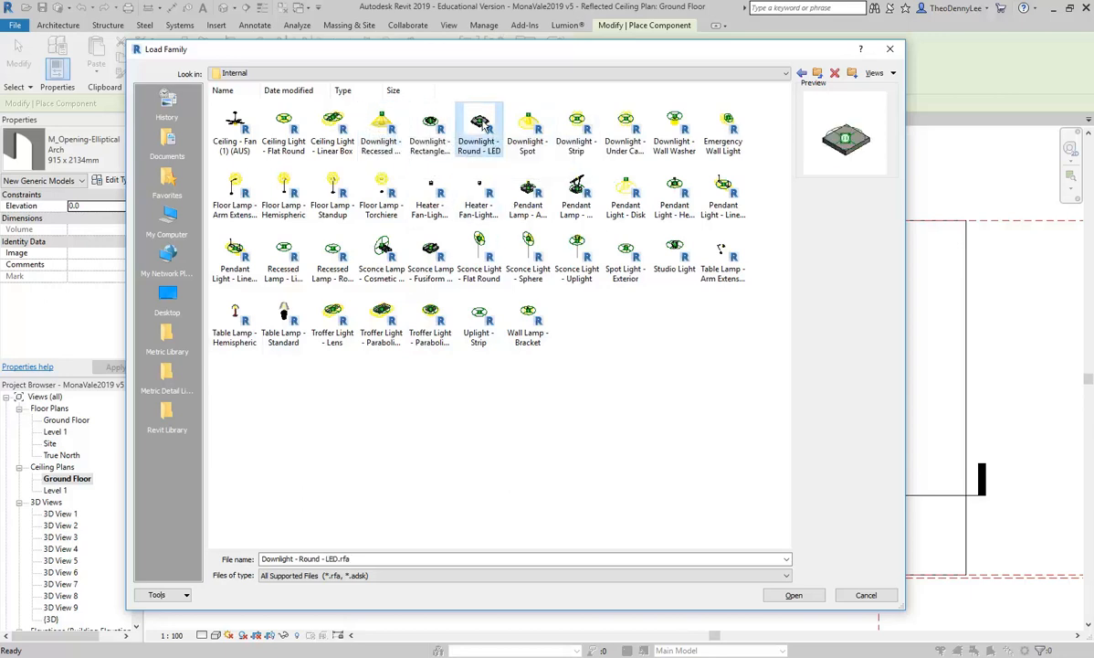
left_click(526, 130)
left_click(470, 114)
left_click(527, 127)
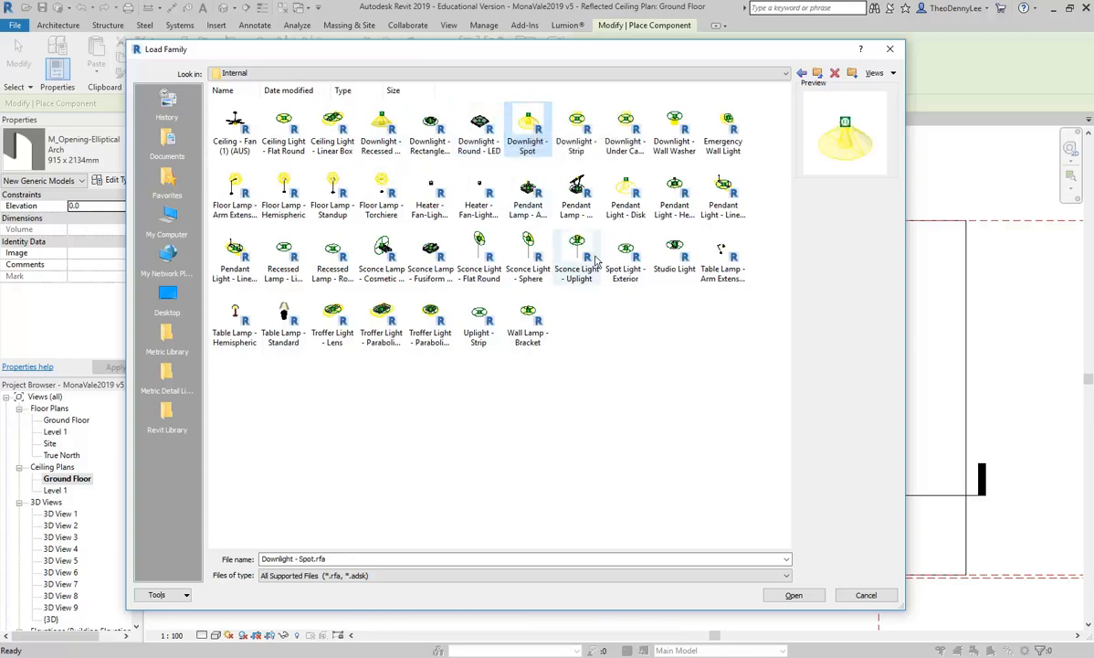
Step: Load the Downlight - Recessed Can family and review its available types, keeping 152mm Incandescent - 120V
left_click(382, 129)
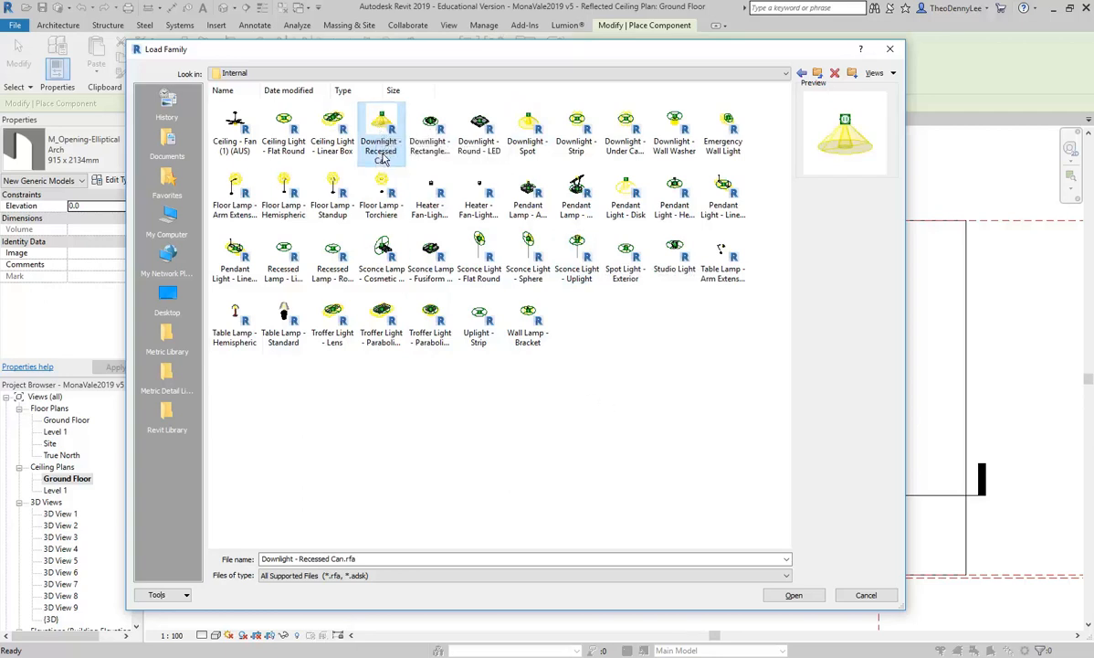
double_click(380, 126)
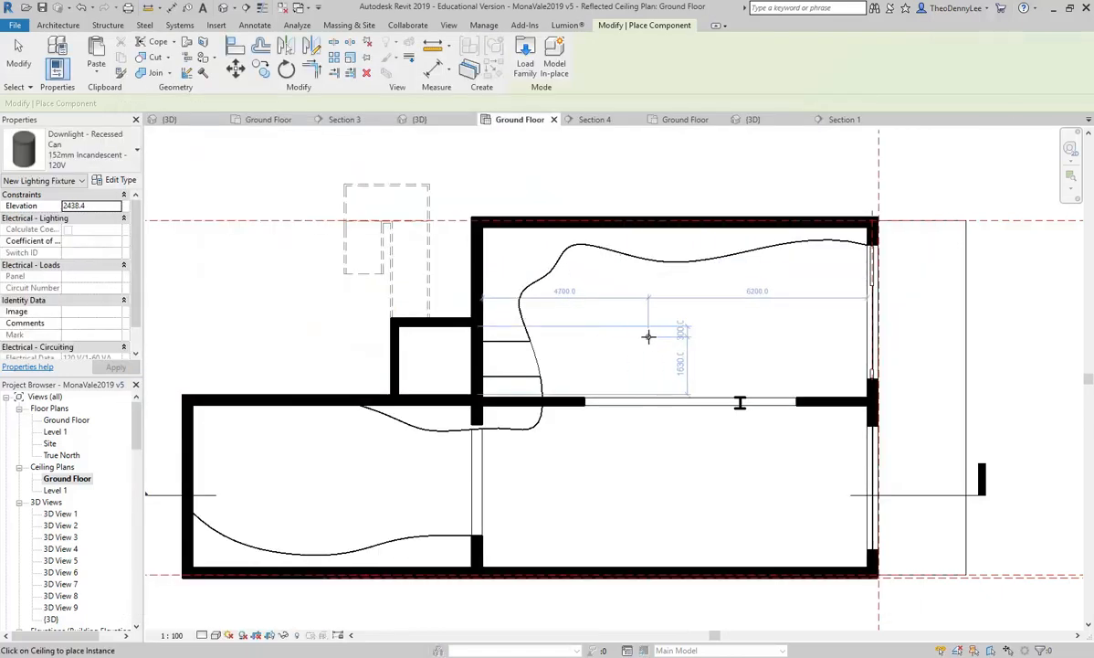
scroll(647, 334, "up", 2)
left_click(102, 157)
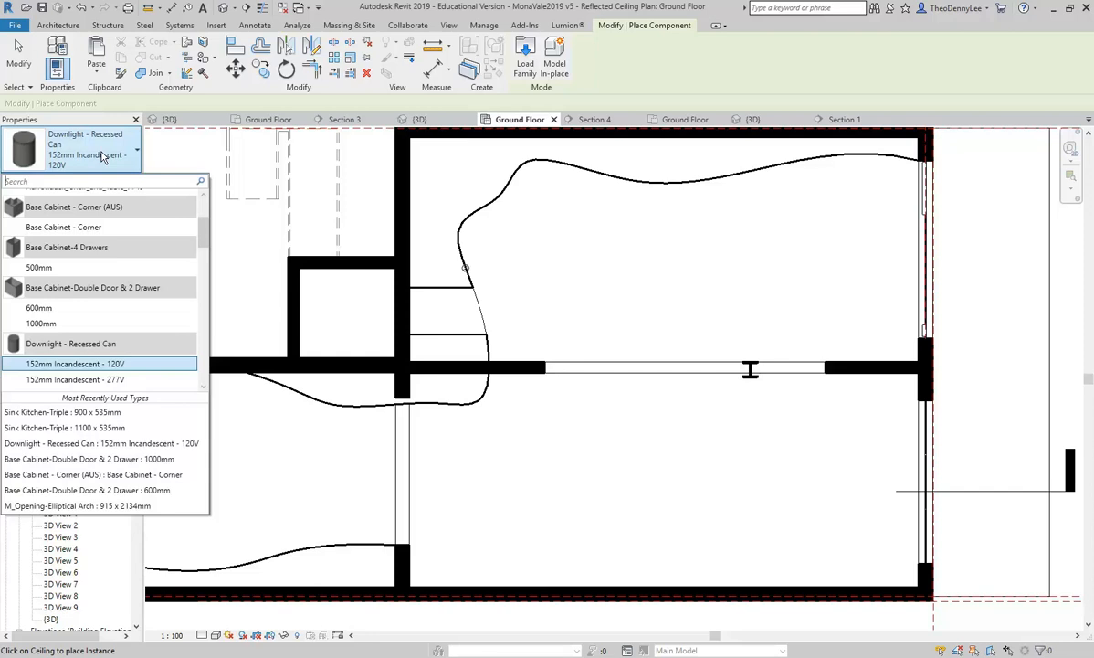
scroll(64, 274, "down", 3)
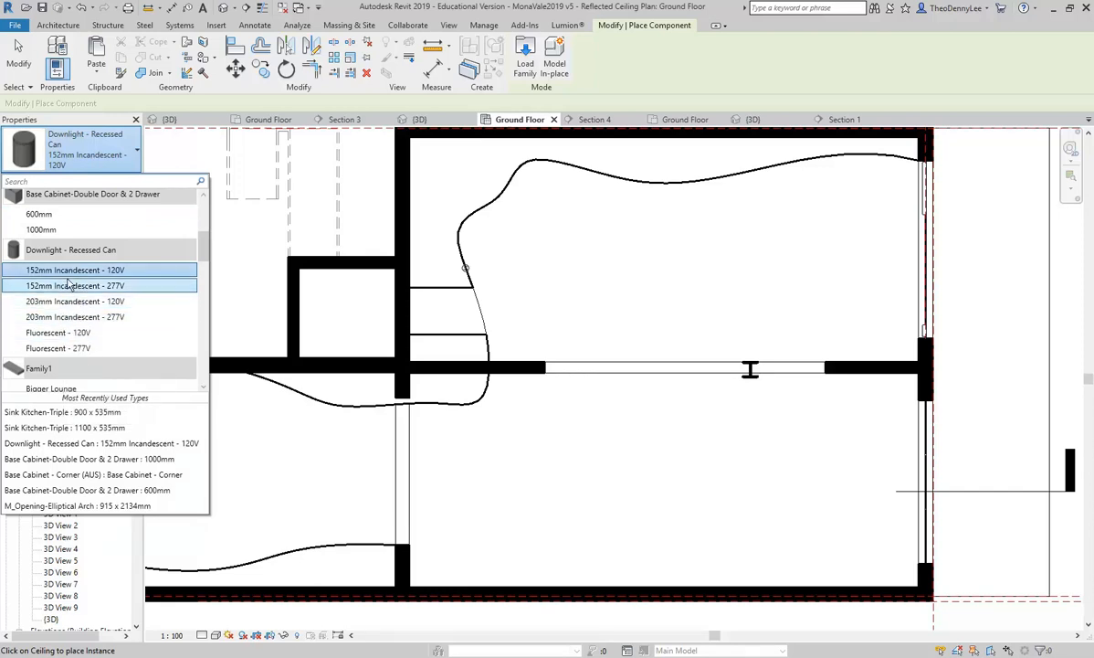
mouse_move(66, 278)
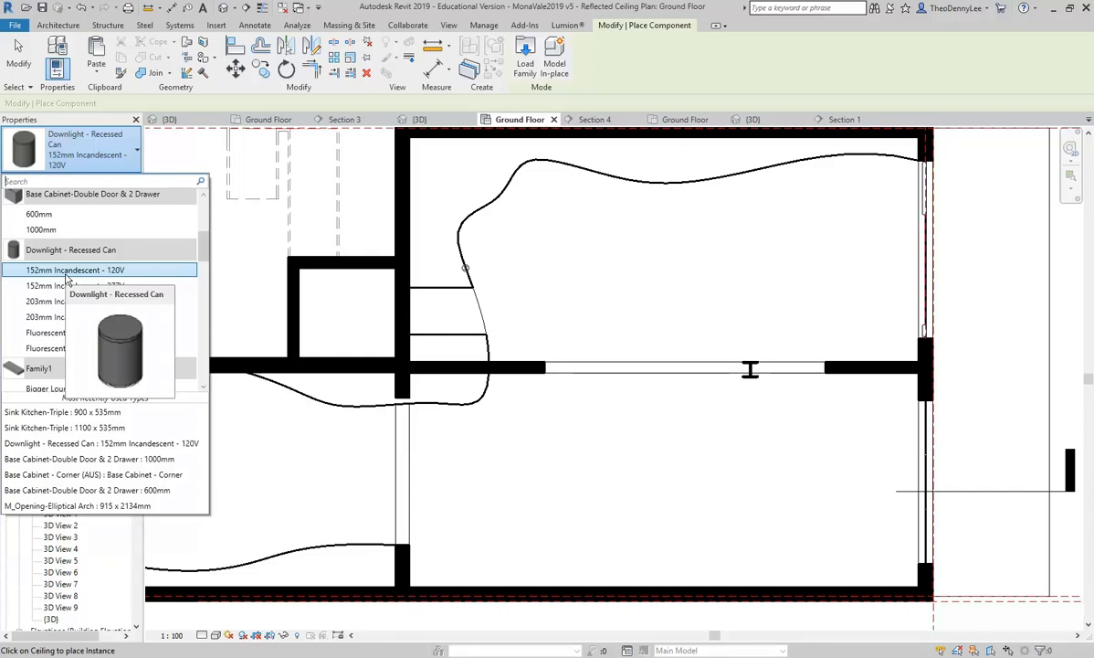
left_click(101, 155)
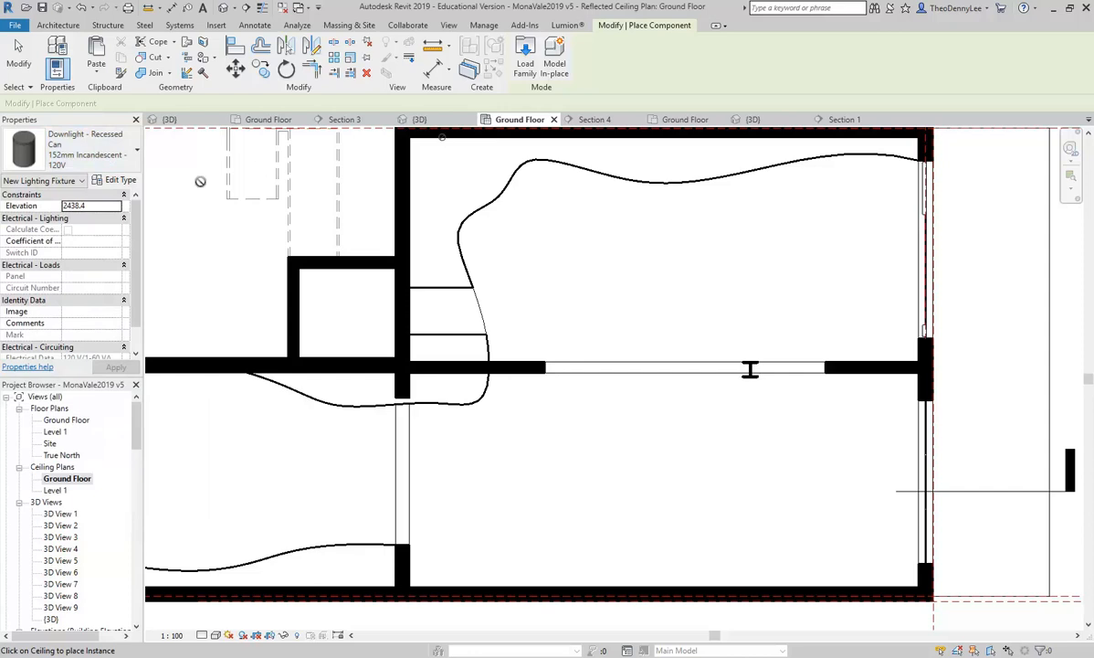
Step: Duplicate the 152mm Incandescent - 120V downlight type as "80mm LED"
left_click(116, 180)
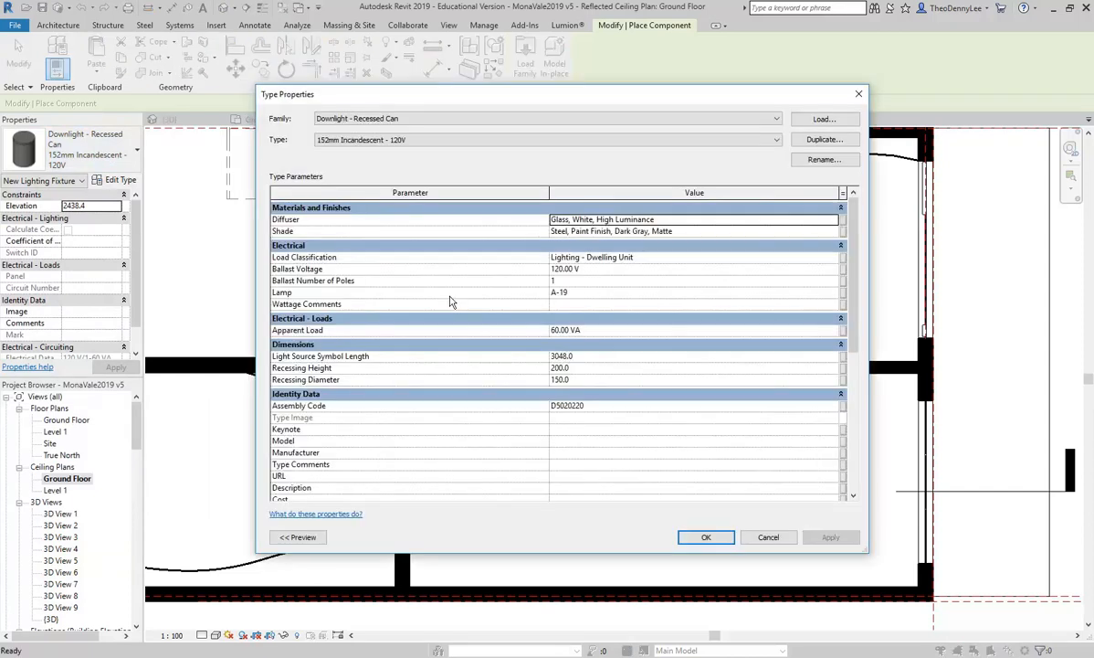
left_click(821, 142)
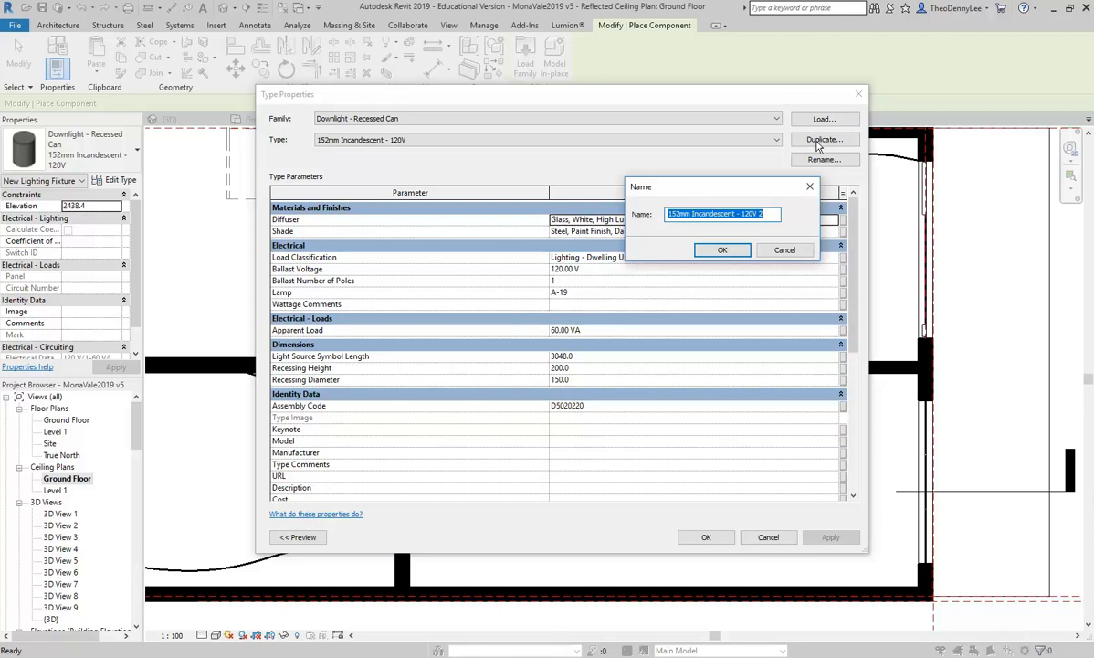
type("80mm LED")
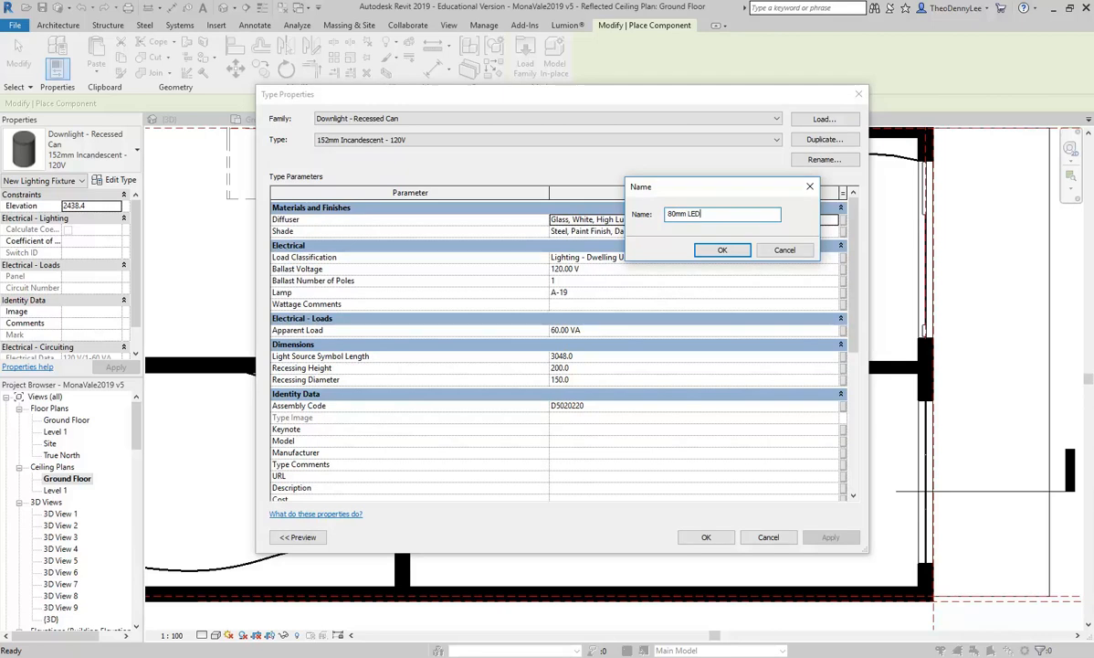
left_click(722, 250)
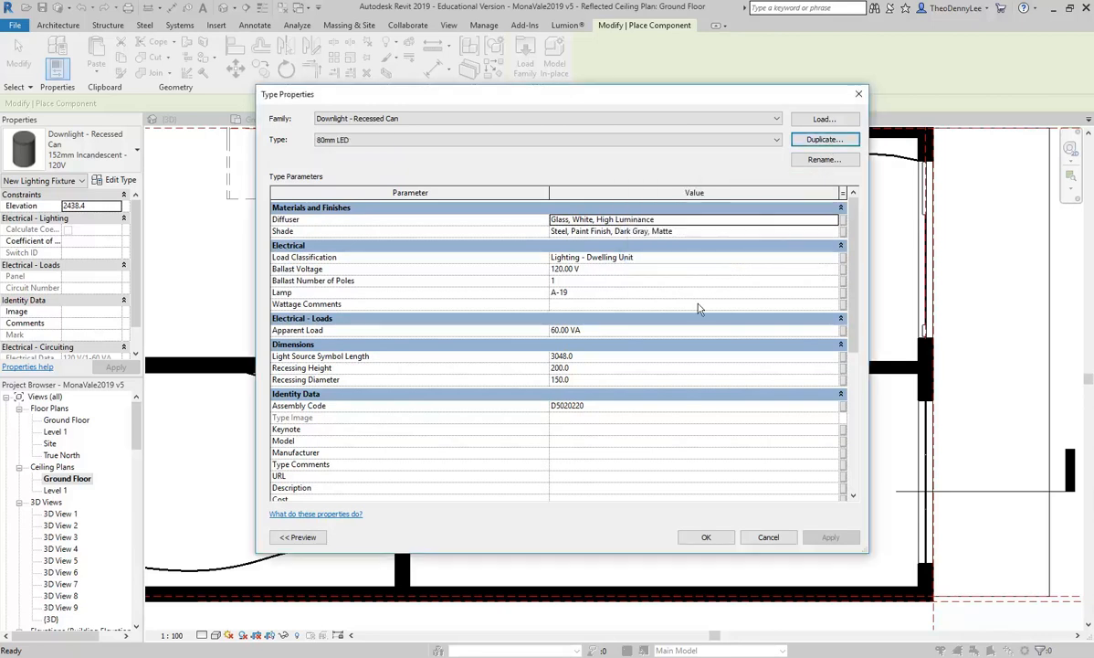
Step: Set the 80mm LED type's recessing diameter to 80 and its recessing height to 1
left_click(600, 379)
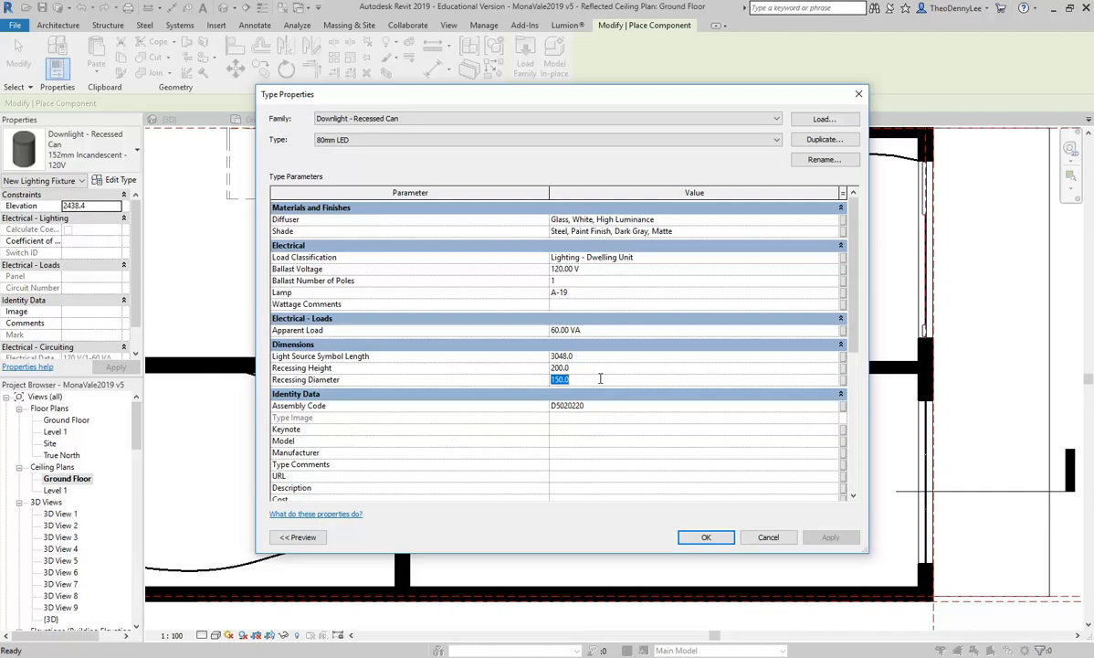
type("80")
left_click(607, 368)
type("1")
left_click(706, 537)
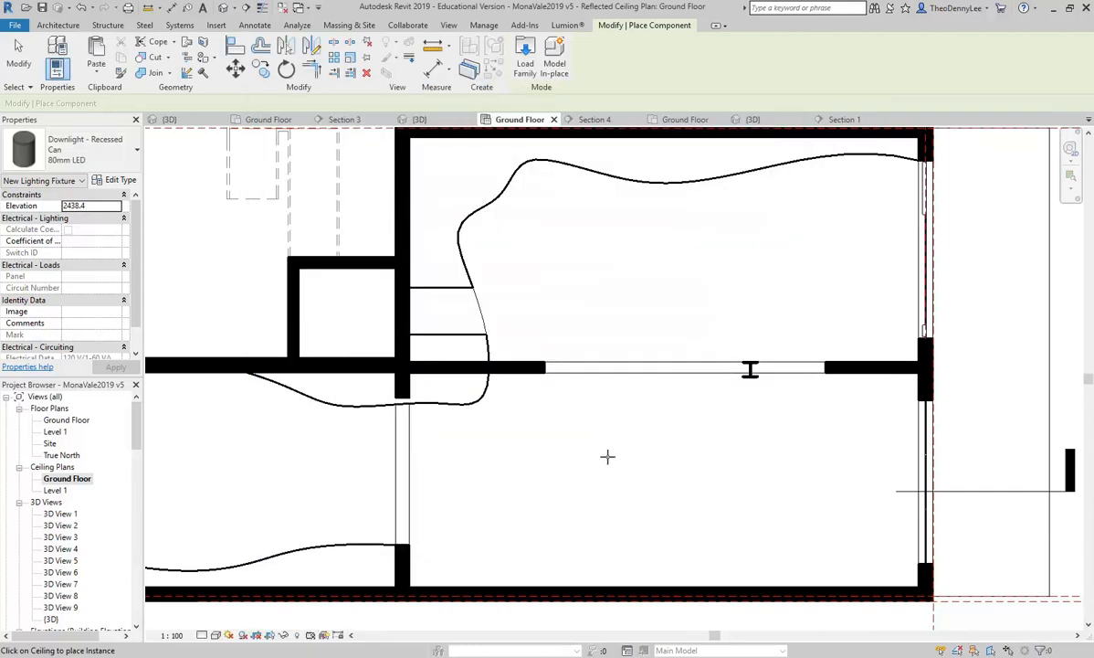
Step: Place a row of six 80mm LED downlights on the ceiling, 500 mm off the room's lower wall, with spacings of about 1000 to 1500 mm
middle_click_drag(576, 467, 505, 380)
scroll(416, 499, "up", 1)
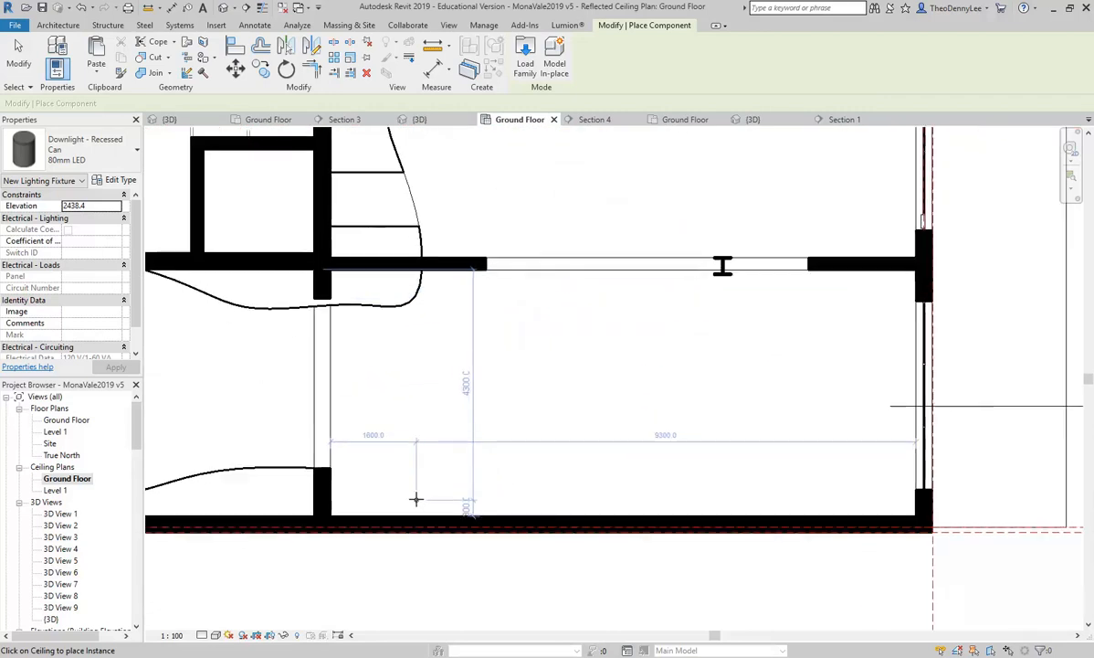
middle_click_drag(744, 394, 685, 402)
scroll(701, 434, "down", 1)
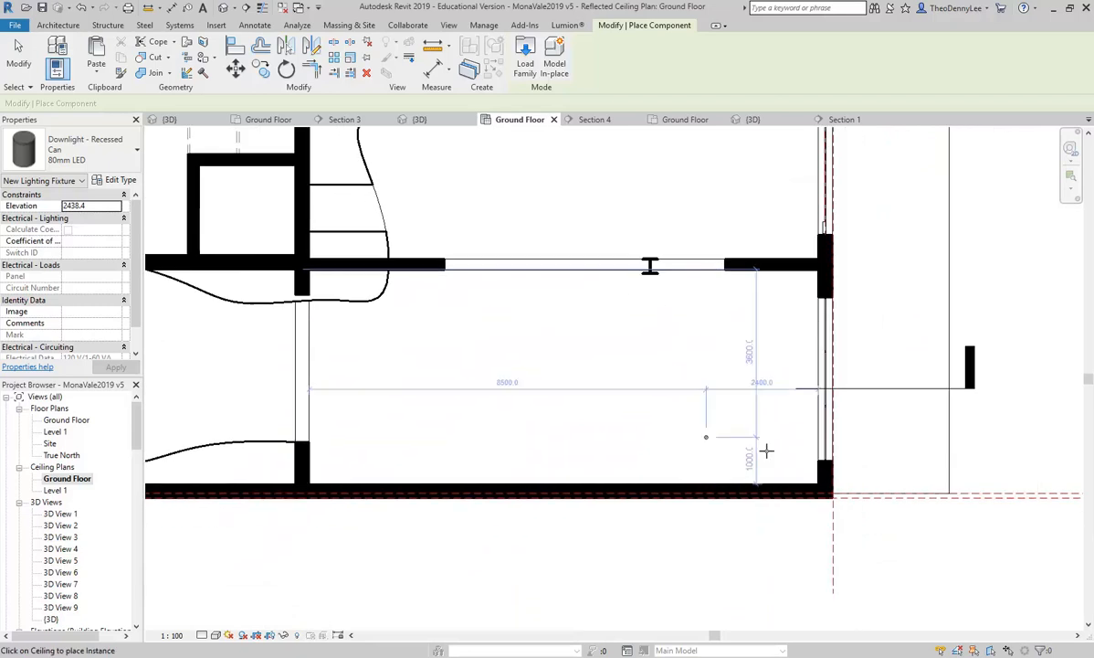
scroll(740, 456, "up", 1)
middle_click_drag(765, 460, 762, 471)
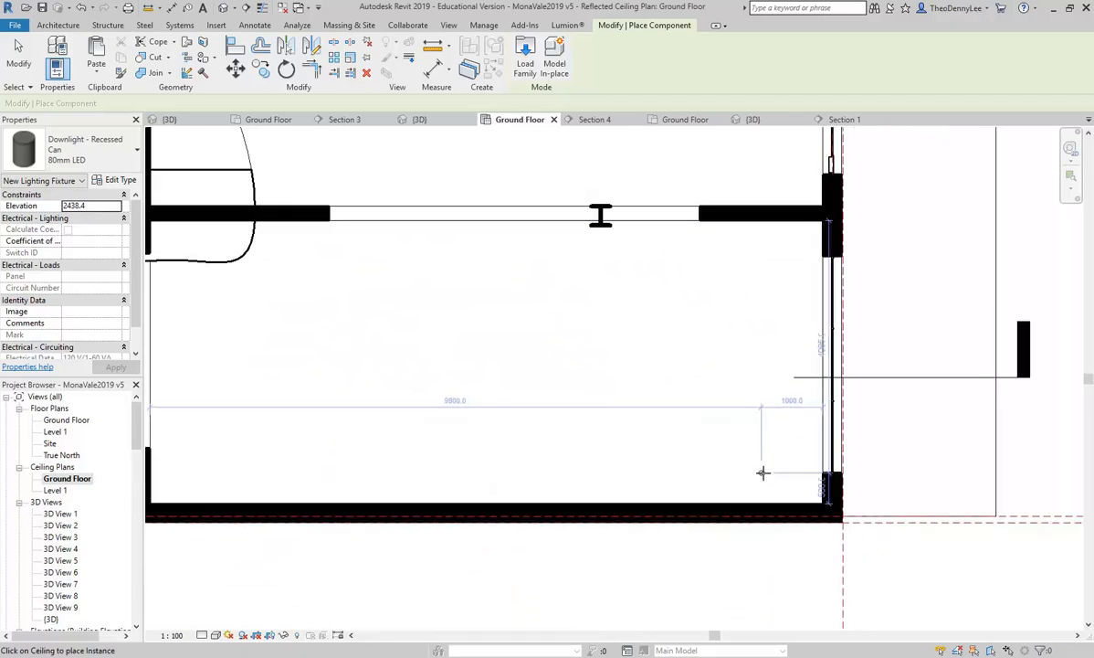
left_click(766, 472)
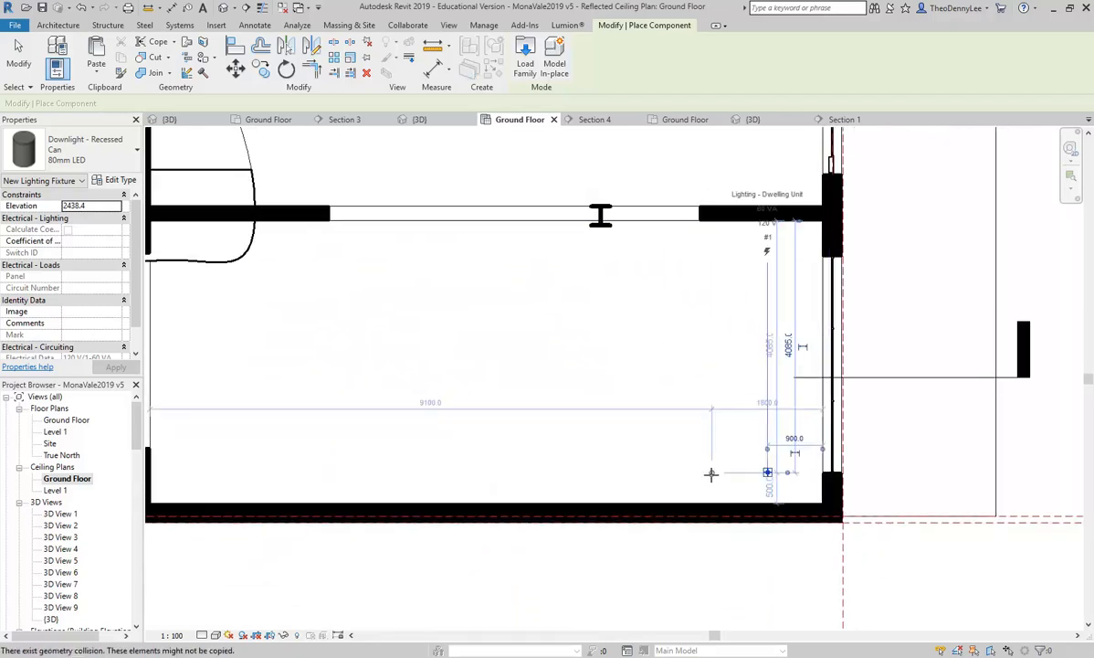
left_click(705, 472)
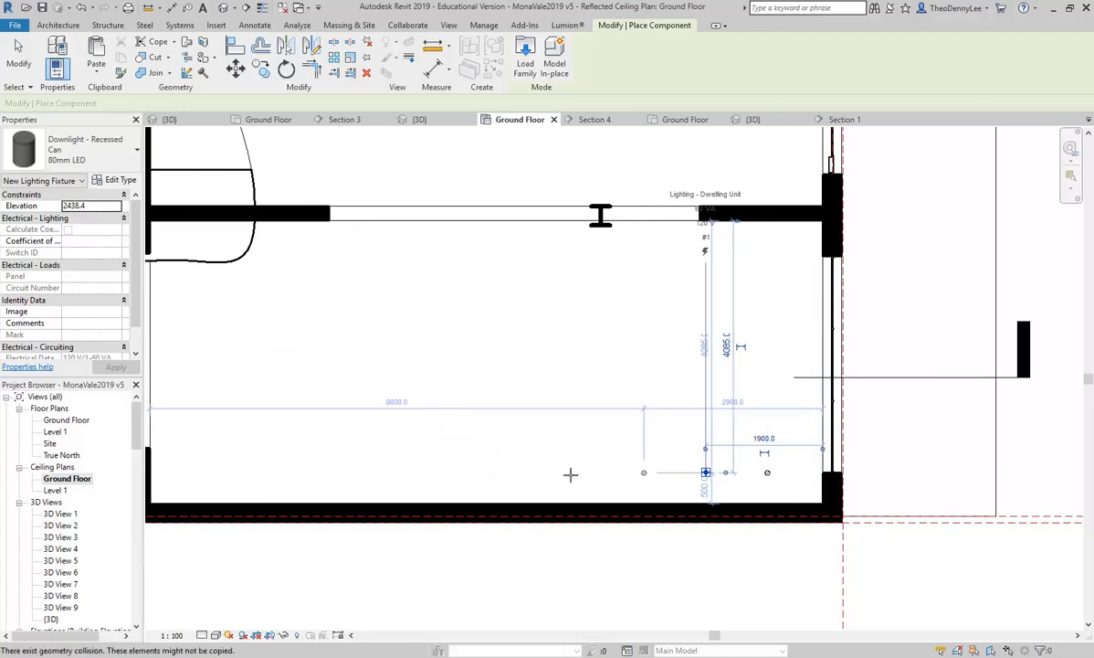
left_click(644, 472)
left_click(558, 472)
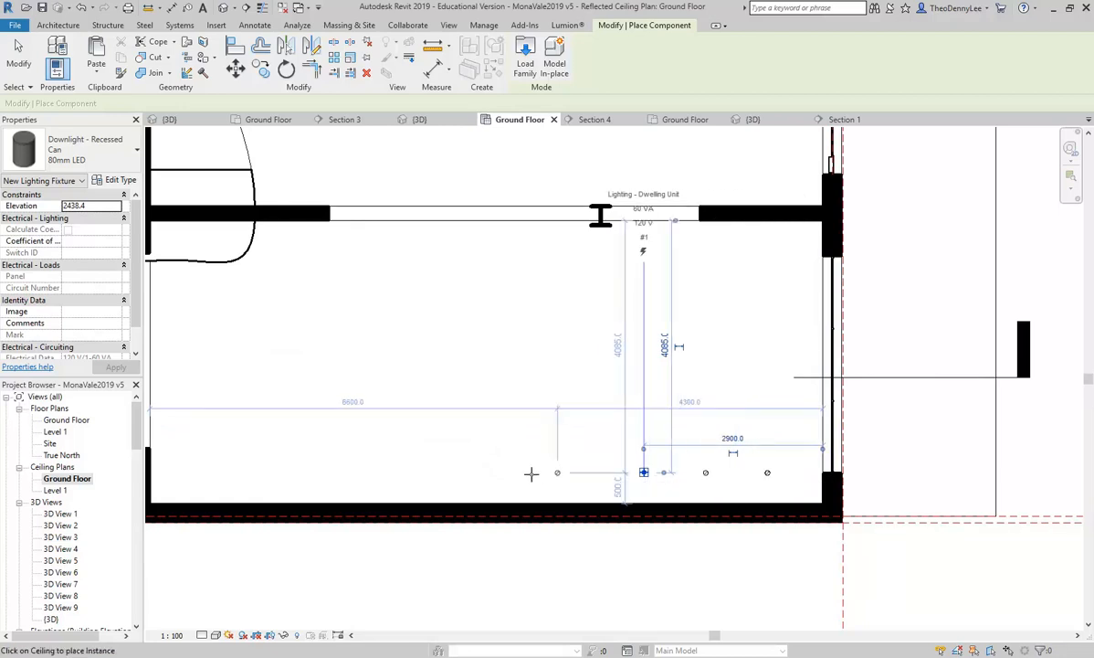
left_click(468, 472)
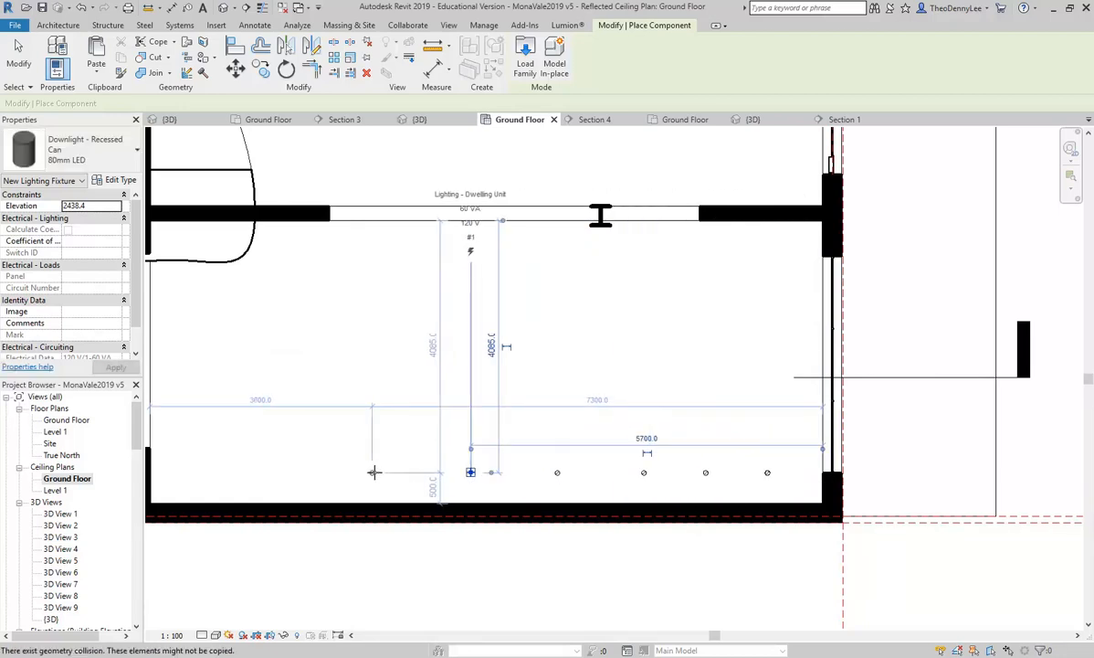
left_click(379, 472)
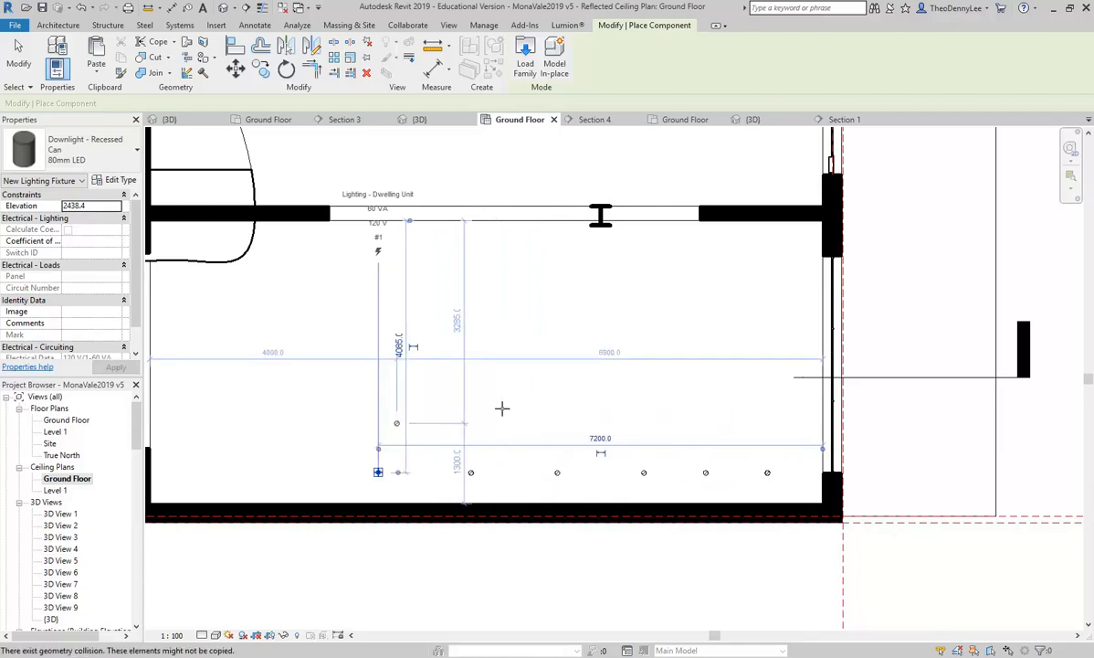
scroll(520, 411, "up", 3)
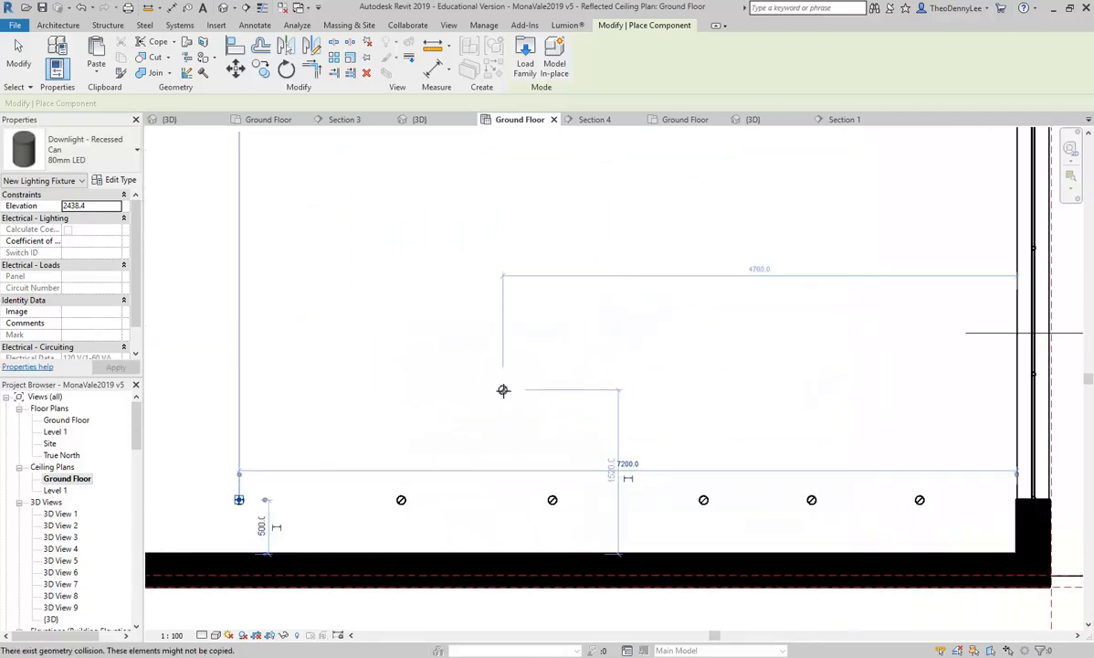
scroll(504, 390, "down", 1)
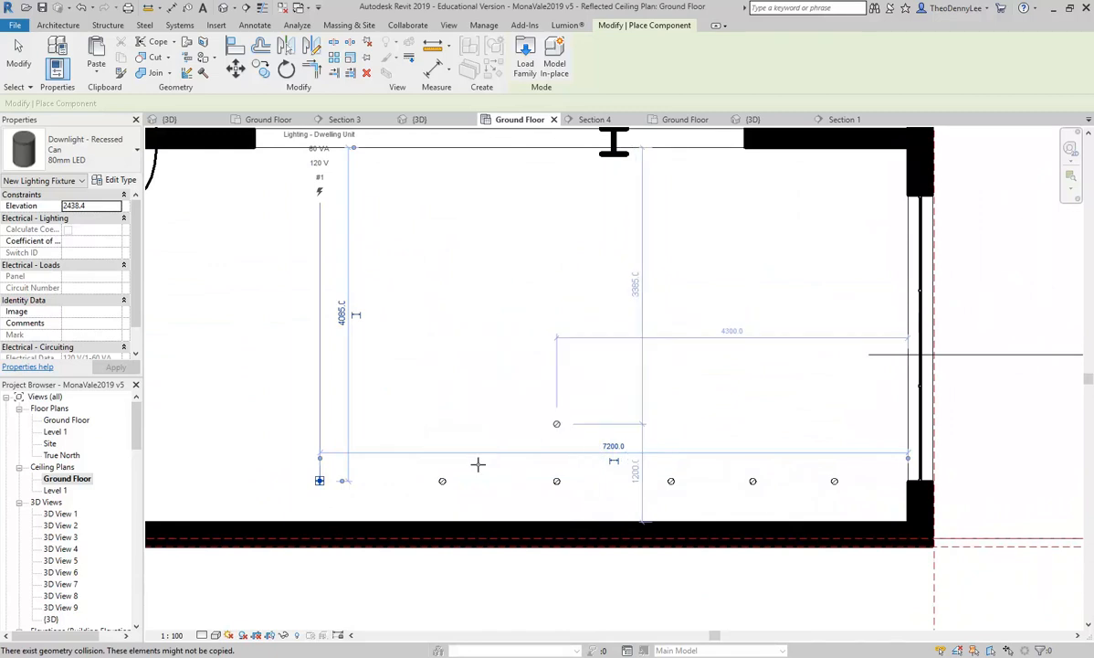
left_click(467, 180)
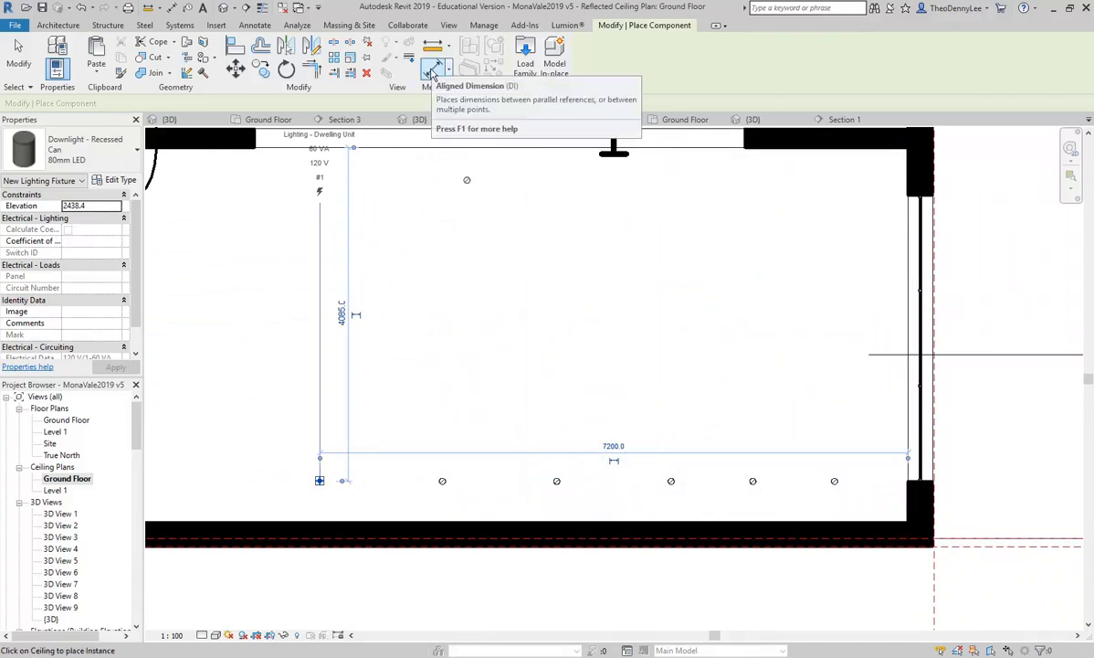
Step: Start an aligned dimension and pick the centrelines of all six downlights in turn, beginning with the rightmost one
left_click(433, 71)
scroll(831, 484, "up", 3)
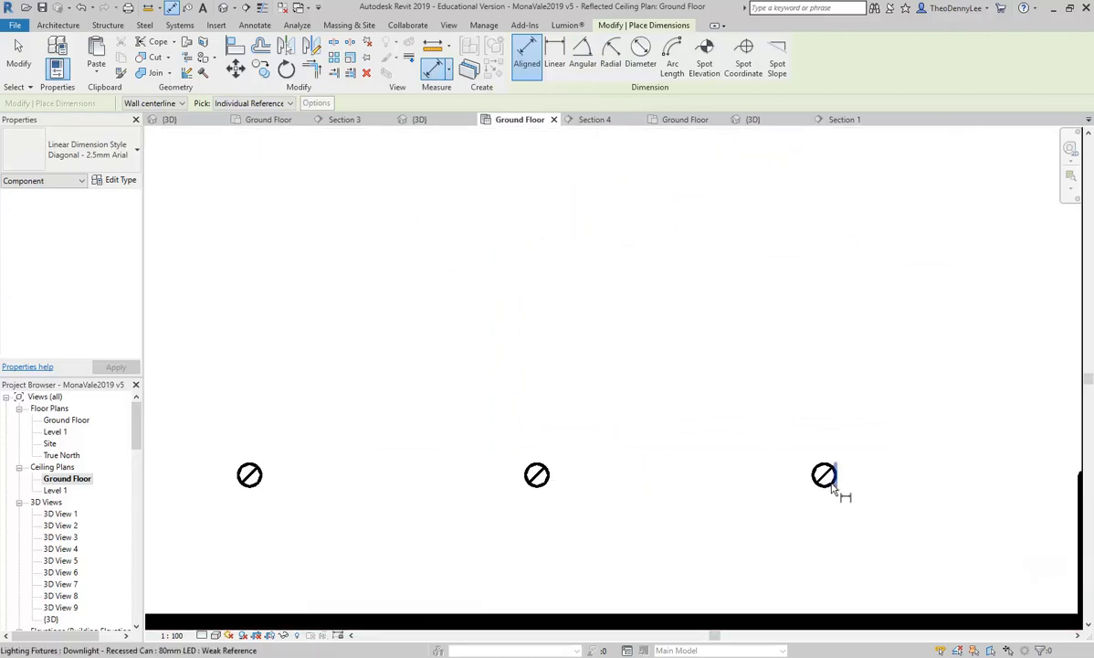
scroll(876, 487, "up", 2)
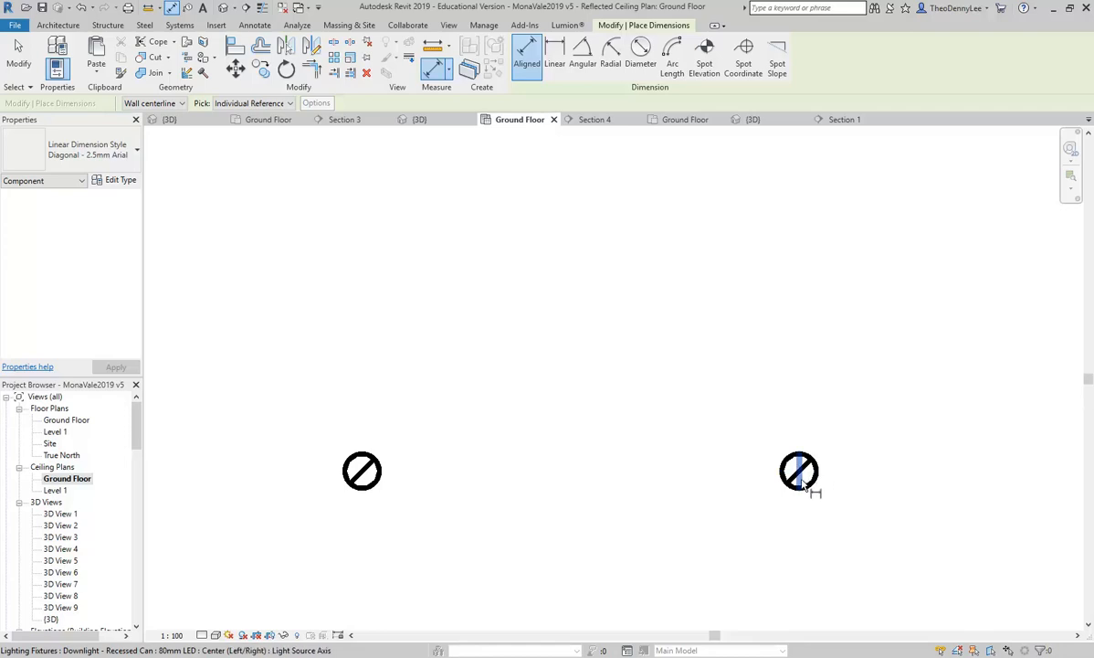
left_click(803, 484)
scroll(577, 388, "down", 2)
middle_click_drag(543, 409, 692, 366)
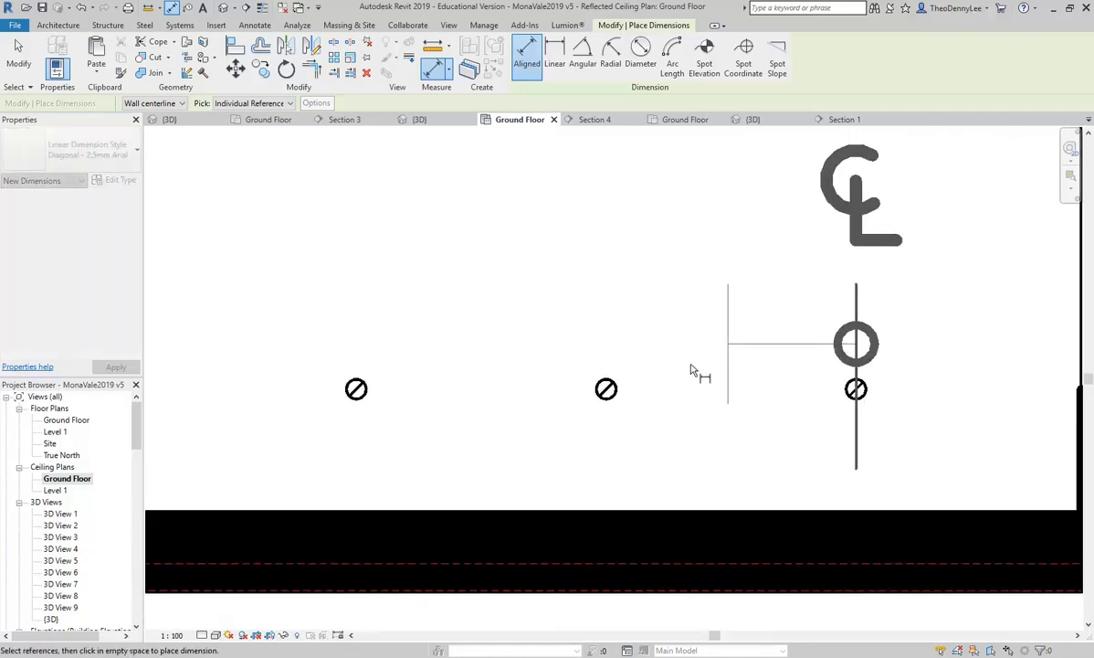
left_click(610, 393)
middle_click_drag(443, 377, 581, 356)
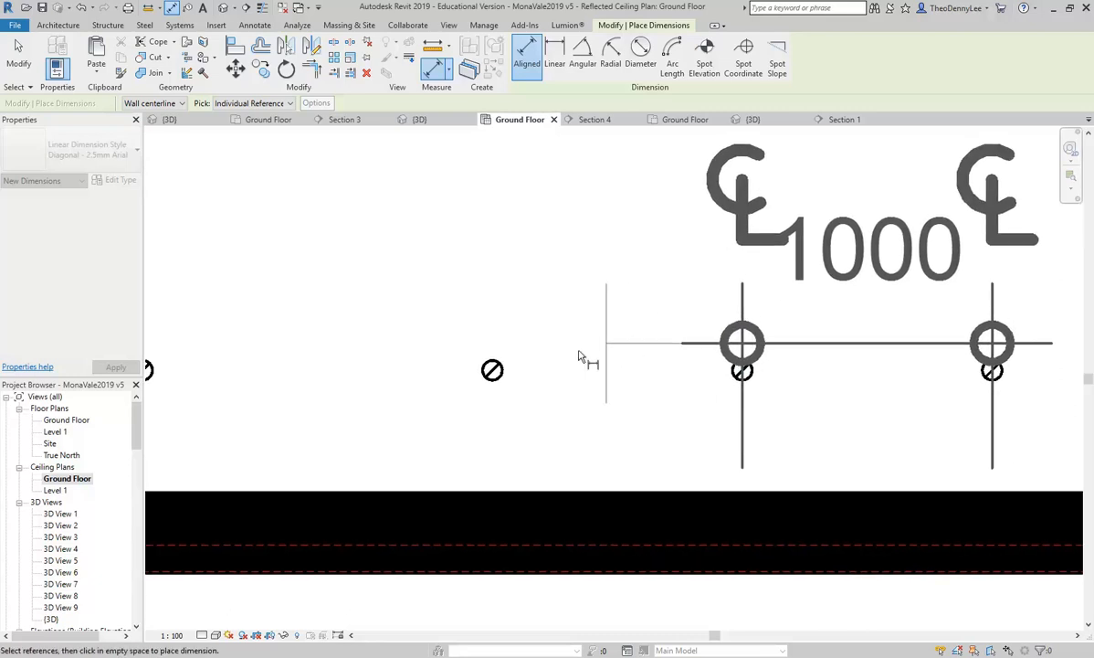
left_click(491, 371)
middle_click_drag(435, 347, 849, 337)
left_click(525, 373)
middle_click_drag(500, 329, 841, 335)
left_click(514, 376)
middle_click_drag(434, 376, 845, 401)
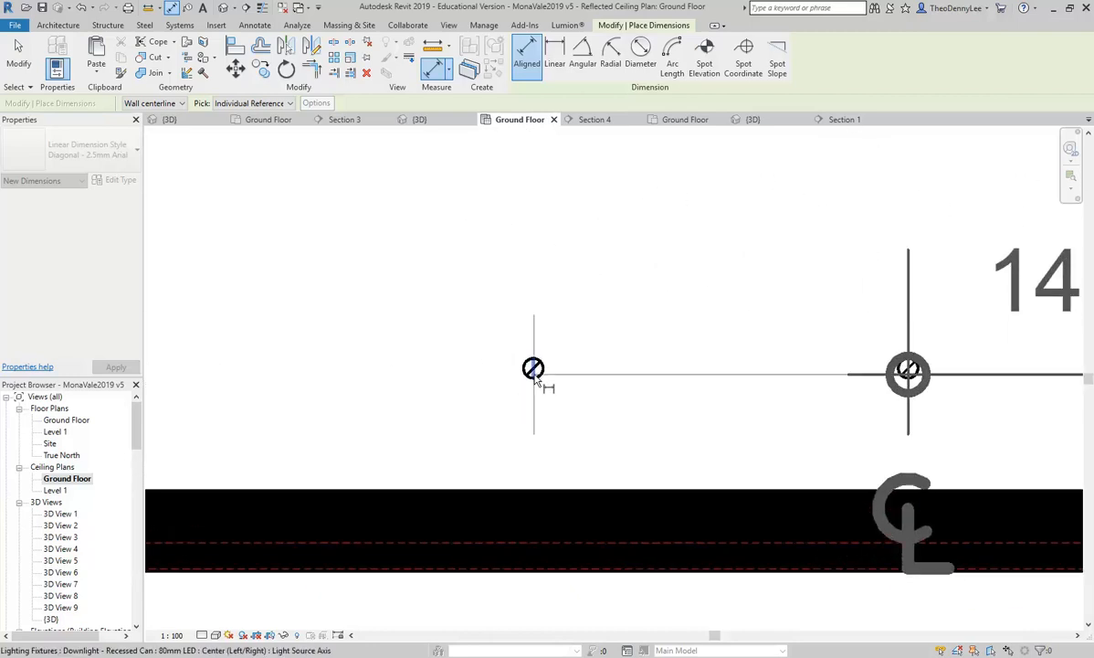
left_click(535, 375)
Step: Place the downlights' dimension string outside the building, below the lower wall, and finish dimensioning
scroll(639, 356, "down", 4)
middle_click_drag(630, 351, 460, 441)
scroll(569, 365, "down", 1)
middle_click_drag(569, 365, 480, 393)
middle_click_drag(471, 529, 467, 395)
left_click(474, 491)
middle_click_drag(500, 443, 443, 397)
middle_click_drag(598, 490, 566, 452)
scroll(559, 393, "down", 2)
scroll(566, 453, "down", 1)
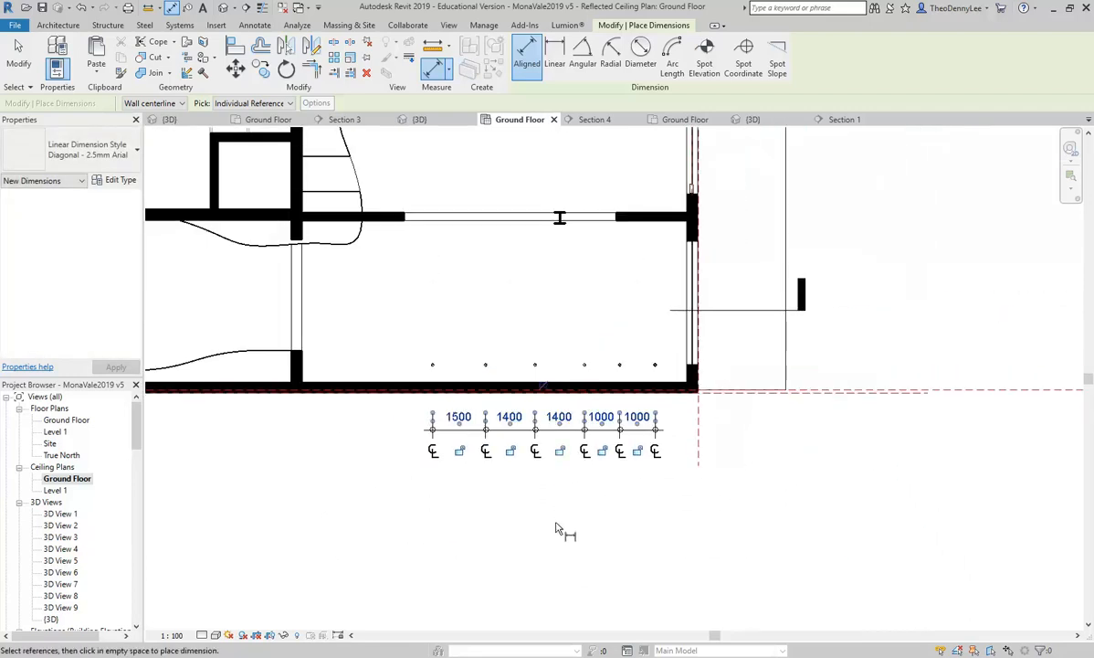
middle_click_drag(557, 528, 559, 385)
scroll(560, 392, "down", 2)
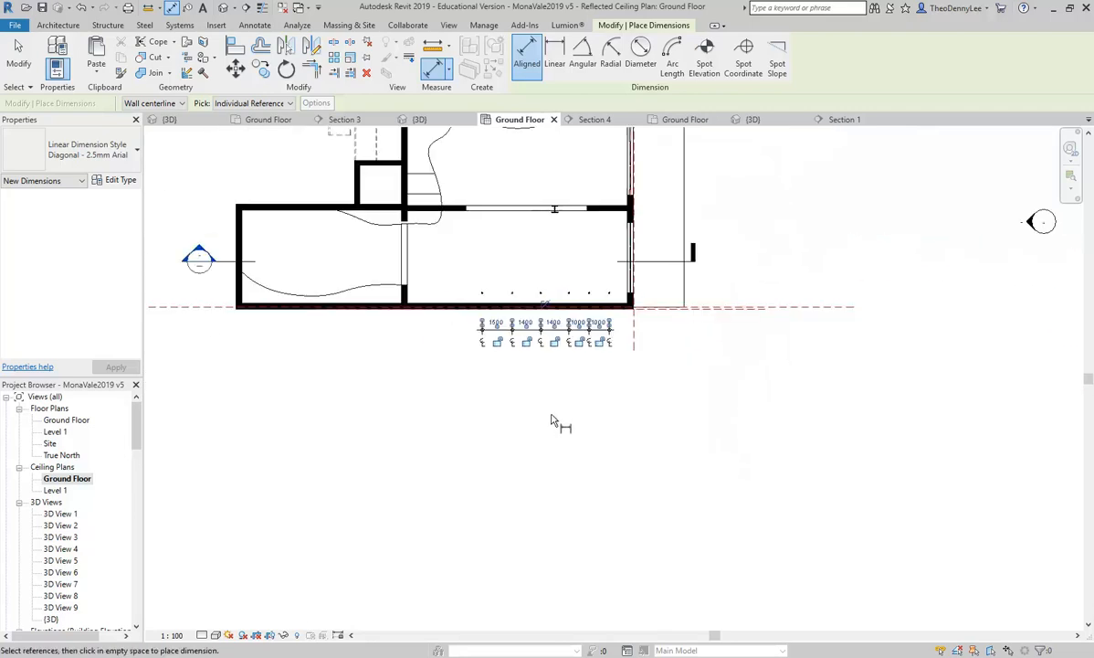
scroll(543, 305, "up", 4)
scroll(553, 313, "down", 3)
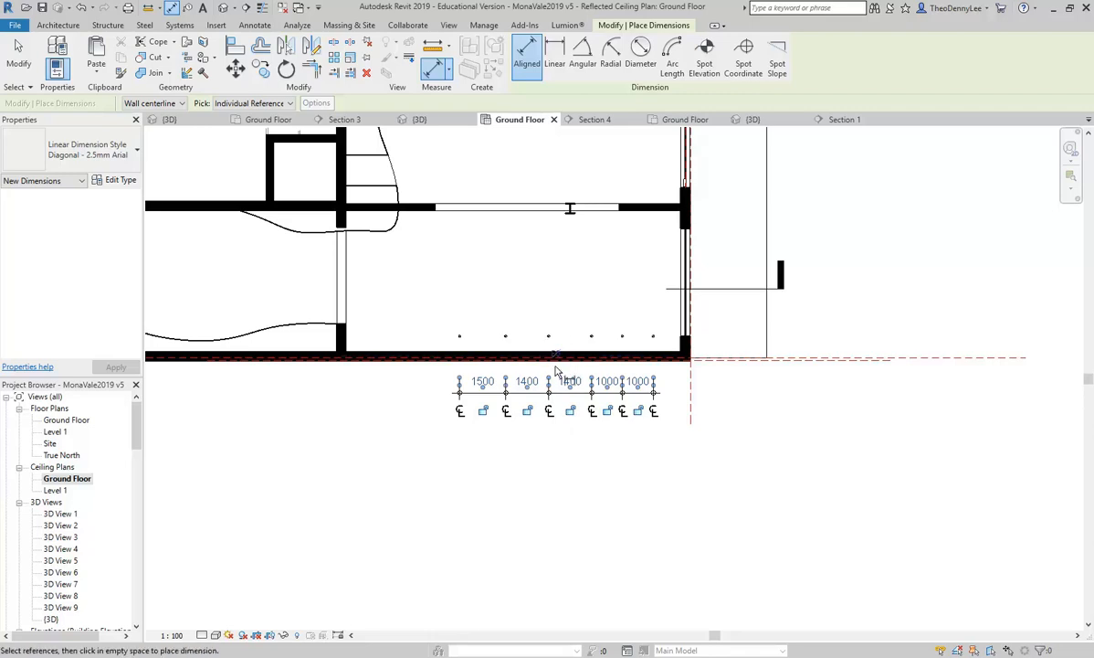
key("Escape")
key("Escape")
Step: Move the downlights' dimension string further from the lower wall and constrain its segments to equal spacing
left_click(561, 394)
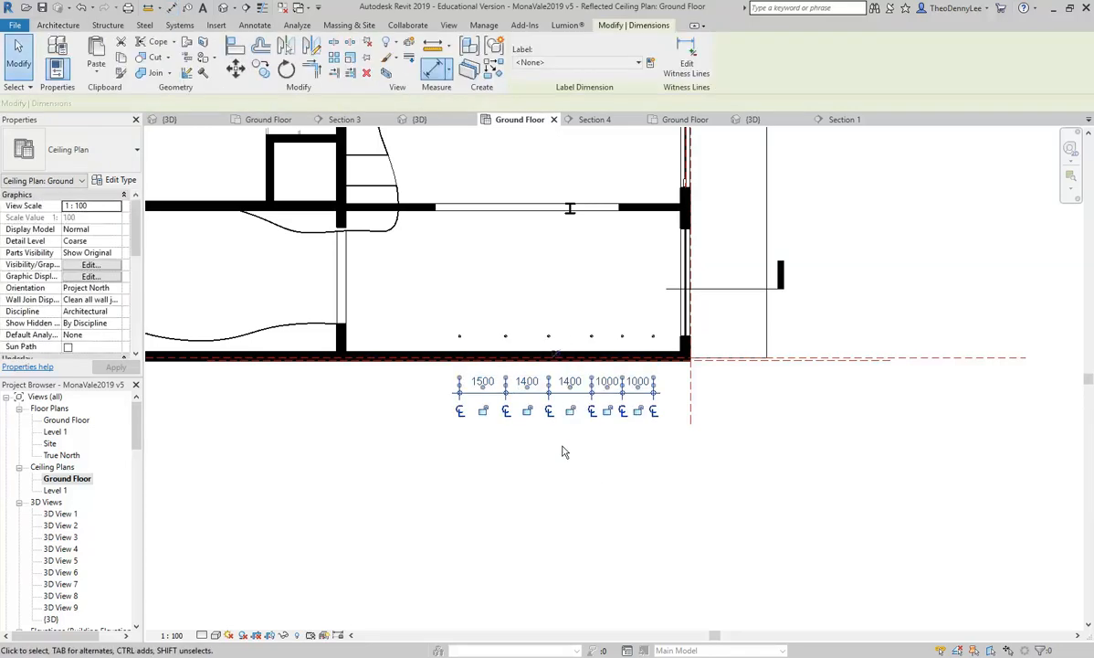
left_click_drag(557, 393, 557, 418)
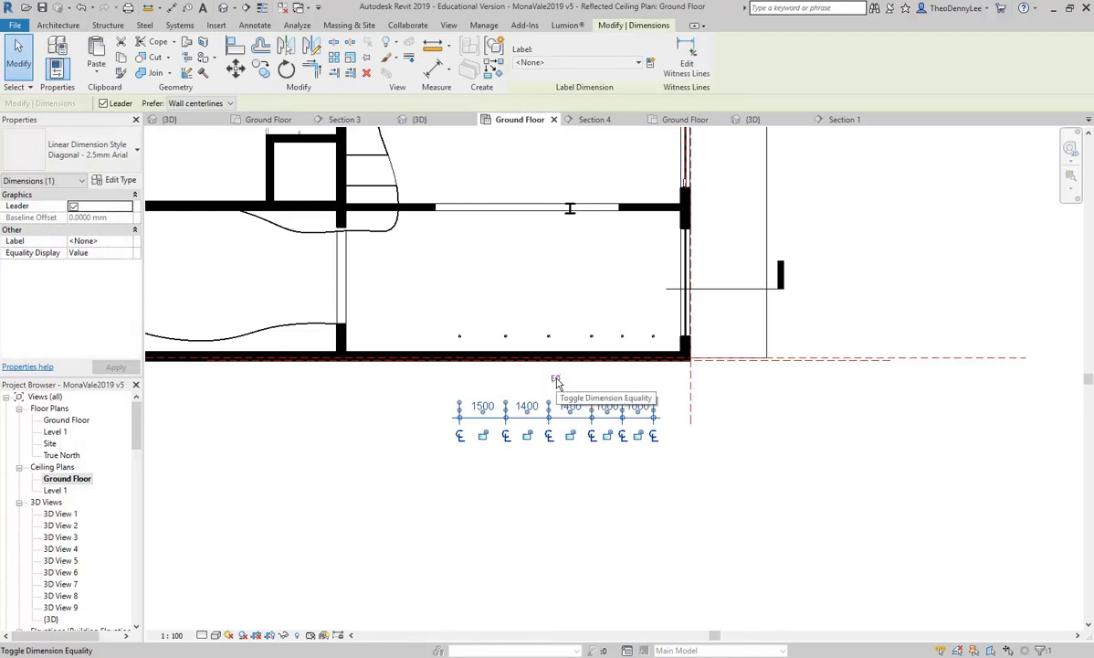
left_click(556, 380)
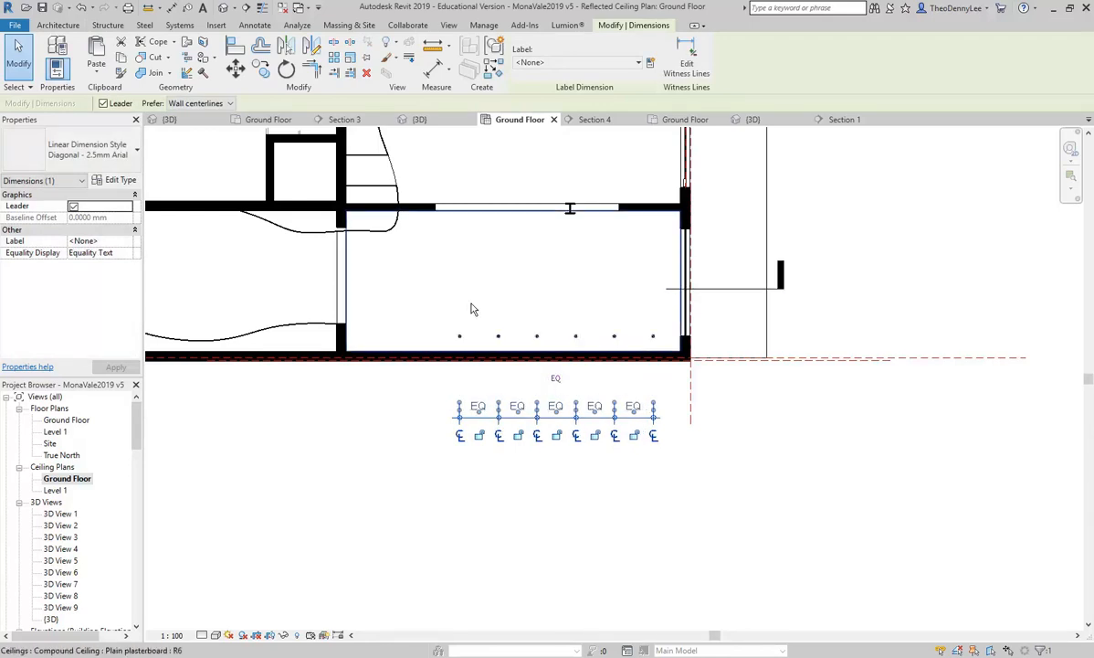
middle_click_drag(471, 308, 481, 352)
key("Escape")
scroll(532, 345, "up", 2)
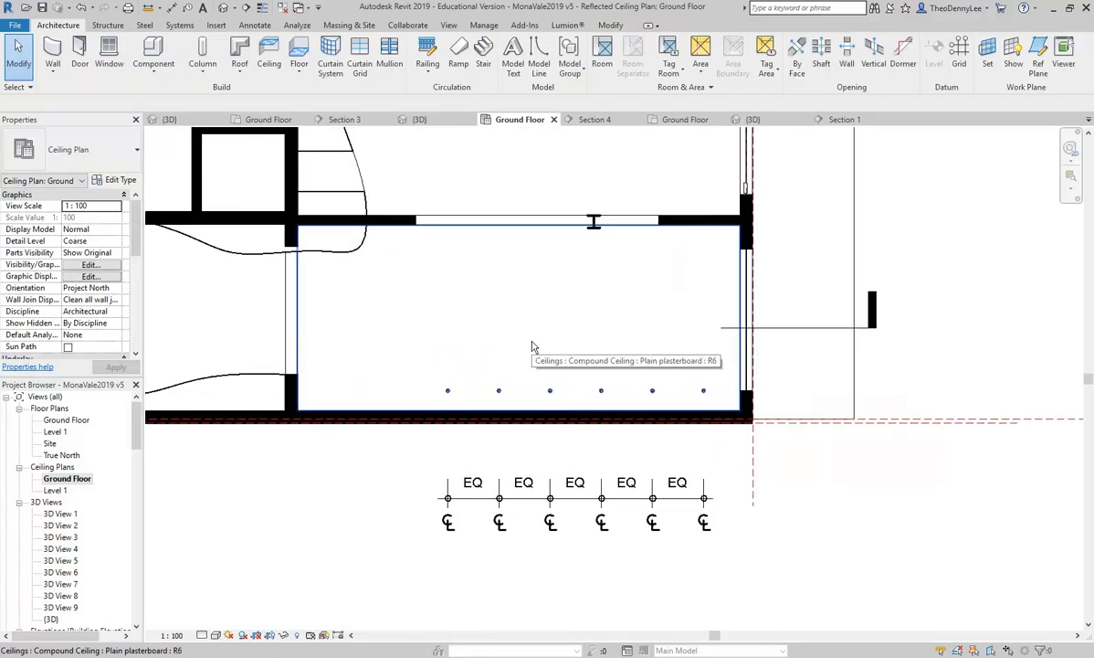
Step: Nudge the leftmost downlight to the left so the equally spaced row spans 6460 mm
middle_click_drag(532, 345, 497, 303)
scroll(496, 388, "up", 2)
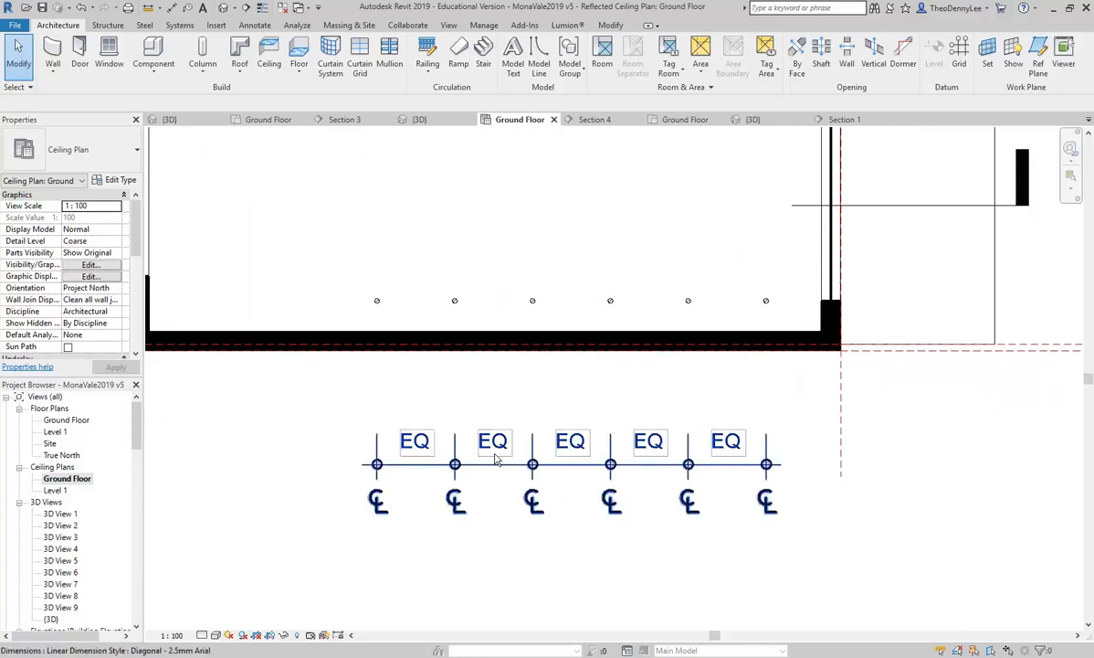
left_click(376, 304)
key("Escape")
scroll(375, 306, "up", 3)
left_click(369, 306)
key("Escape")
left_click(370, 306)
key("Escape")
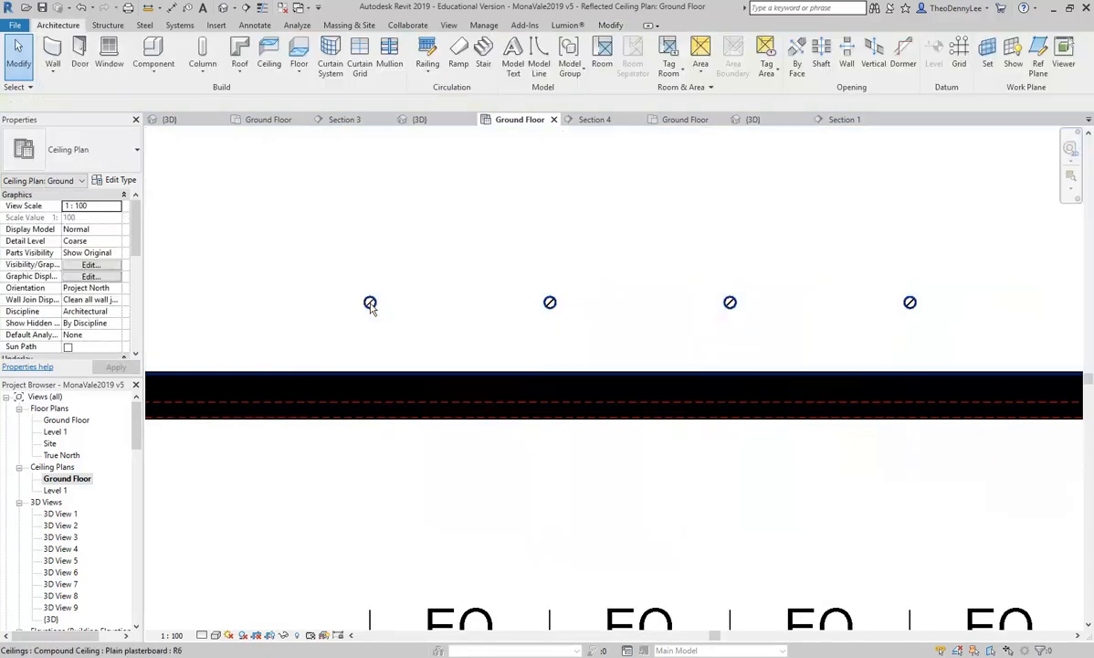
left_click(369, 304)
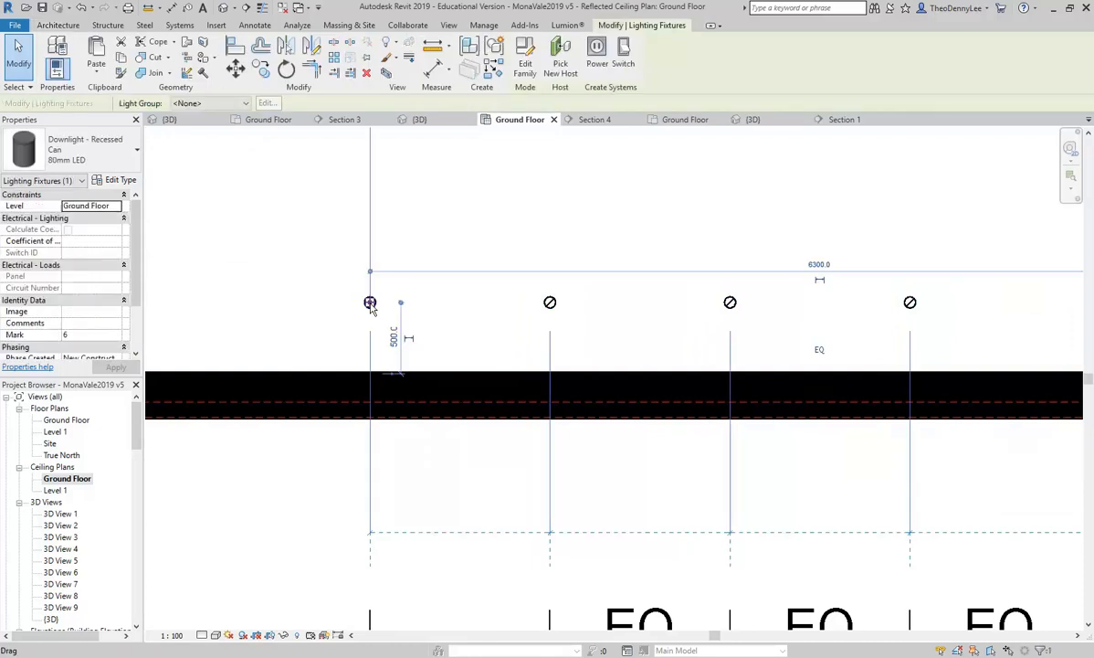
scroll(498, 330, "down", 3)
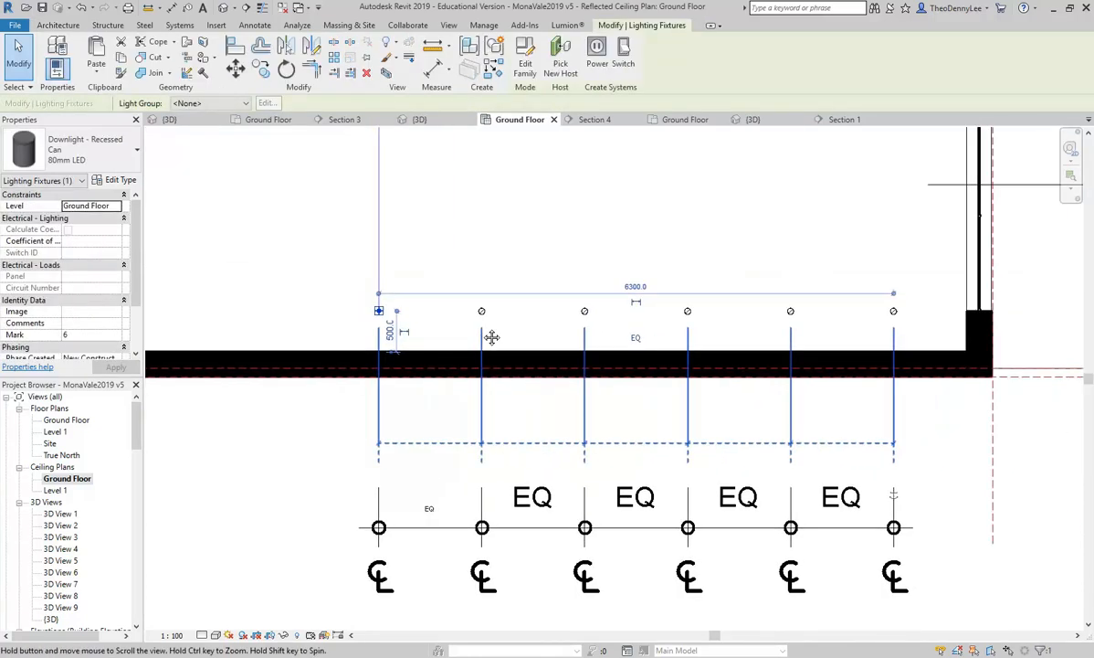
key("Left")
key("Left")
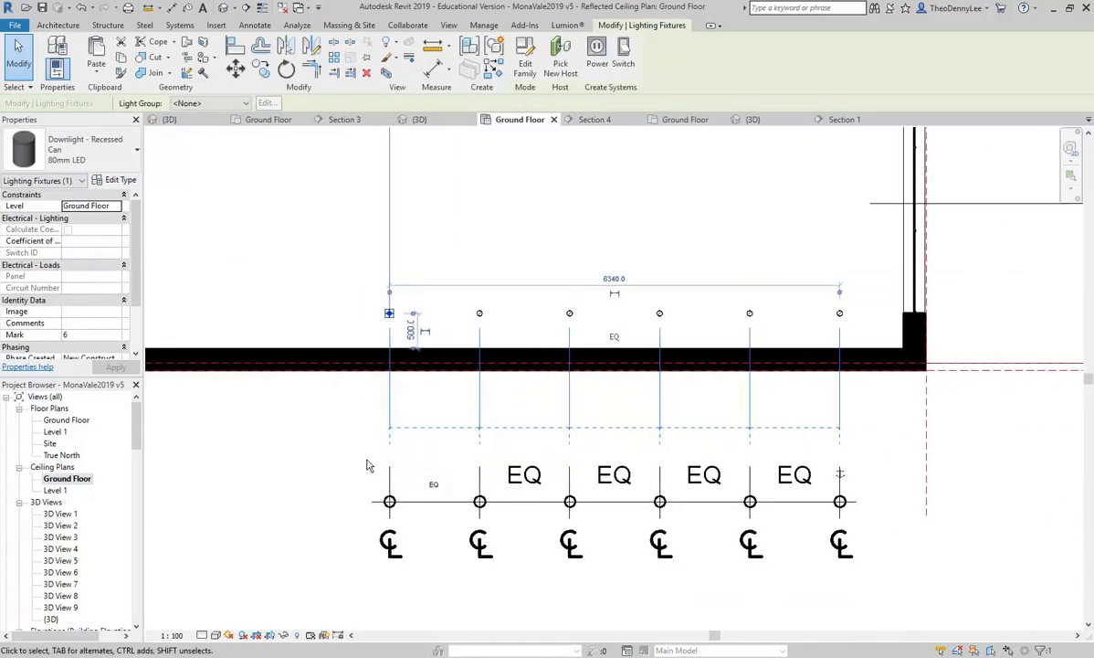
key("Left")
key("Left")
key("Left")
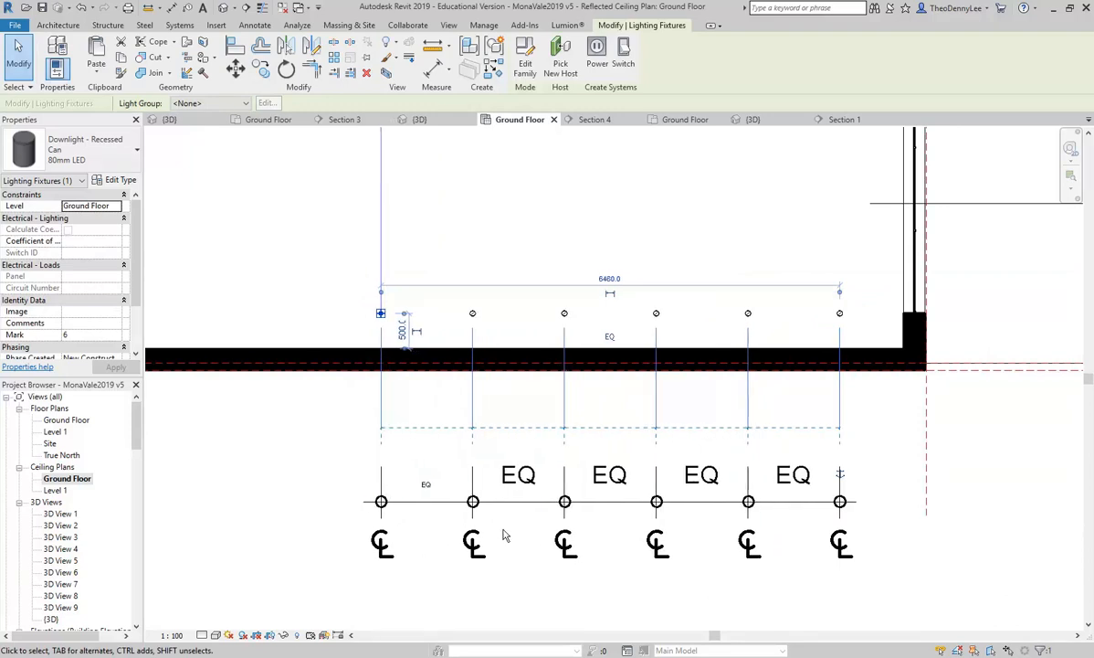
left_click(281, 421)
Step: Create a perspective camera view from the room's upper-left corner, aimed past the lower-right corner towards the row of downlights
scroll(297, 438, "down", 1)
middle_click_drag(303, 442, 406, 512)
middle_click_drag(488, 308, 466, 393)
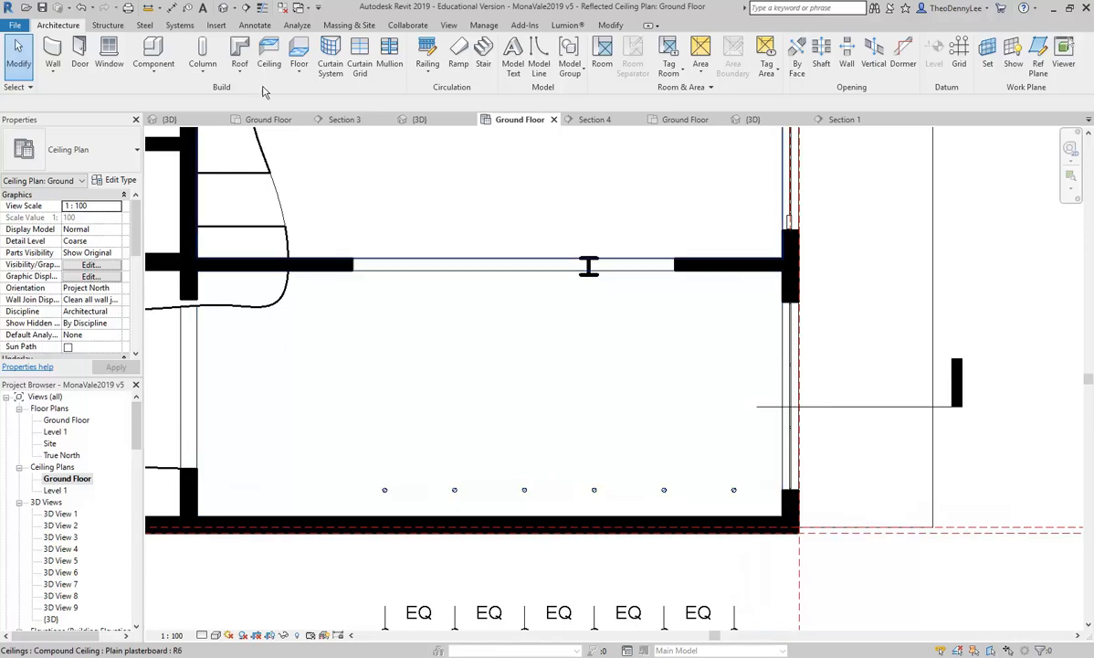
left_click(234, 9)
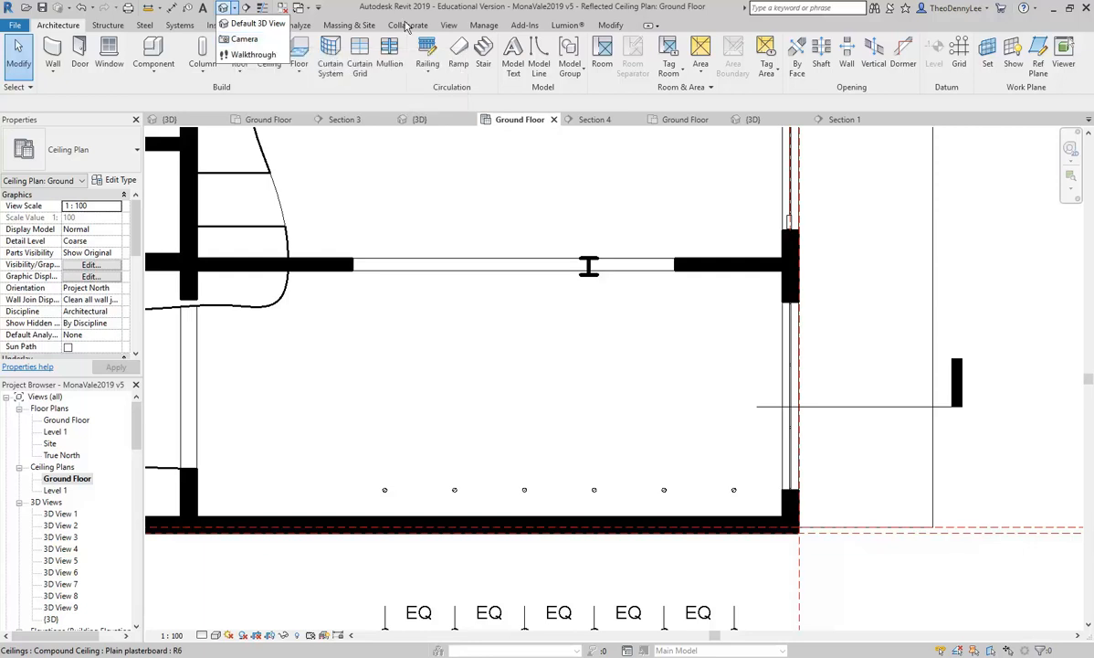
left_click(449, 25)
left_click(408, 70)
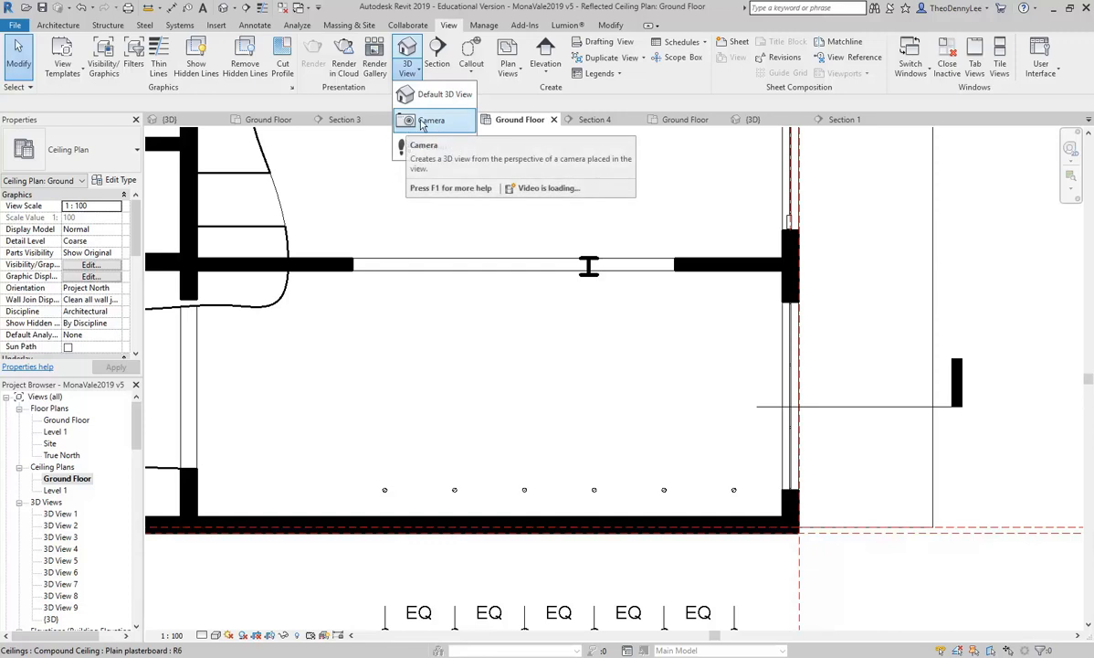
left_click(426, 120)
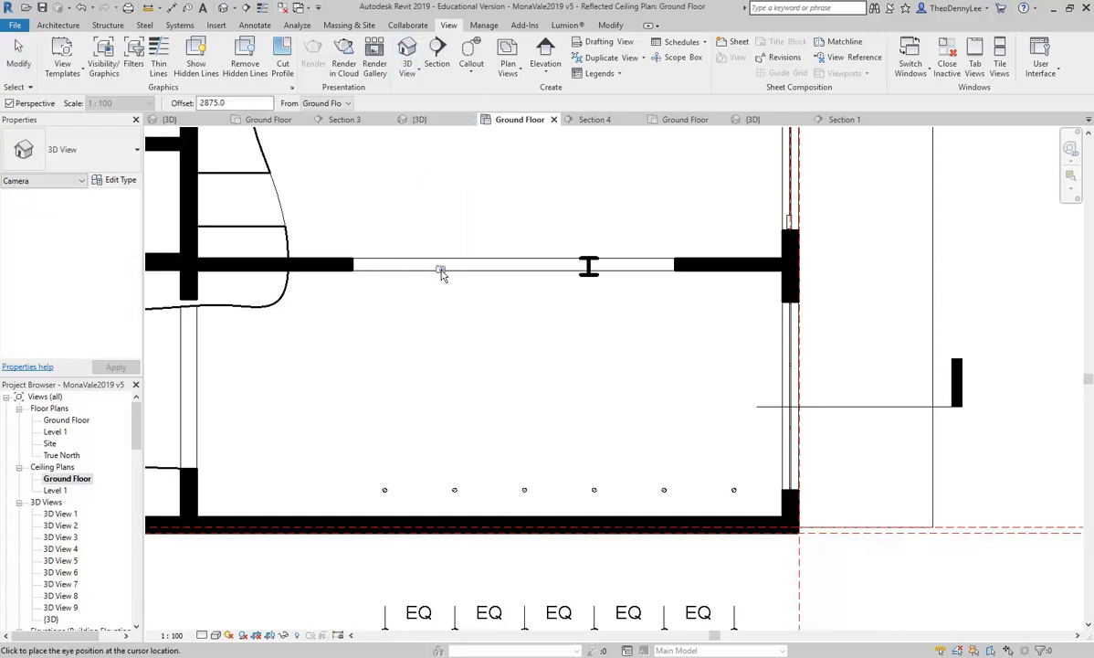
left_click(221, 325)
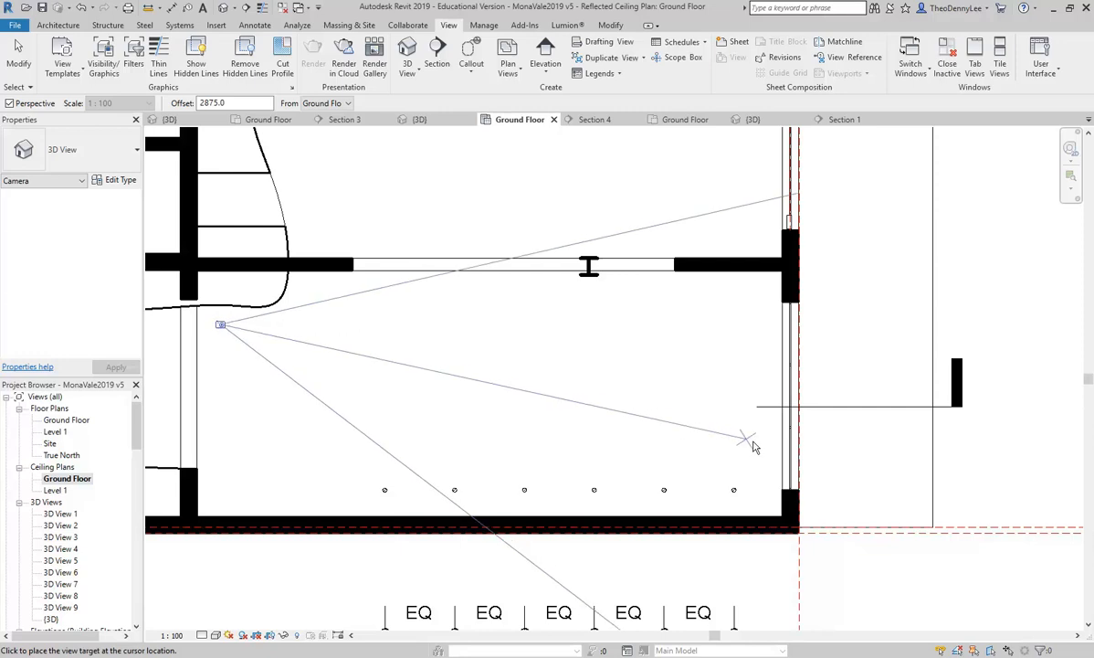
left_click(884, 523)
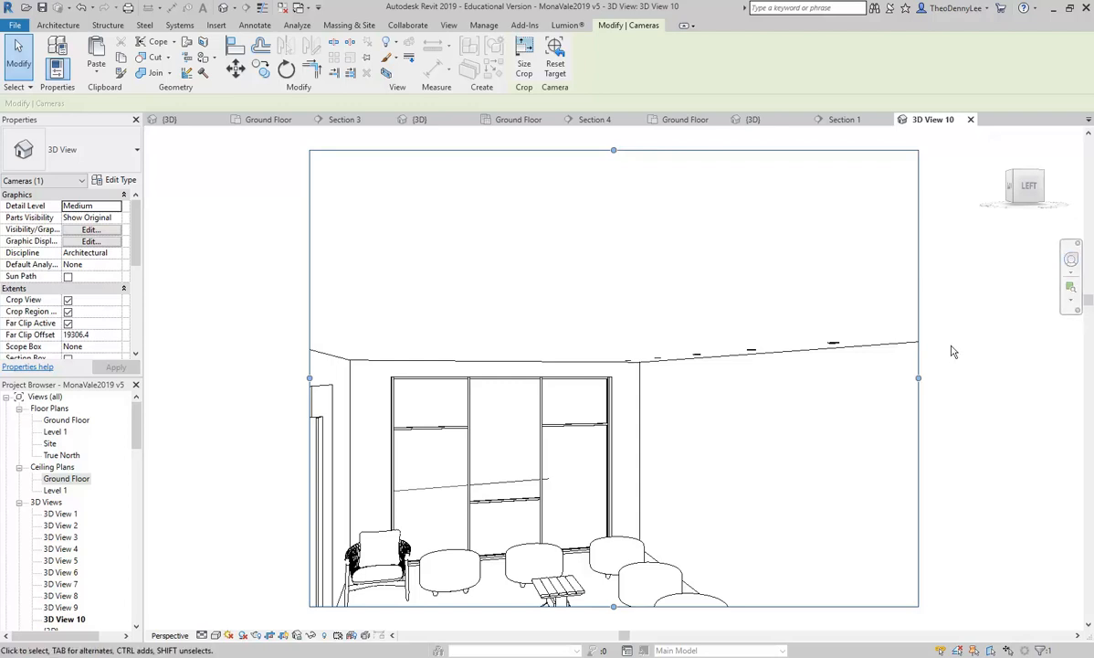
Step: Reframe the camera view with the full navigation wheel to bring more of the downlight row and floor seating into frame
left_click(1072, 273)
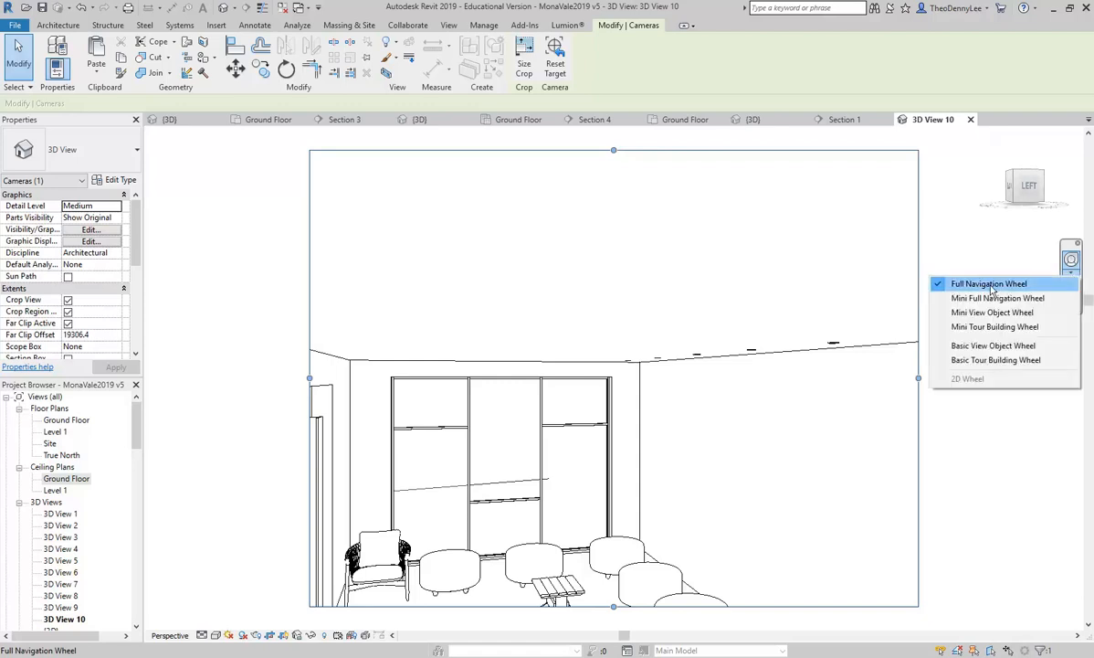
left_click(1072, 262)
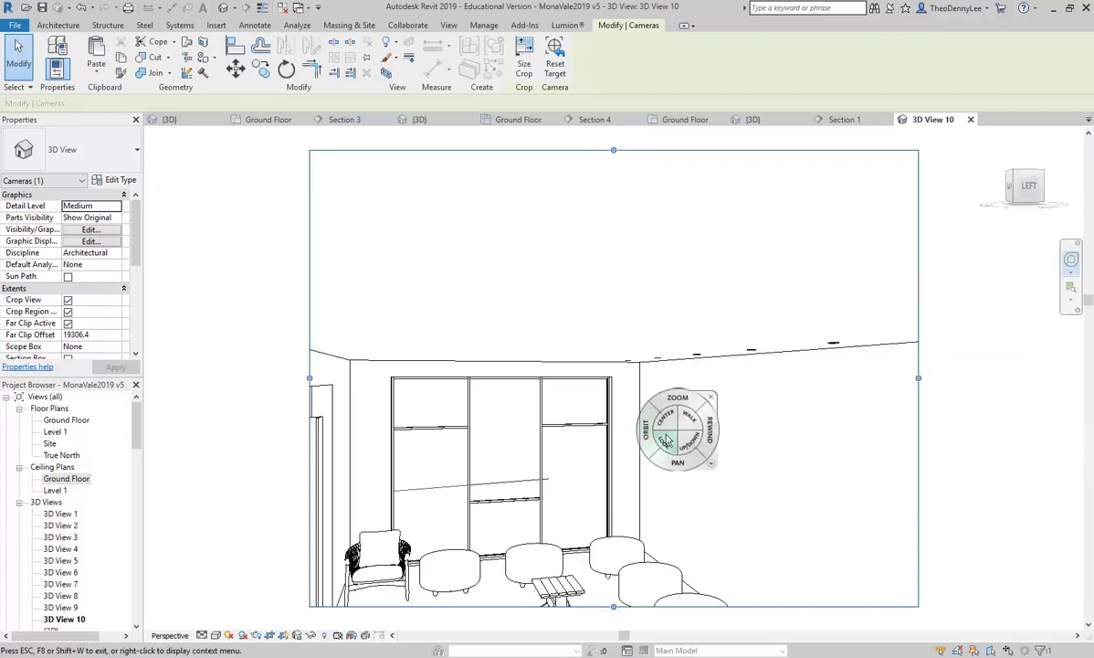
left_click_drag(667, 478, 675, 426)
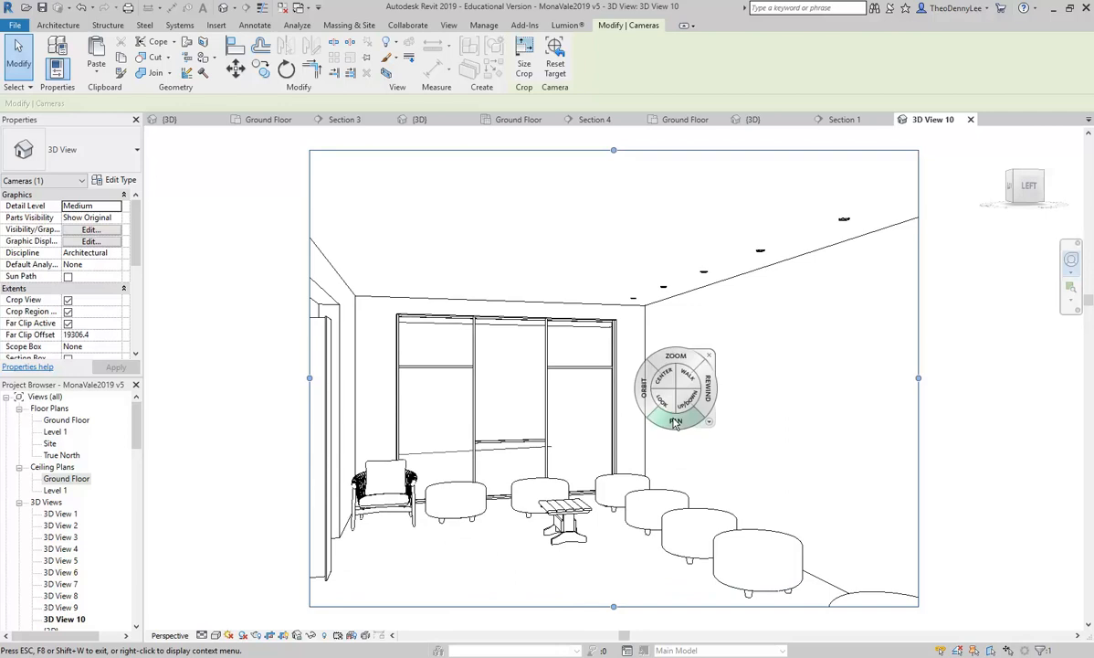
left_click(710, 357)
left_click(324, 373)
key("Escape")
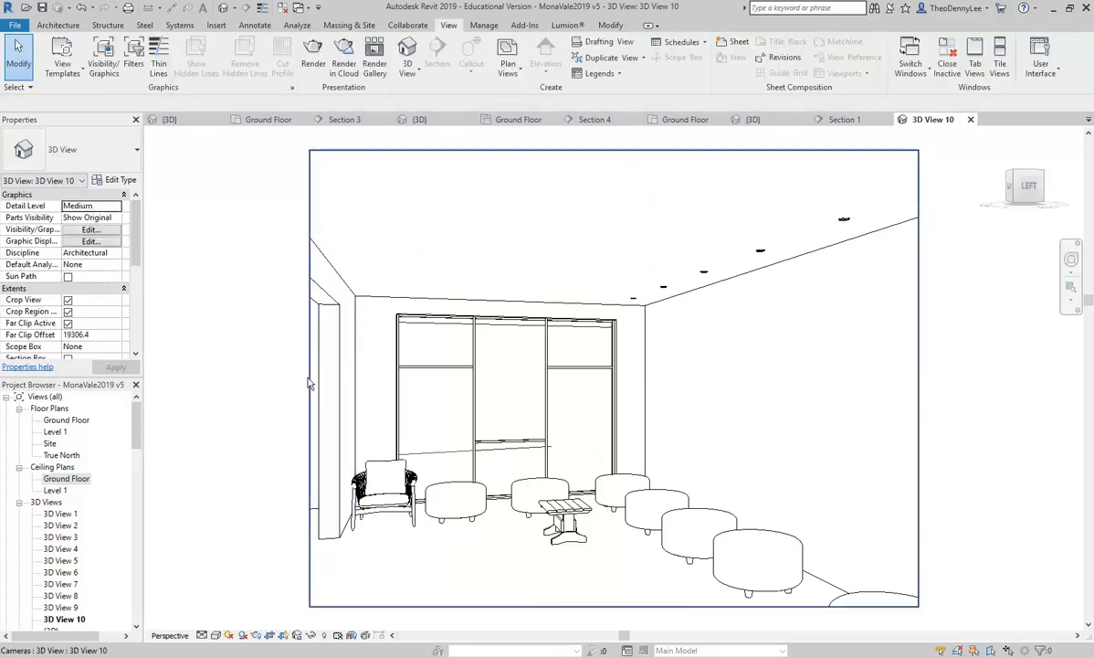
Step: Widen the camera view's crop region outward on both its left and right sides
left_click(311, 419)
left_click_drag(310, 377, 228, 377)
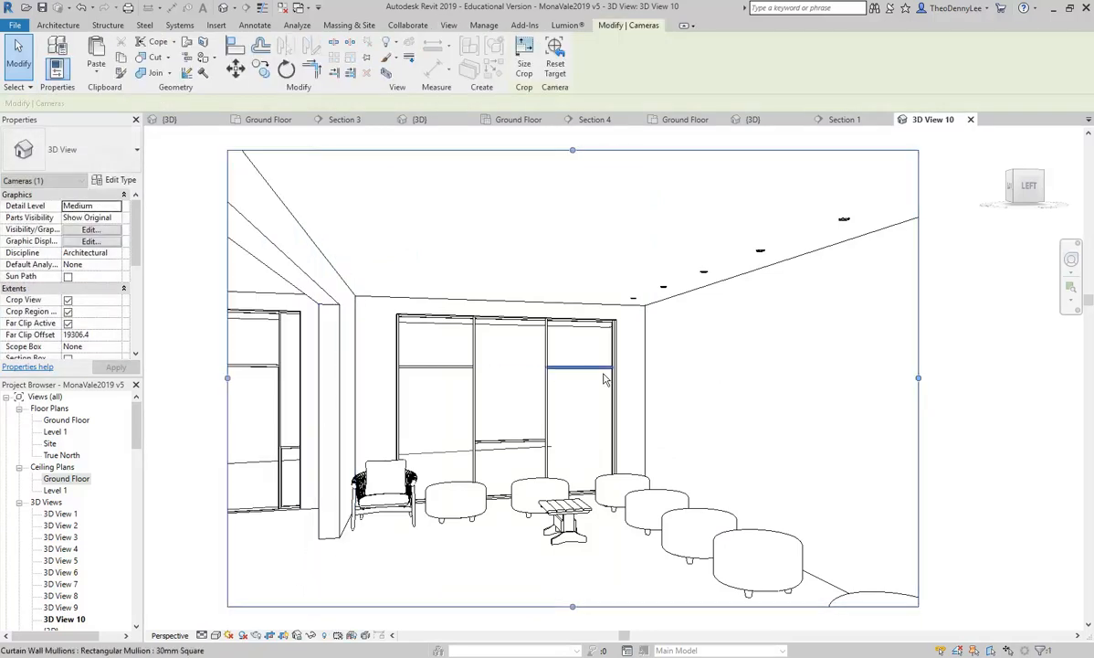
left_click_drag(918, 378, 986, 378)
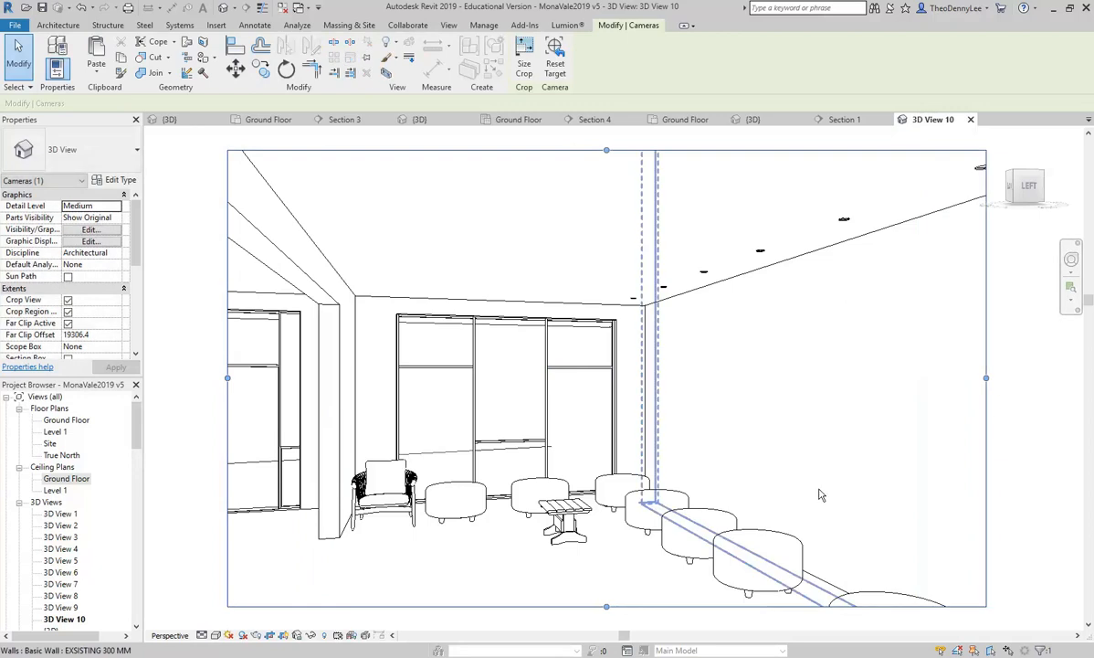
left_click(174, 230)
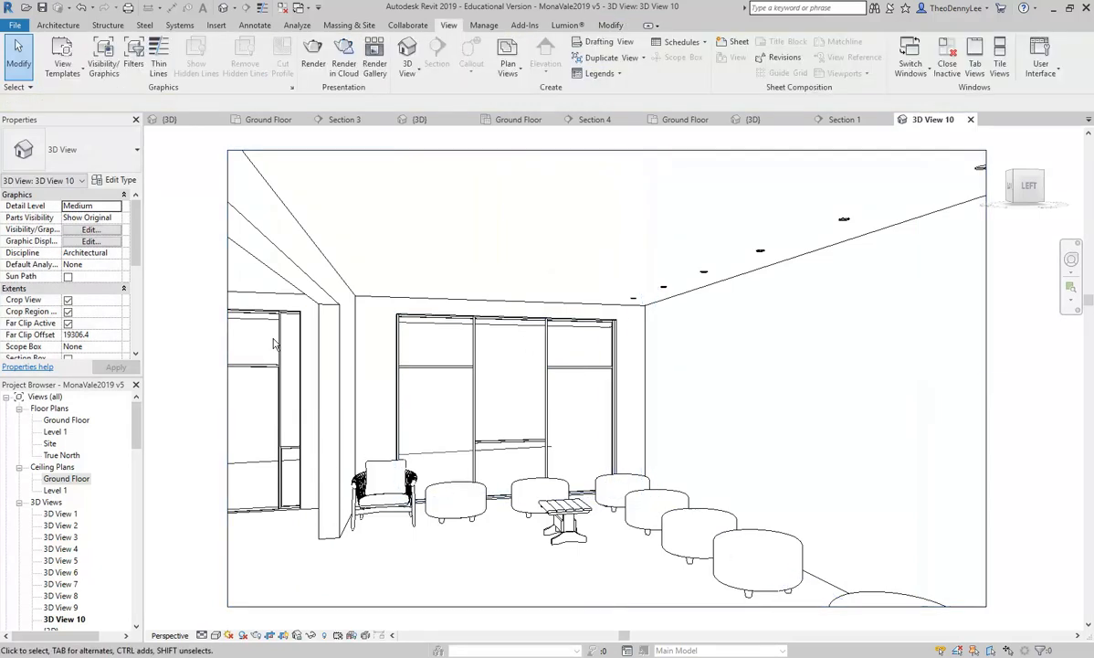
Step: Render the camera view at Draft quality with the lighting scheme Interior: Artificial only
left_click(257, 634)
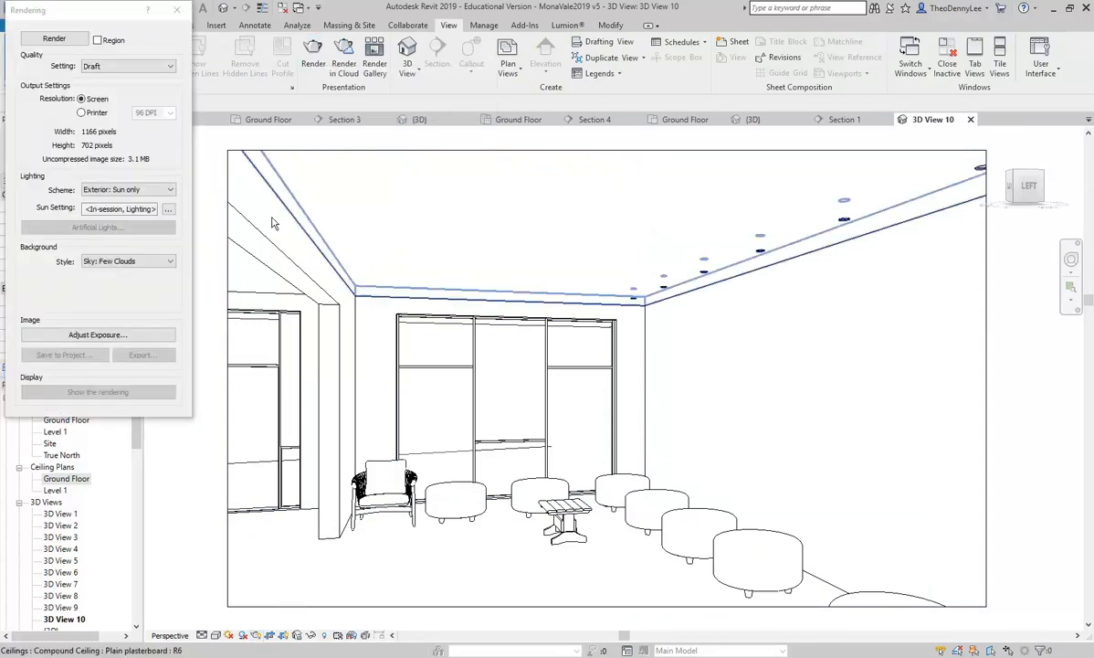
left_click(126, 189)
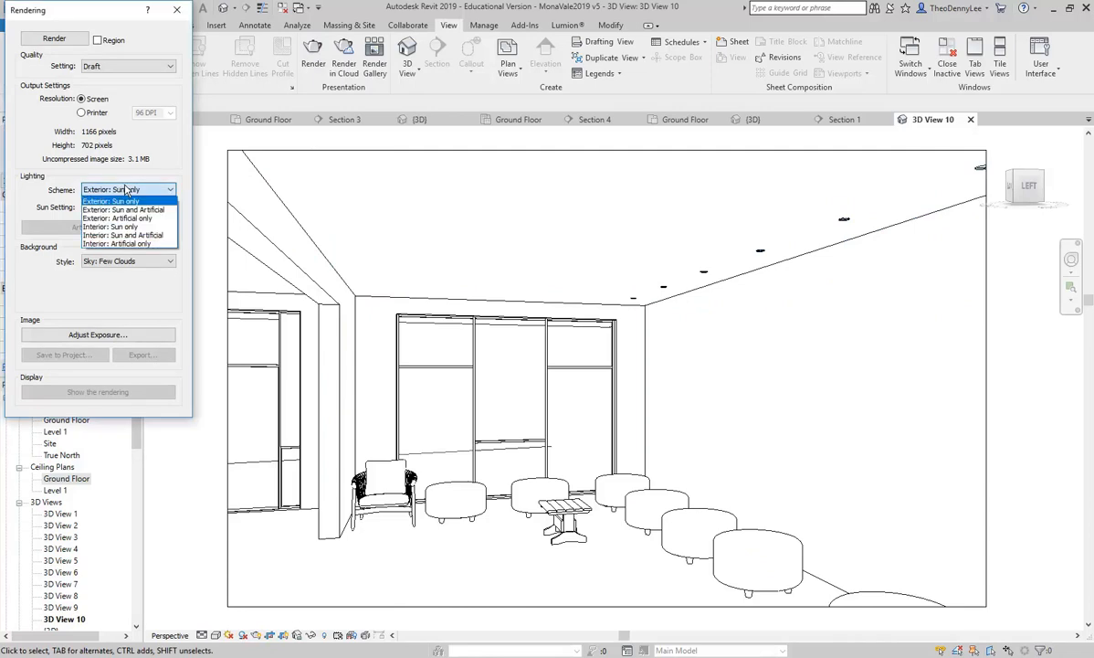
left_click(145, 243)
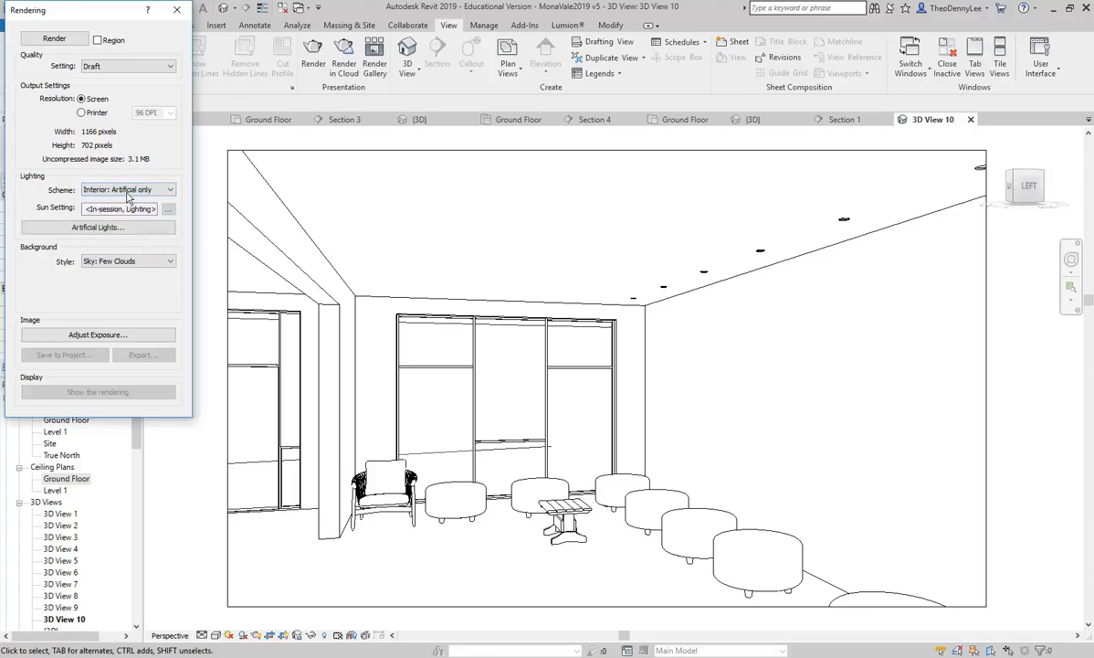
left_click(54, 38)
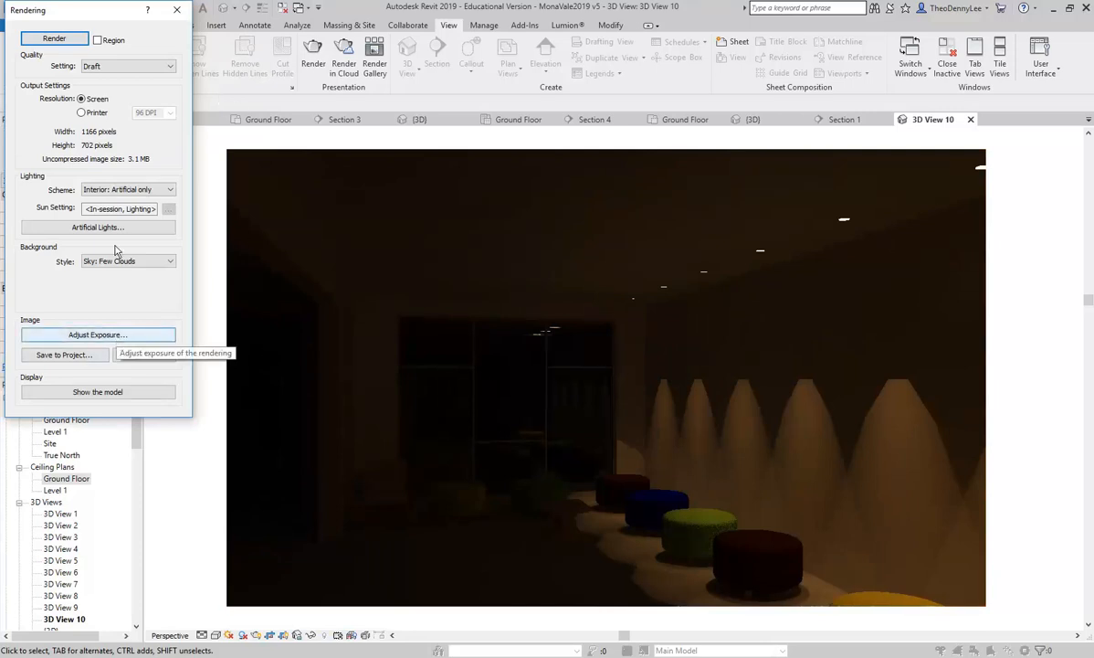
Step: Brighten the rendering by setting its exposure value to 5.07, and close the rendering settings
left_click(54, 339)
left_click_drag(175, 126, 166, 125)
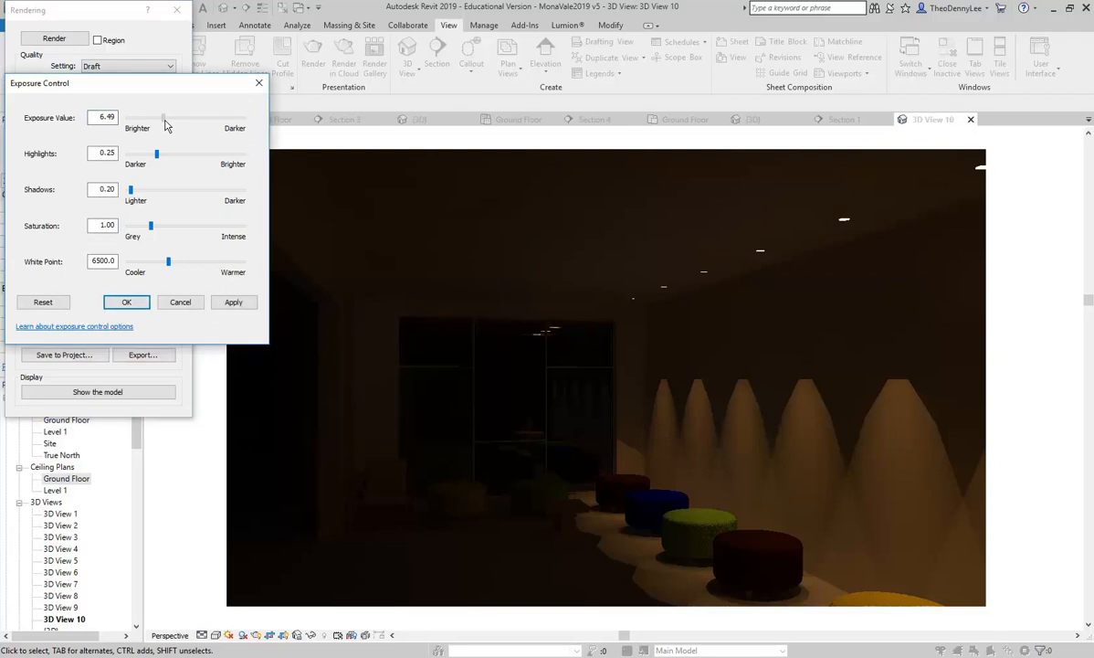
left_click(232, 302)
left_click(151, 116)
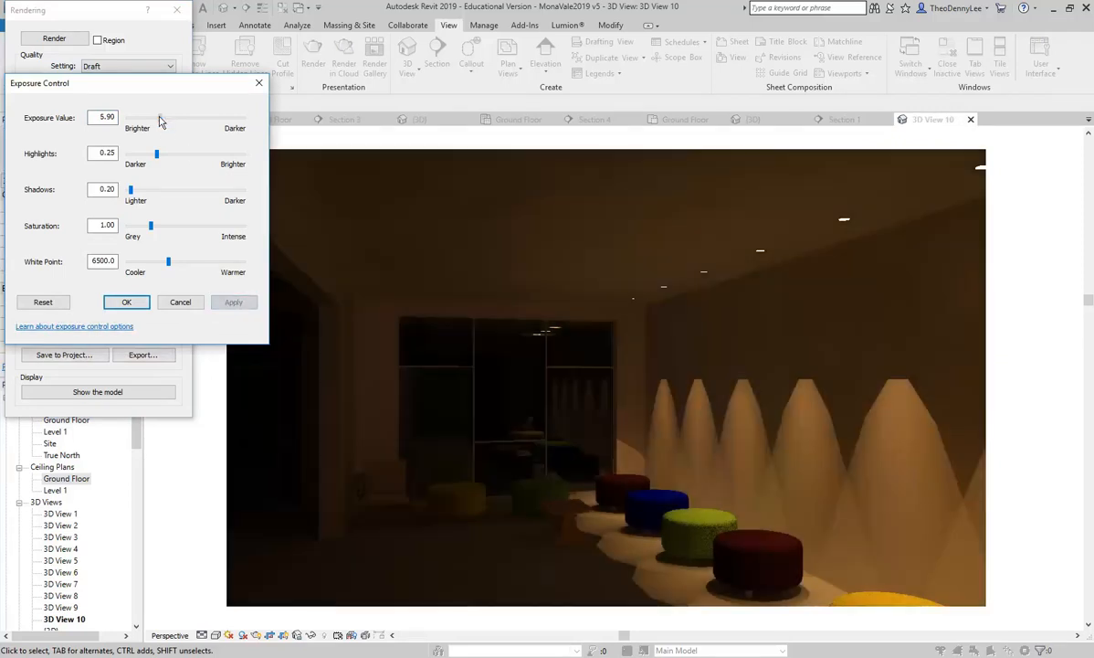
left_click(227, 302)
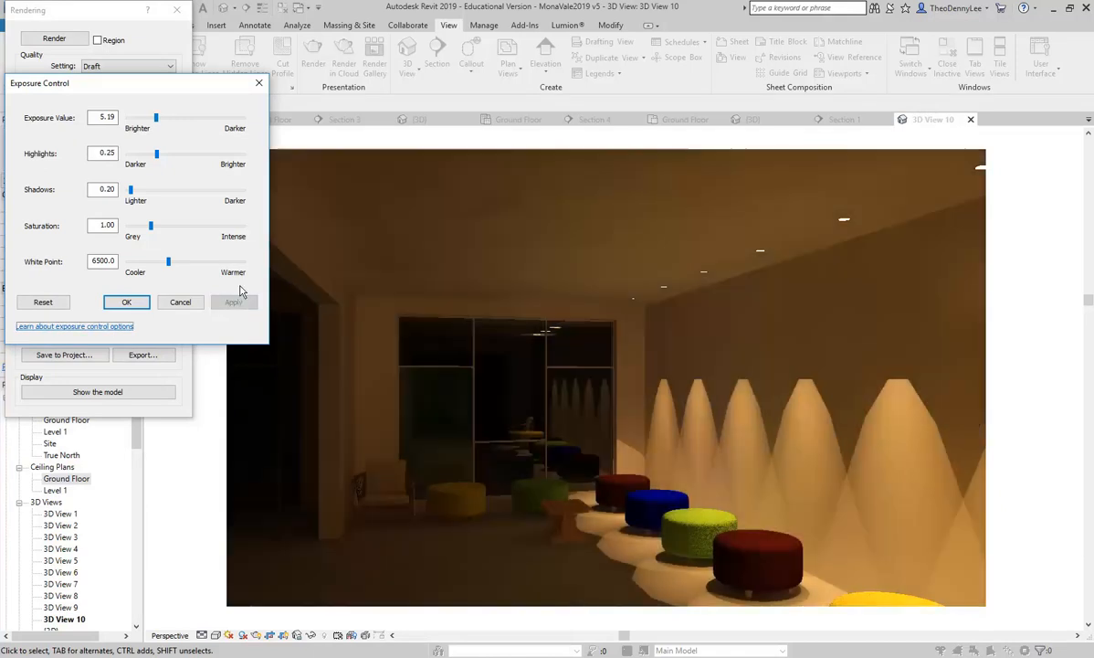
left_click_drag(156, 117, 155, 117)
left_click(228, 303)
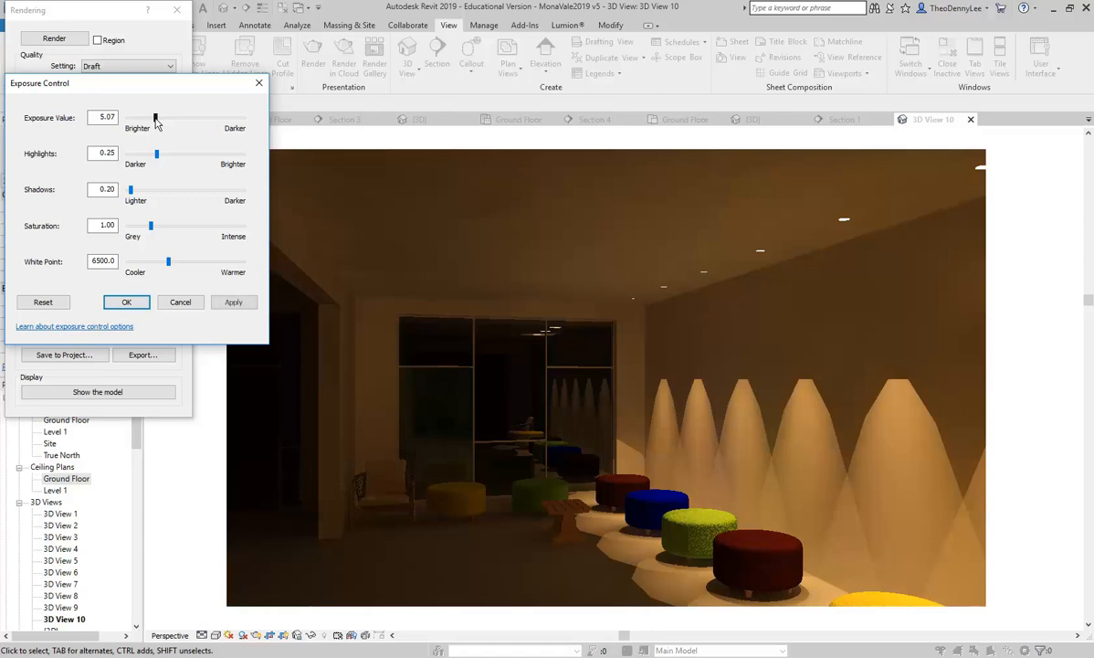
left_click(120, 298)
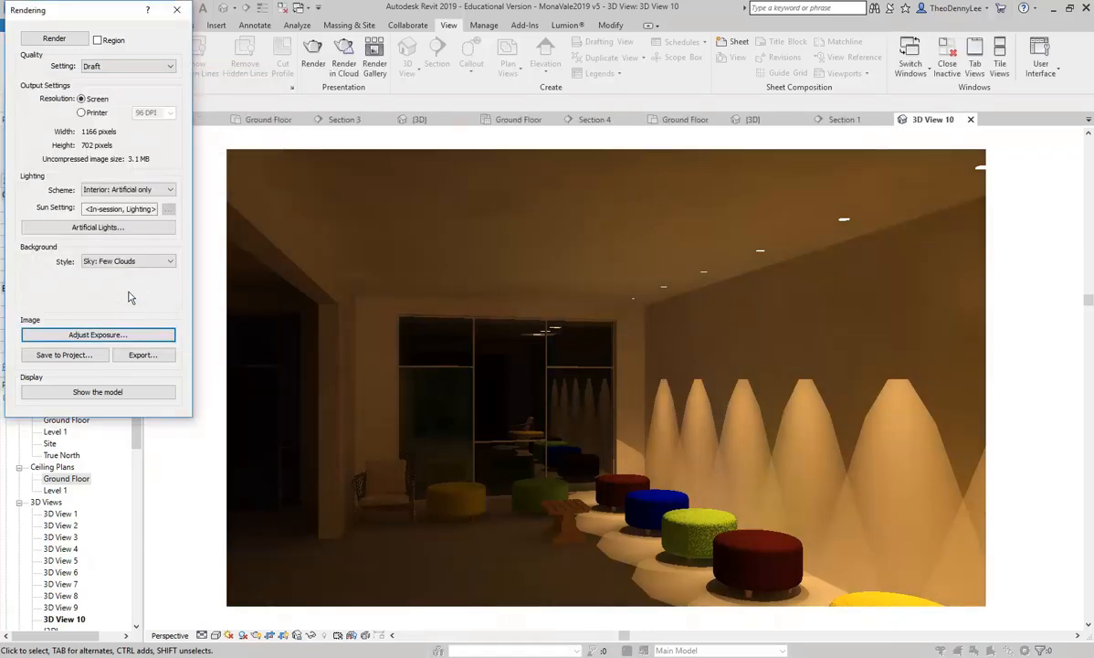
left_click(176, 12)
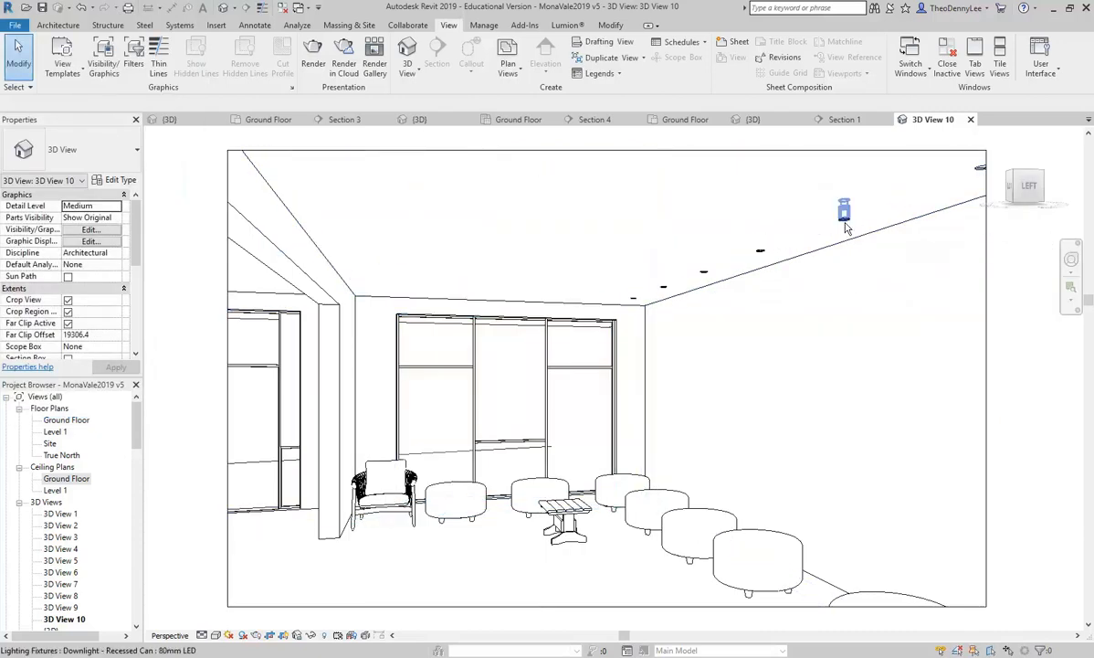
Step: Open the type properties of the second-nearest 80mm LED downlight and go to its photometrics parameters
left_click(845, 215)
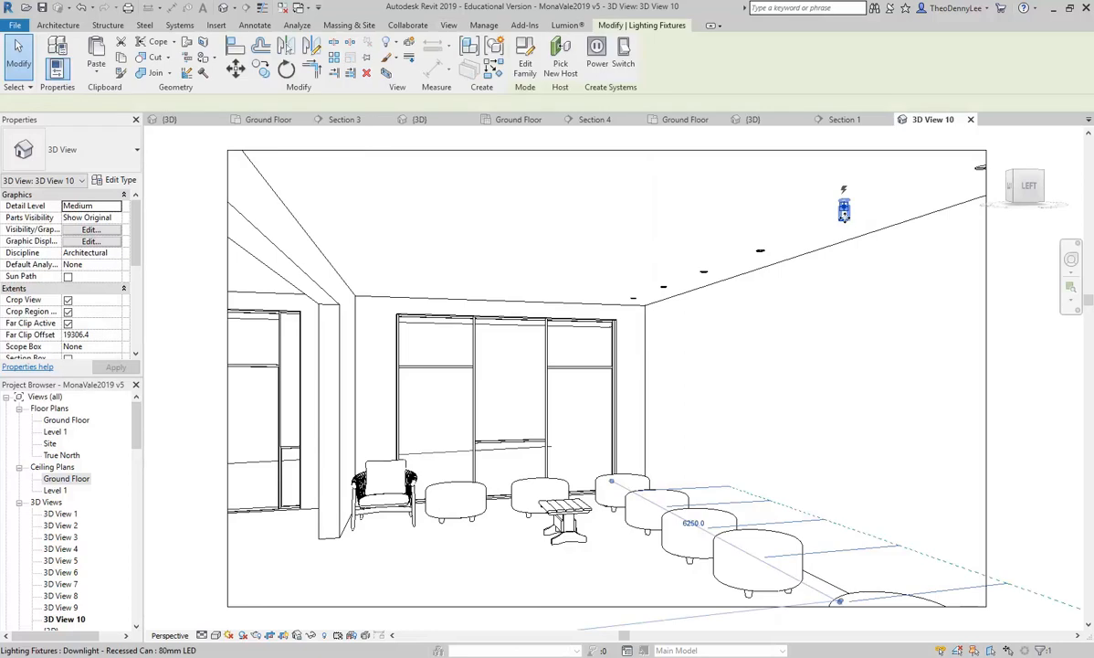
left_click(111, 181)
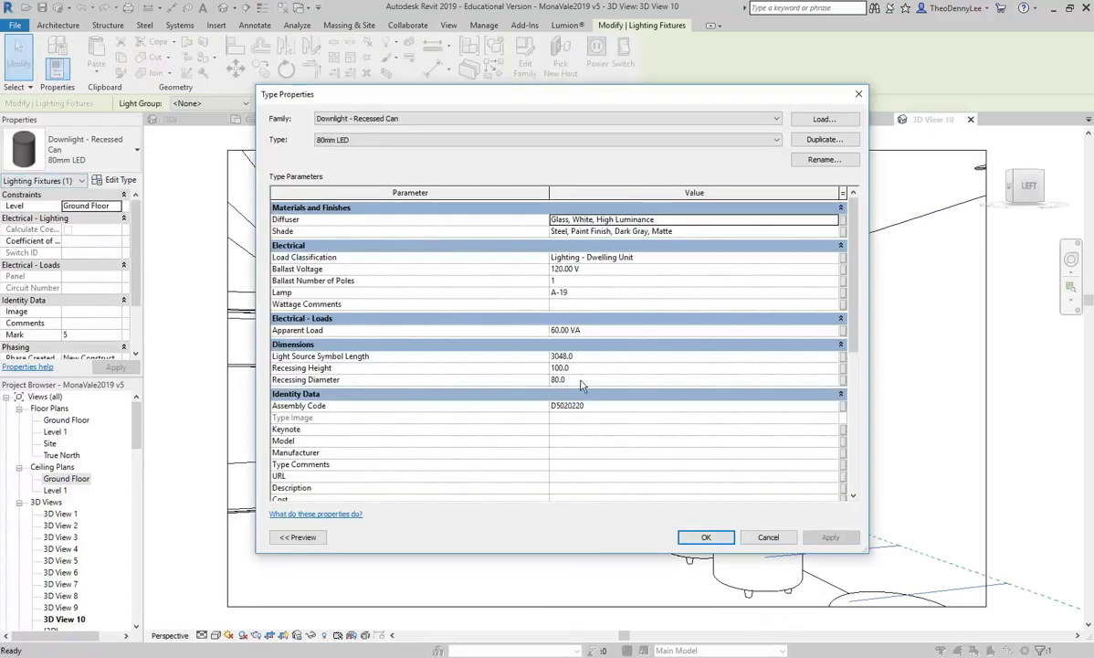
scroll(598, 320, "down", 5)
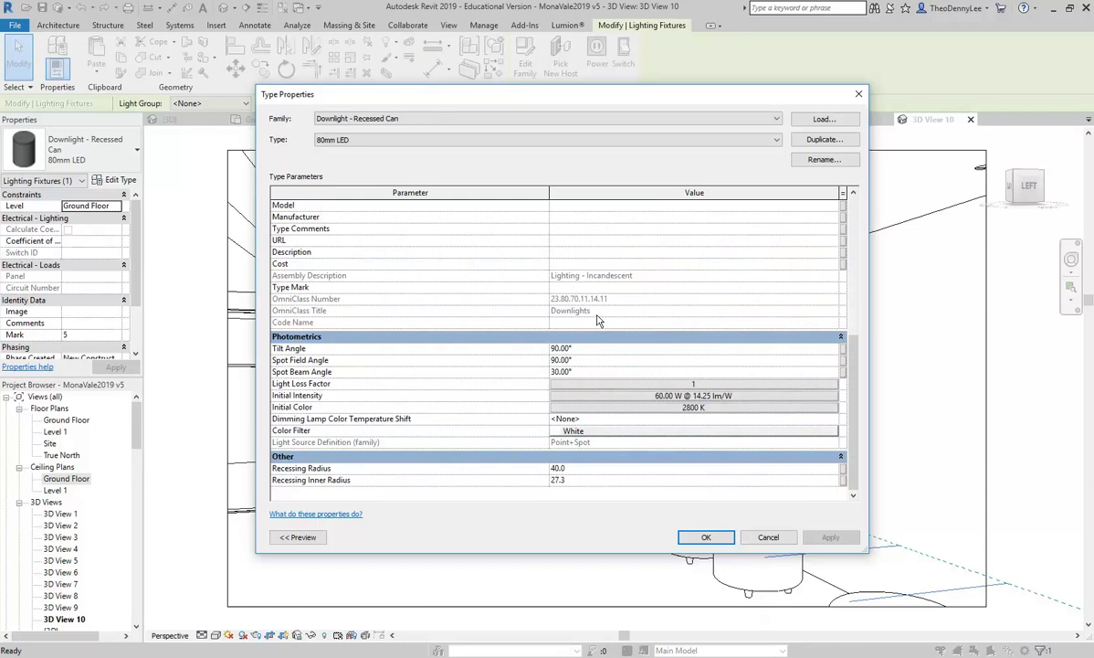
Step: Try to set the downlight type's spot field angle to 60° and its spot beam angle to 50°
left_click(589, 371)
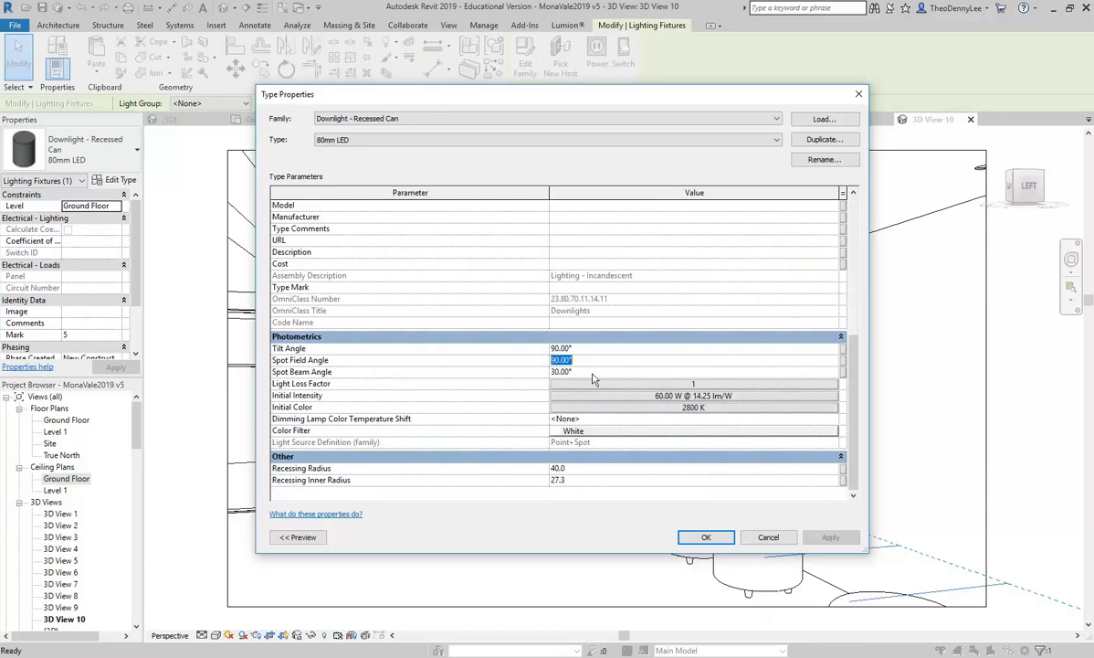
left_click(591, 359)
left_click(591, 372)
left_click(558, 360)
left_click_drag(555, 360, 536, 369)
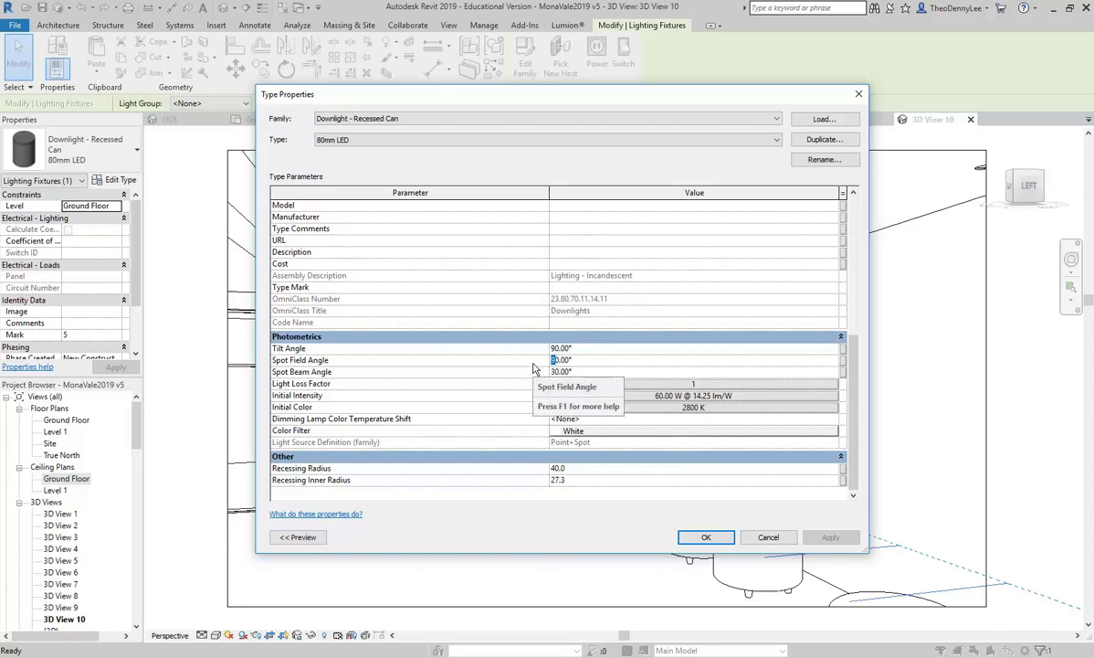
left_click(575, 360)
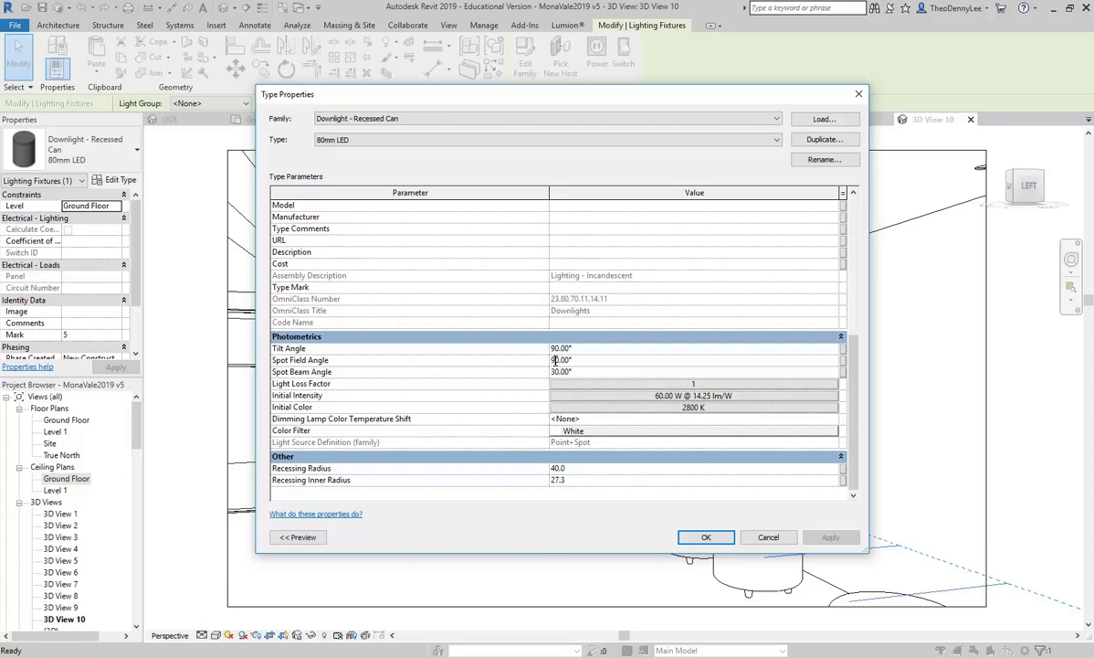
left_click_drag(555, 359, 530, 363)
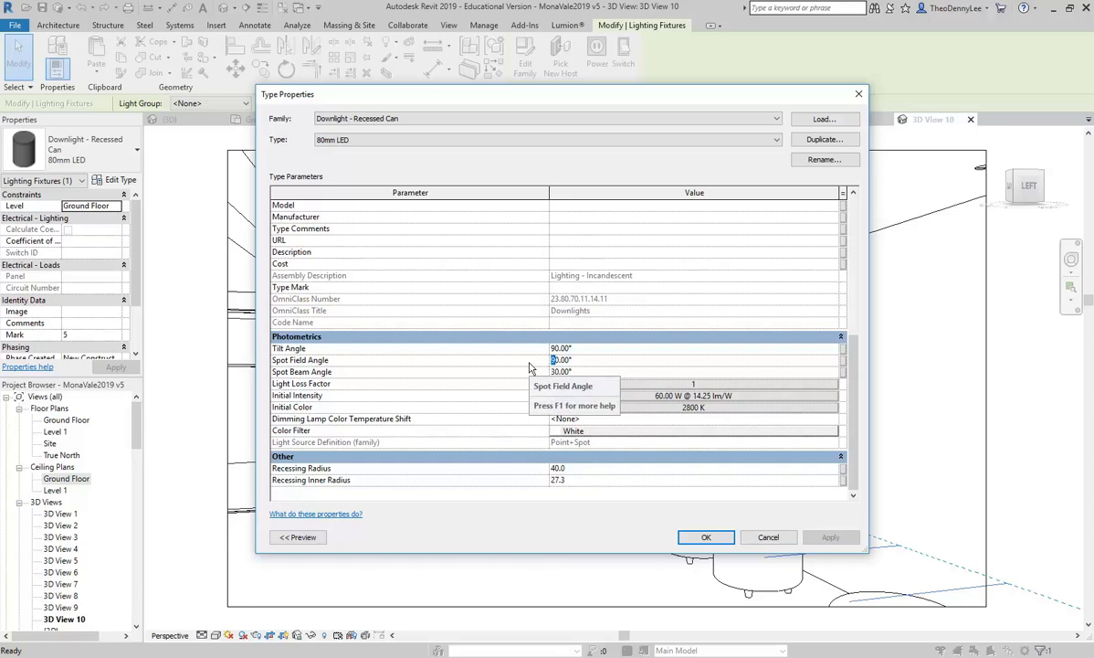
type("60")
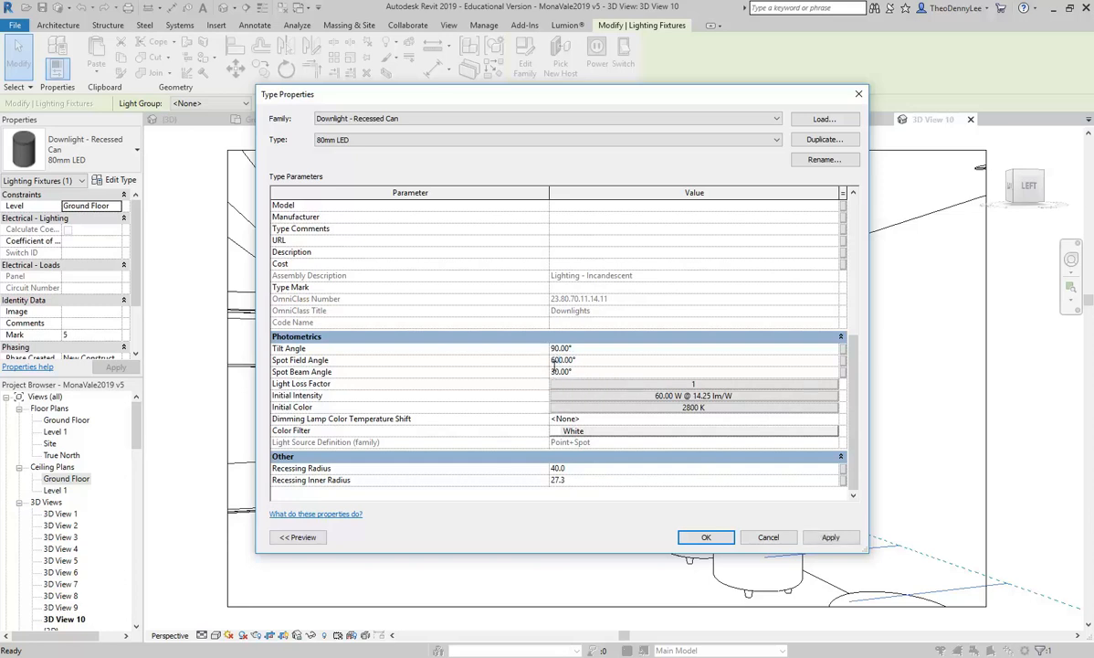
left_click_drag(555, 371, 547, 371)
type("50")
Step: Set the 80mm LED type's spot field angle to 70° and spot beam angle to 50°, and accept the type properties
double_click(584, 359)
left_click(557, 363)
key("BackSpace")
type("7")
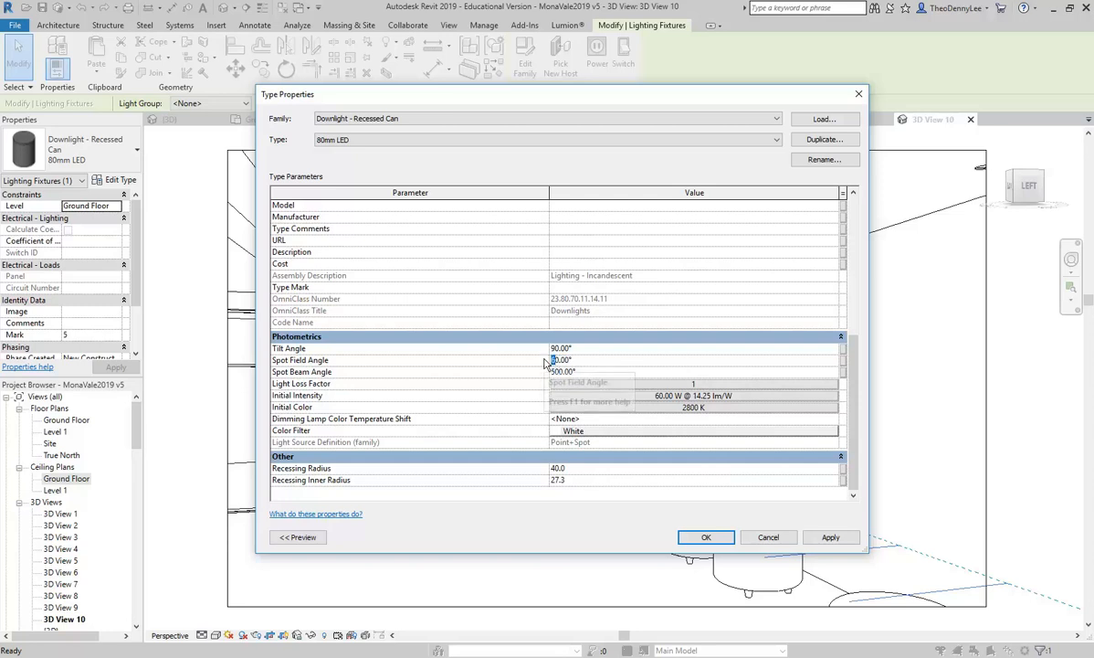
double_click(585, 372)
left_click_drag(584, 371, 527, 373)
type("5")
double_click(580, 362)
key("Tab")
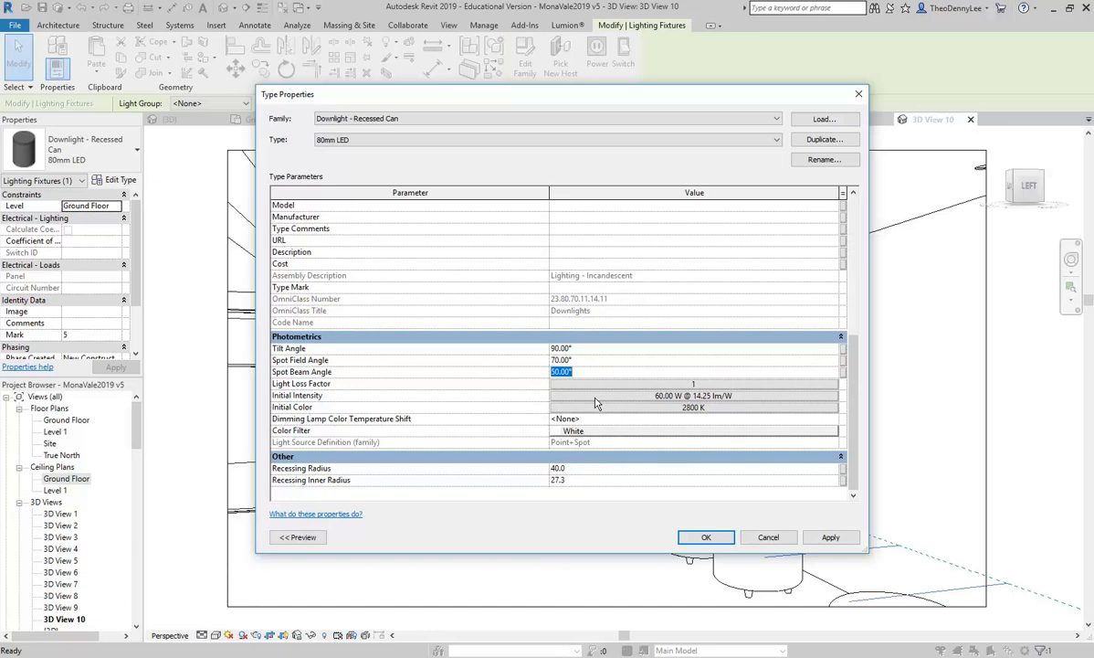
left_click(706, 538)
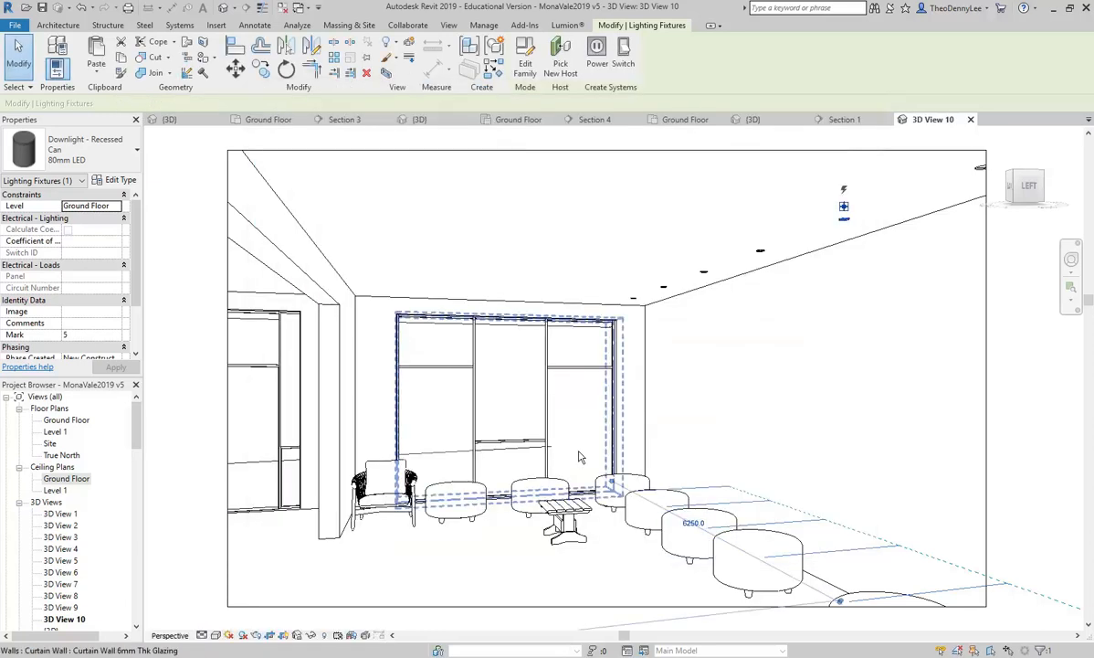
Step: Start another Draft render of the camera view to check the light beams, stop it early and close the rendering settings
left_click(205, 292)
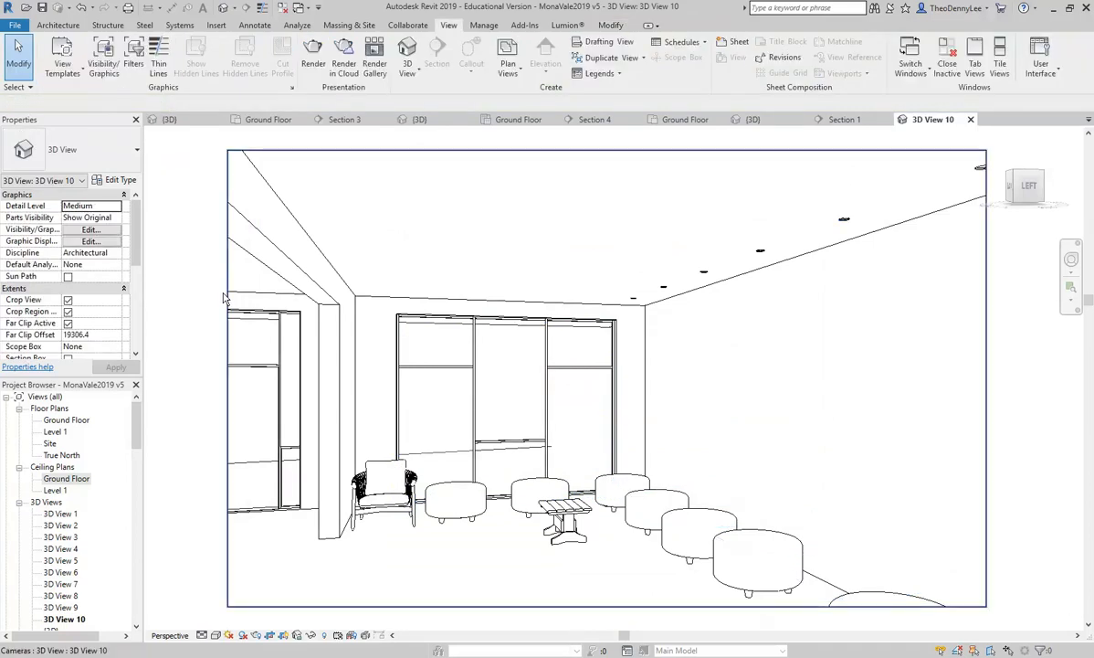
key("r")
key("r")
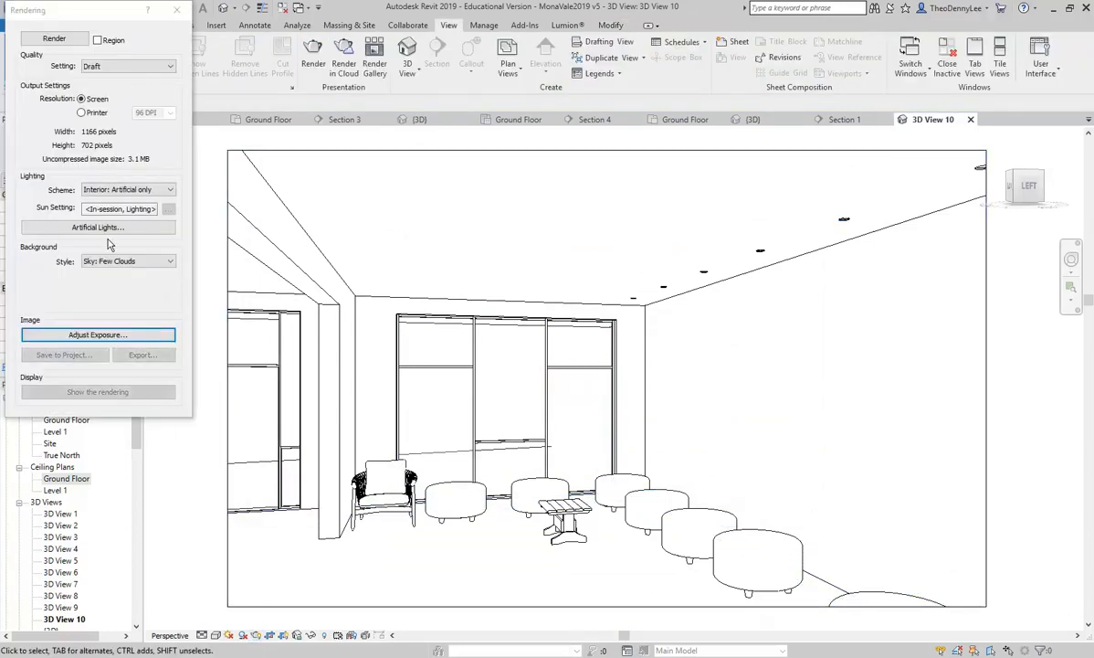
left_click(41, 38)
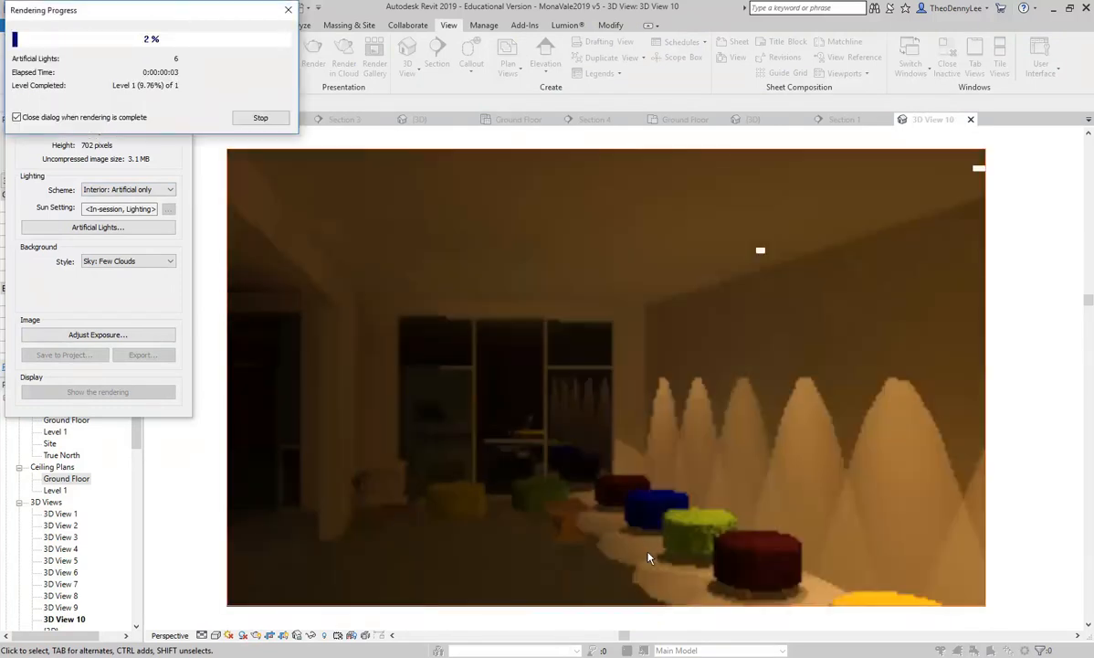
left_click(261, 117)
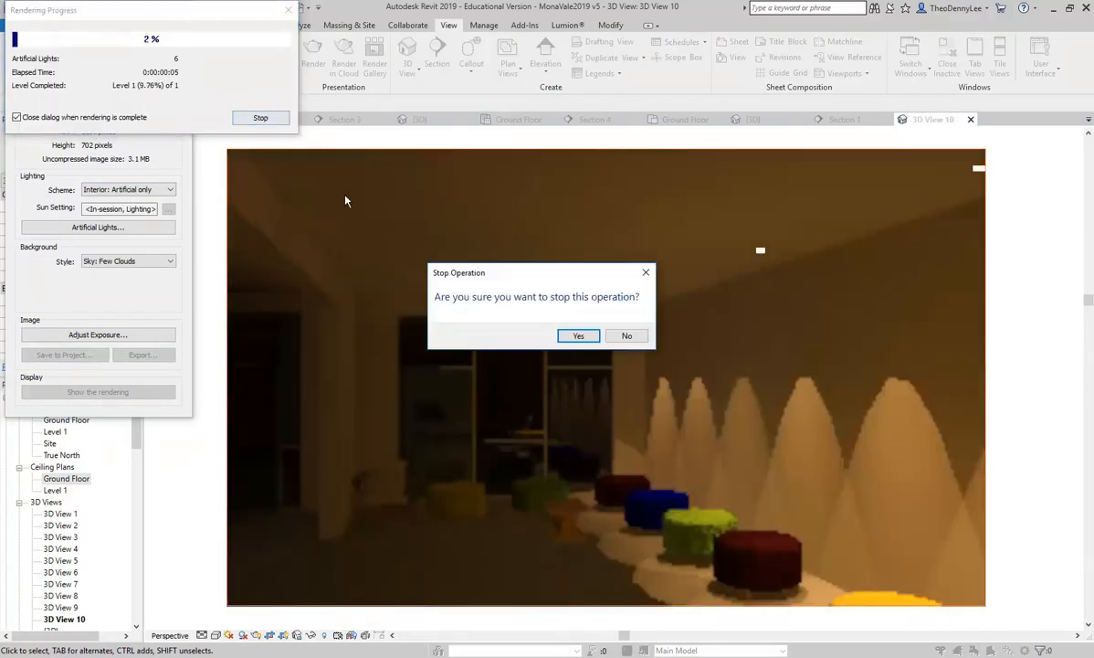
left_click(578, 335)
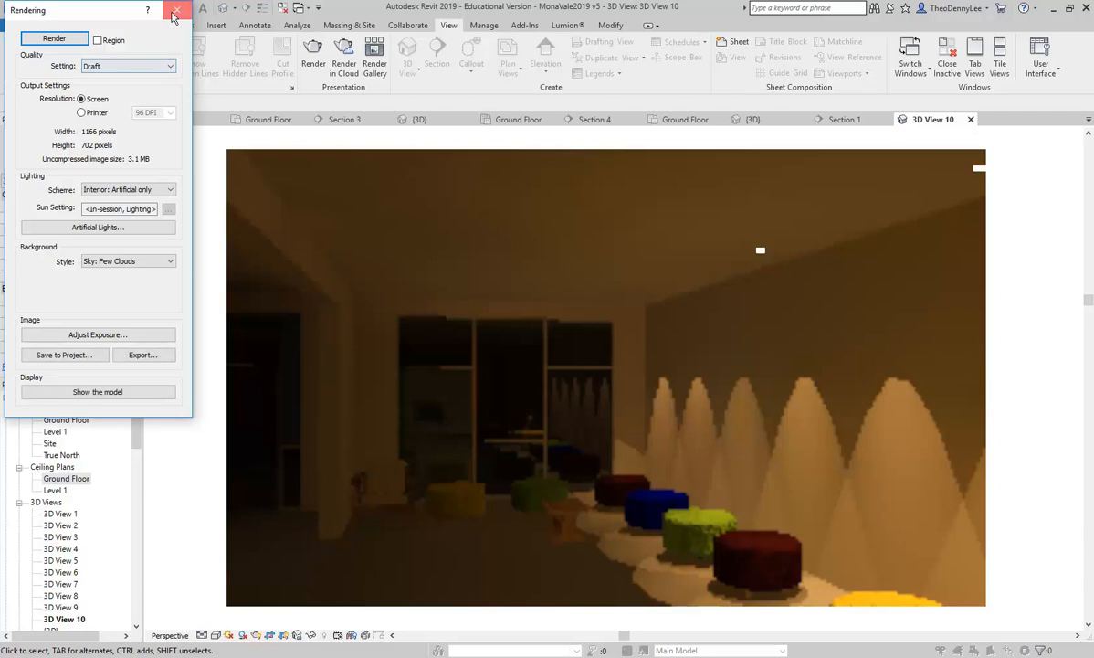
left_click(204, 10)
Step: Open the family of an 80mm LED downlight for editing and examine the beam and field cones of its light source
scroll(819, 228, "up", 5)
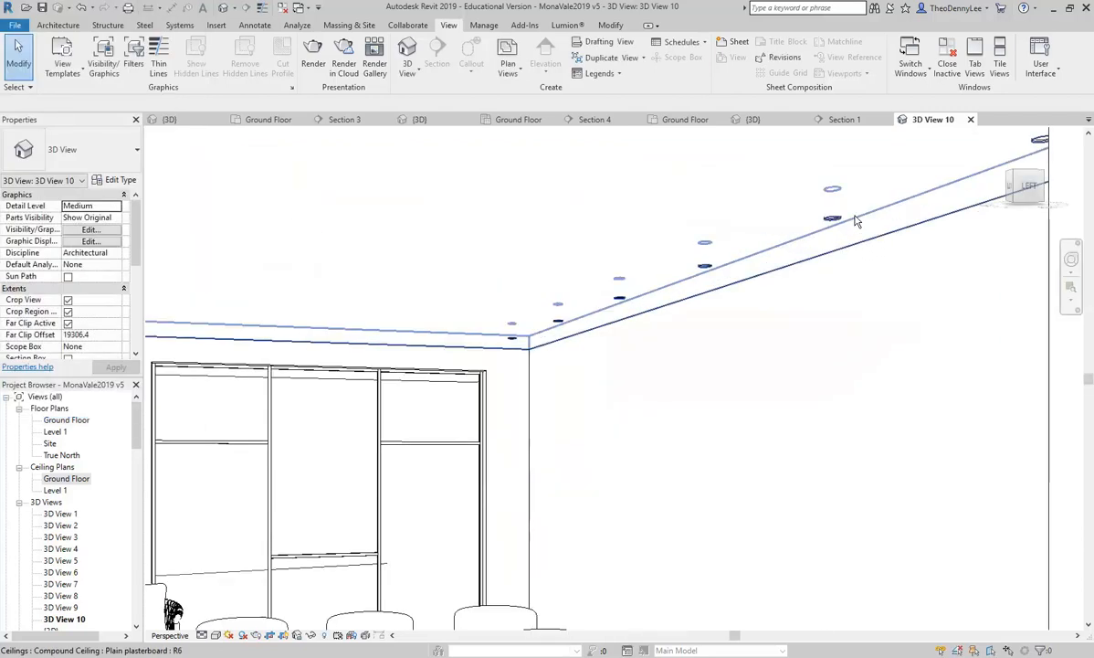
scroll(821, 230, "up", 3)
left_click(821, 230)
middle_click_drag(821, 230, 671, 298)
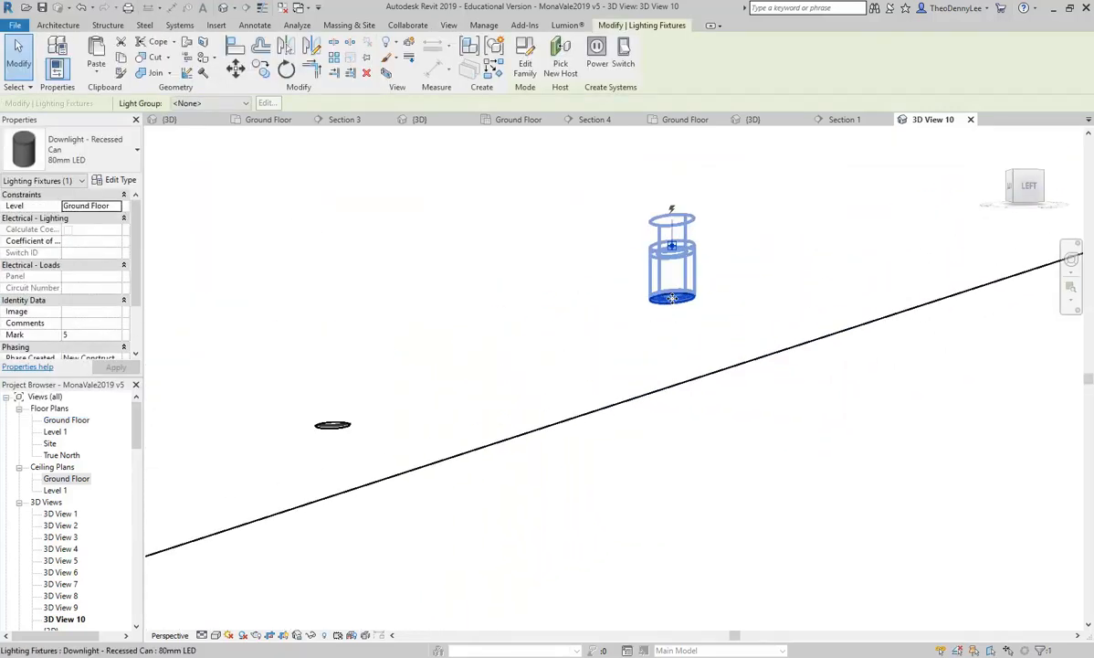
left_click(527, 66)
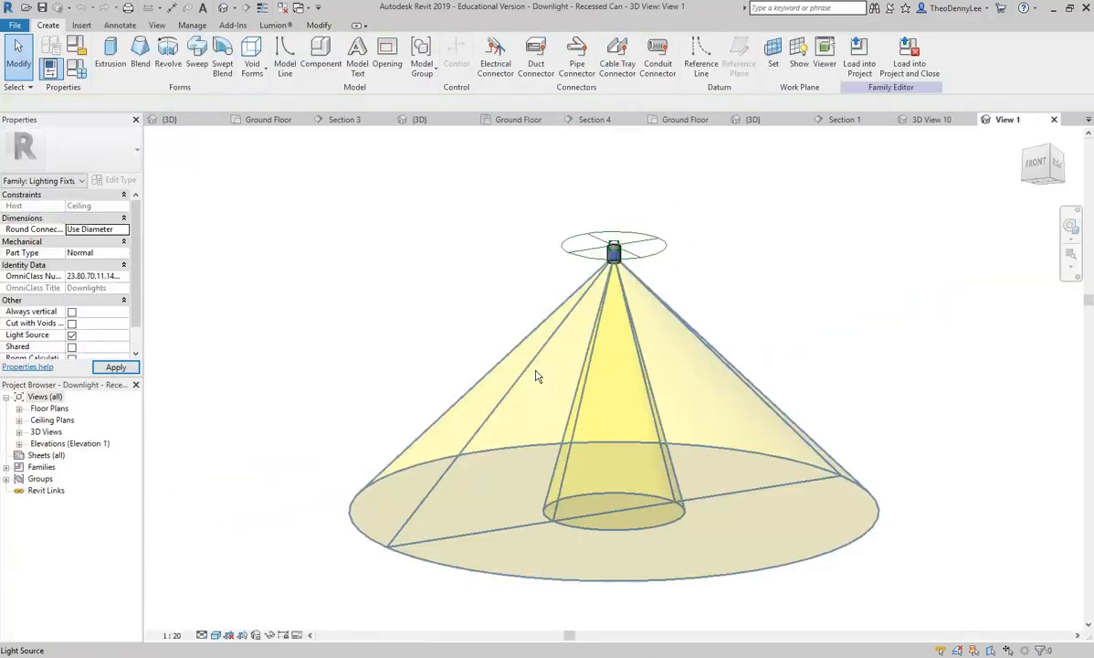
middle_click_drag(595, 405, 630, 593, "shift")
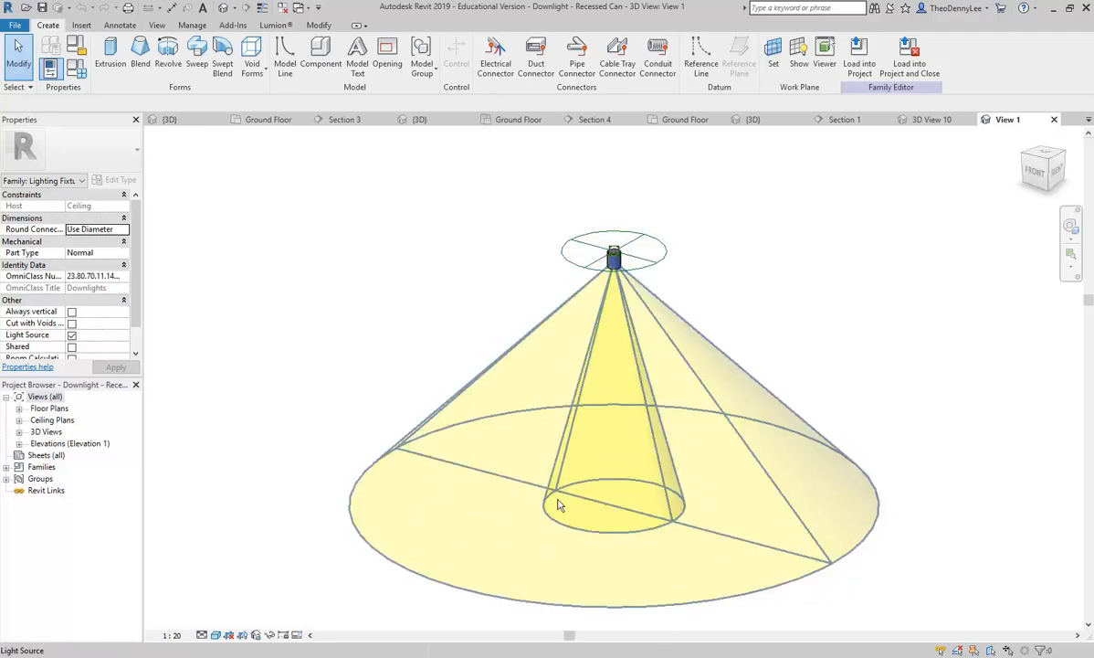
left_click(605, 508)
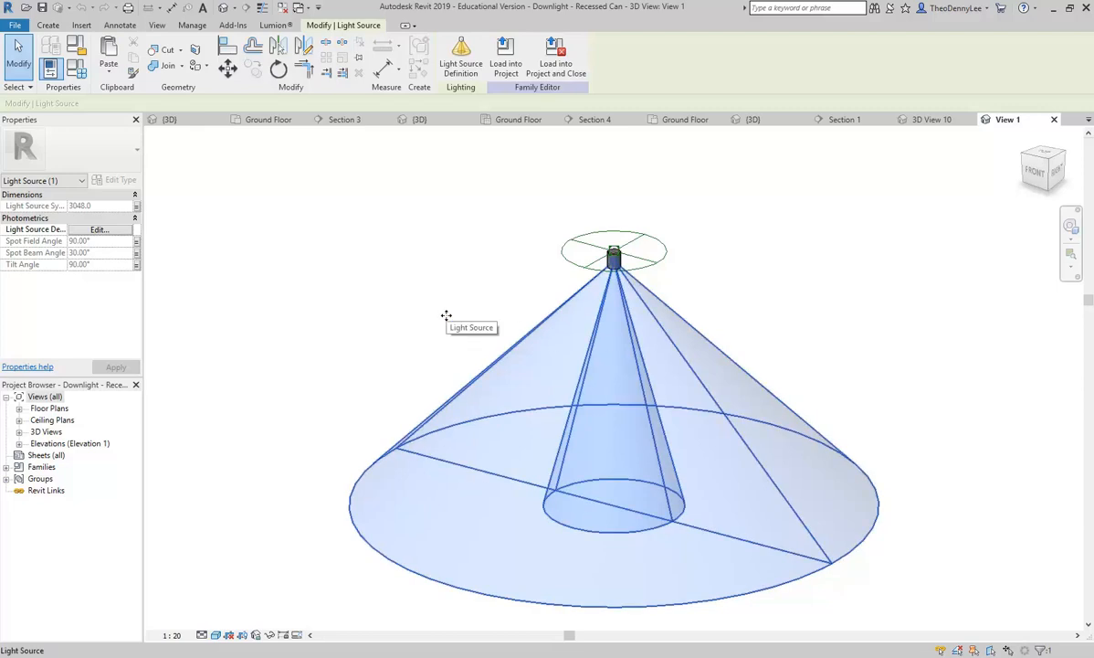
left_click(445, 315)
Step: Set the downlight family type's spot beam angle to 10° and spot field angle to 70°, and accept the family types
left_click(76, 68)
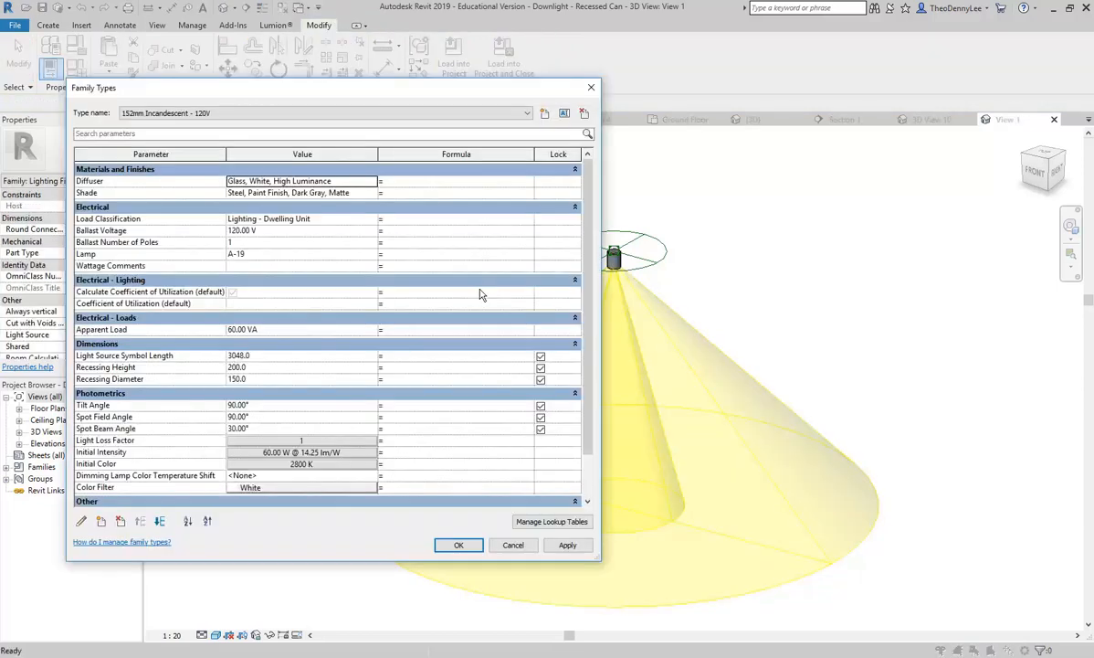
left_click(247, 429)
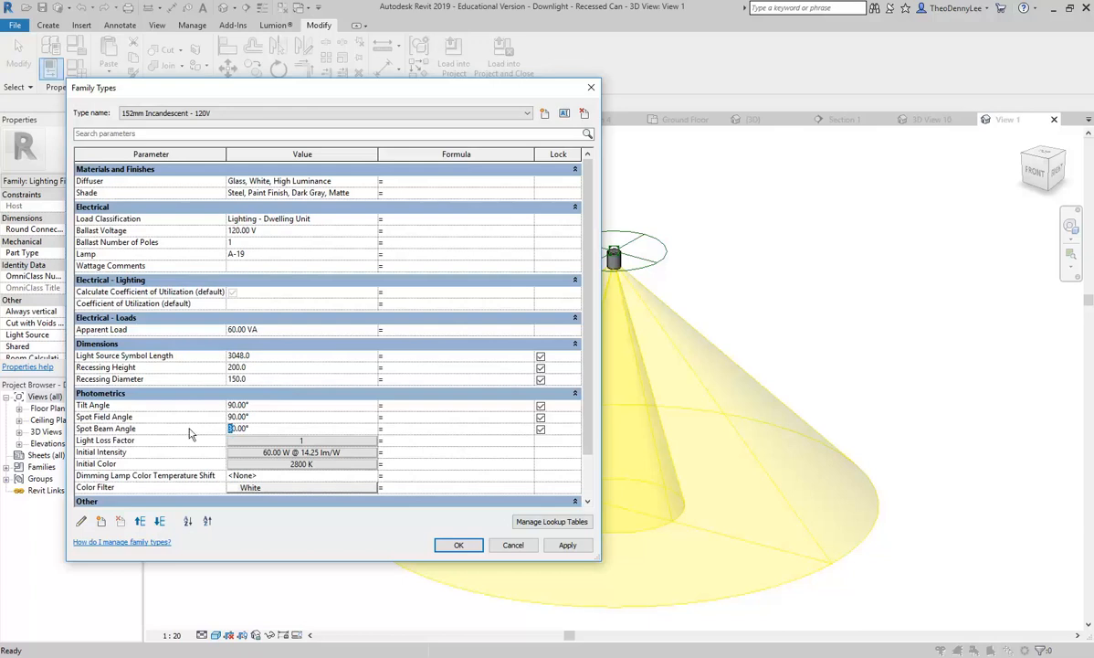
left_click_drag(265, 419, 211, 430)
left_click(233, 427)
type("10")
left_click(234, 416)
type("70")
left_click(458, 546)
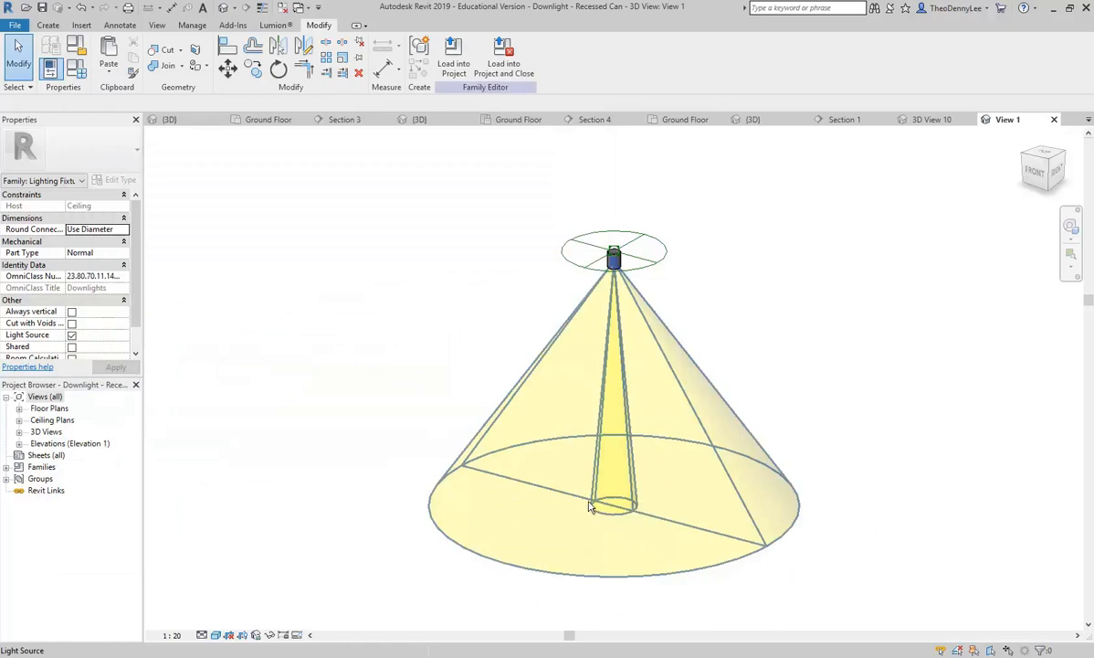
Step: Close the Downlight - Recessed Can family without saving its changes
left_click(450, 267)
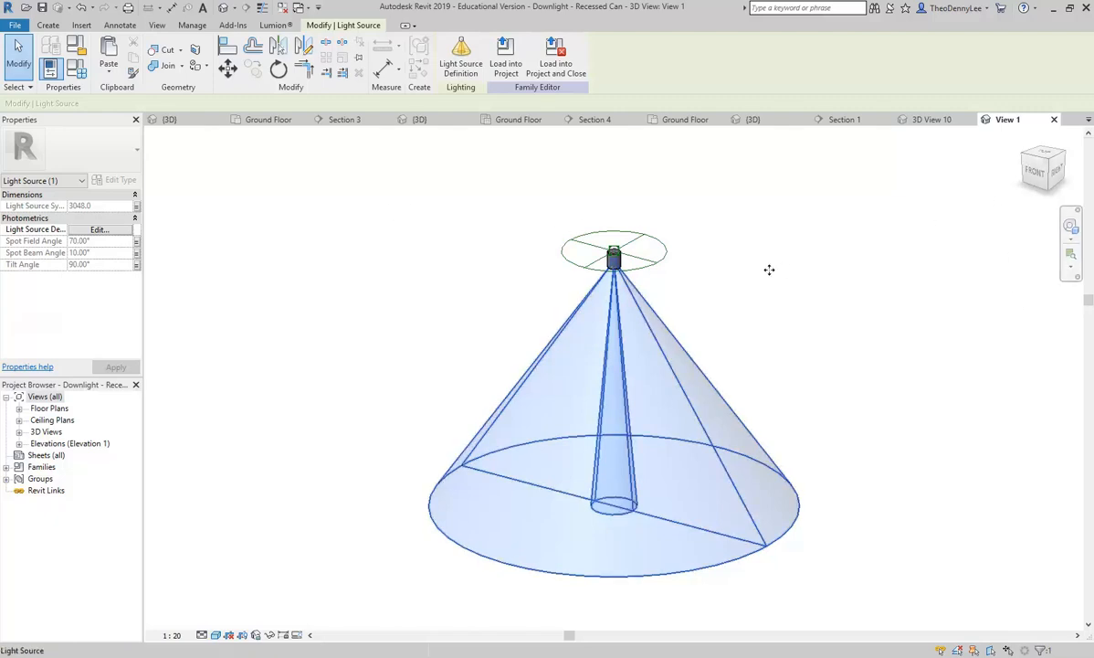
left_click(14, 24)
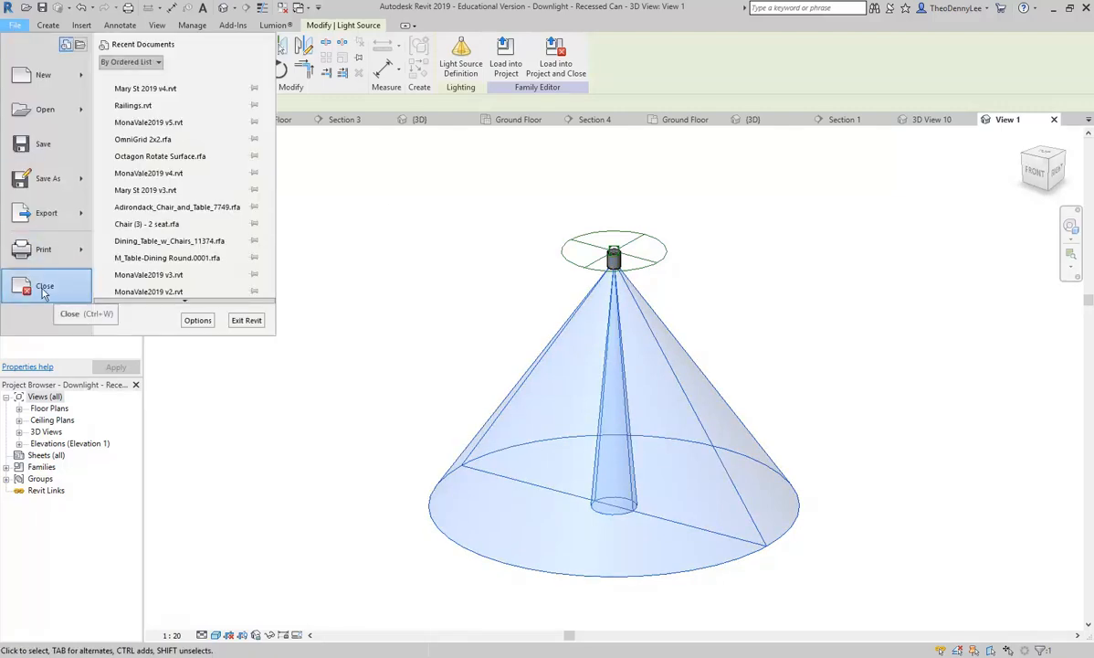
left_click(44, 289)
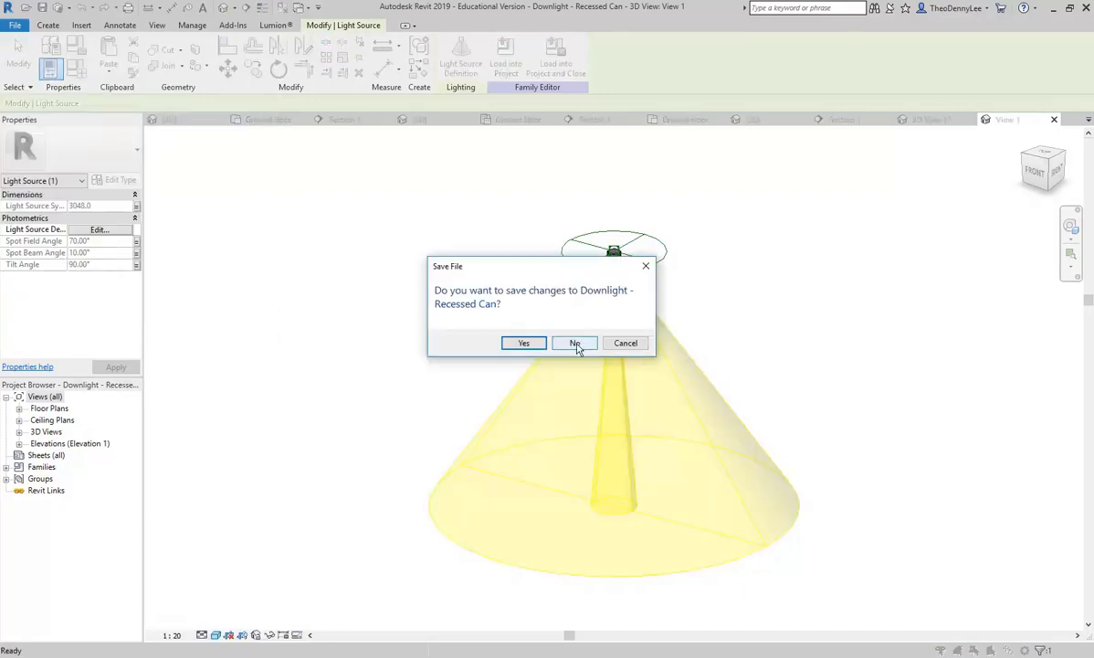
left_click(574, 345)
Step: Set the selected 80mm LED downlight type's spot beam angle to 10° and accept the type properties
left_click(672, 302)
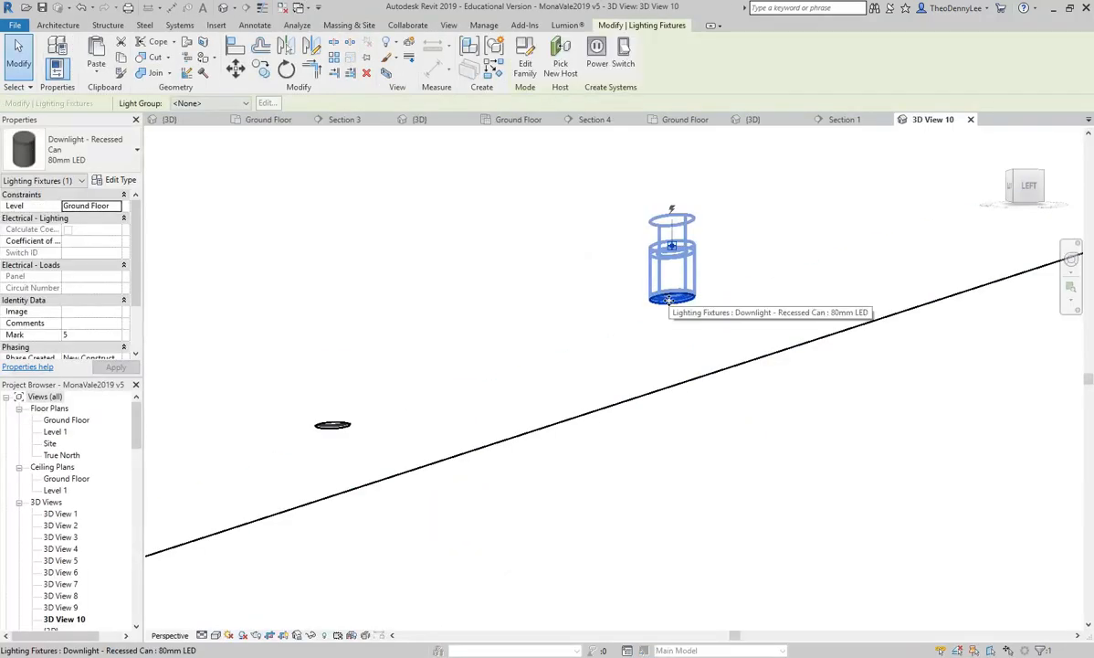
left_click(114, 179)
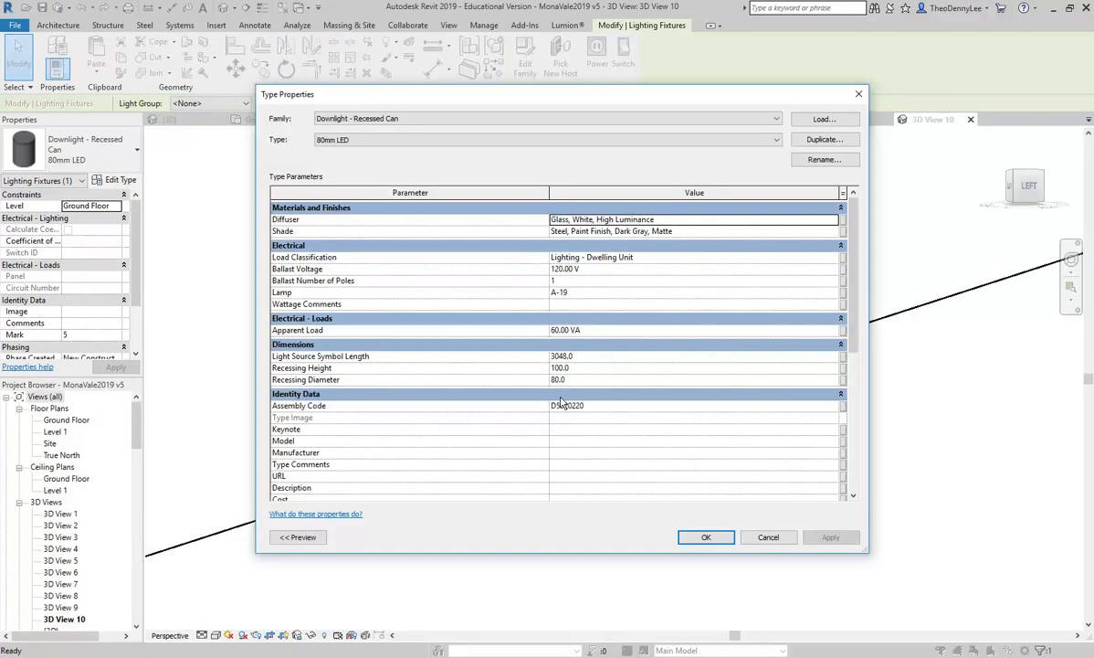
scroll(570, 345, "down", 7)
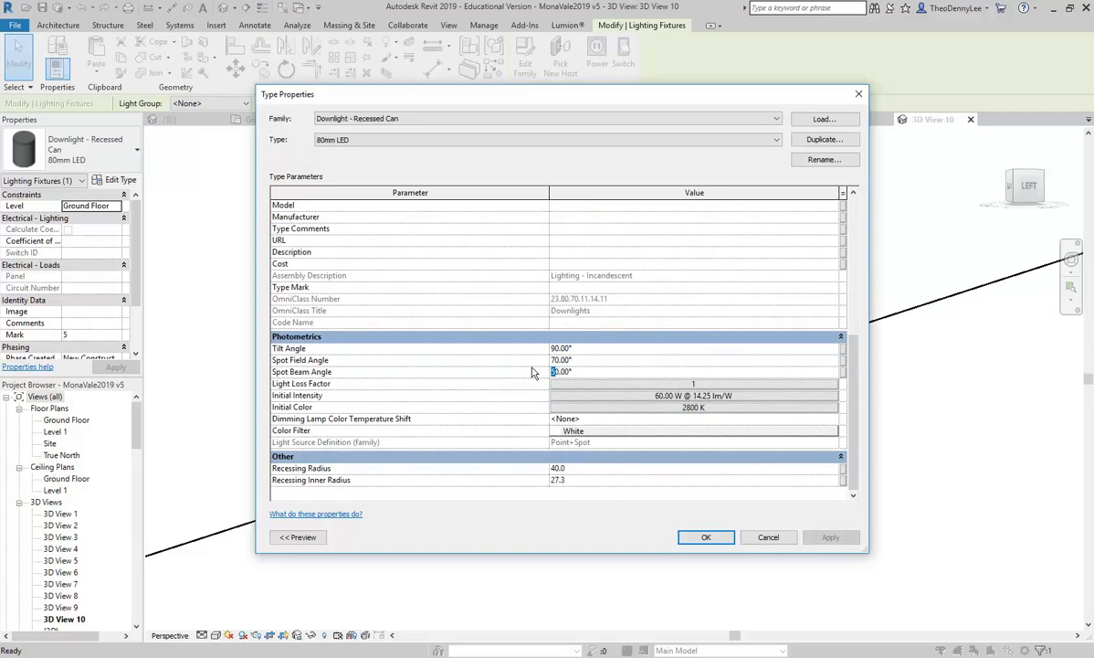
left_click(559, 360)
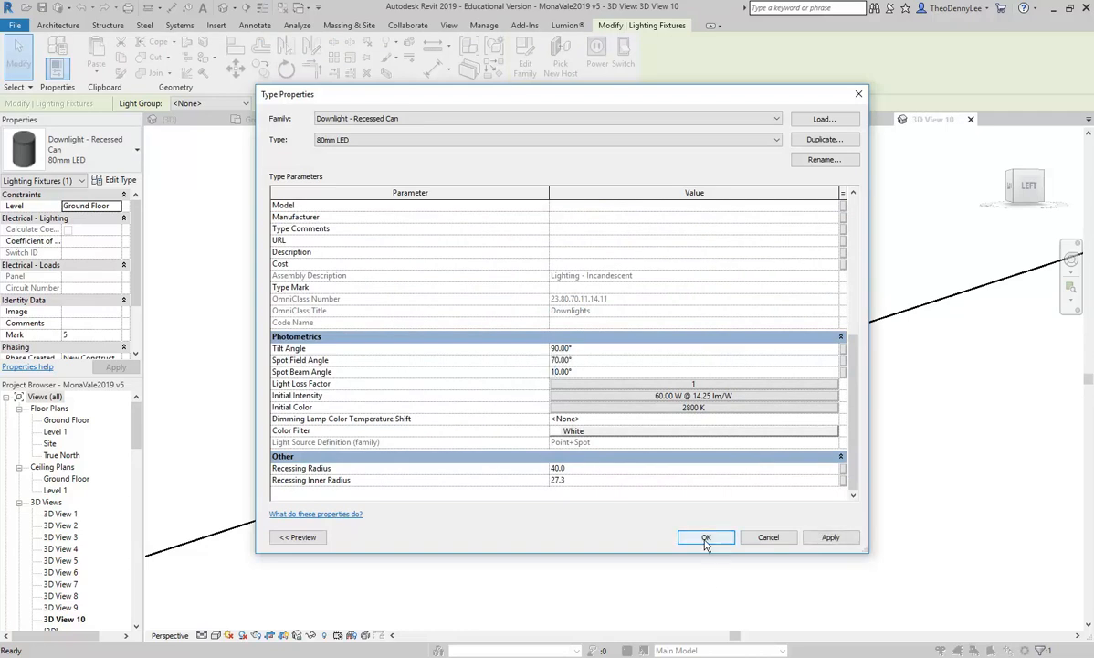
left_click(705, 538)
Step: Show the whole camera view, render it at Draft quality to check the narrowed beams, and close the rendering settings
scroll(550, 374, "down", 2)
middle_click_drag(584, 323, 598, 301)
scroll(615, 293, "down", 2)
key("Escape")
scroll(614, 343, "down", 1)
middle_click_drag(614, 342, 566, 315, "shift")
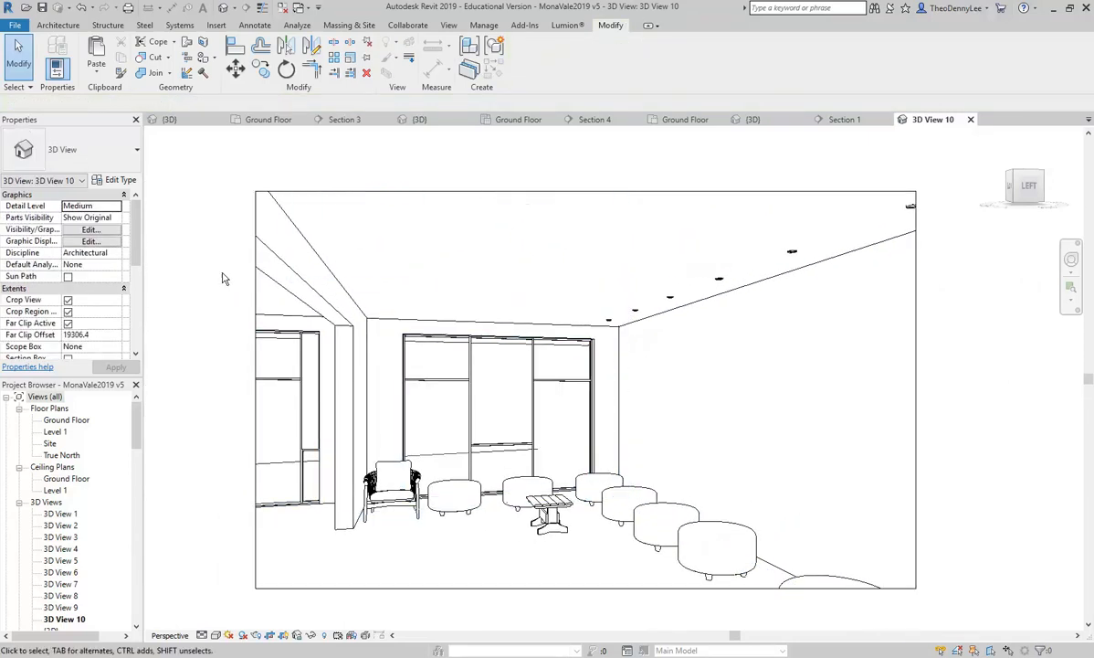
left_click(256, 635)
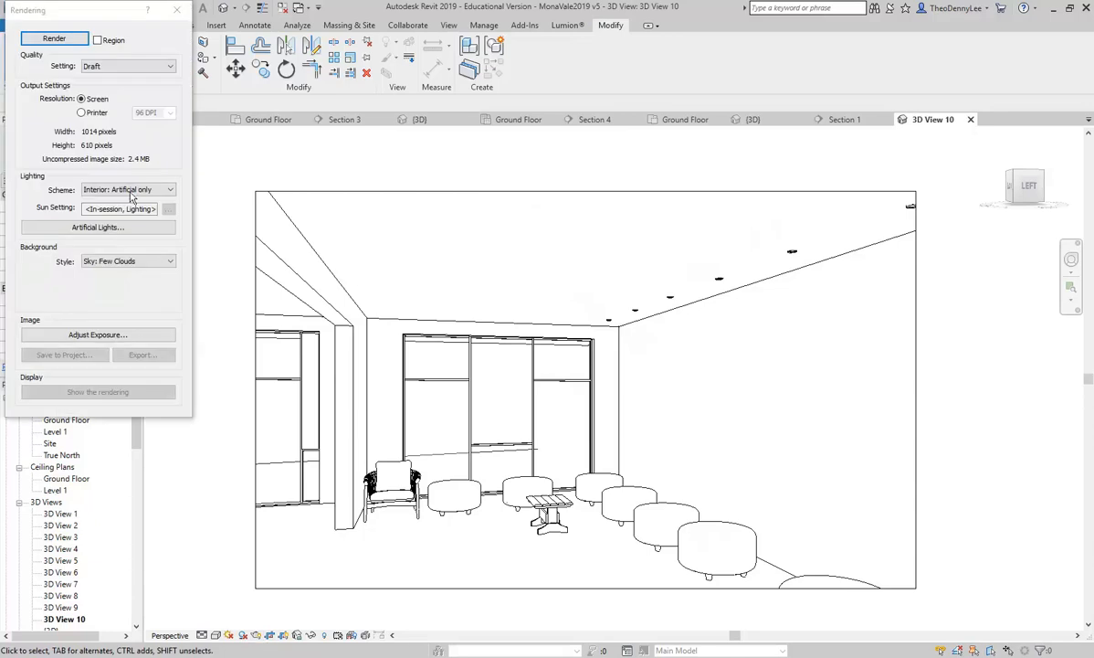
left_click(57, 39)
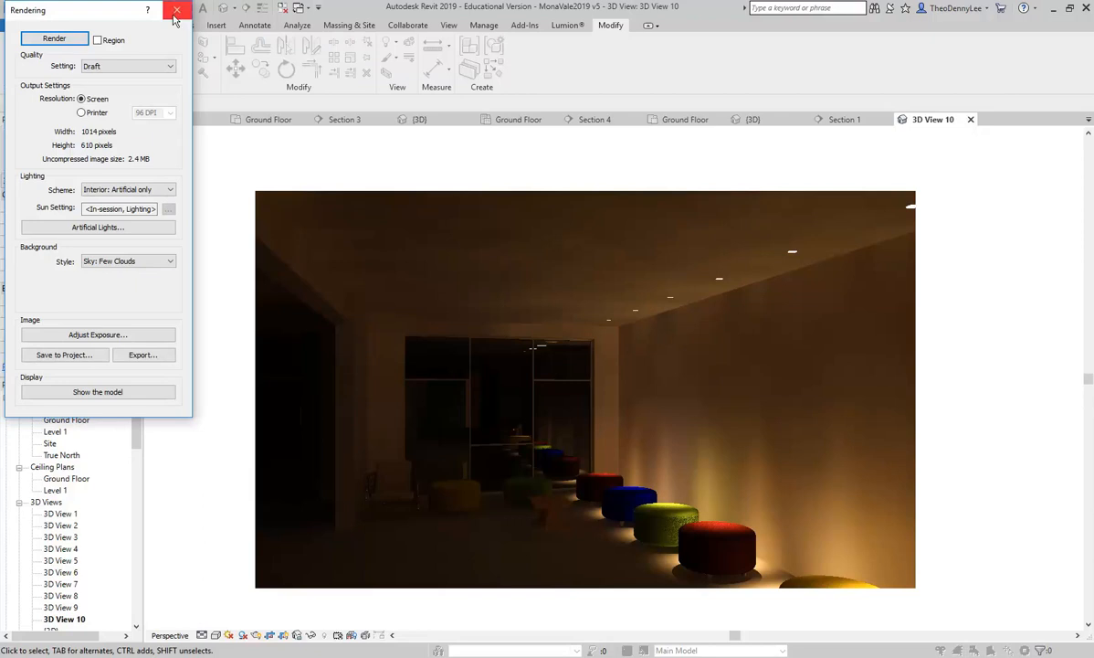
left_click(177, 11)
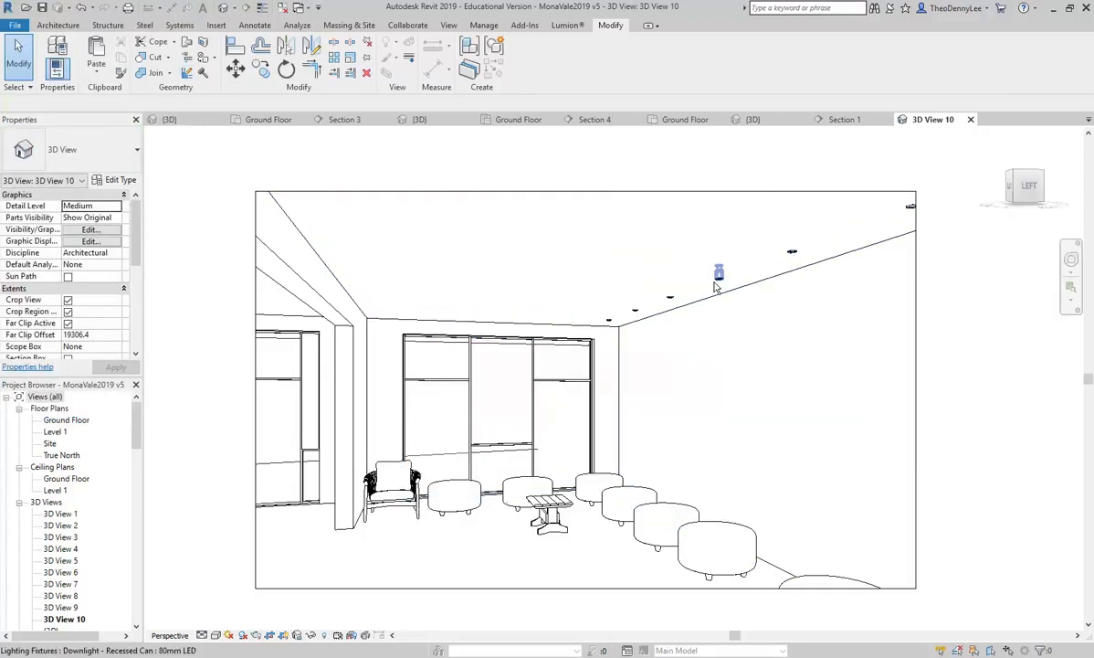
Step: Set the 80mm LED downlight type's spot beam angle to 17° and accept the type properties
left_click(716, 276)
left_click(122, 182)
scroll(596, 393, "down", 6)
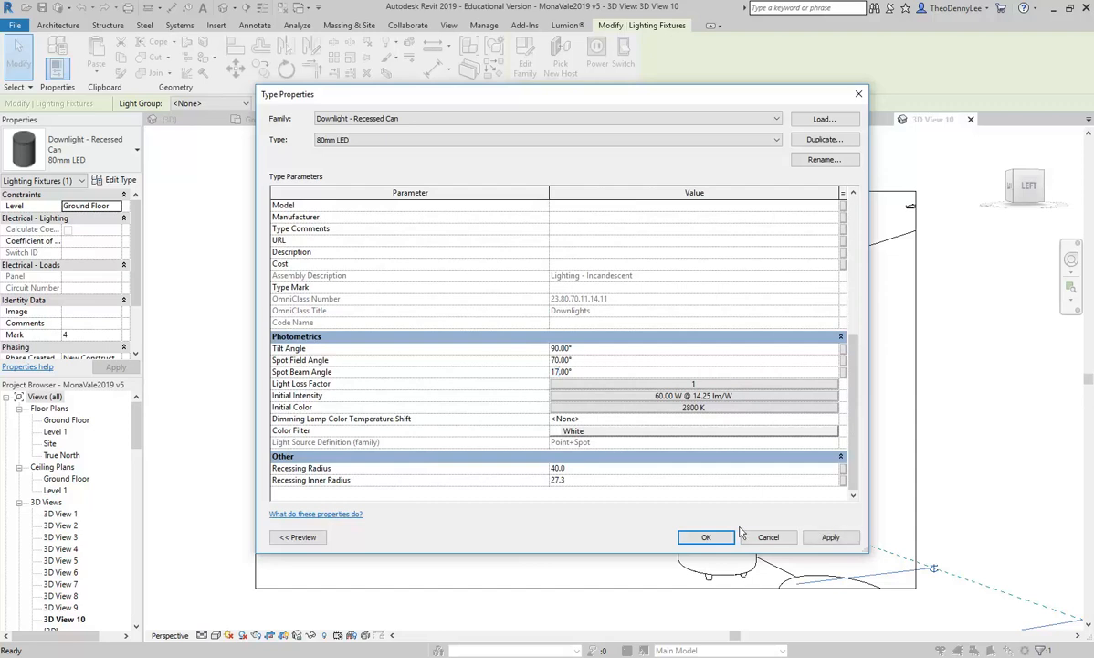
left_click(706, 537)
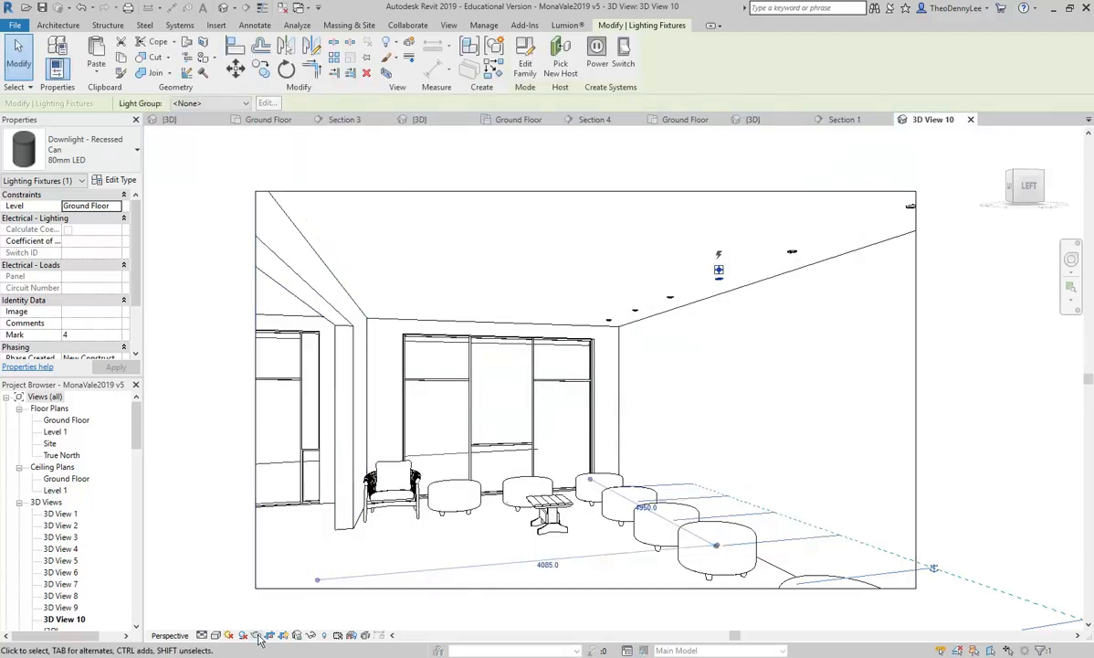
Step: Render the camera view again at Draft quality to check the wall wash, and close the rendering settings
left_click(242, 635)
left_click(55, 39)
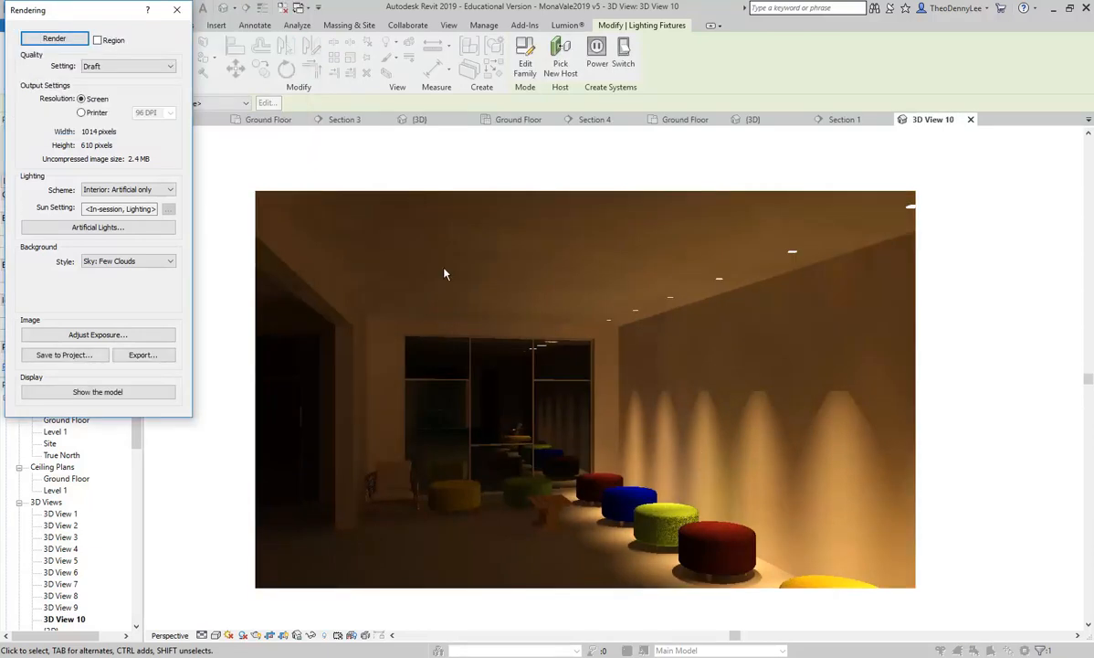
left_click(176, 9)
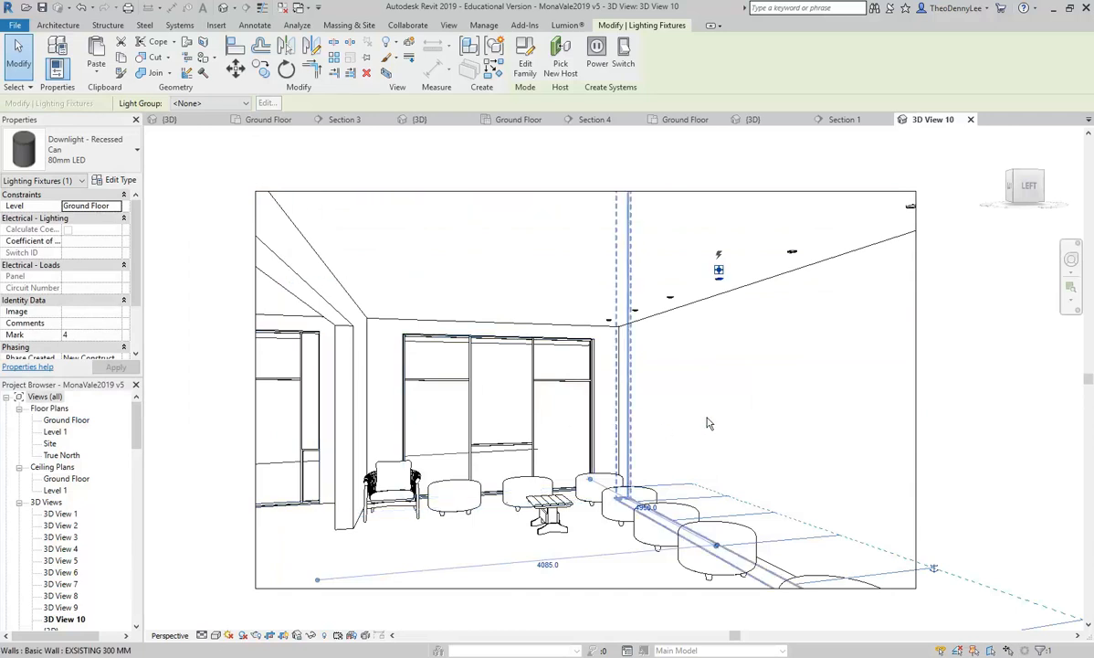
Step: Open the Ground Floor ceiling plan, clear the selection and show the room with the row of downlights
double_click(66, 419)
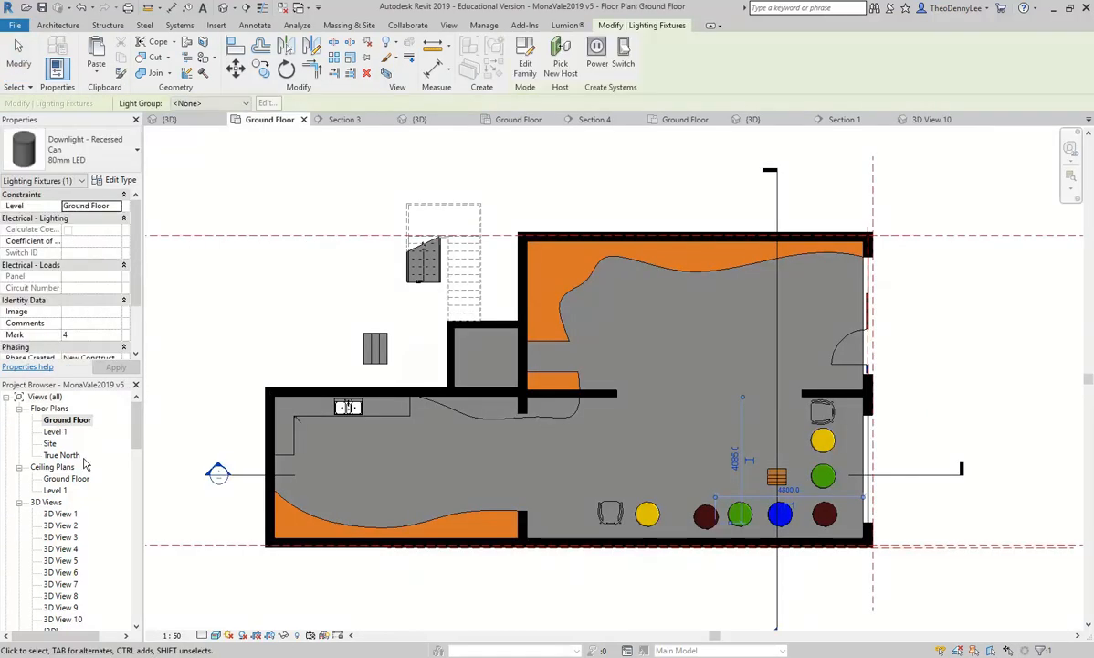
double_click(66, 478)
left_click(496, 447)
middle_click_drag(852, 296, 730, 360)
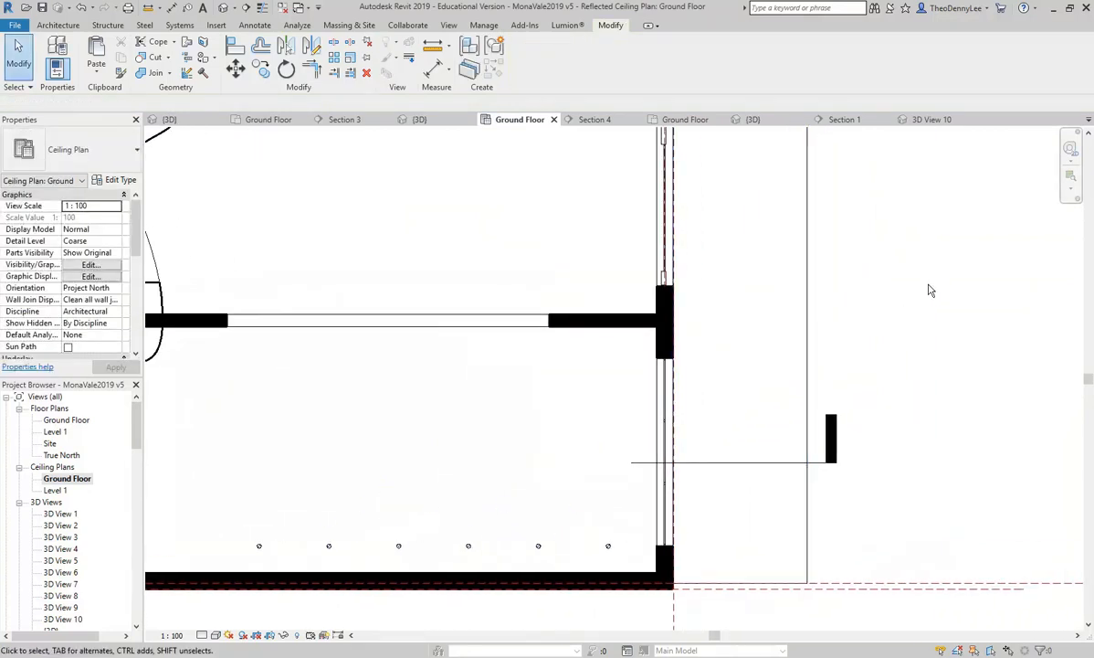
Step: Start placing a component and load the Downlight - Spot family from the internal lighting library
left_click(61, 25)
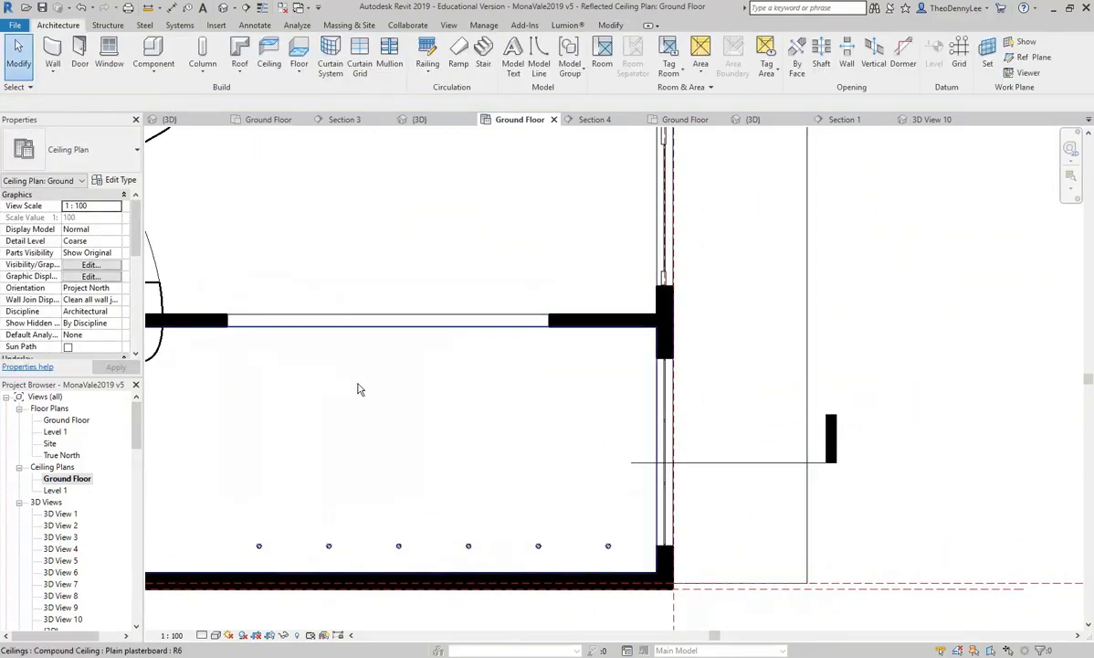
left_click(148, 56)
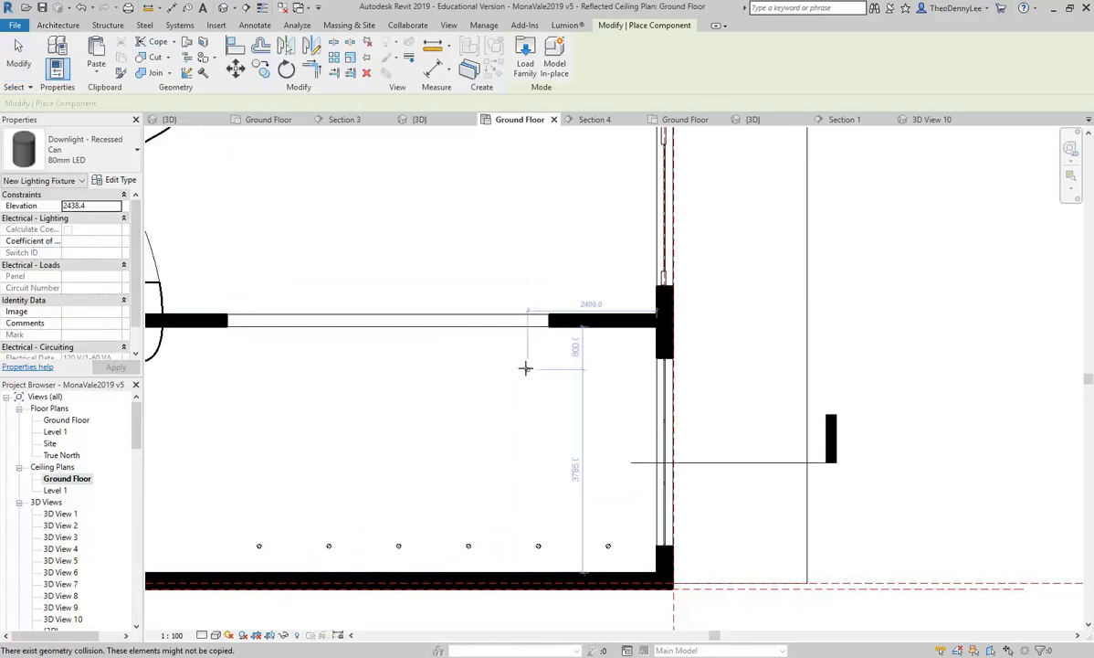
left_click(505, 57)
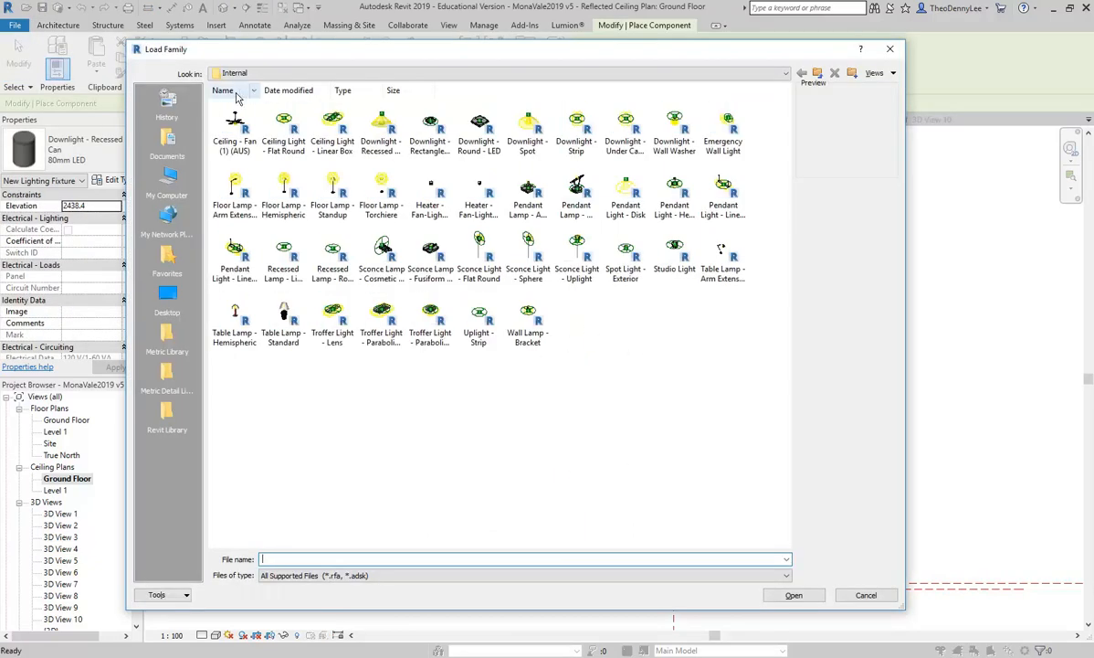
left_click(426, 129)
left_click(375, 130)
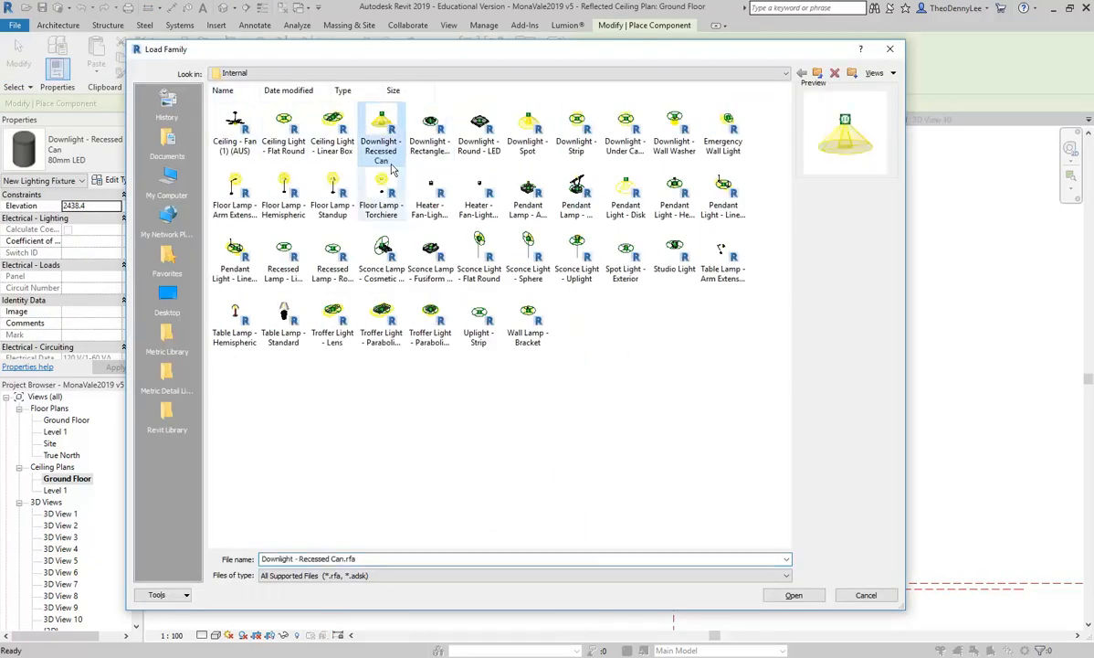
left_click(527, 126)
double_click(527, 126)
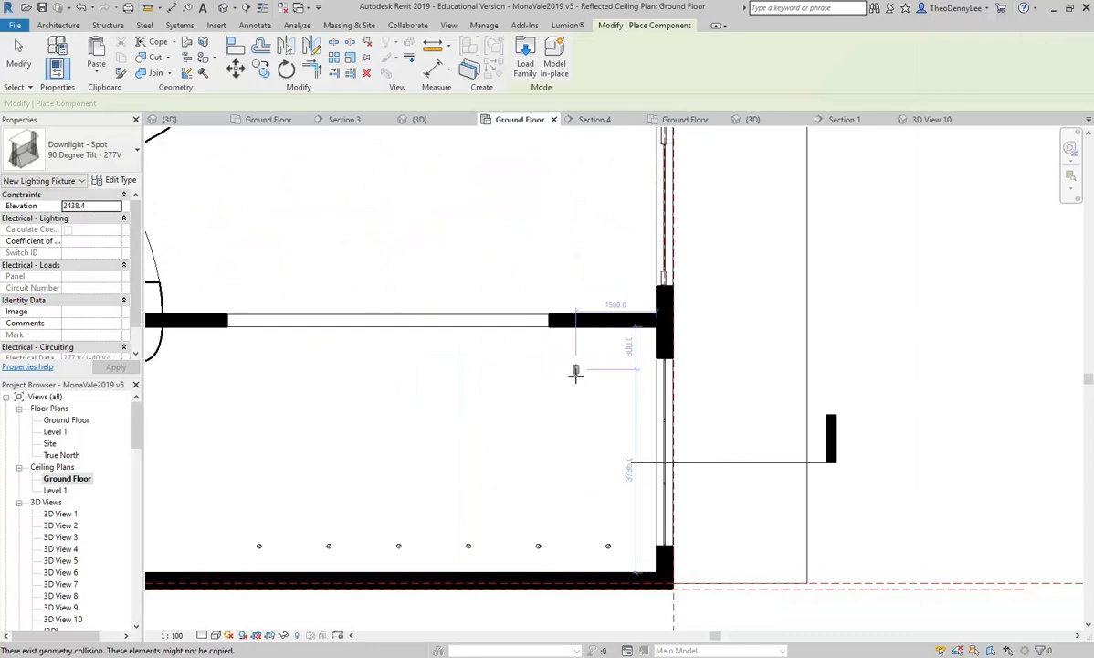
Step: Place one Downlight - Spot, 90 Degree Tilt - 277V, near the room's upper-right corner, about 1000 mm from the window wall
scroll(579, 391, "down", 1)
middle_click_drag(579, 391, 660, 394)
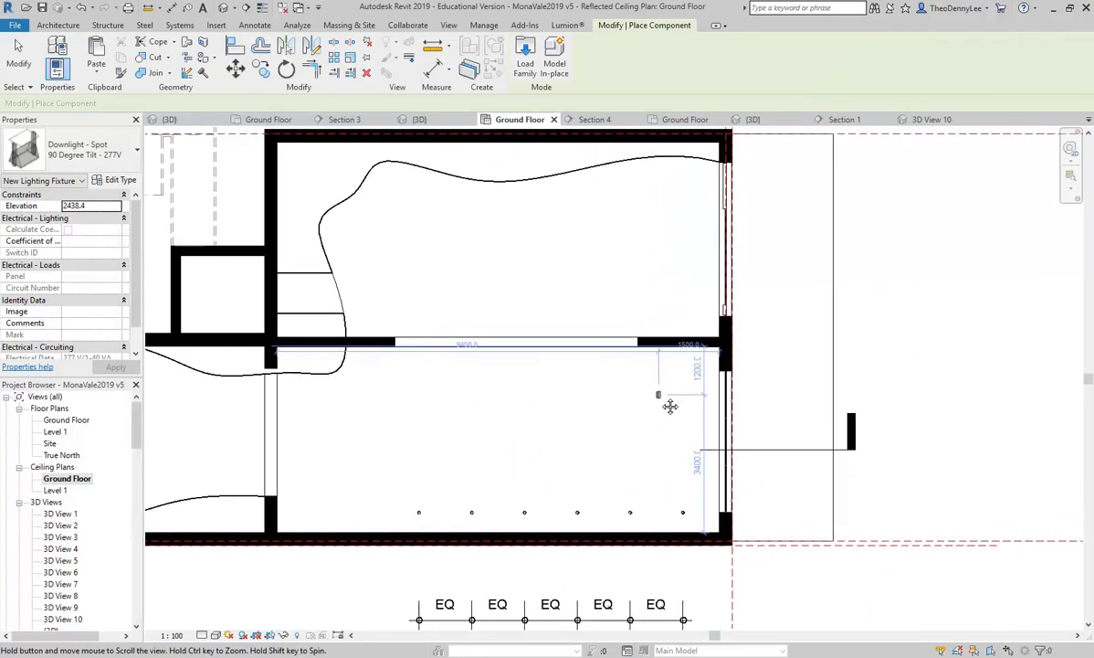
scroll(727, 373, "up", 1)
scroll(675, 374, "up", 1)
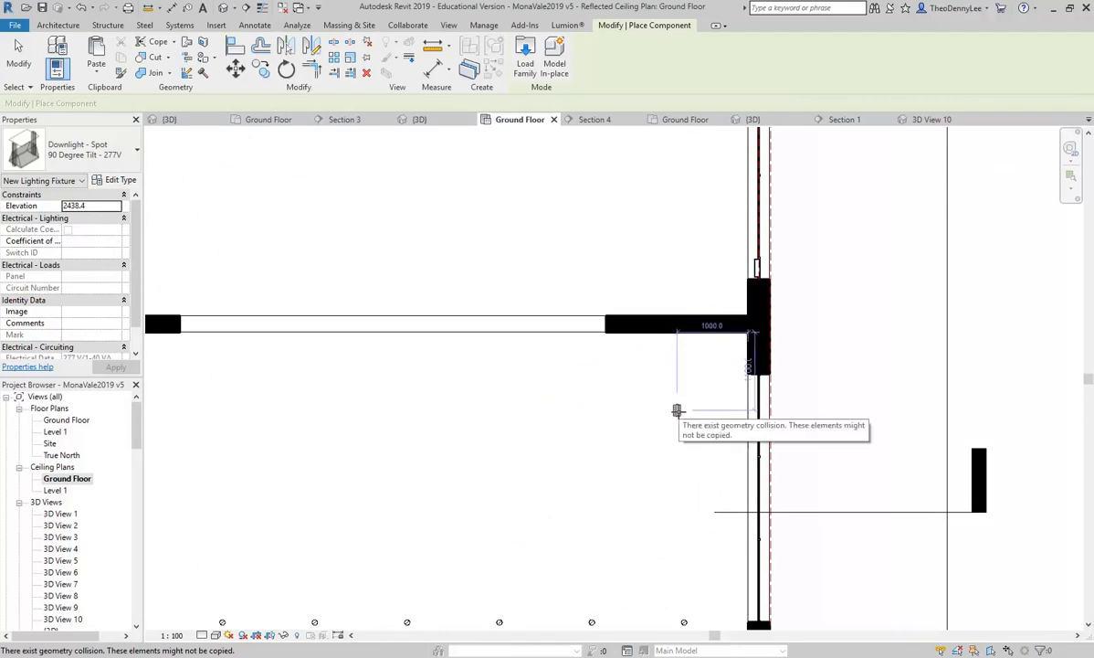
key("Escape")
key("Escape")
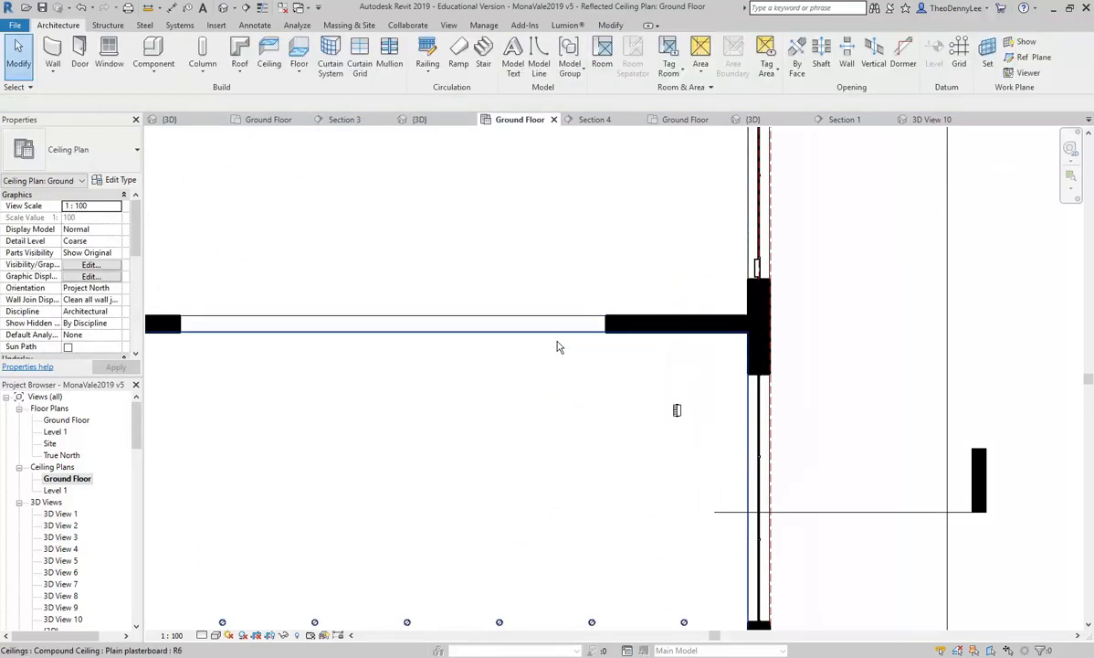
scroll(762, 395, "up", 2)
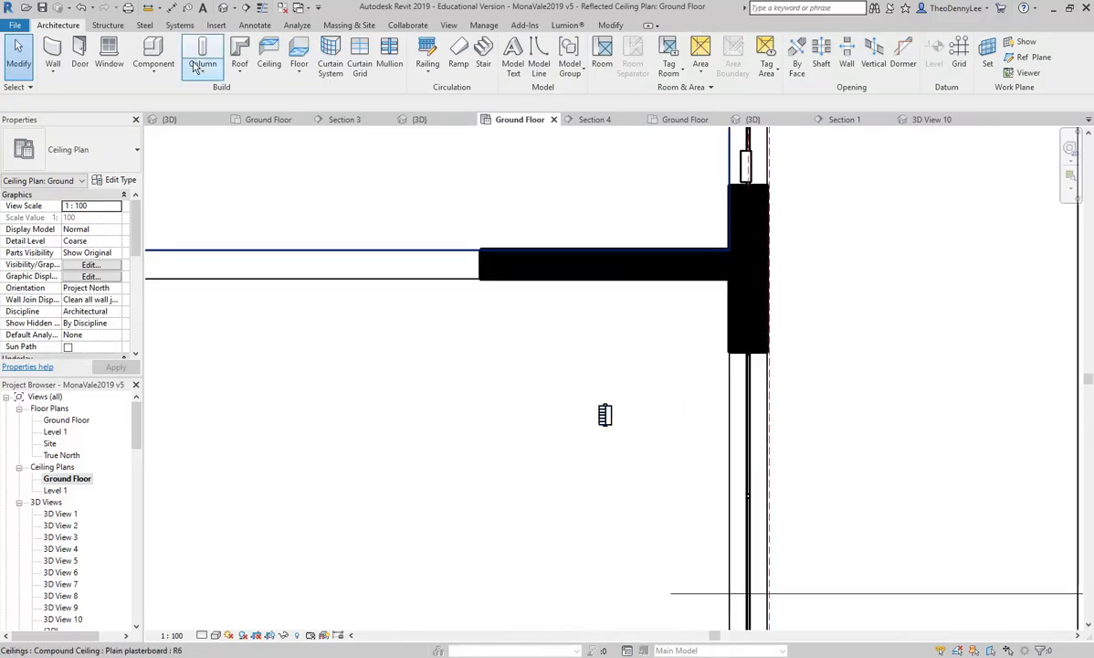
left_click(154, 45)
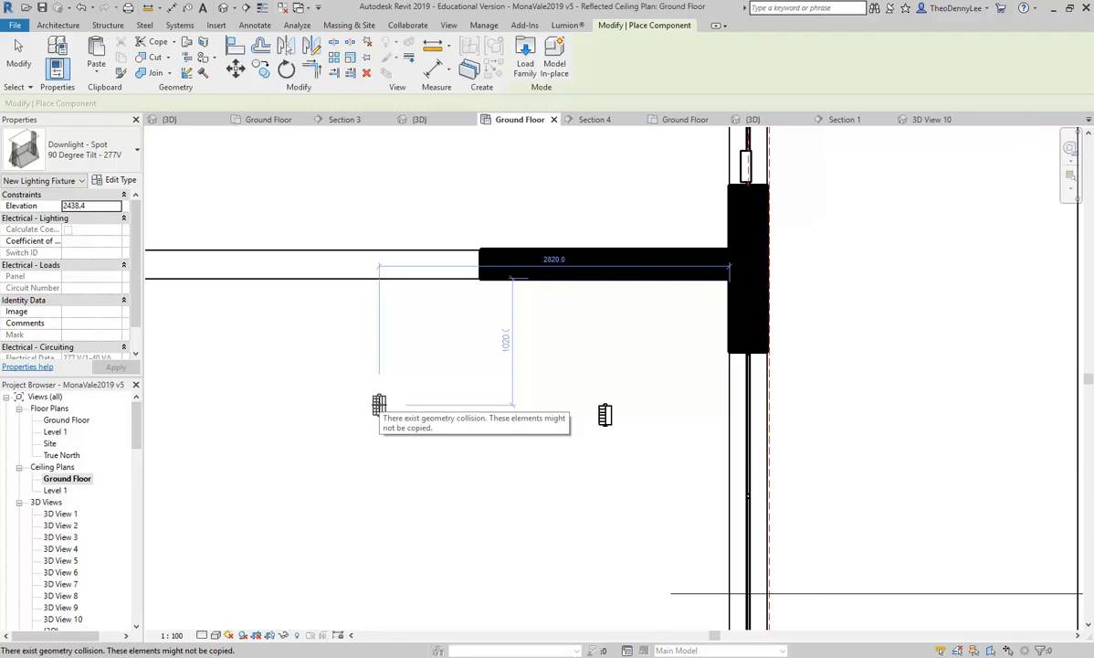
key("Escape")
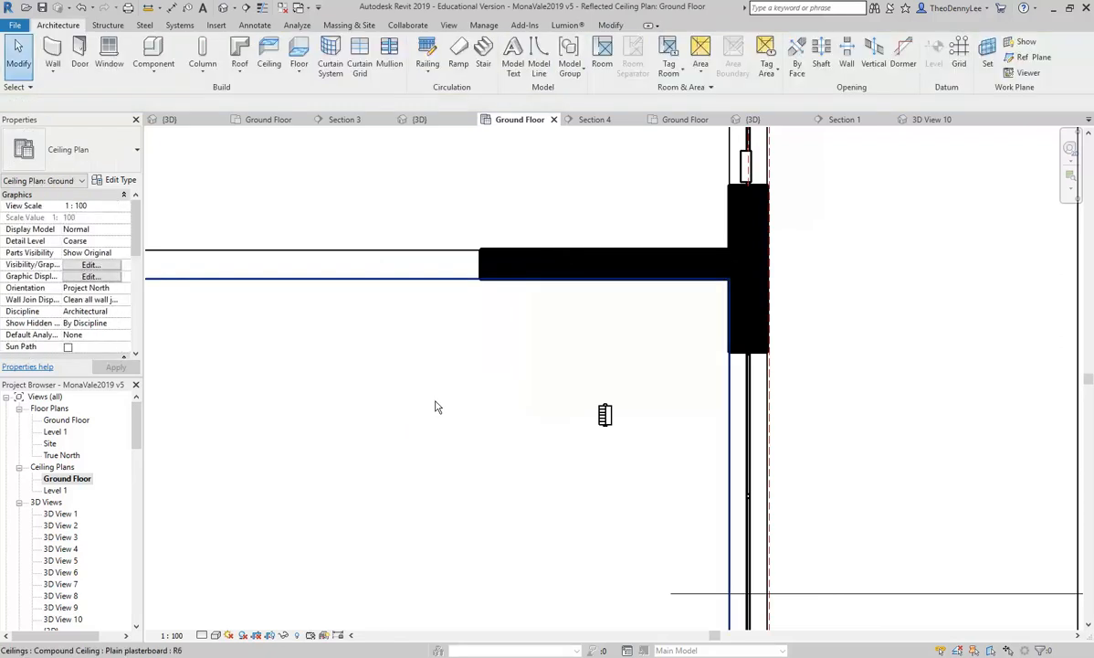
Step: Rotate the placed 90 Degree Tilt spot downlight 90 degrees clockwise about its centre
left_click(605, 415)
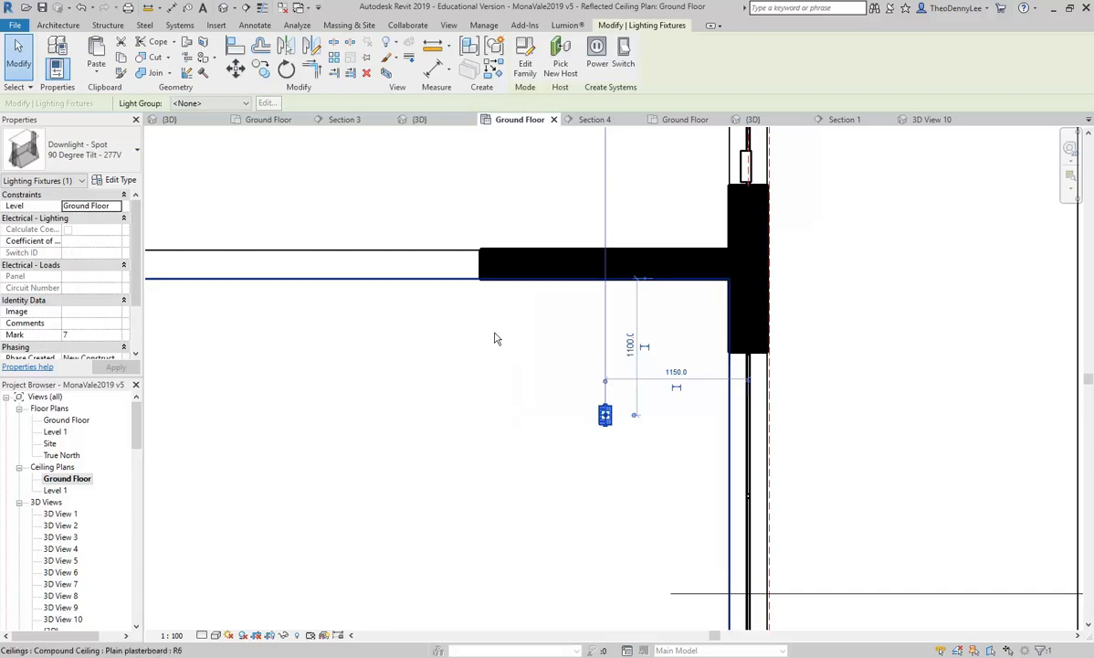
left_click(287, 69)
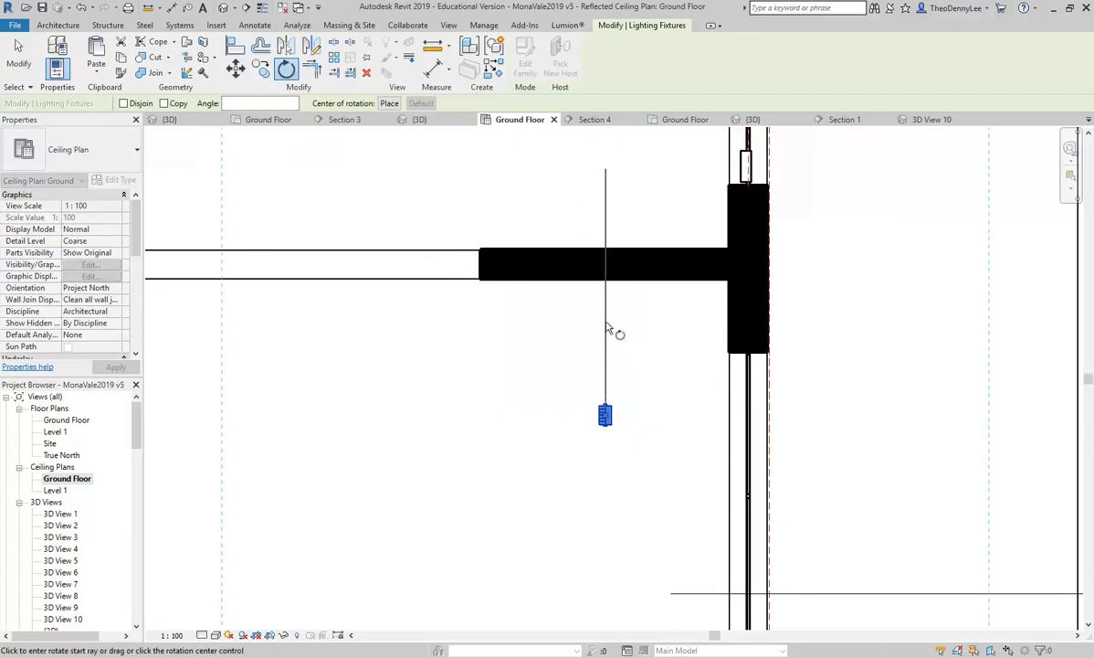
left_click(606, 324)
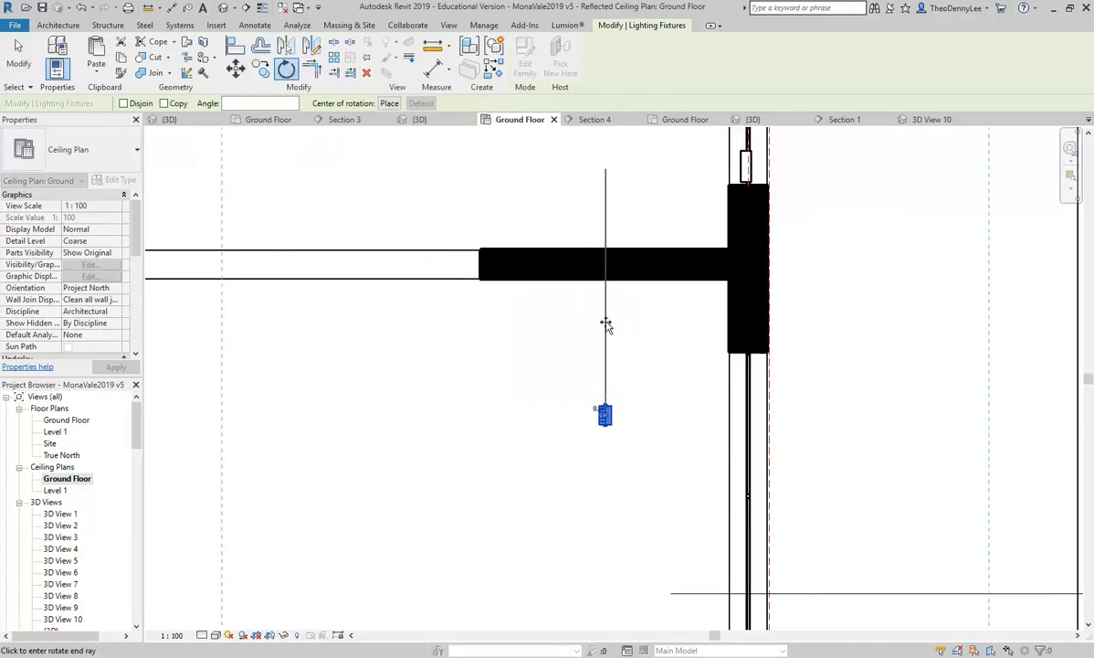
left_click(662, 418)
scroll(640, 420, "up", 10)
key("Escape")
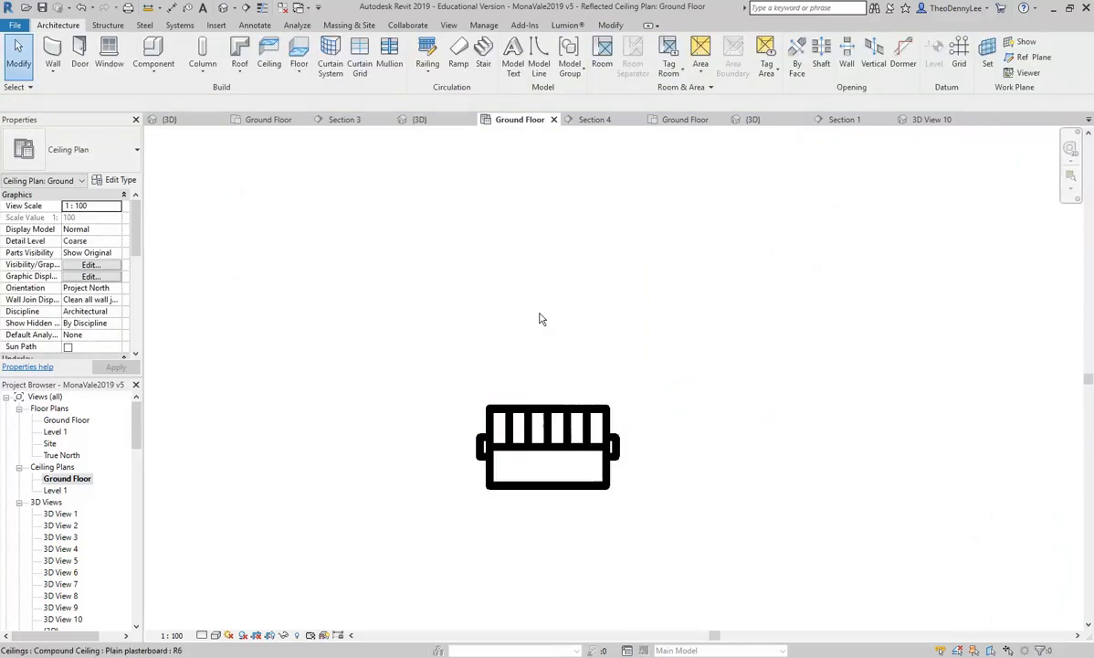
Step: Leave the ceiling plan and open the default {3D} view of the building
scroll(434, 233, "down", 3)
scroll(431, 298, "down", 2)
middle_click_drag(431, 301, 610, 291)
scroll(524, 317, "down", 2)
scroll(72, 467, "down", 3)
scroll(71, 466, "down", 3)
double_click(51, 478)
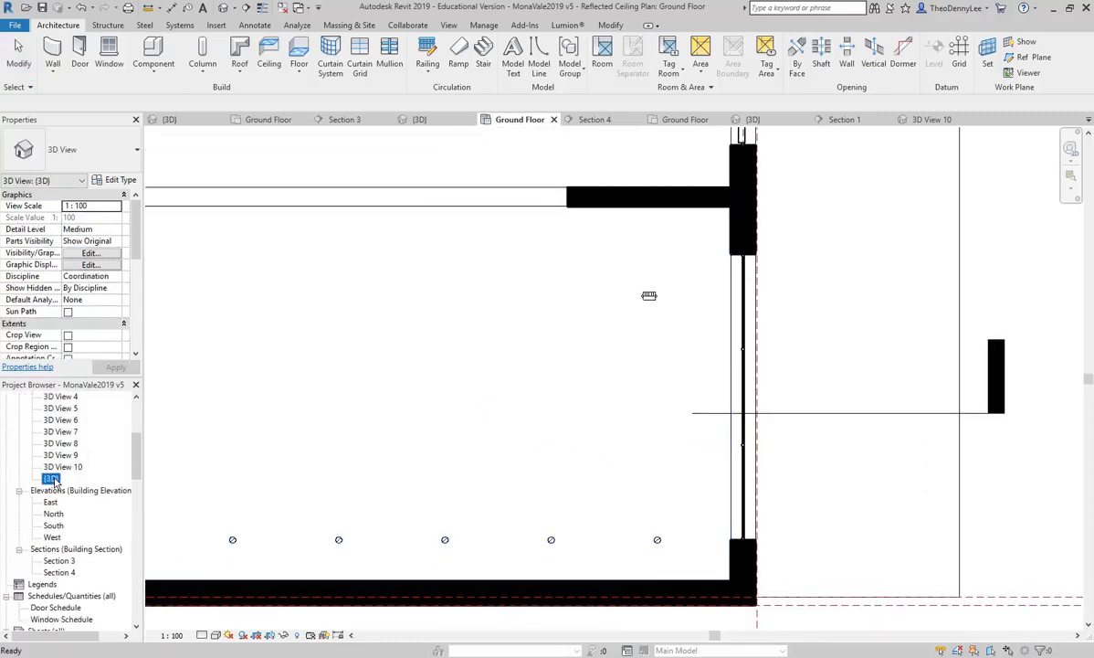
Step: Crop the 3D view with a selection box around the lounge chair and the curtain wall in front of it
left_click(641, 489)
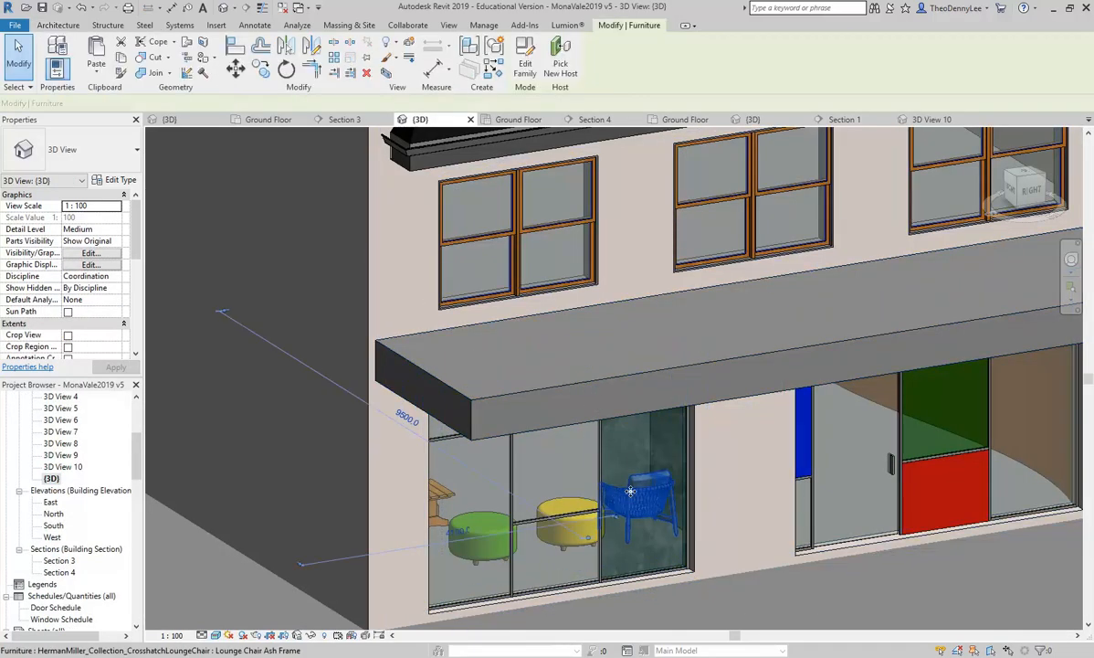
middle_click_drag(637, 498, 653, 418)
middle_click_drag(571, 402, 535, 407, "shift")
scroll(511, 411, "up", 3)
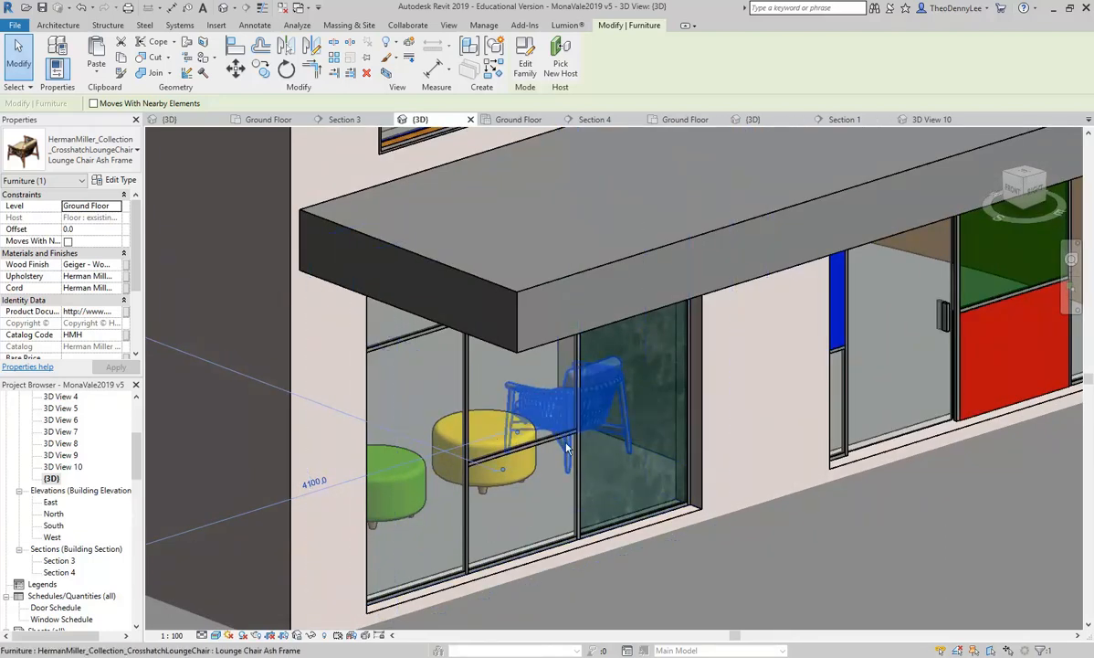
scroll(494, 433, "down", 3)
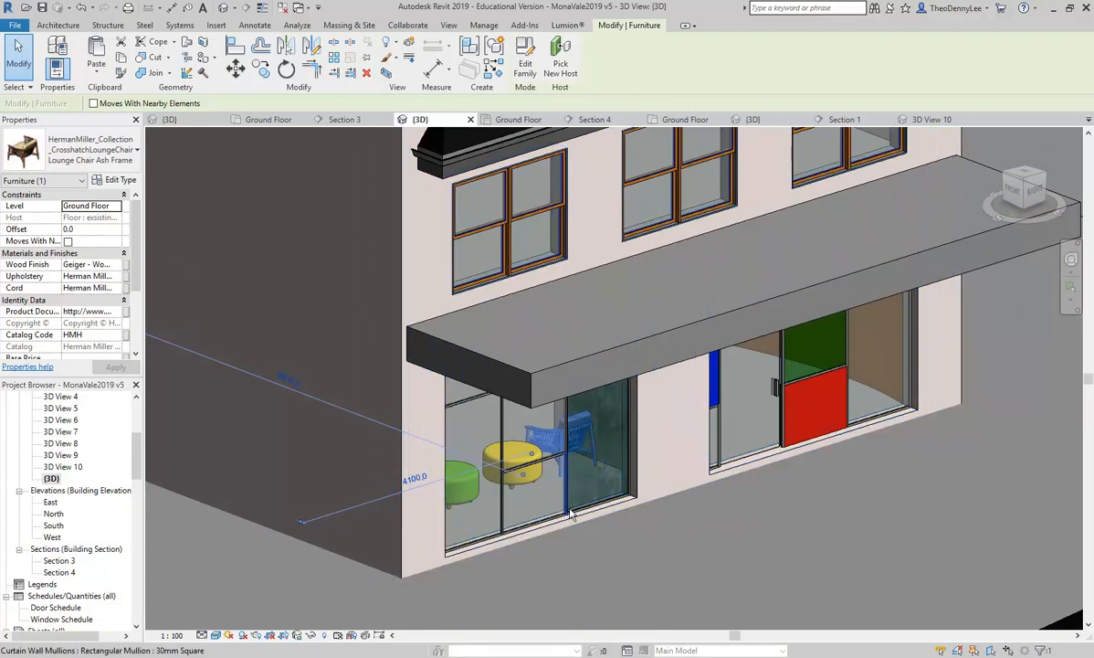
left_click(626, 484, "ctrl")
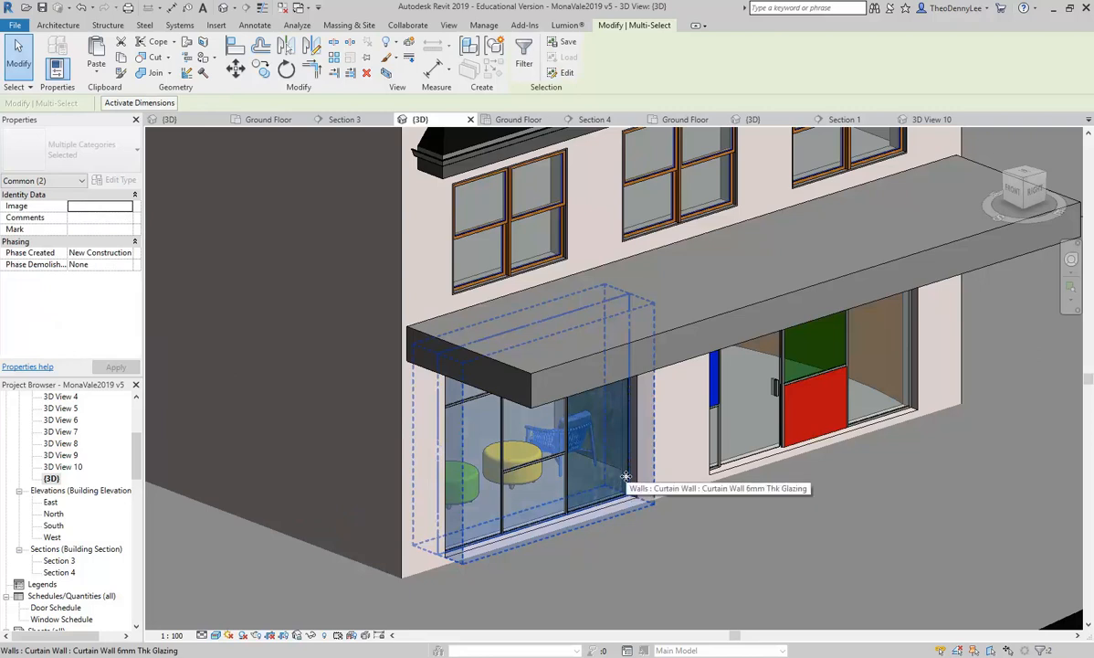
left_click(387, 74)
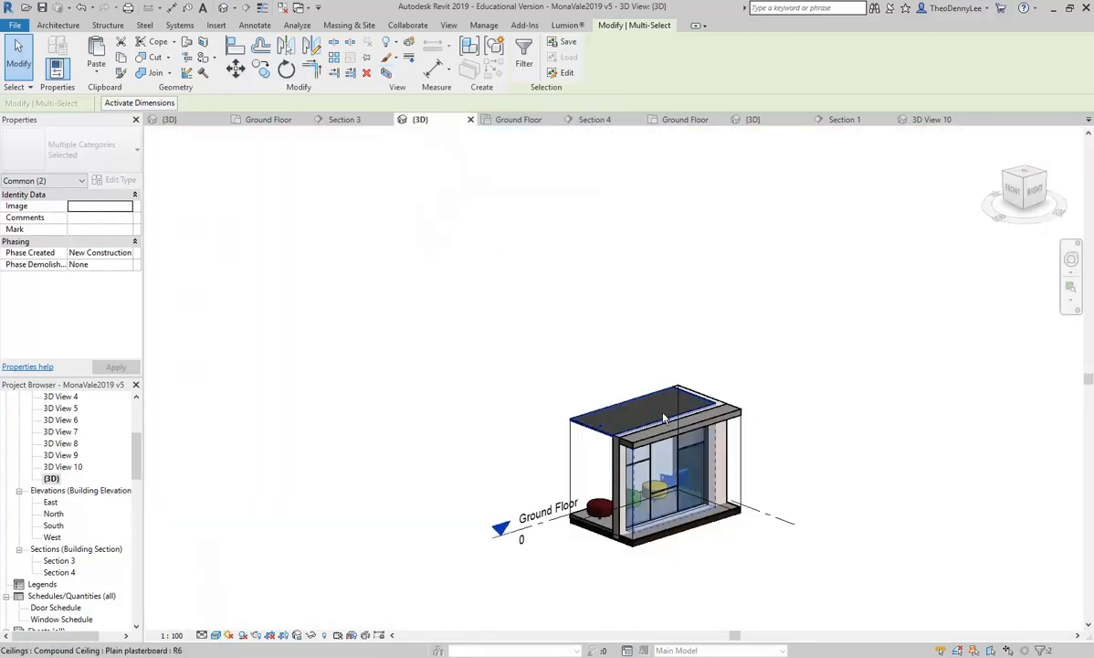
Step: Extend the section box slightly further into the room on the side facing away from the curtain wall, and clear the selection
middle_click_drag(664, 417, 539, 332)
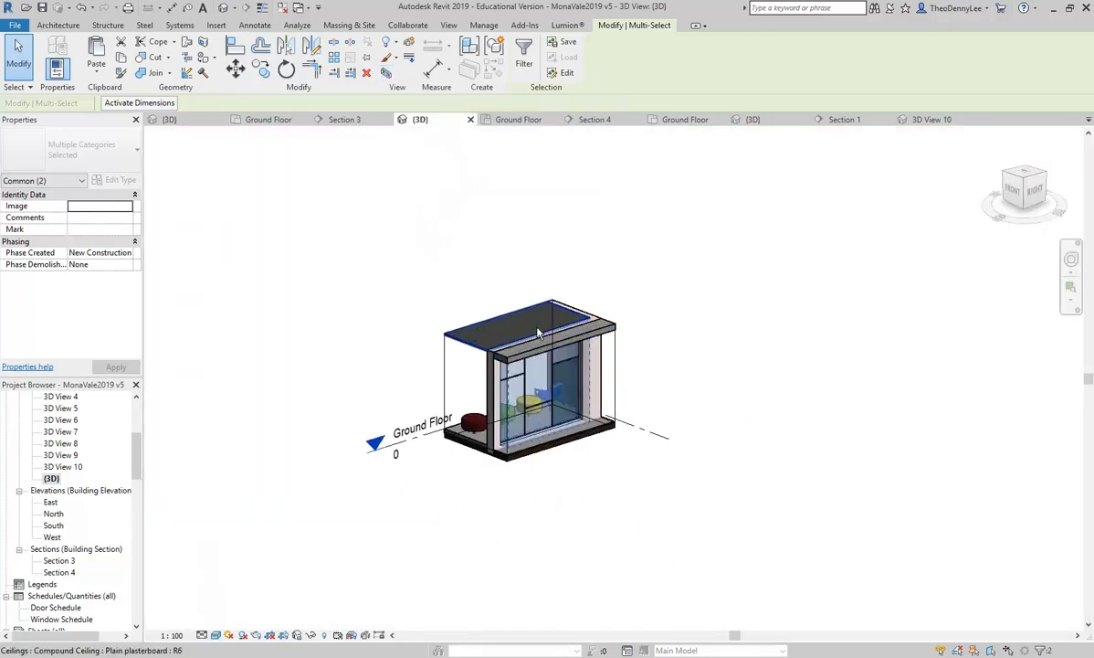
middle_click_drag(508, 402, 769, 420, "shift")
scroll(386, 376, "up", 4)
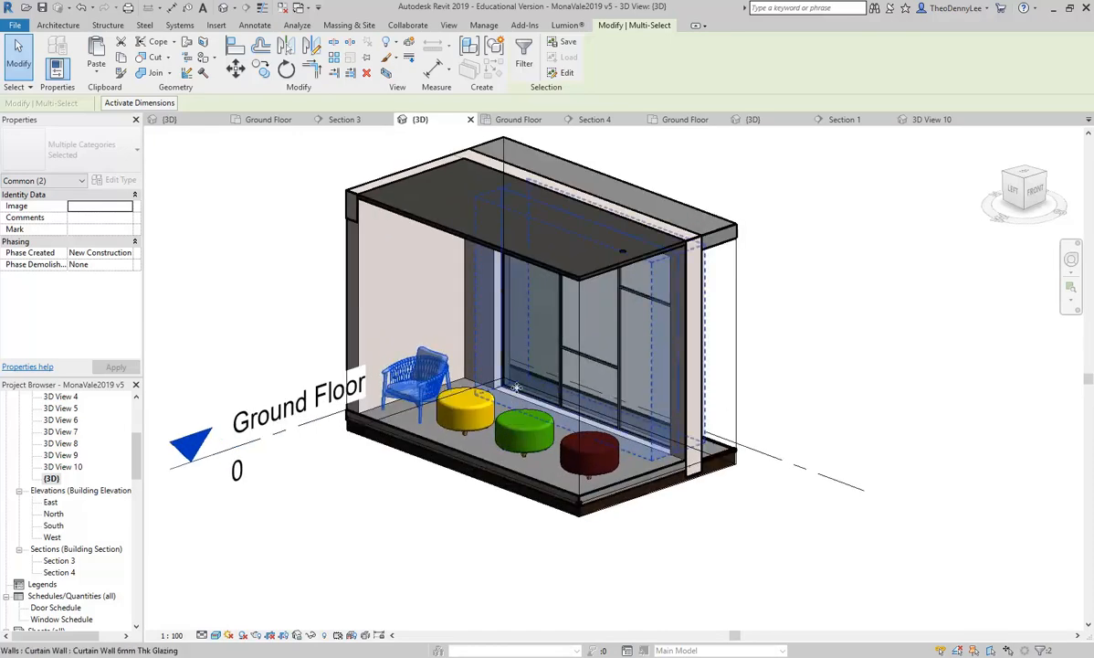
middle_click_drag(516, 388, 351, 342, "shift")
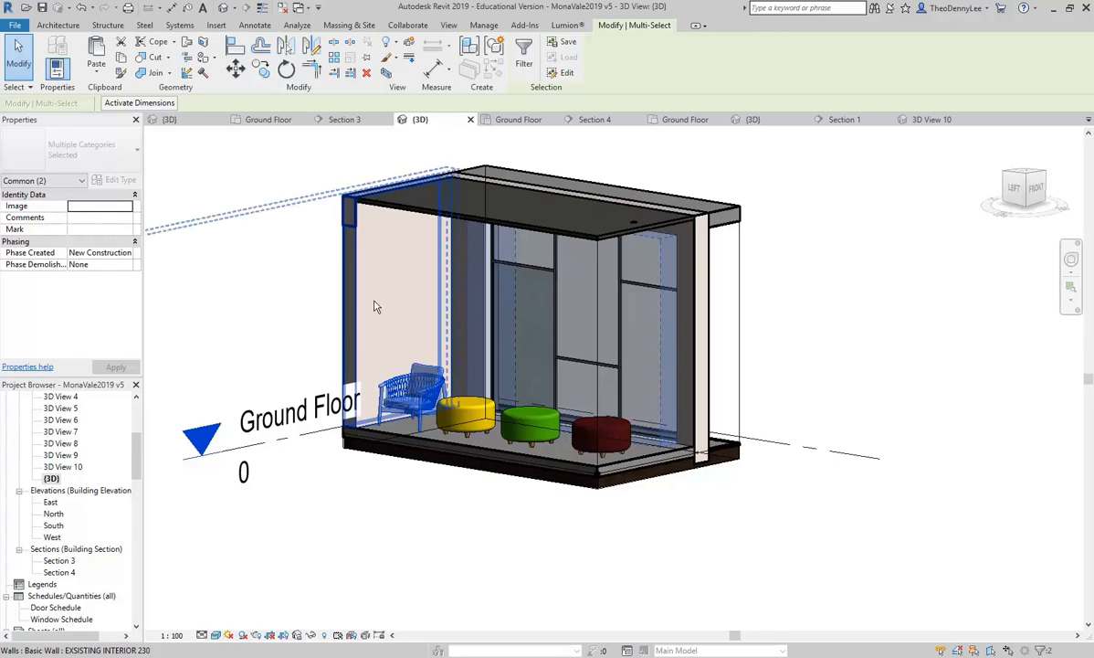
left_click(374, 329)
middle_click_drag(381, 433, 443, 293, "shift")
left_click(356, 309)
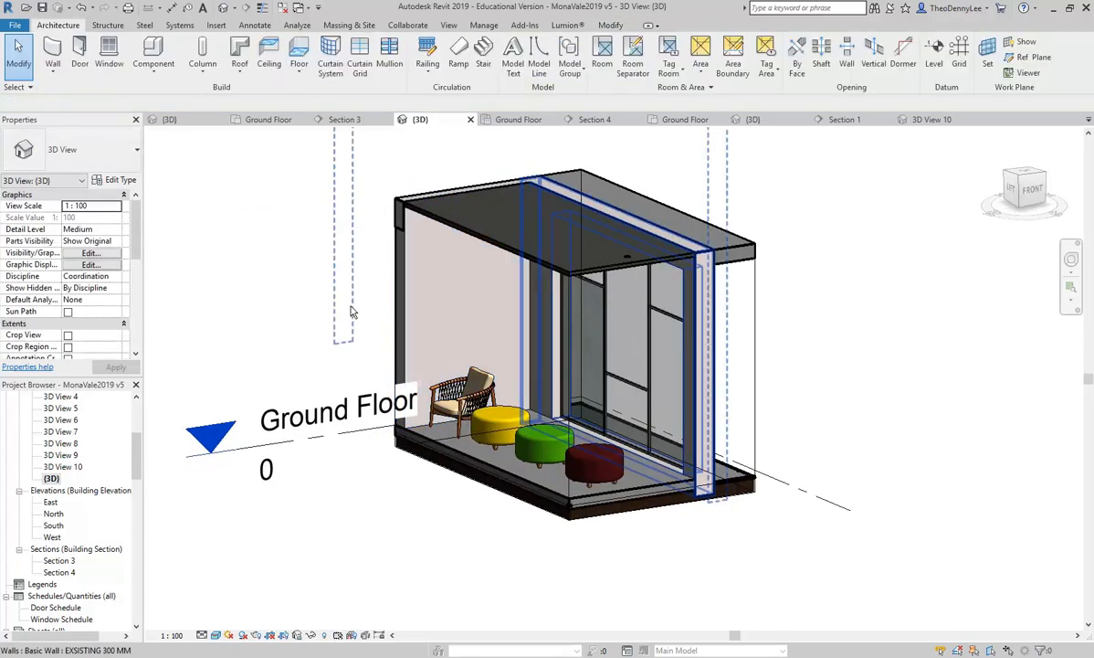
left_click(754, 356)
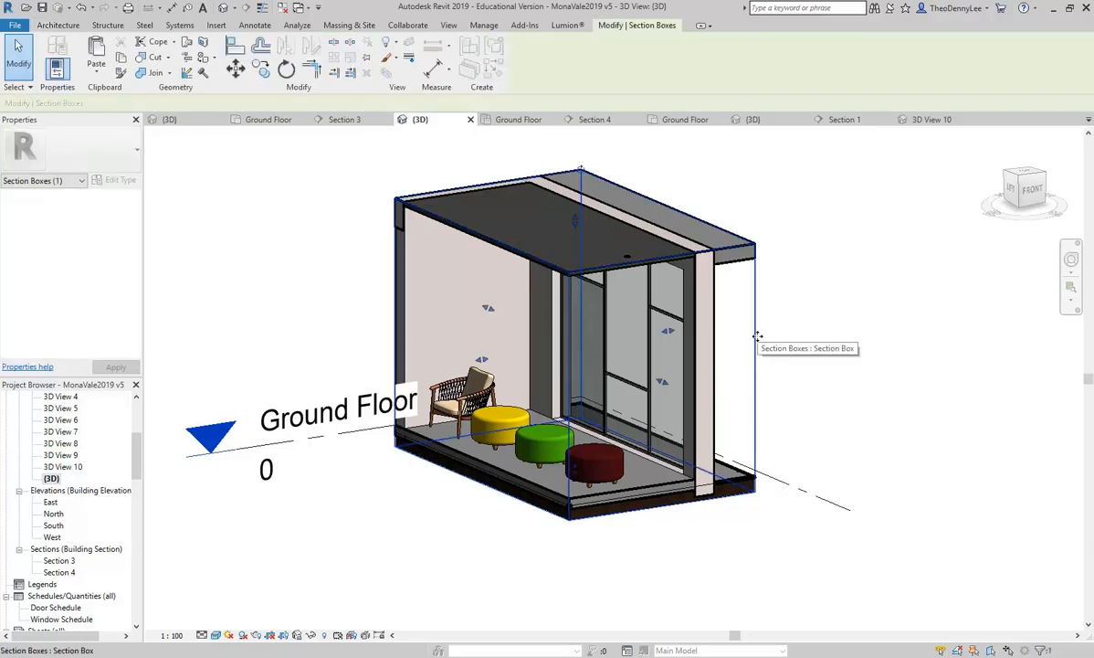
left_click_drag(482, 359, 460, 363)
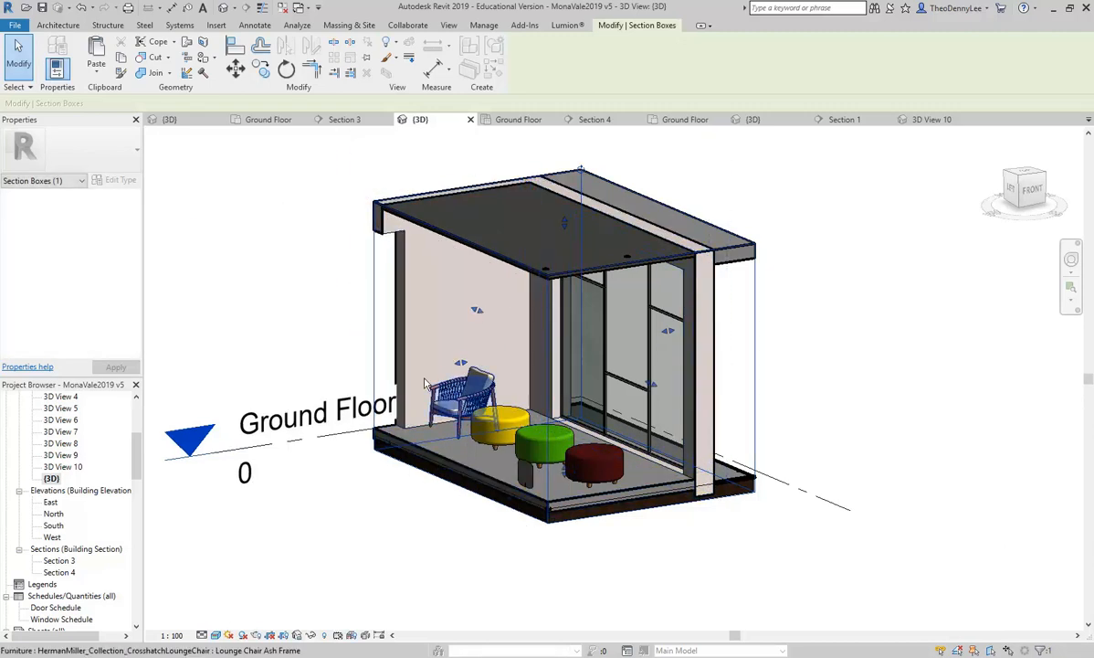
left_click(316, 309)
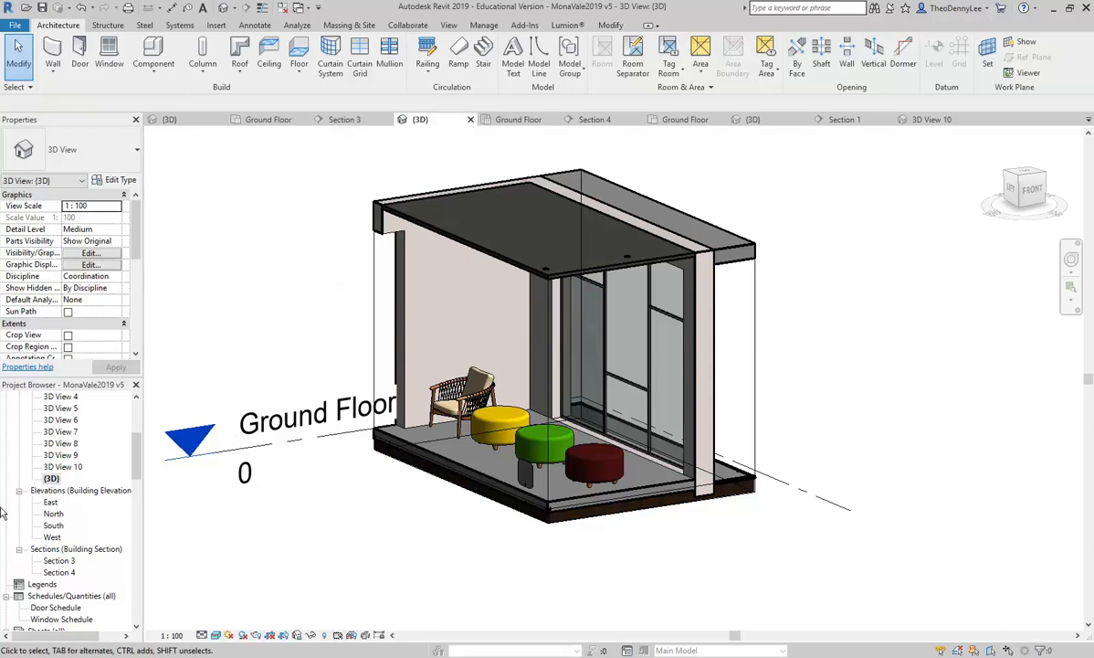
Step: Rename the cropped {3D} view as SB1
right_click(52, 479)
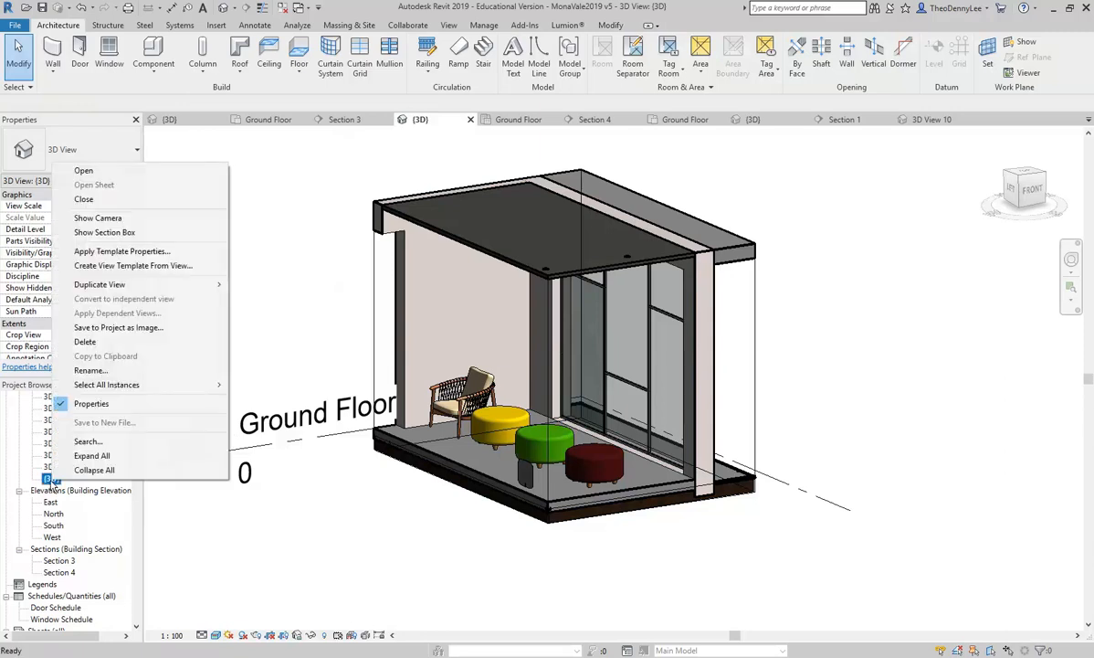
left_click(90, 370)
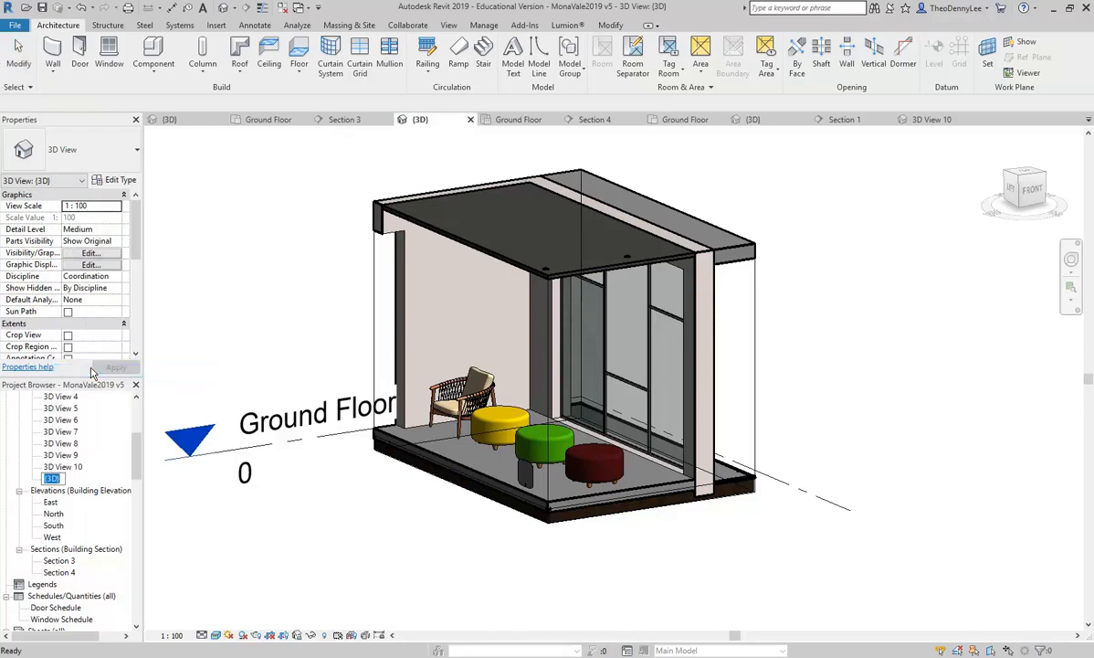
type("SB1")
key("Return")
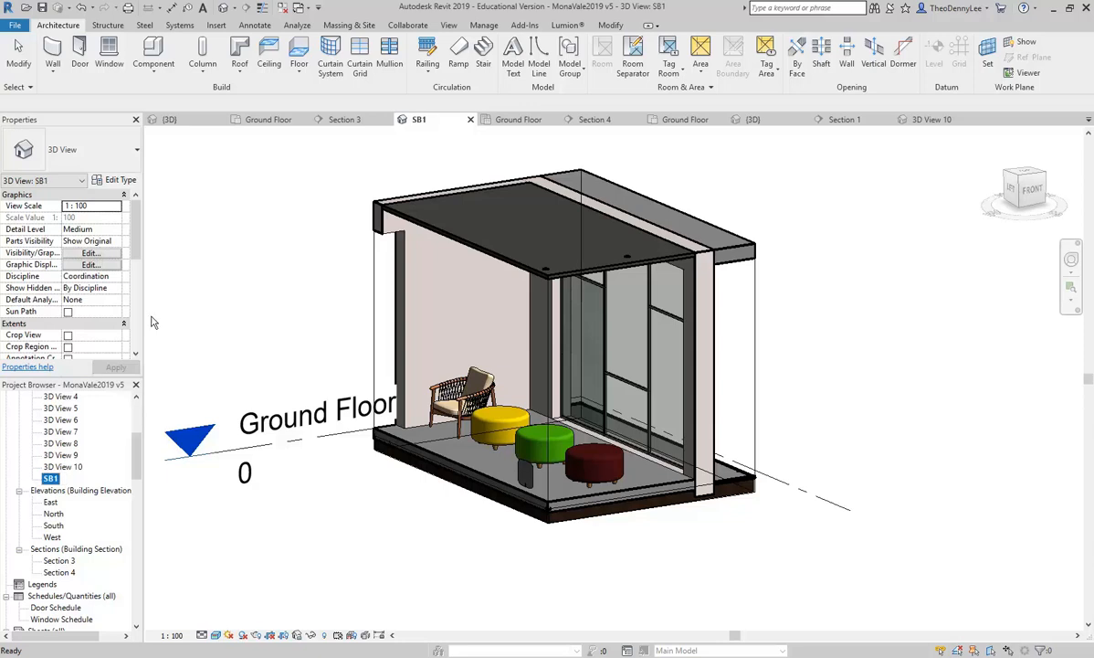
left_click(242, 284)
middle_click_drag(342, 325, 436, 406, "shift")
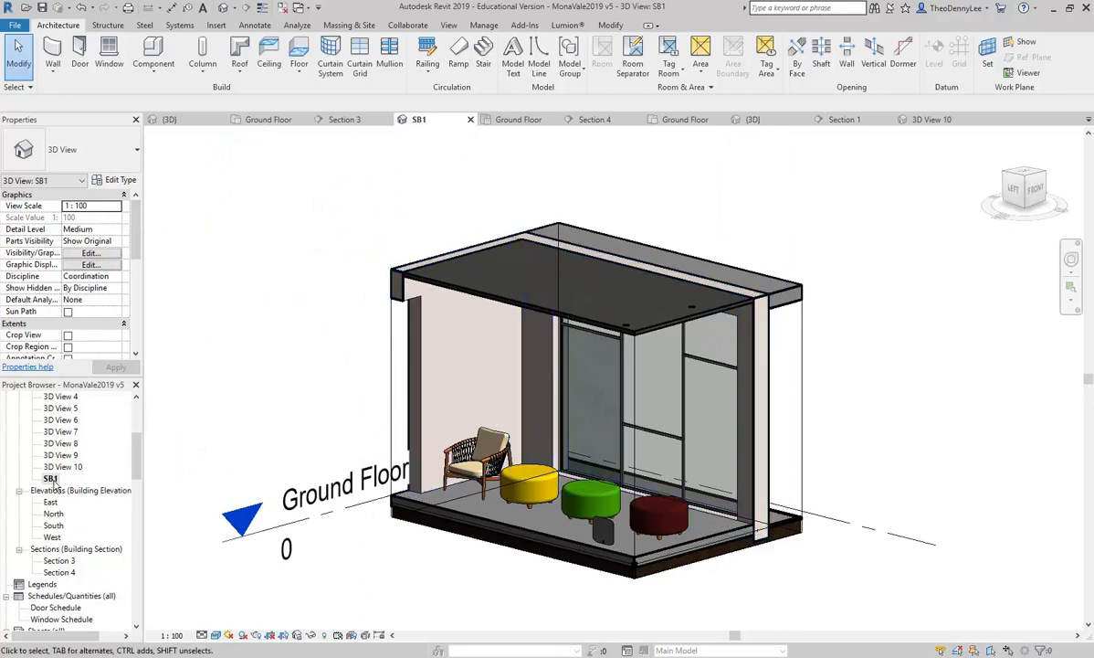
Step: Generate a fresh default {3D} view of the whole building and return to the SB1 view
left_click(223, 9)
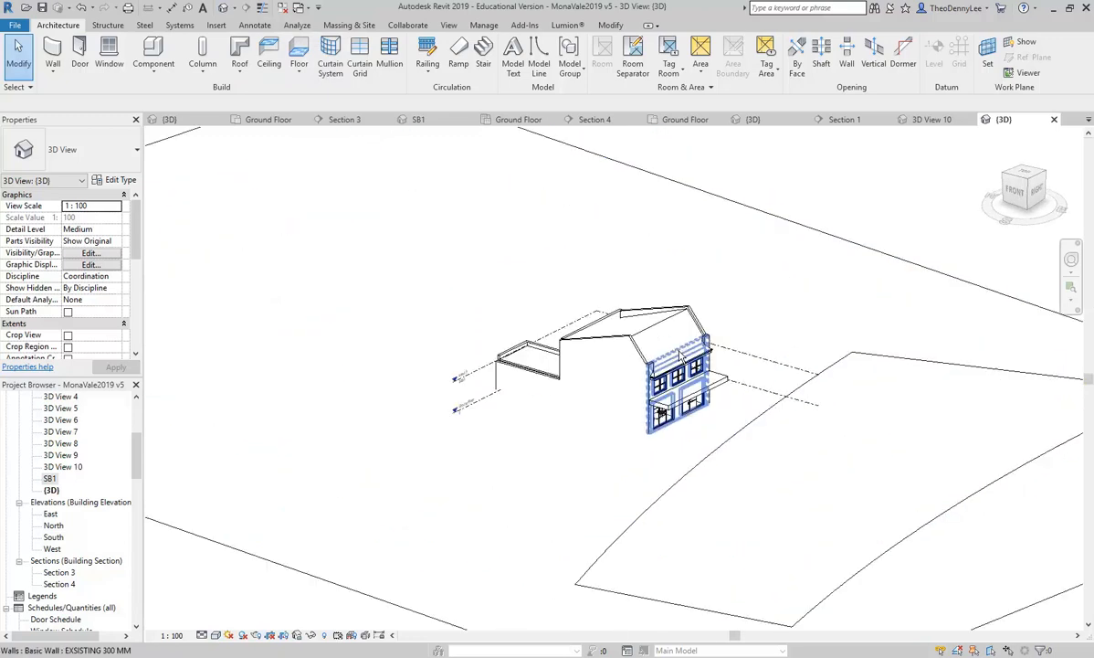
left_click(50, 492)
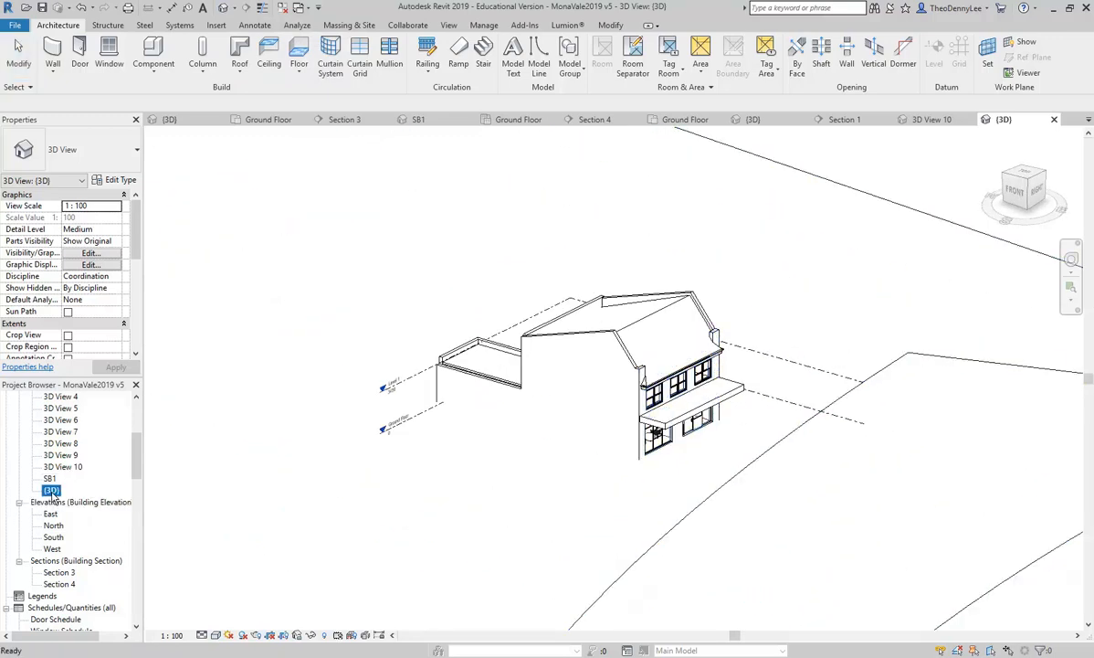
double_click(49, 478)
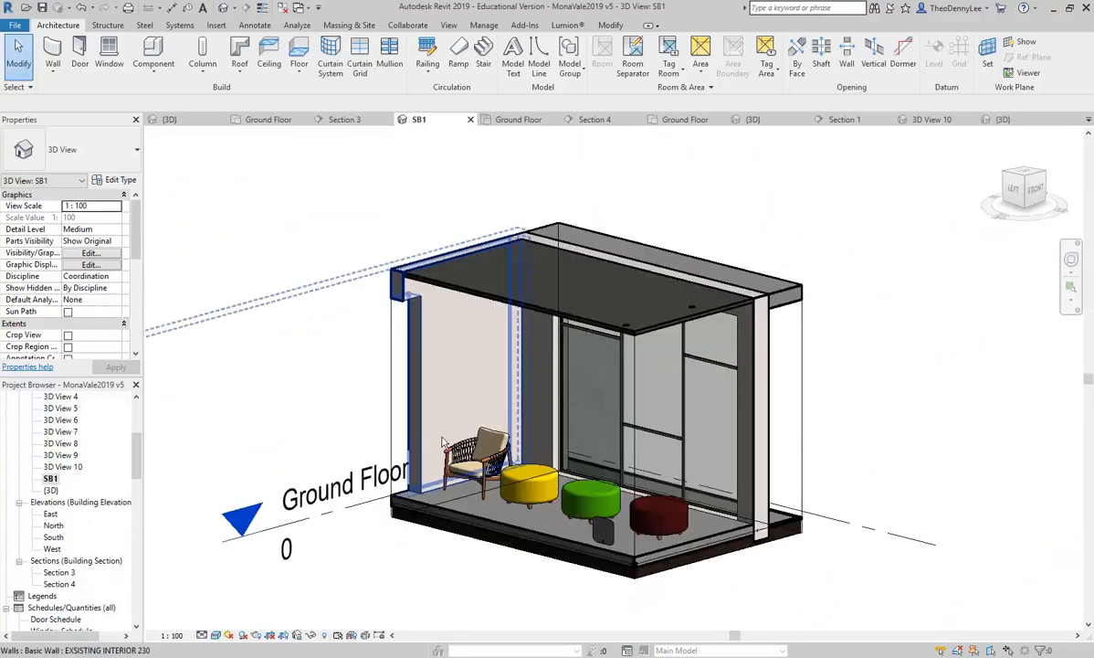
Step: Examine the spot downlight from below the ceiling and the interior wall behind the lounge chair in SB1
scroll(438, 429, "up", 4)
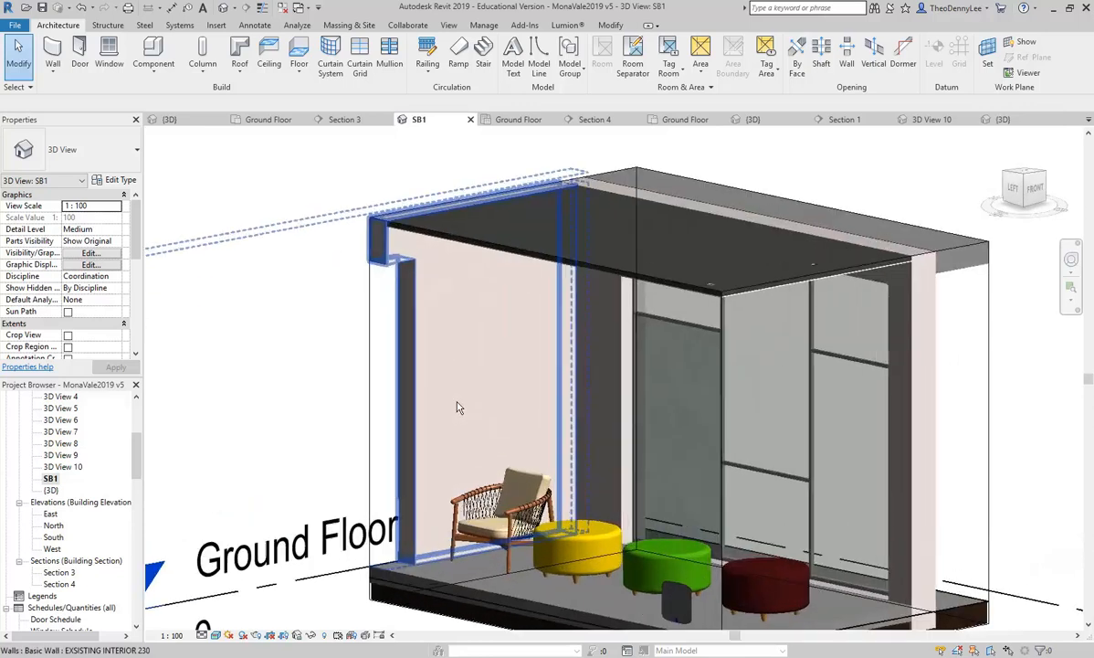
middle_click_drag(465, 374, 576, 276, "shift")
scroll(464, 361, "up", 5)
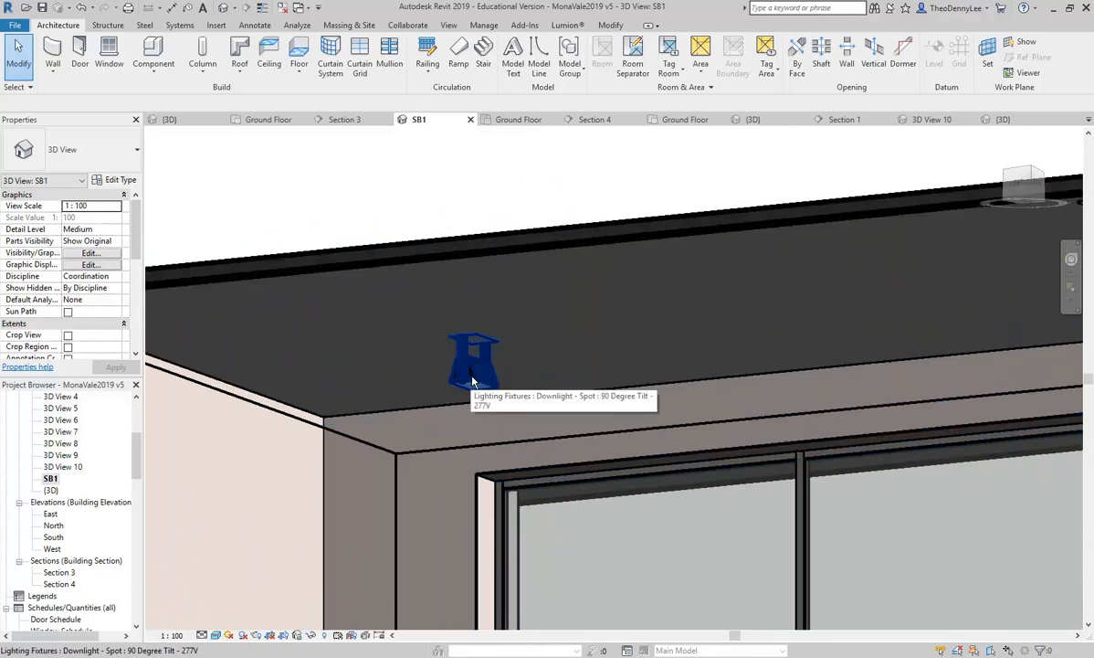
scroll(472, 381, "down", 1)
middle_click_drag(472, 381, 502, 297)
scroll(509, 291, "down", 2)
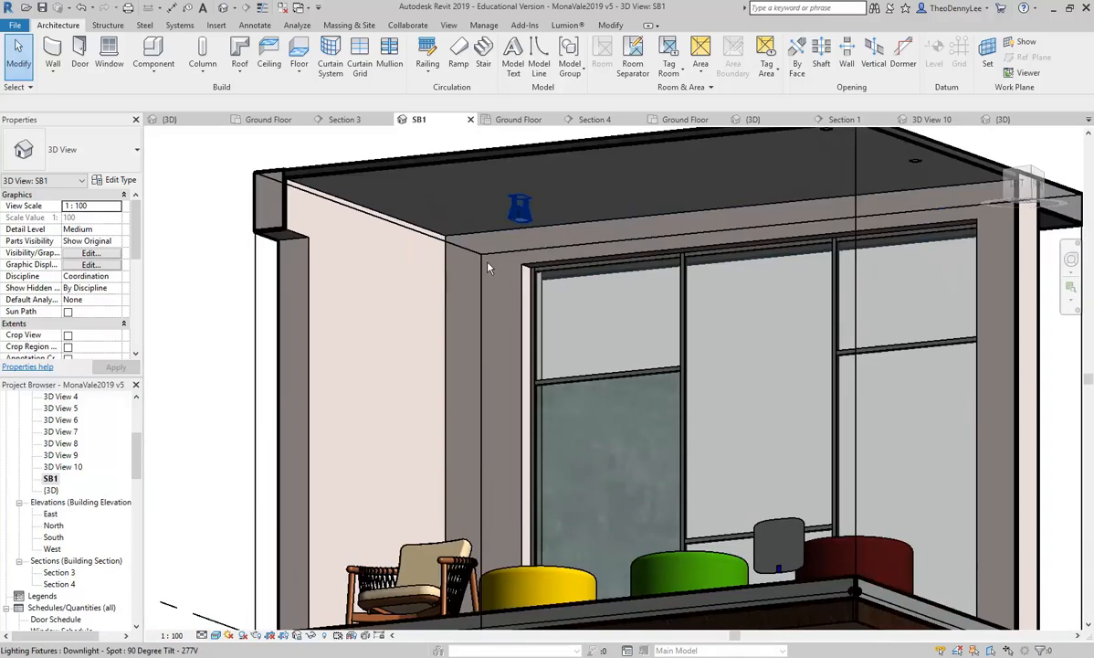
middle_click_drag(468, 337, 423, 430, "shift")
scroll(433, 444, "up", 1)
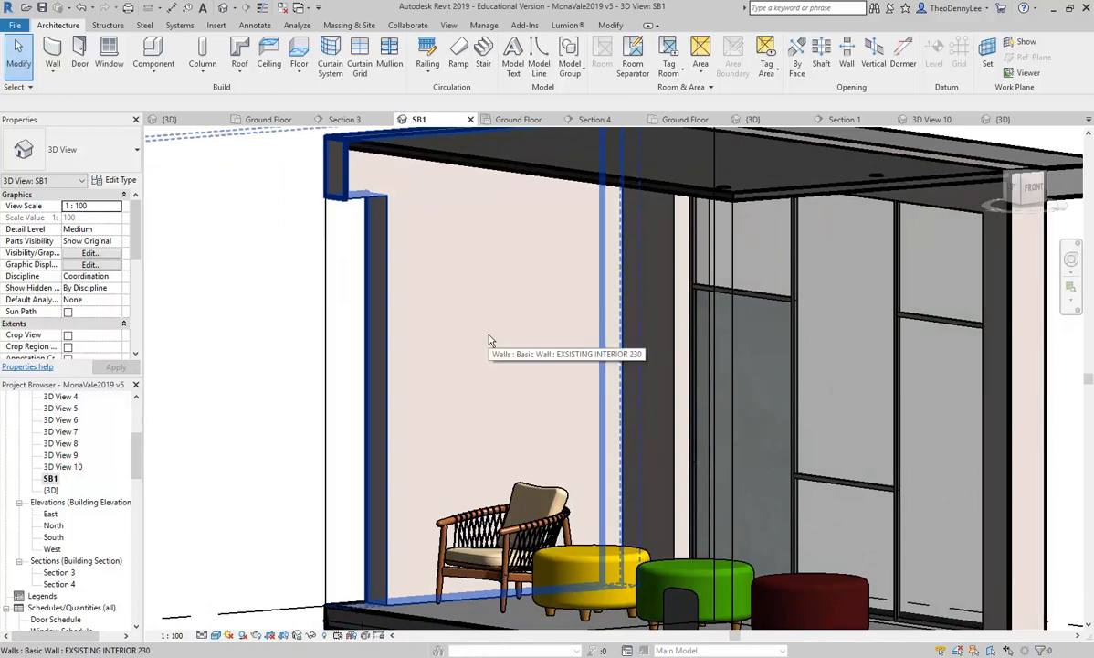
middle_click_drag(449, 313, 406, 365)
Step: Create a new decal type named Painting
left_click(217, 26)
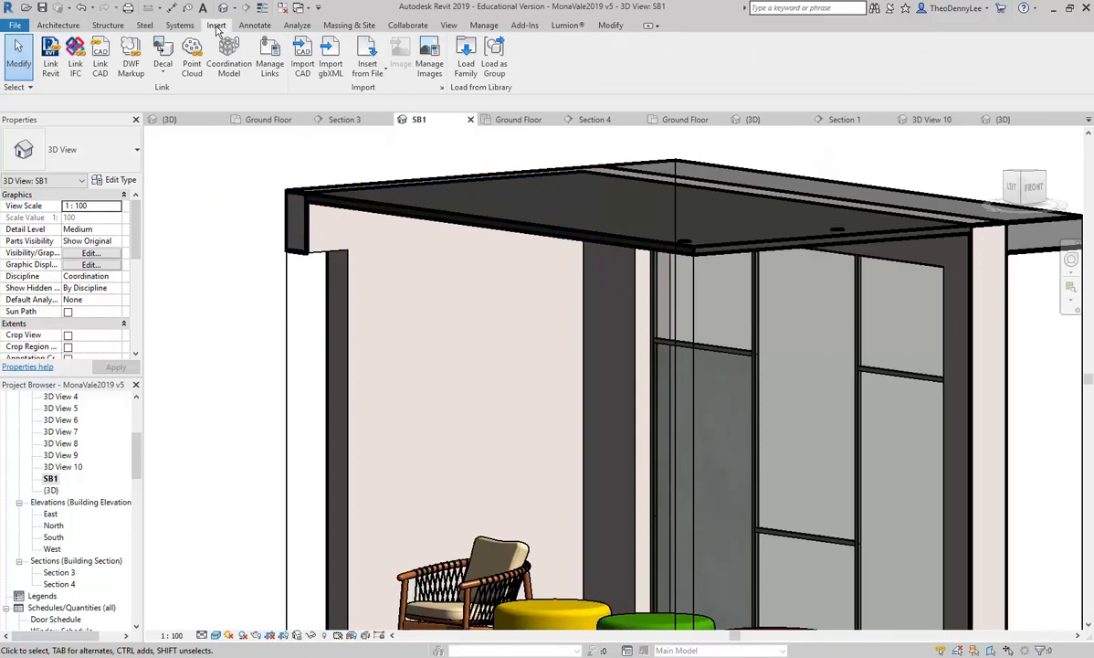
left_click(163, 66)
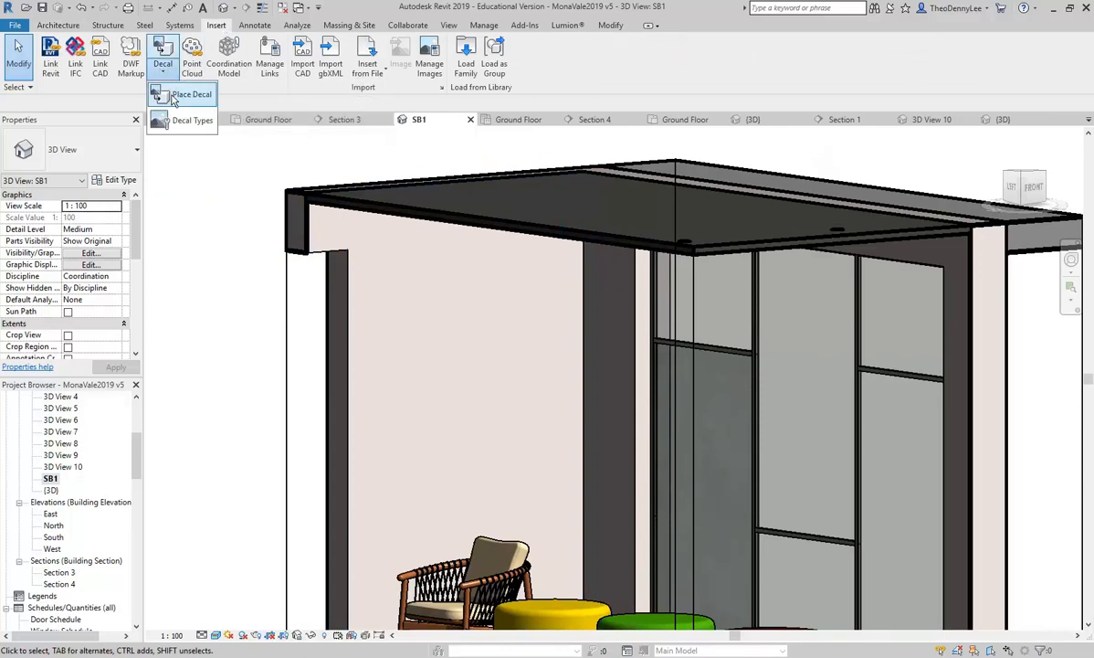
left_click(189, 119)
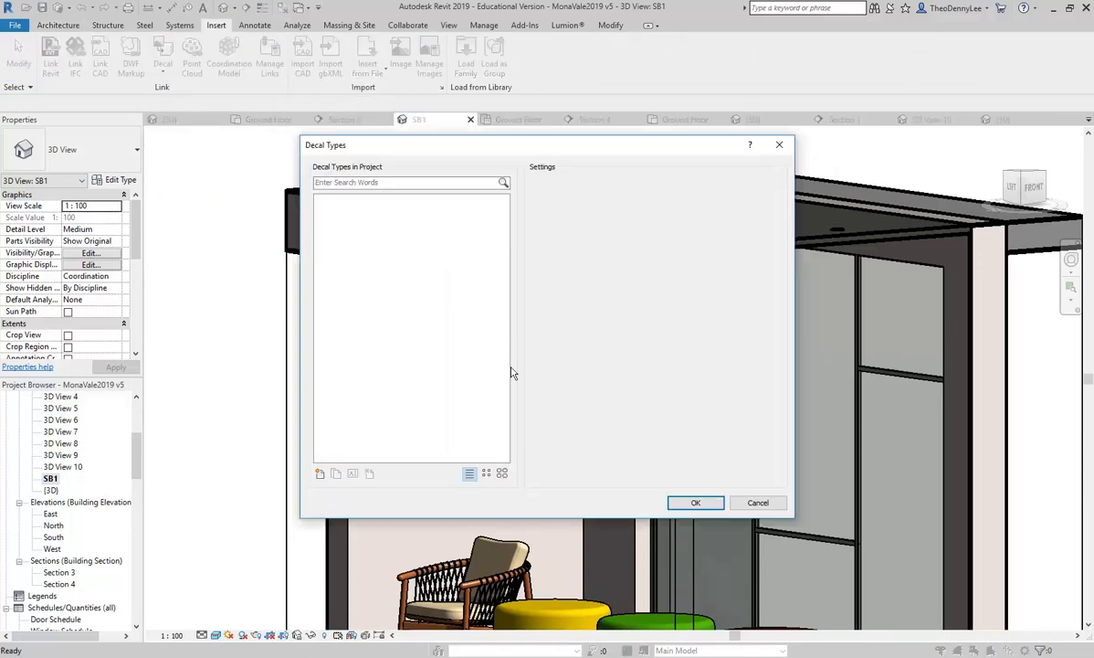
left_click(320, 473)
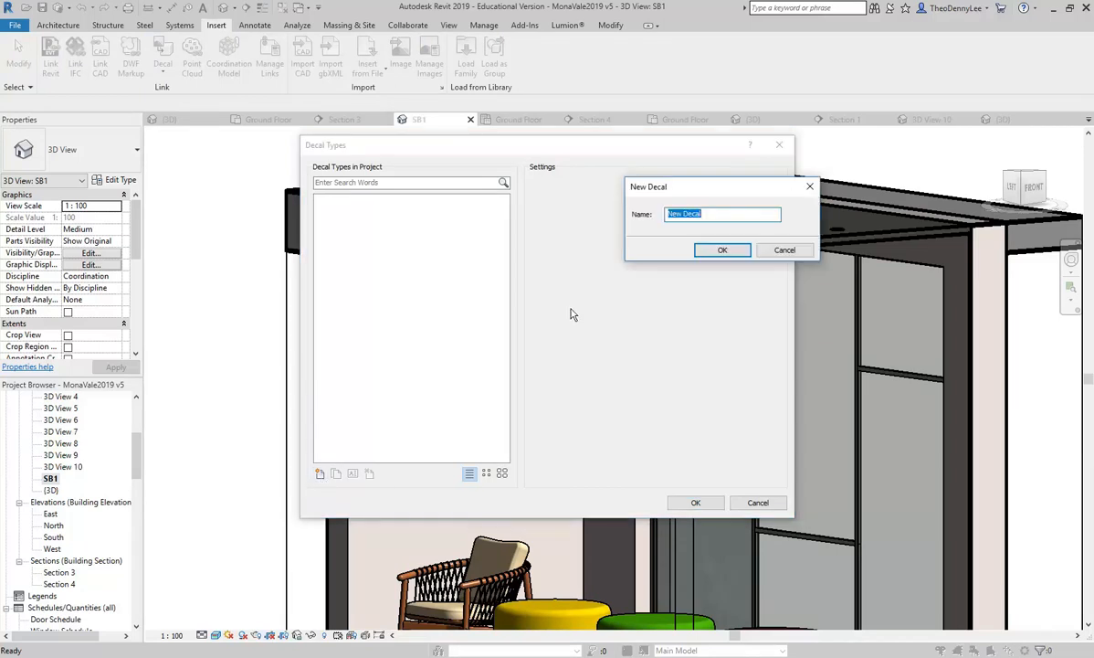
type("Painting")
key("Return")
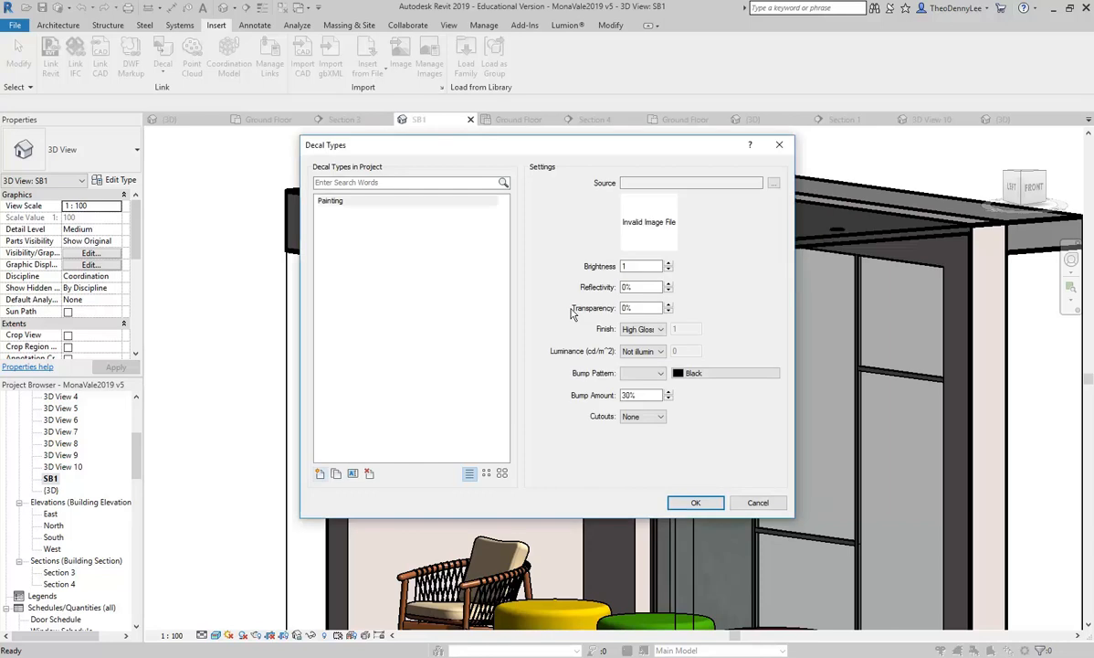
Step: Browse for the Painting decal's source image in the Material Images > Paintings folder of EDU_DC_InteriorDesign on the StudentResources drive
left_click(772, 182)
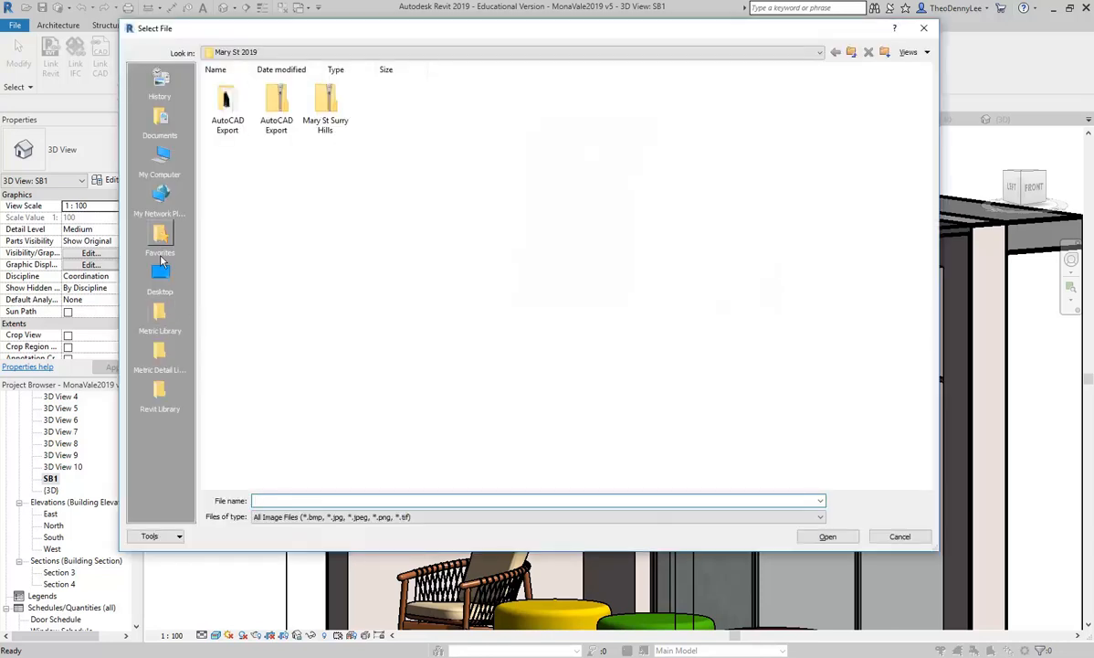
left_click(399, 55)
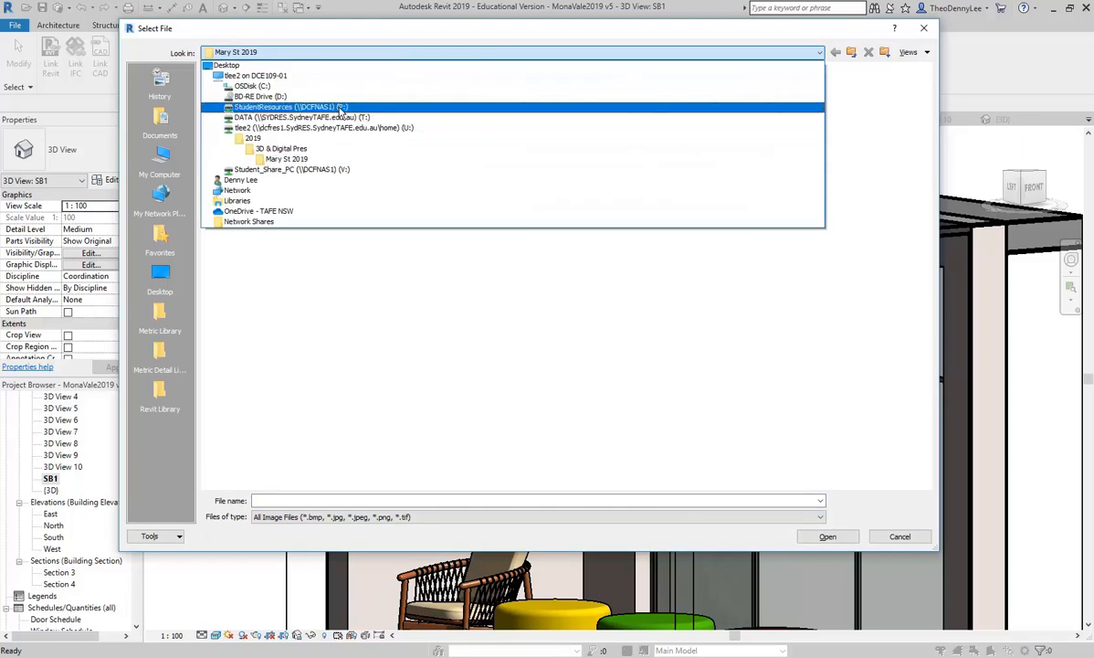
left_click(340, 107)
double_click(276, 105)
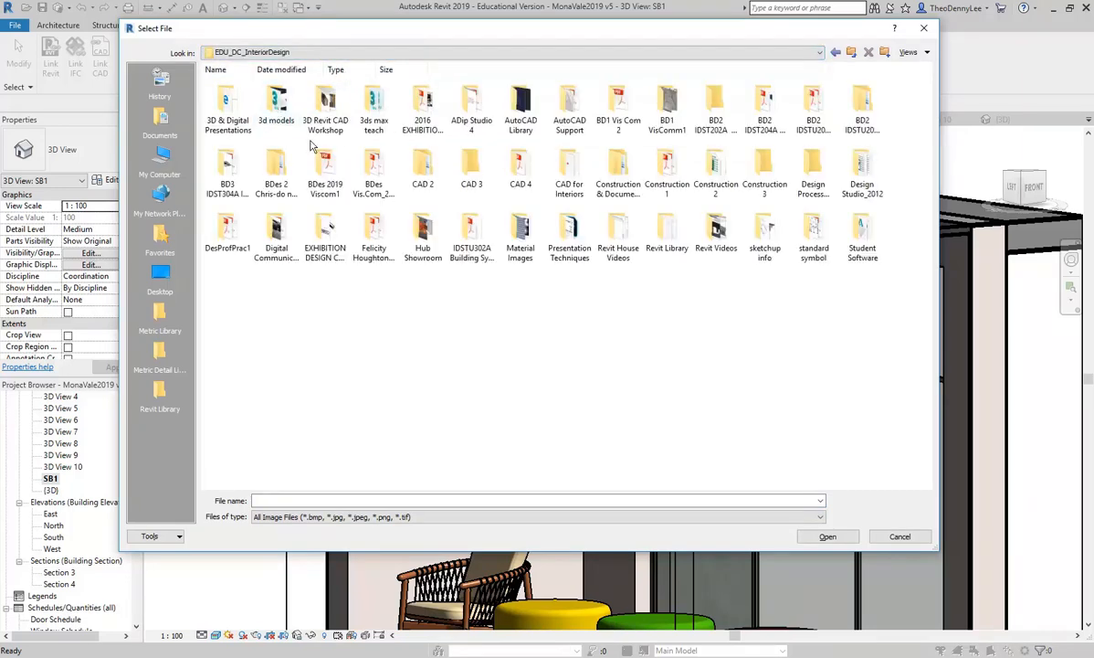
double_click(520, 236)
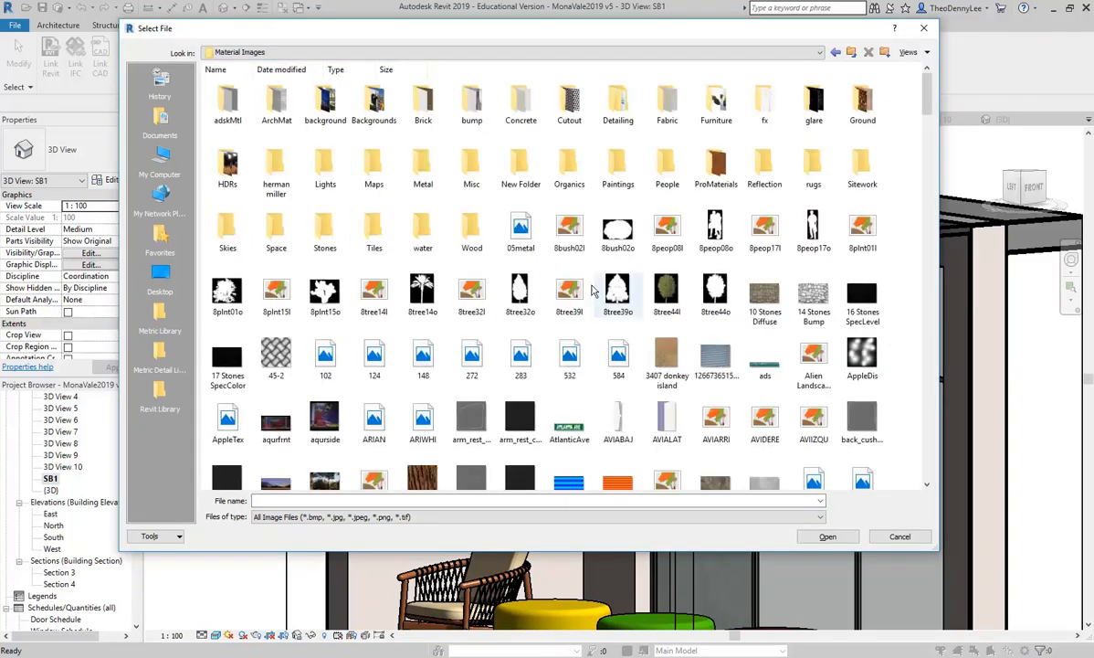
double_click(611, 169)
Step: Enlarge the image thumbnails, load abstract-paintings-wassily-kandinsky-wallpaper.jpg as the decal's source, and accept the decal type
right_click(393, 188)
mouse_move(416, 197)
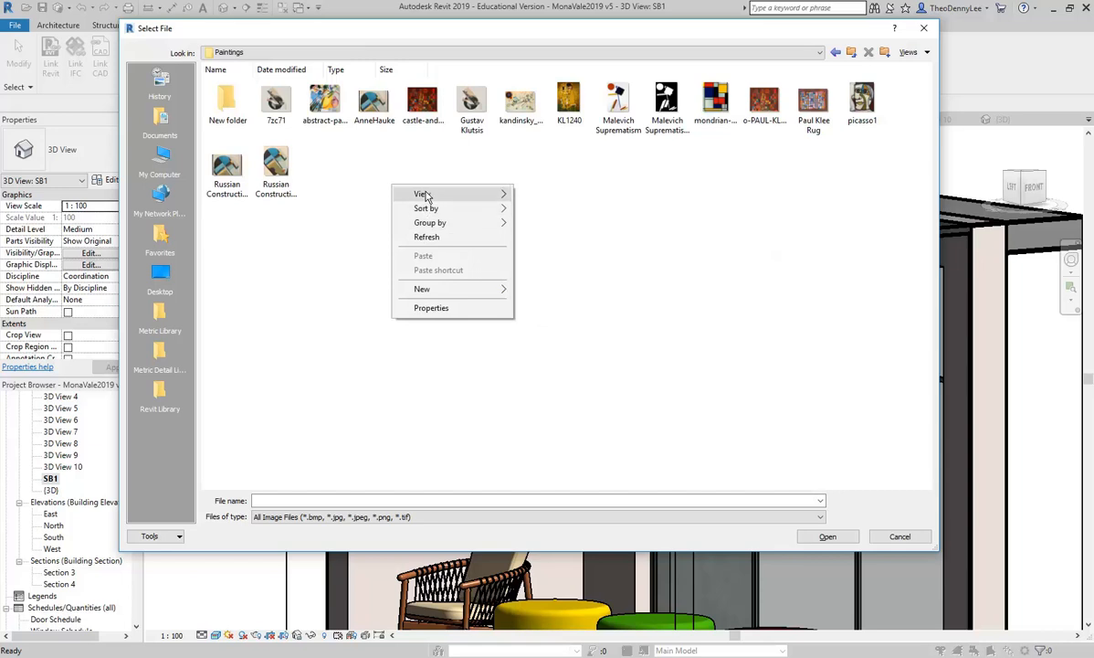
left_click(553, 208)
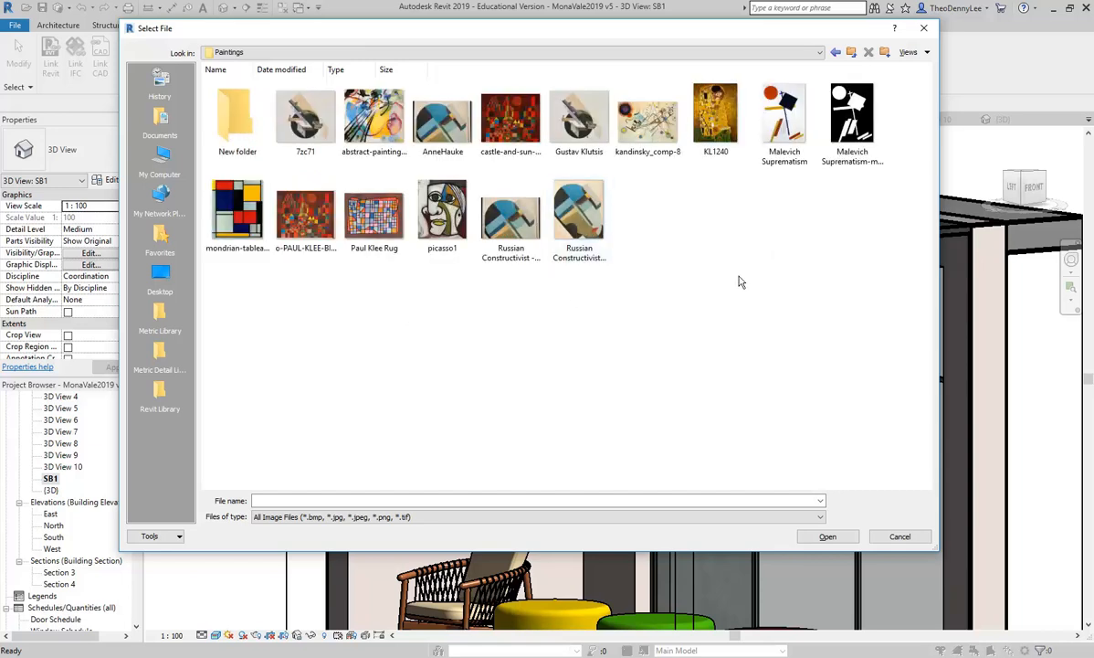
left_click(353, 108)
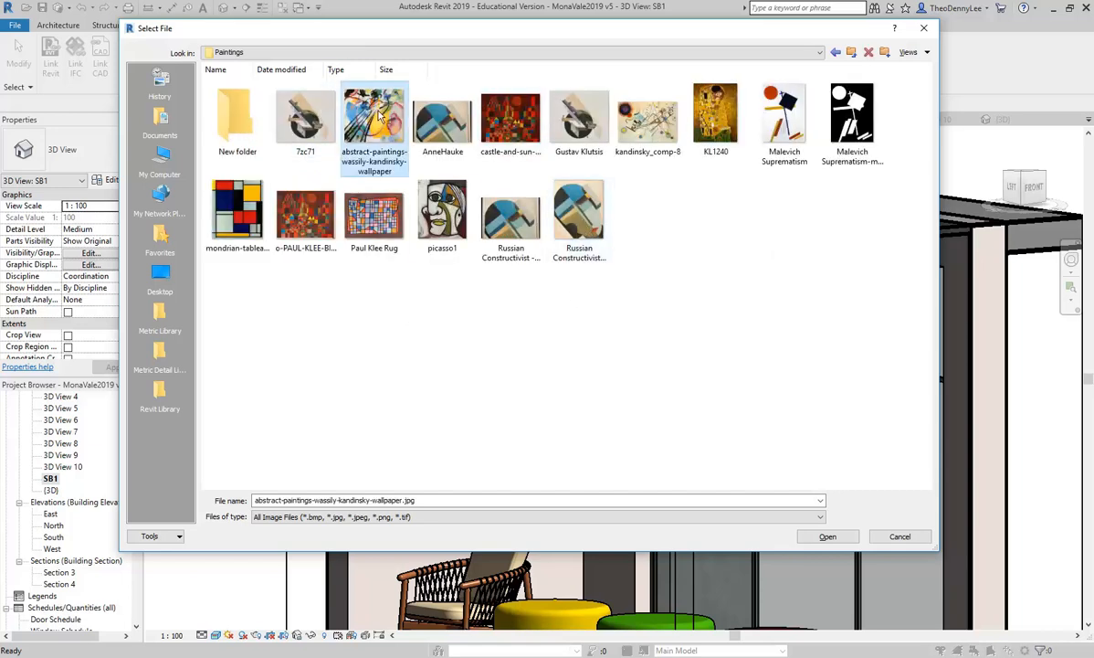
double_click(361, 111)
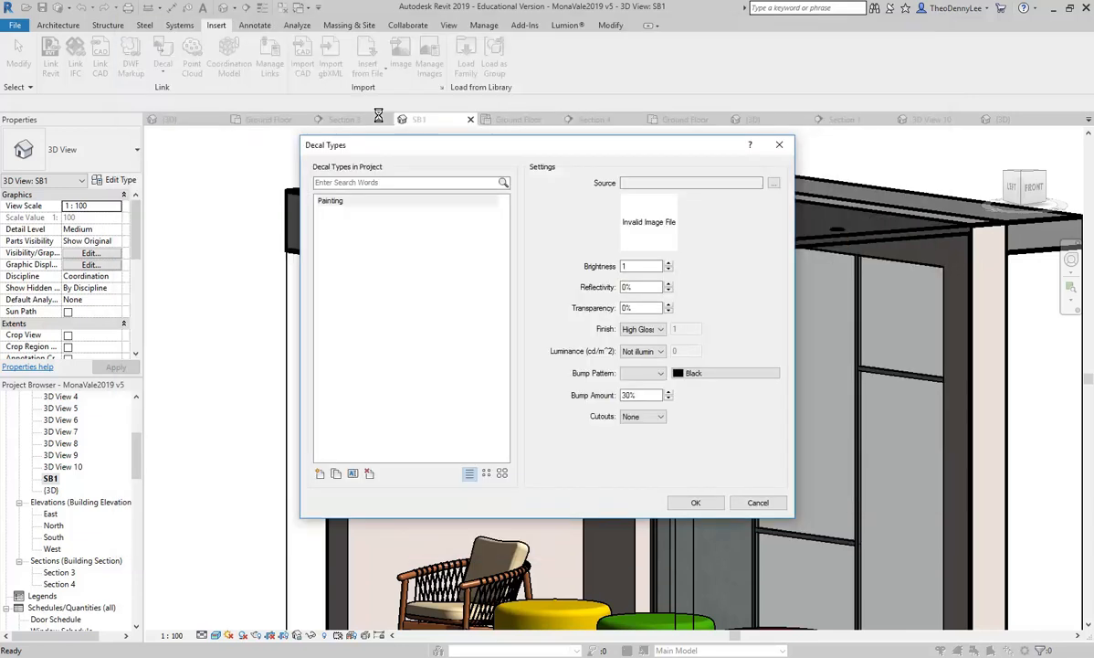
left_click(696, 503)
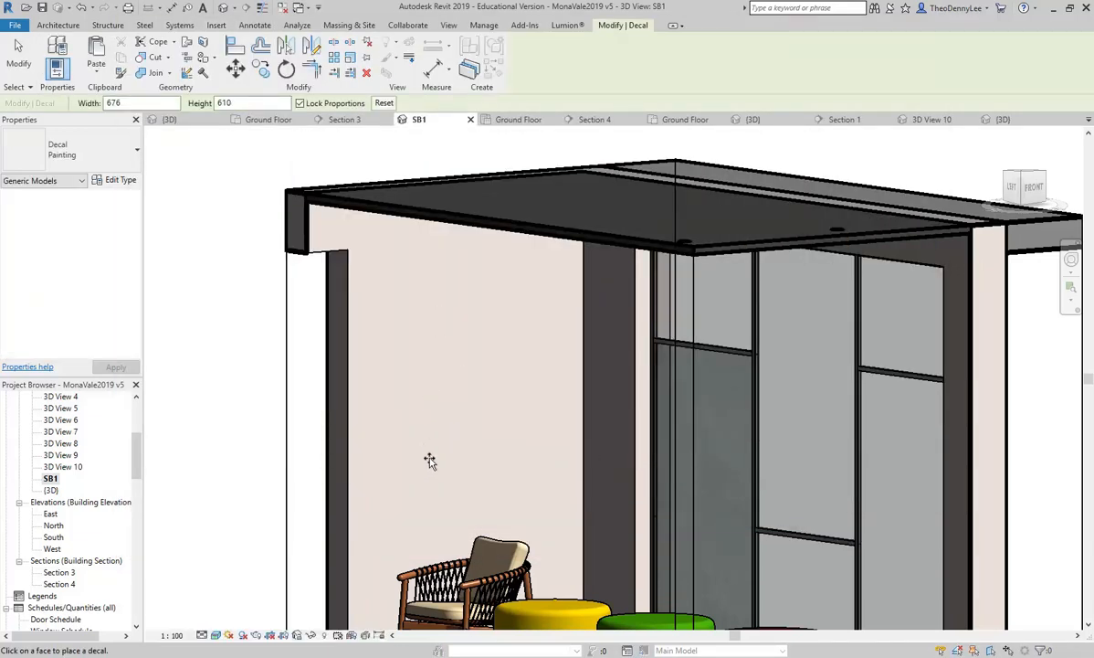
Step: Place the Painting decal on the interior wall above the lounge chair and enlarge it with its proportions locked
left_click(461, 414)
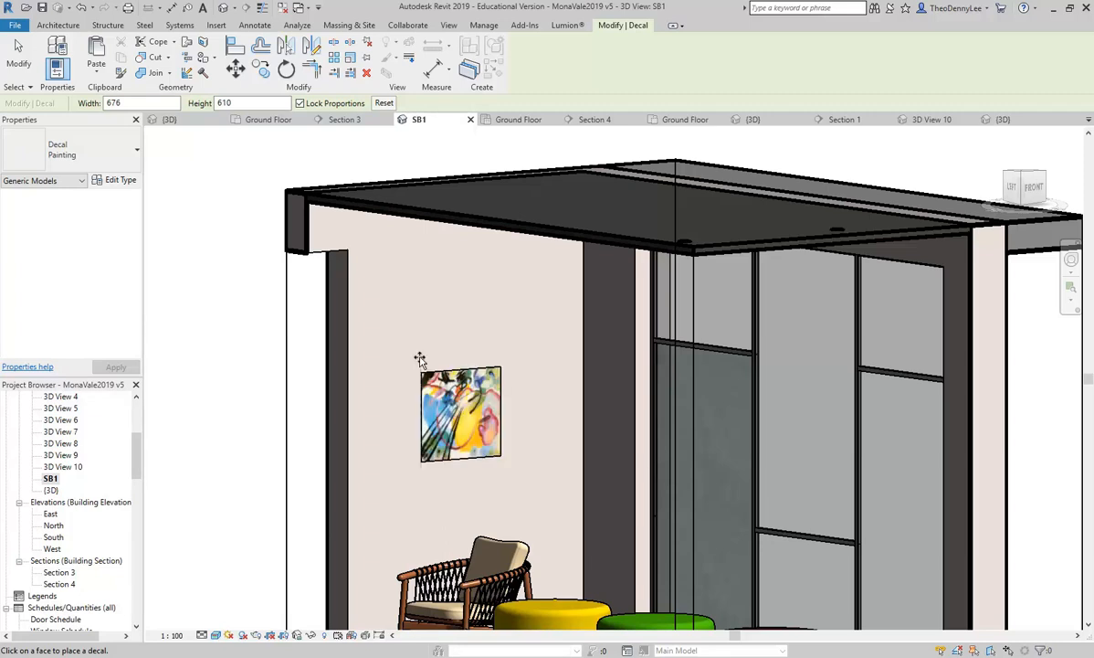
key("Escape")
left_click(452, 407)
left_click_drag(500, 368, 540, 321)
left_click_drag(420, 327, 395, 301)
key("Escape")
scroll(470, 320, "down", 1)
mouse_move(521, 301)
middle_mouse_down("shift")
mouse_move(585, 291)
mouse_move(567, 305)
mouse_move(502, 315)
middle_mouse_up("shift")
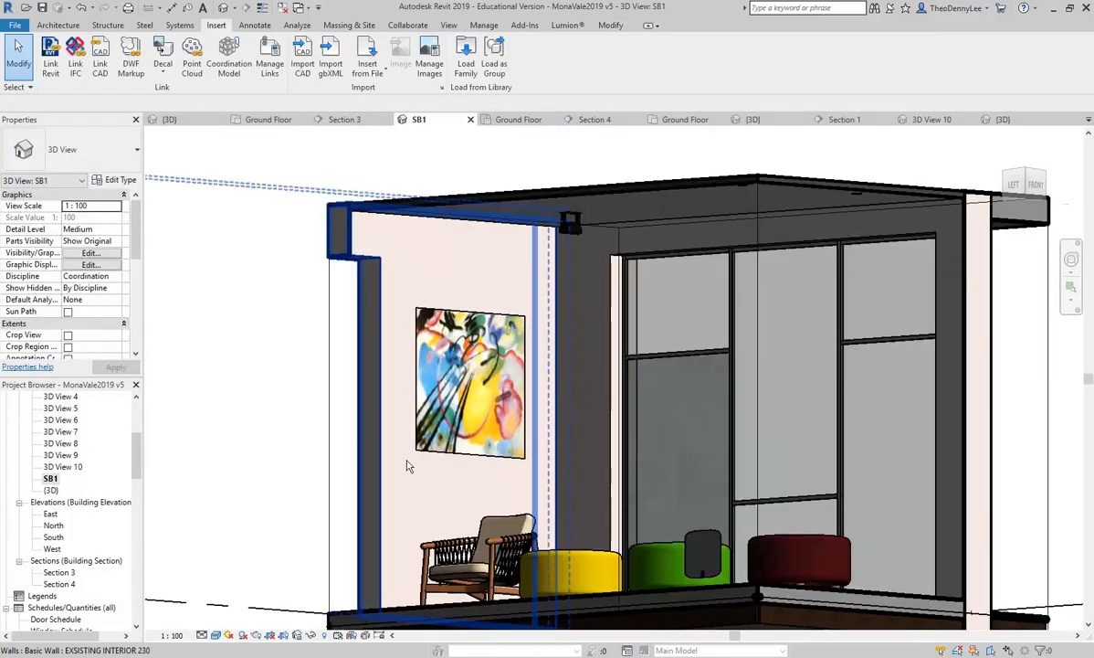
Step: Examine the spot downlight's position and orientation in the Ground Floor ceiling plan
scroll(87, 480, "up", 5)
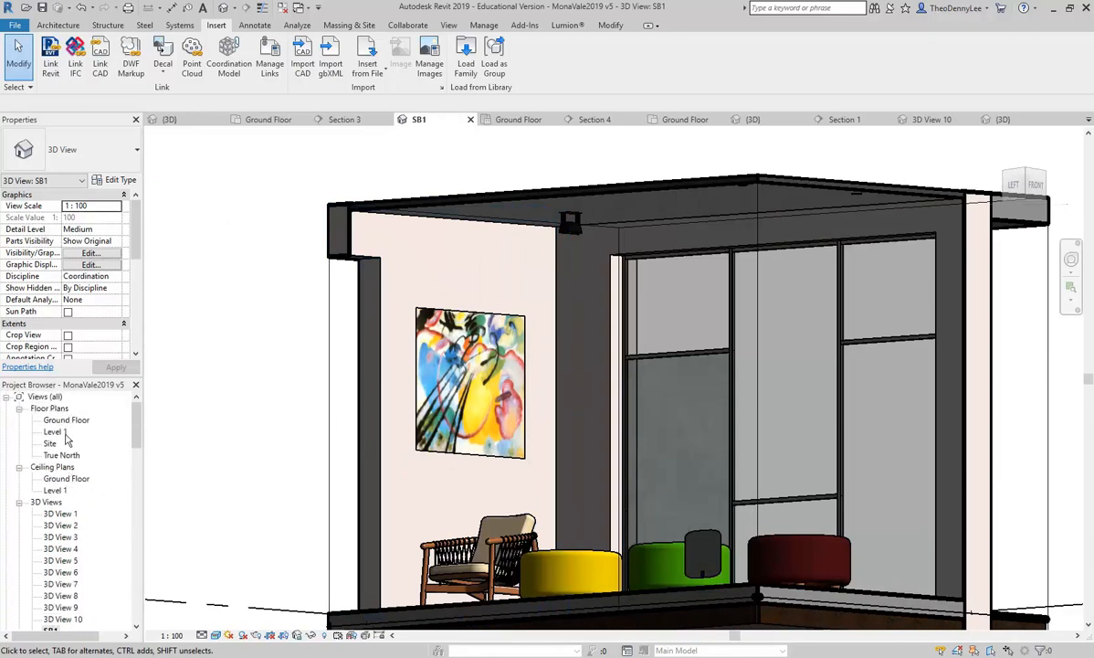
double_click(64, 479)
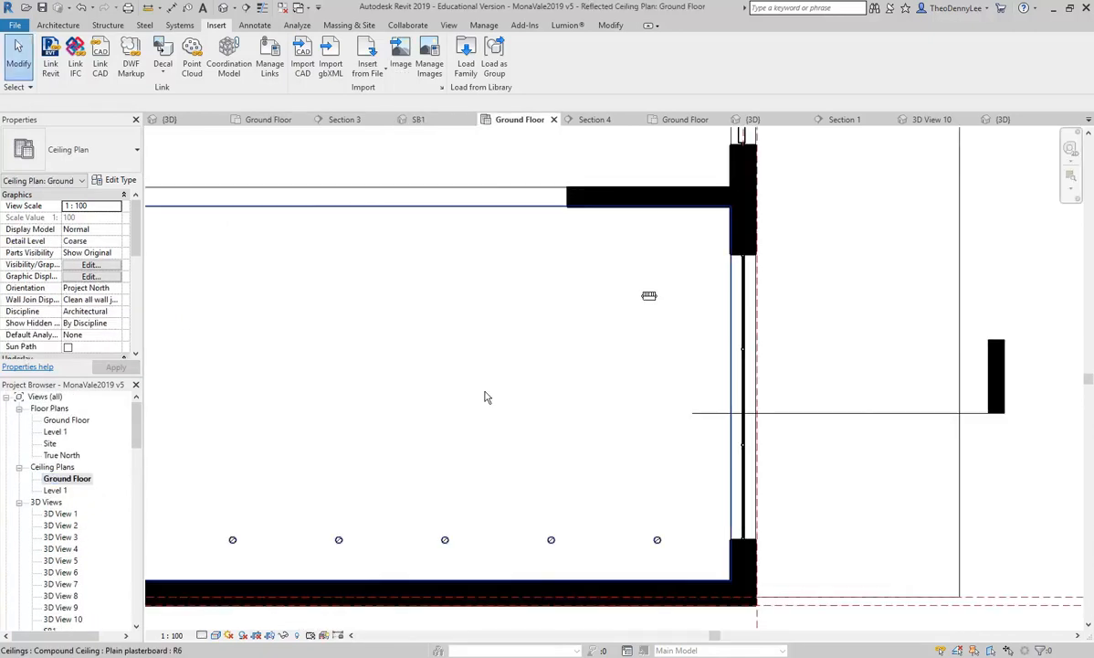
scroll(485, 396, "up", 5)
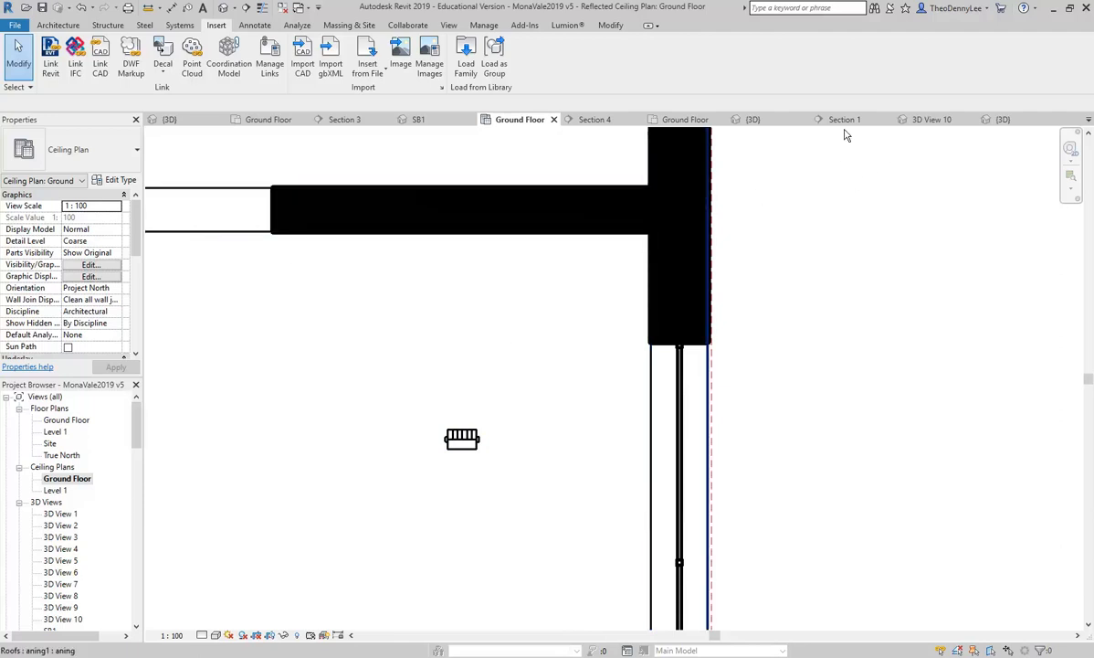
Step: Reframe the camera in 3D View 10 closer to the lounge chair, the painting and the spot downlight
left_click(932, 120)
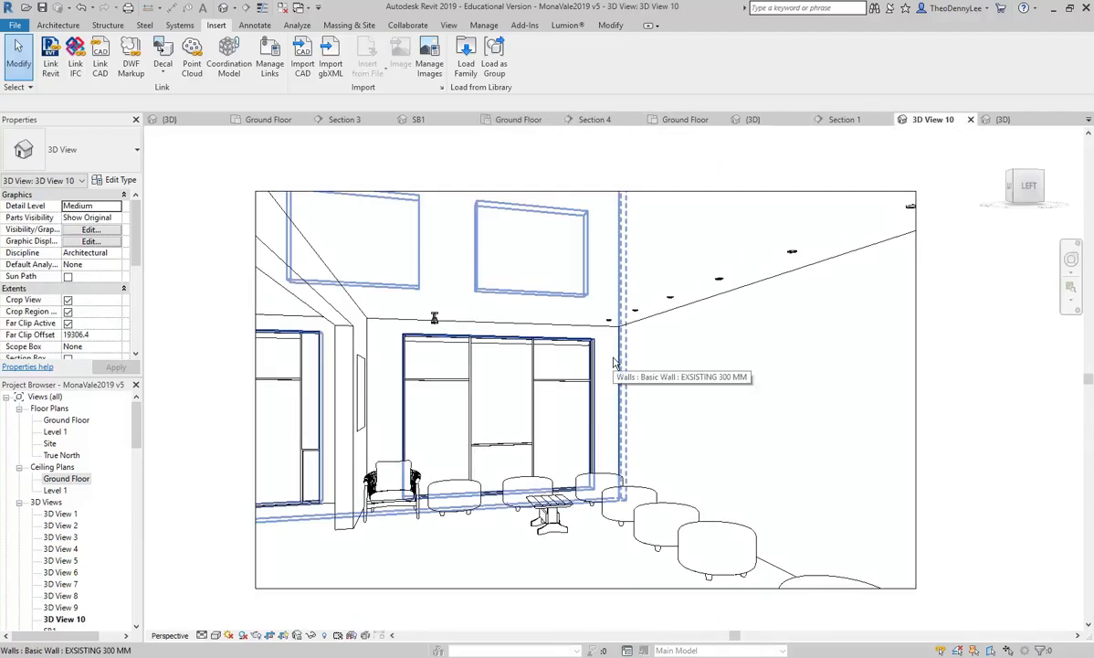
left_click(1071, 260)
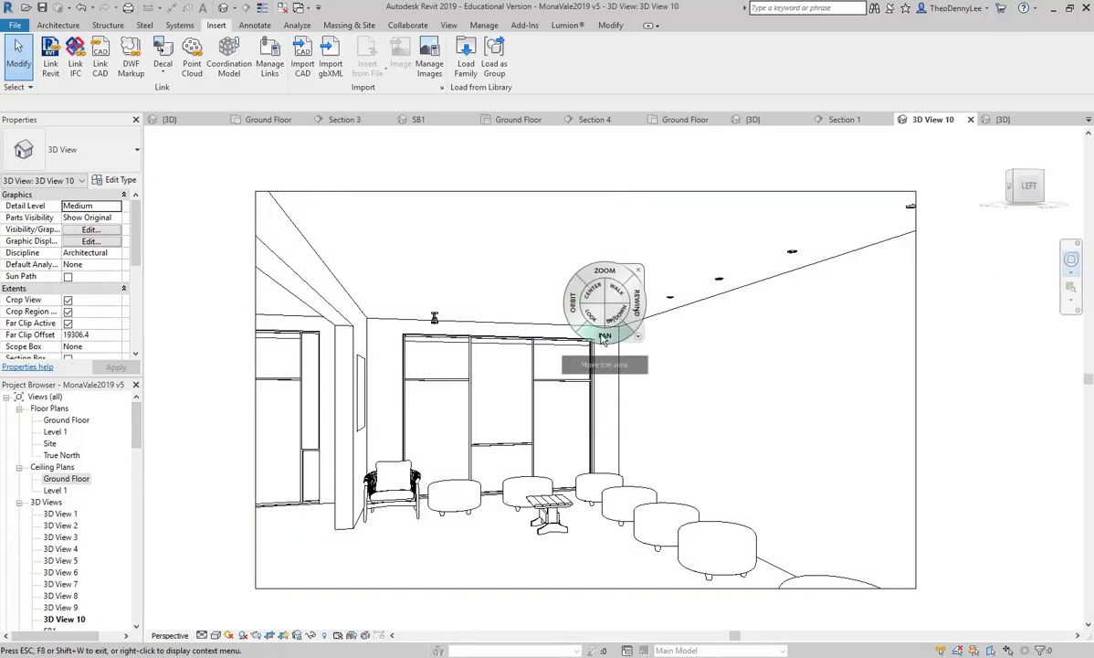
left_click_drag(603, 340, 495, 491)
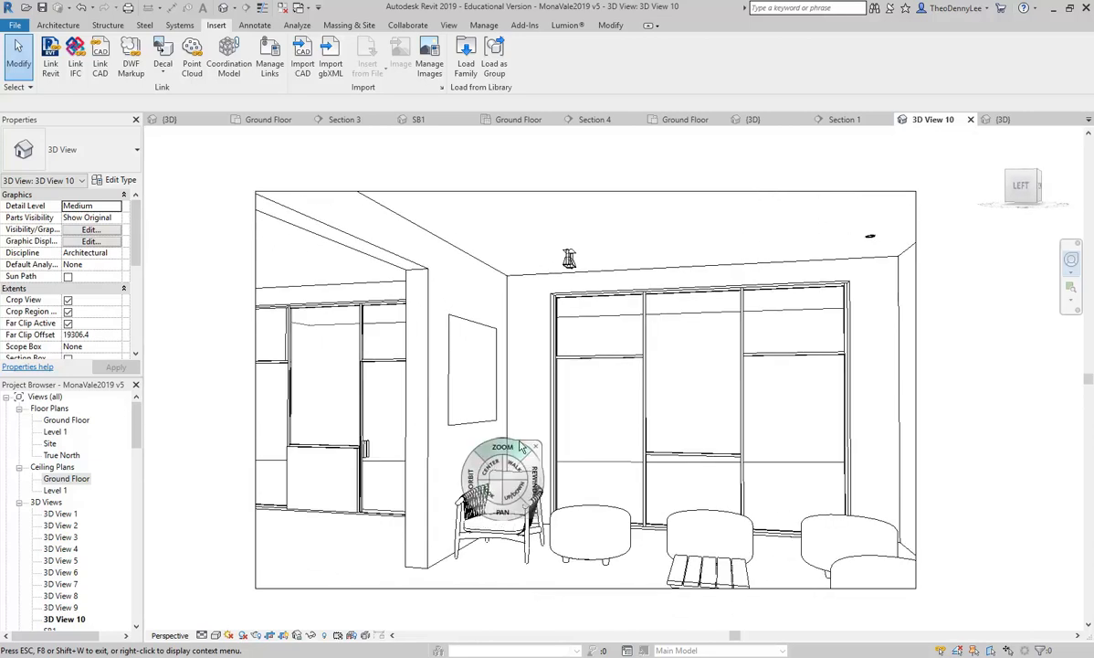
left_click(536, 448)
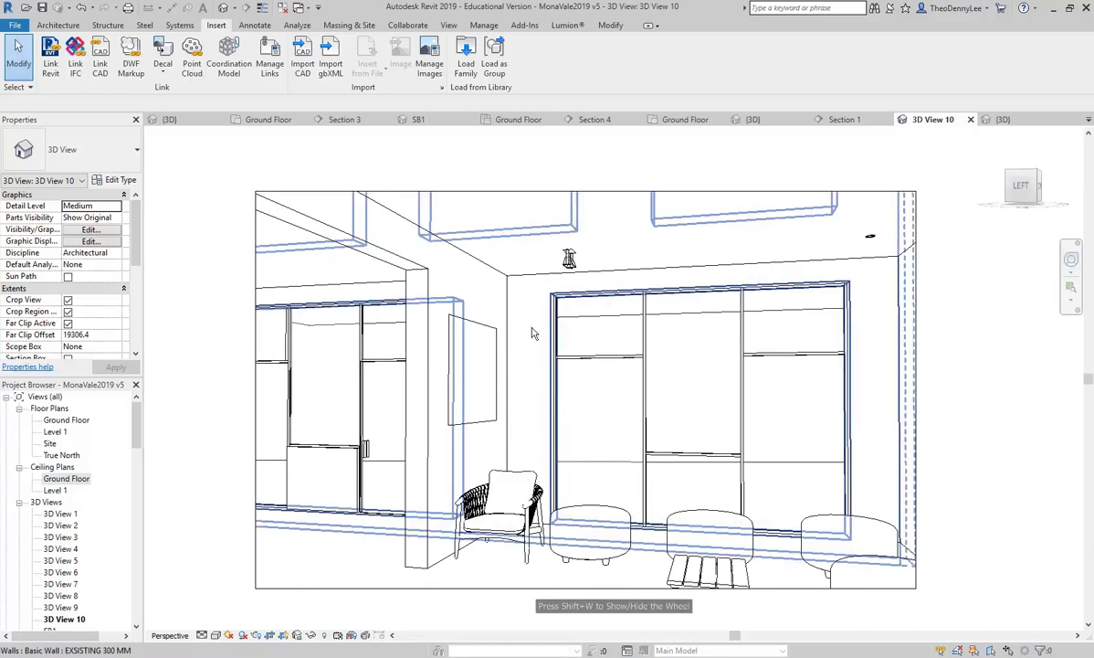
Step: Check the spot downlight's type, render 3D View 10 at Draft quality with Interior: Artificial only lighting, and close the rendering settings
left_click(571, 270)
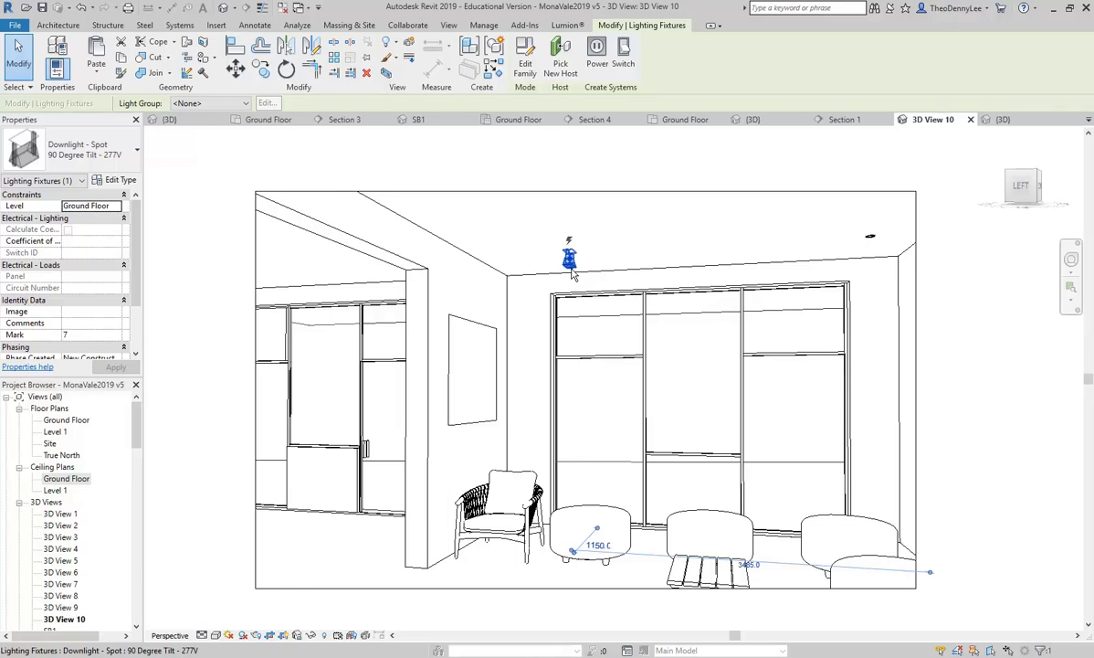
key("Escape")
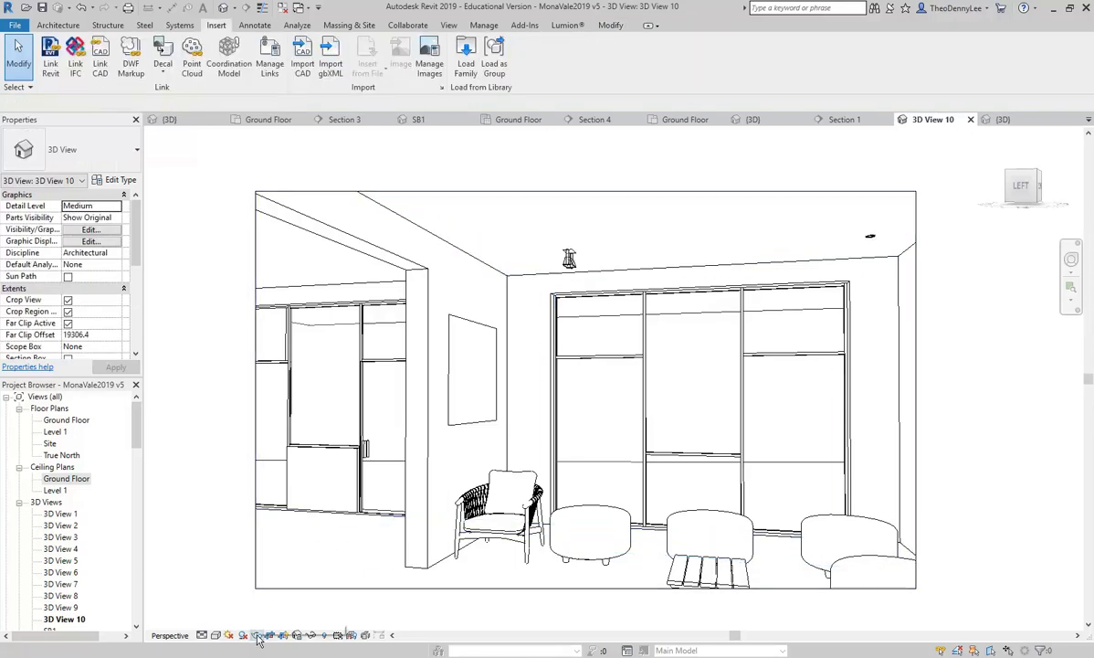
left_click(257, 635)
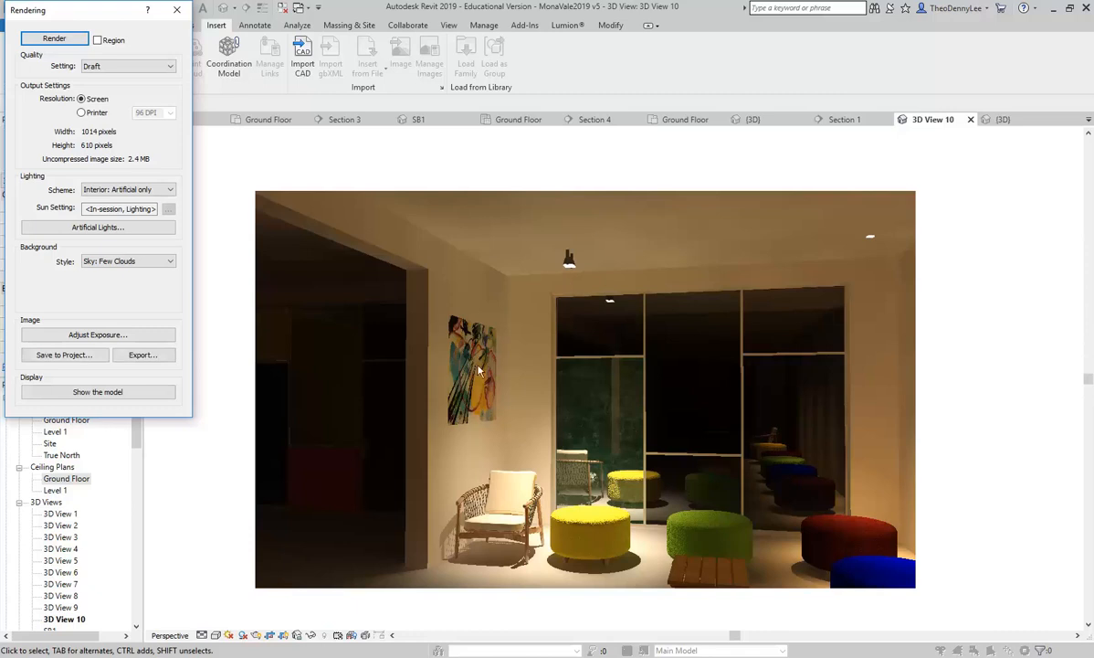
left_click(178, 13)
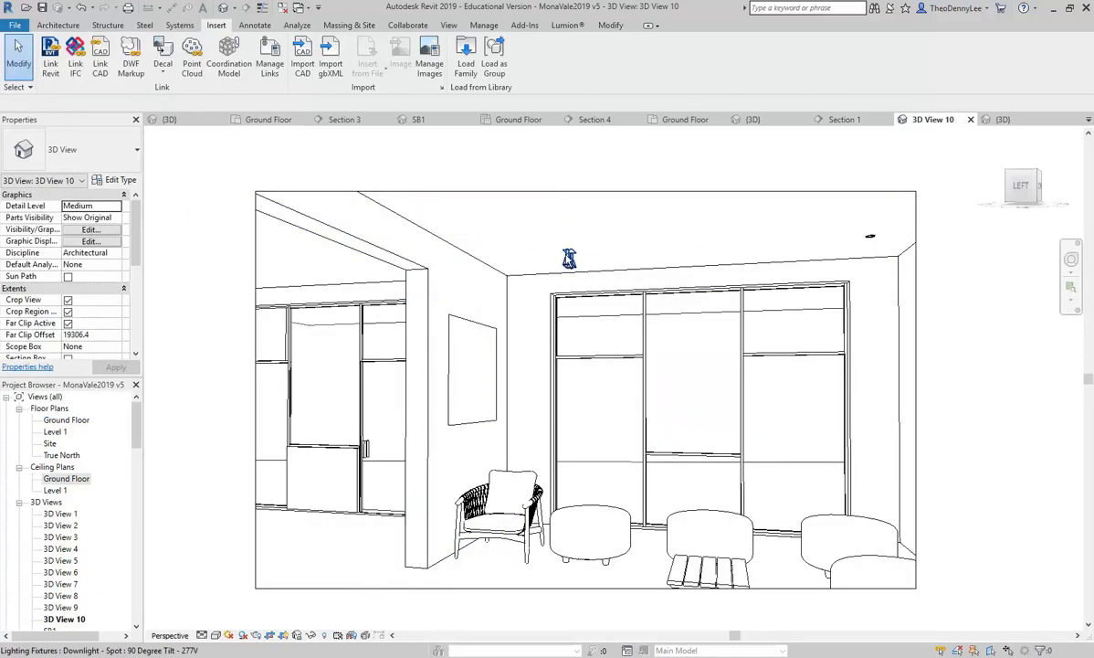
Step: Change the spot downlight near the painting to the 60 Degree Tilt - 277V type
left_click(568, 260)
left_click(81, 149)
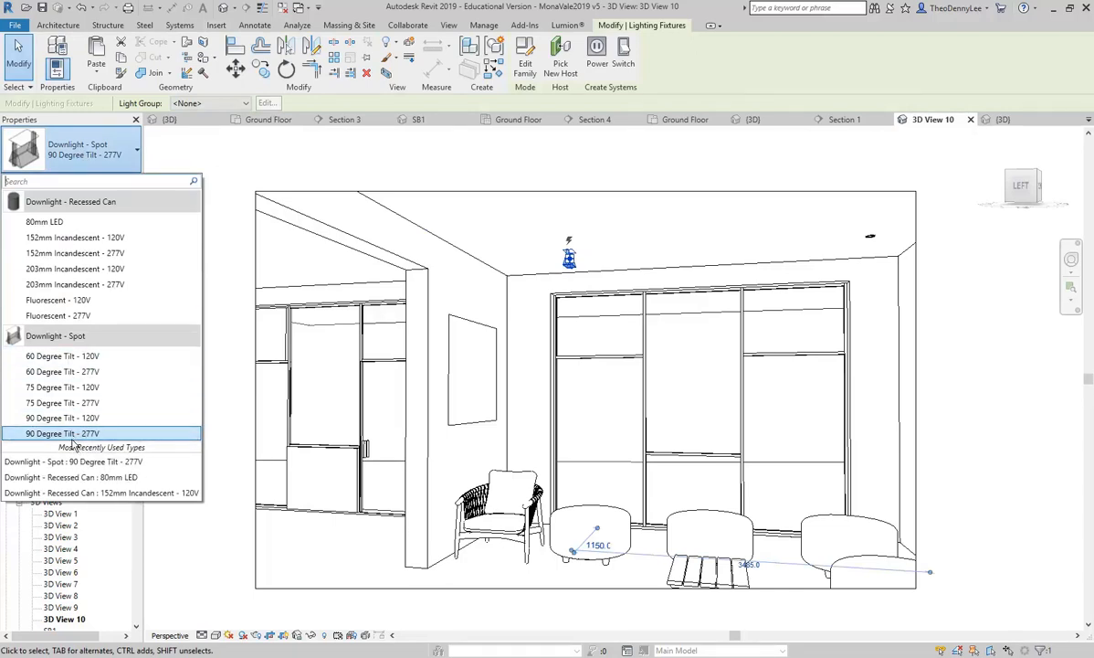
left_click(61, 371)
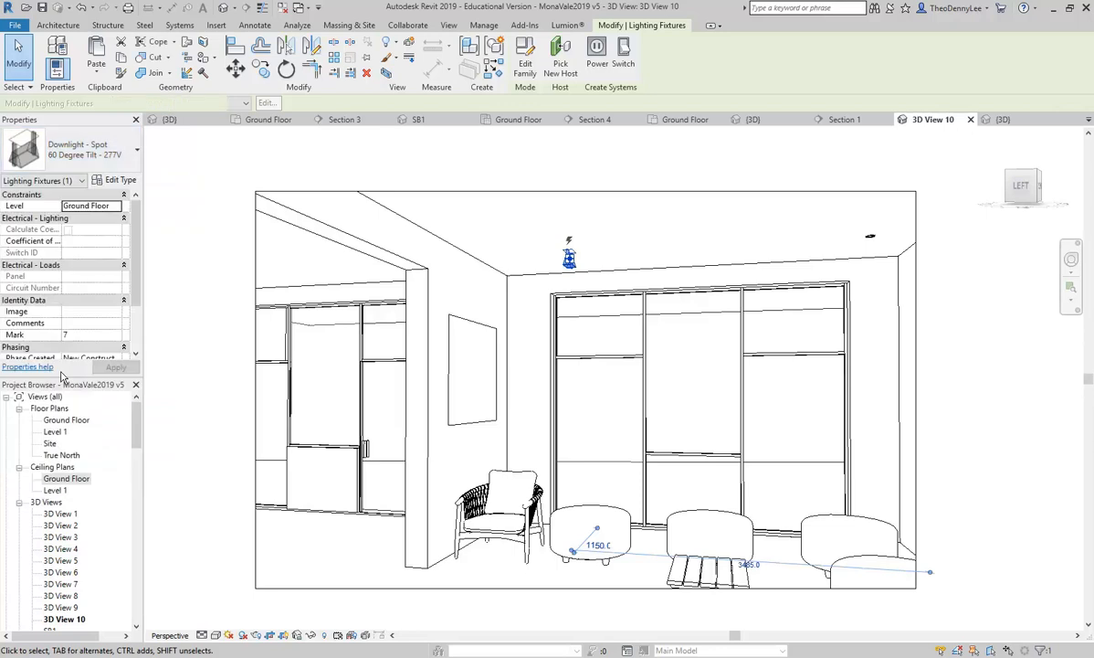
scroll(602, 242, "up", 5)
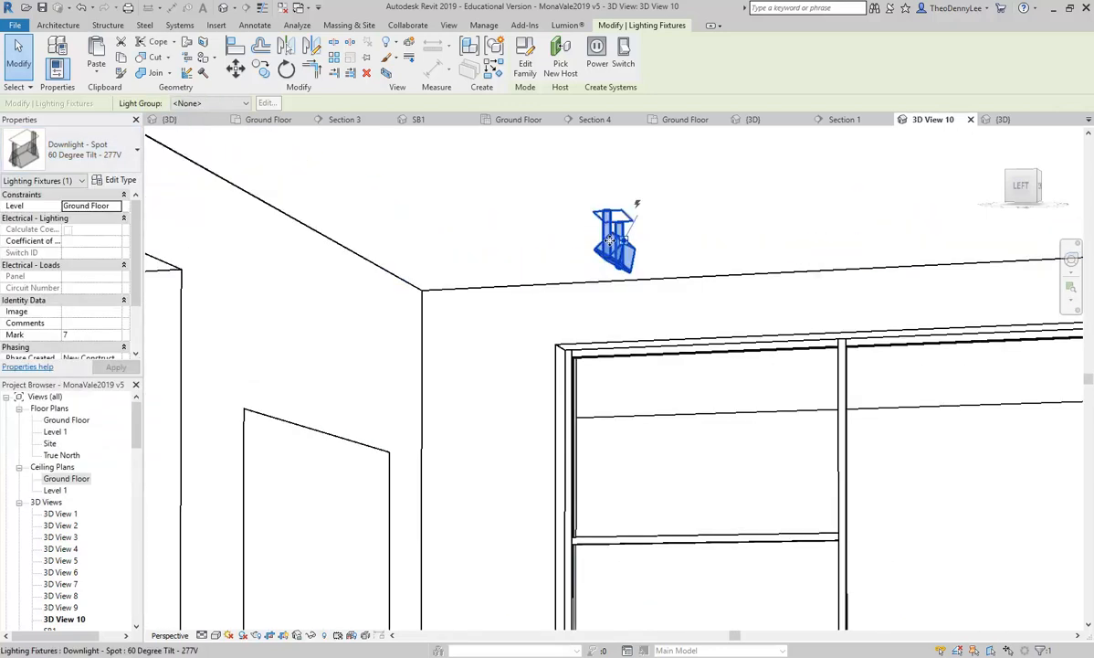
Step: Examine the photometric type parameters of the spot downlight, including its tilt angle, and close the type properties
left_click(105, 148)
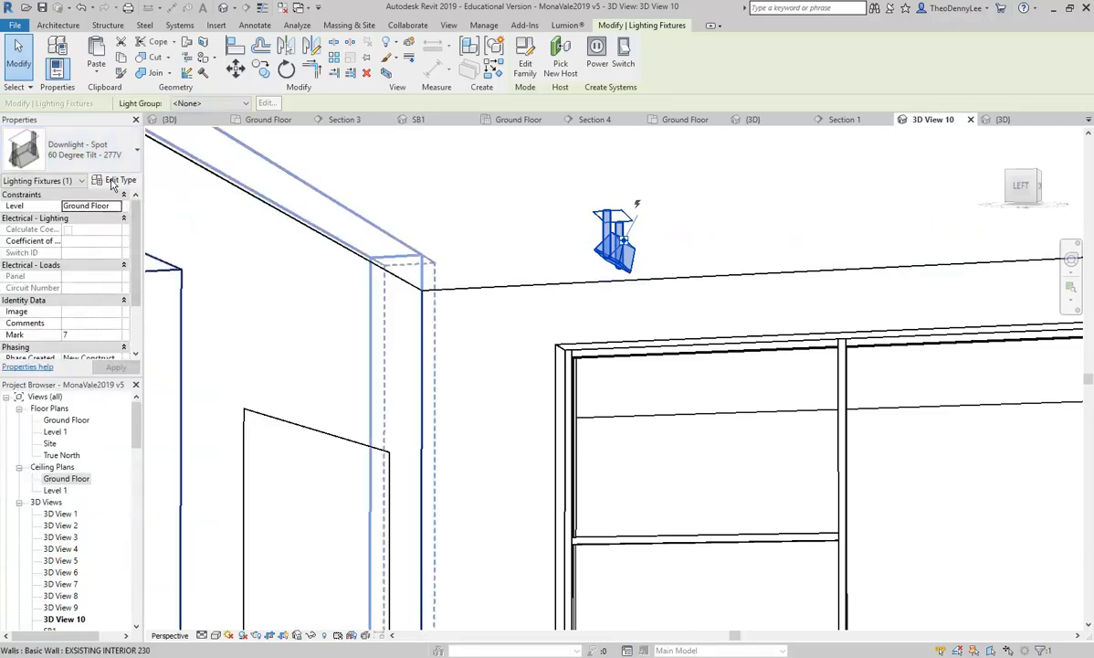
left_click(113, 183)
scroll(607, 396, "down", 5)
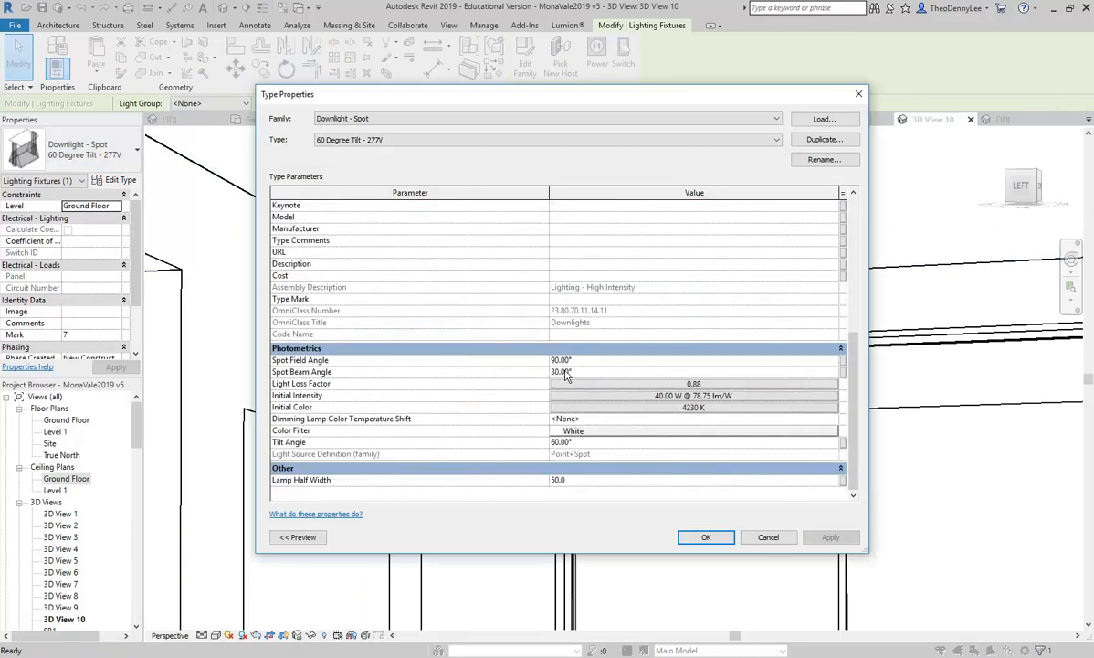
left_click(588, 444)
left_click(696, 537)
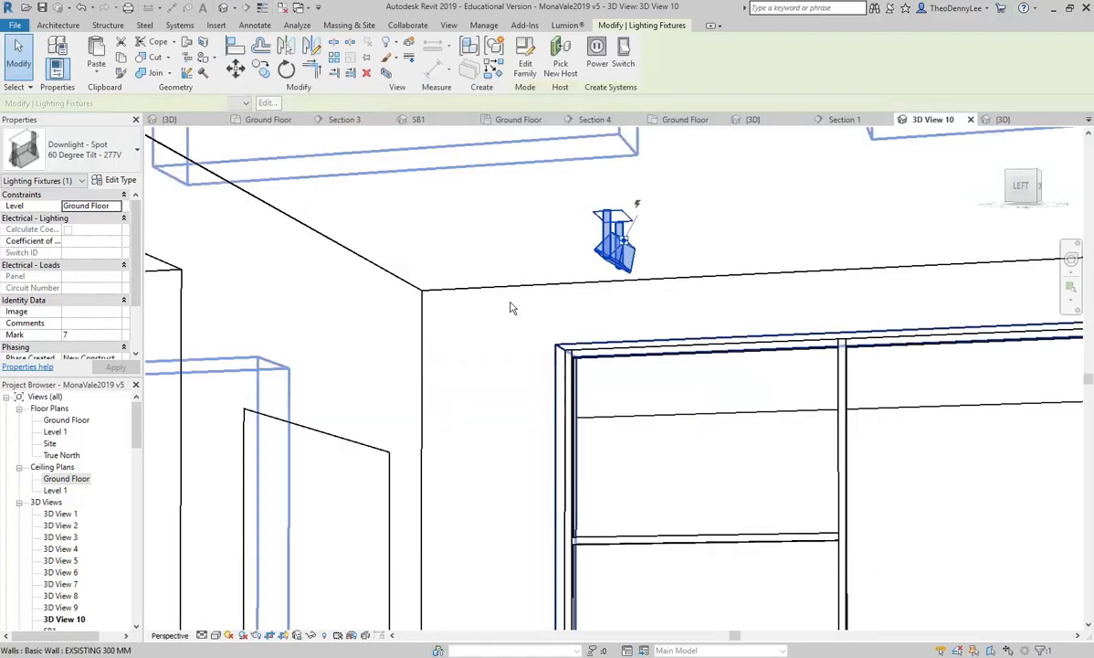
Step: Clear the downlight selection and render 3D View 10 at Draft quality with Interior: Artificial only lighting
key("Escape")
scroll(430, 462, "down", 2)
middle_click_drag(430, 462, 399, 465)
left_click(257, 634)
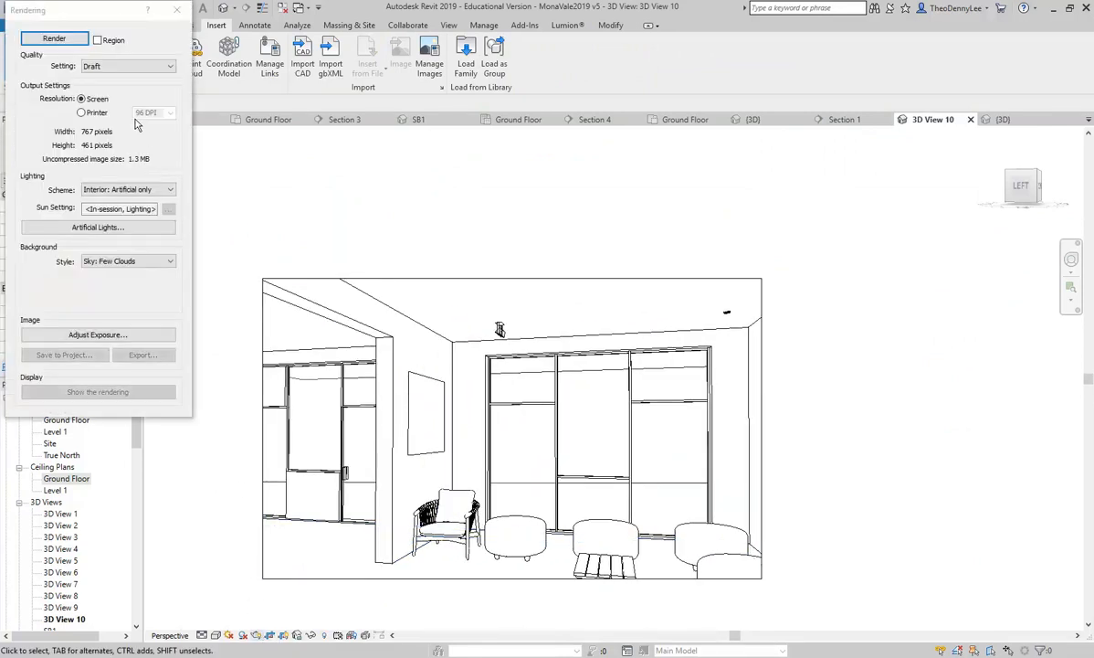
left_click(57, 40)
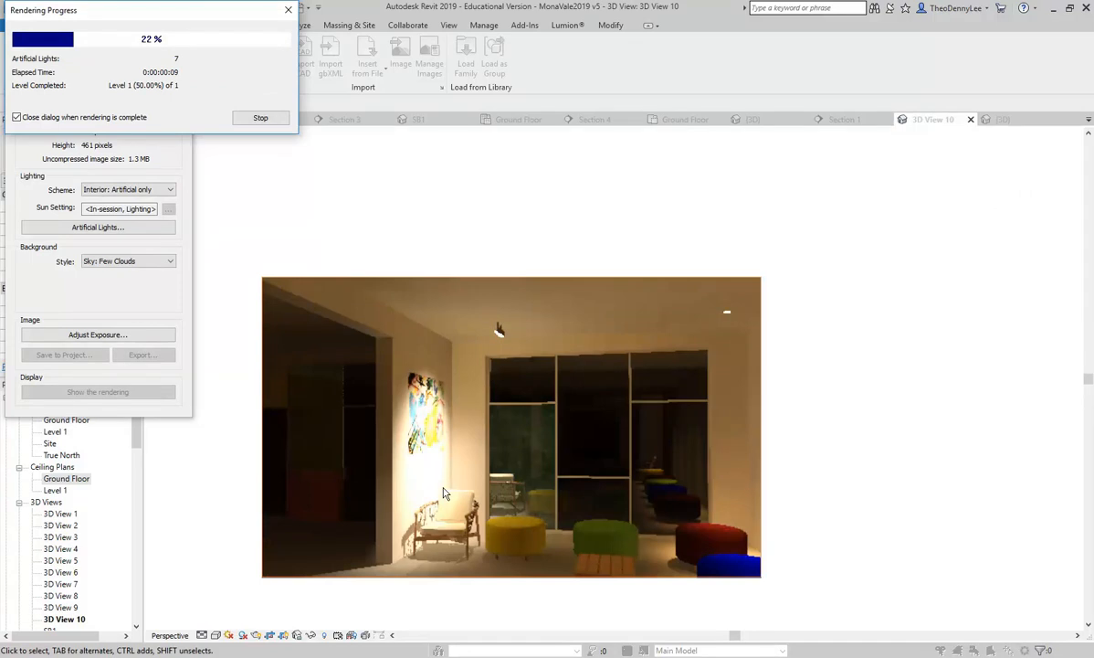
Step: Stop the running render of 3D View 10 and close the rendering settings
left_click(263, 120)
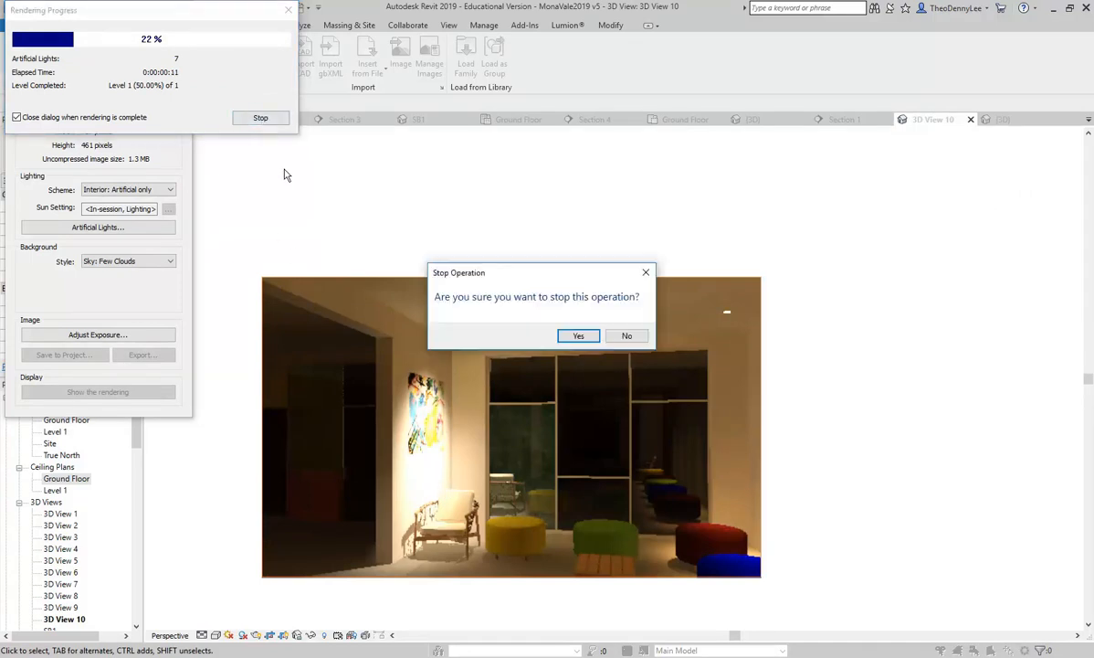
left_click(578, 336)
left_click(179, 11)
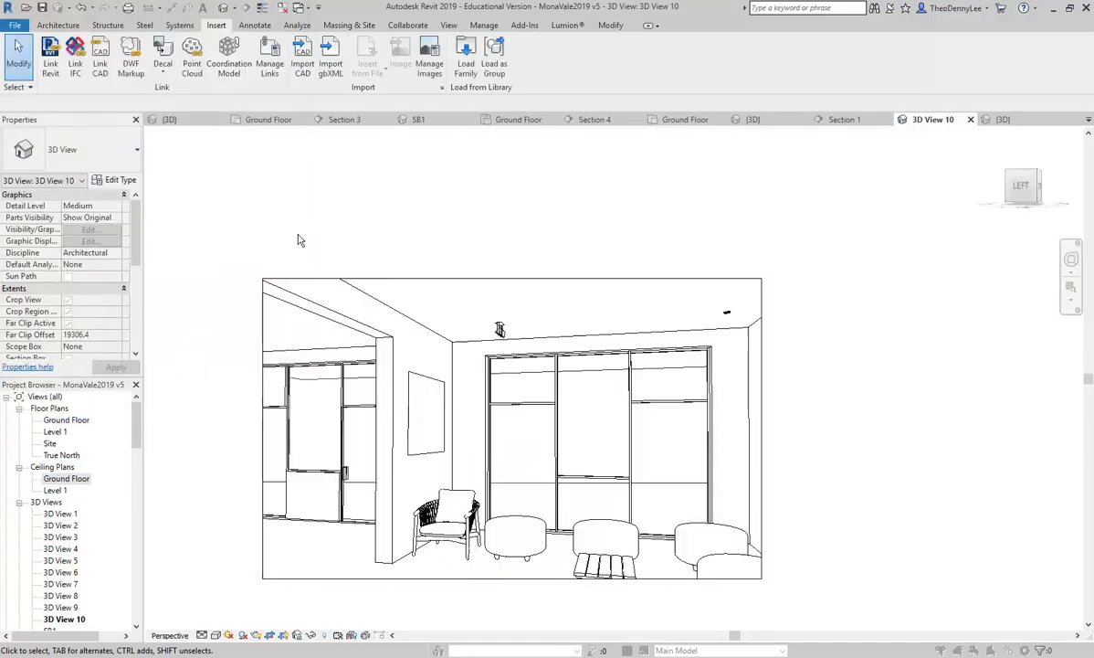
Step: Open the type properties of the spot downlight near the painting and examine its advanced light loss factor settings without changing them
scroll(486, 371, "up", 1)
middle_click_drag(486, 372, 522, 333)
scroll(521, 332, "up", 2)
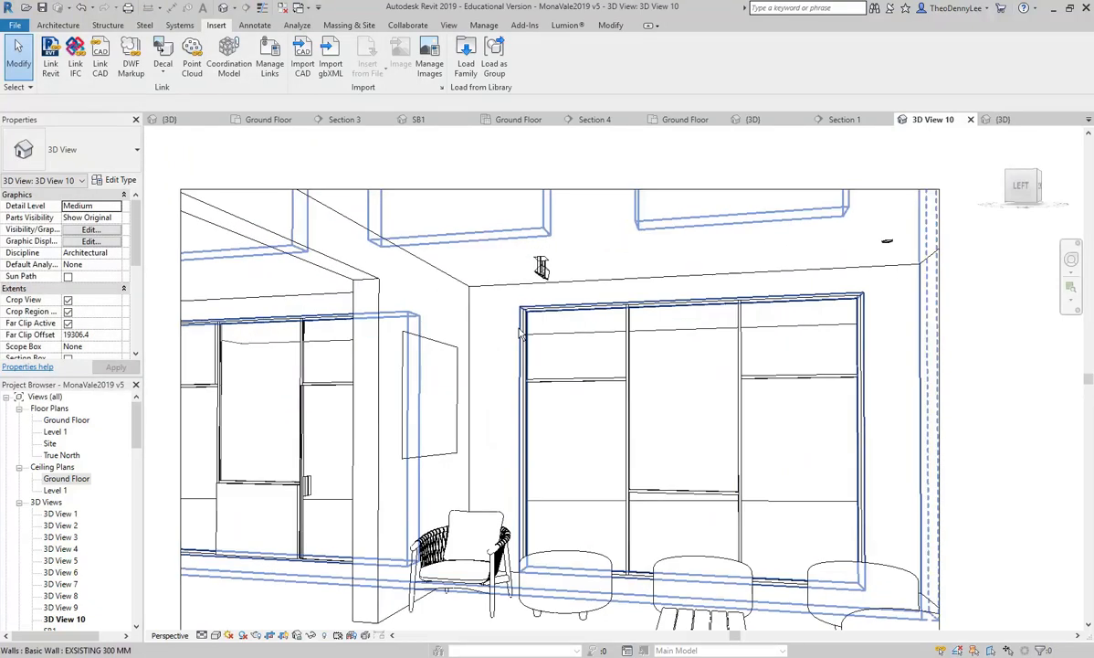
scroll(525, 315, "down", 2)
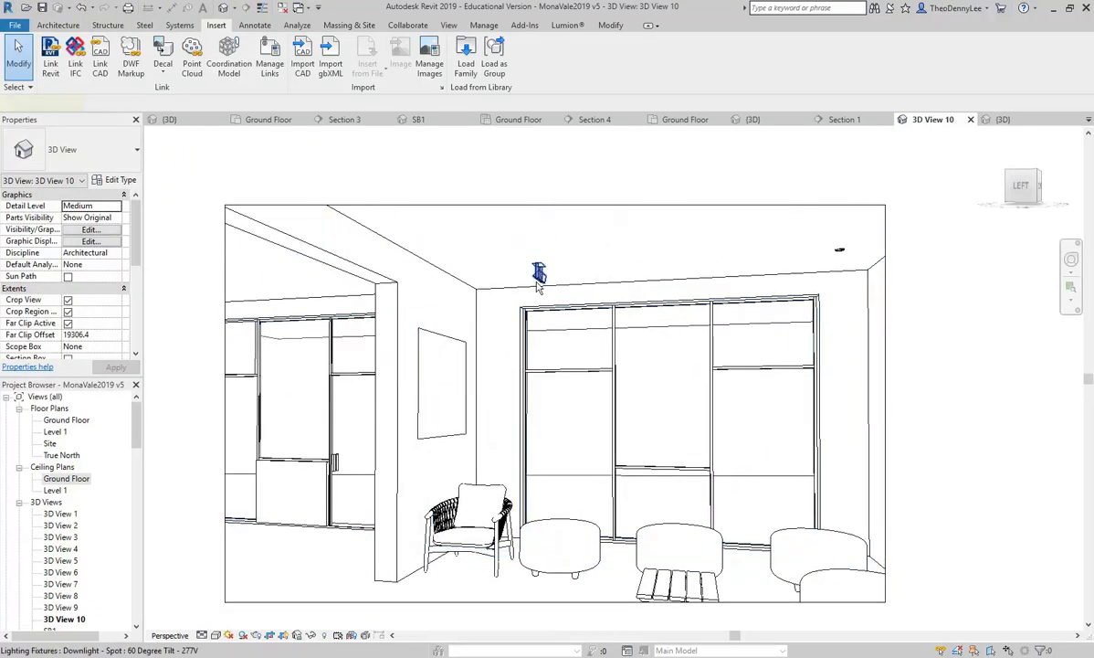
left_click(539, 283)
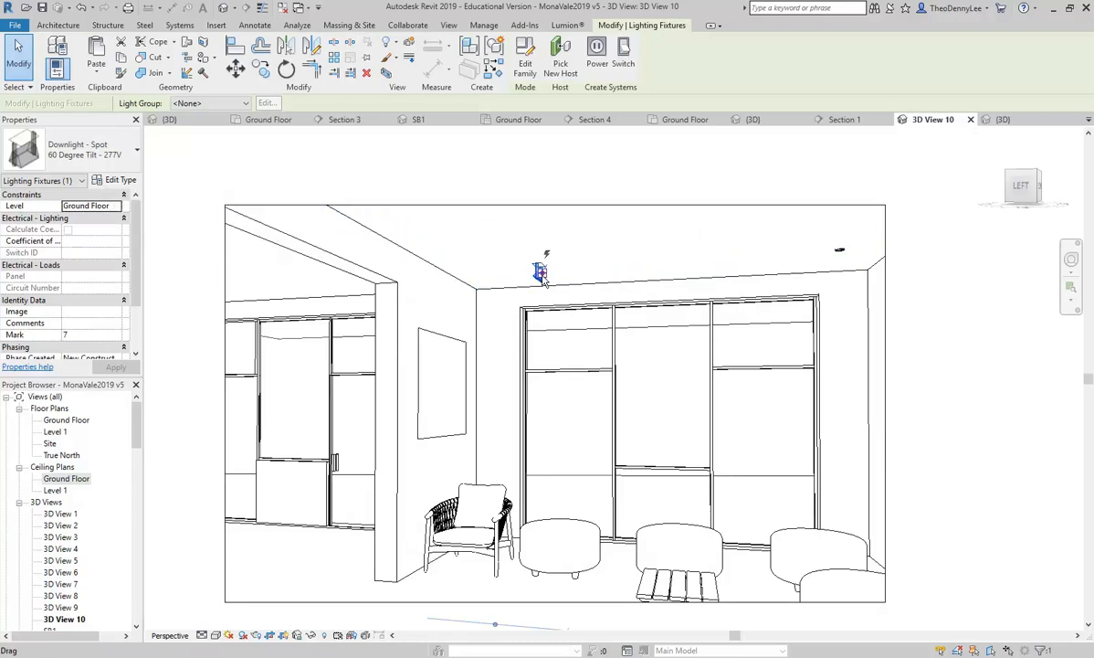
left_click(119, 180)
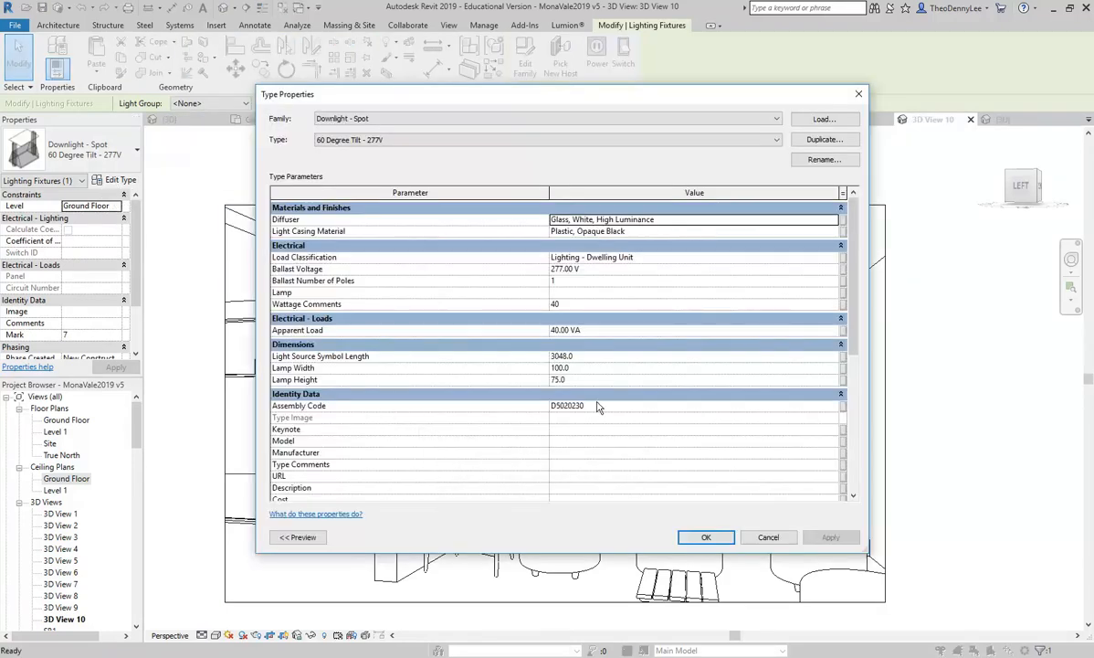
scroll(601, 390, "down", 5)
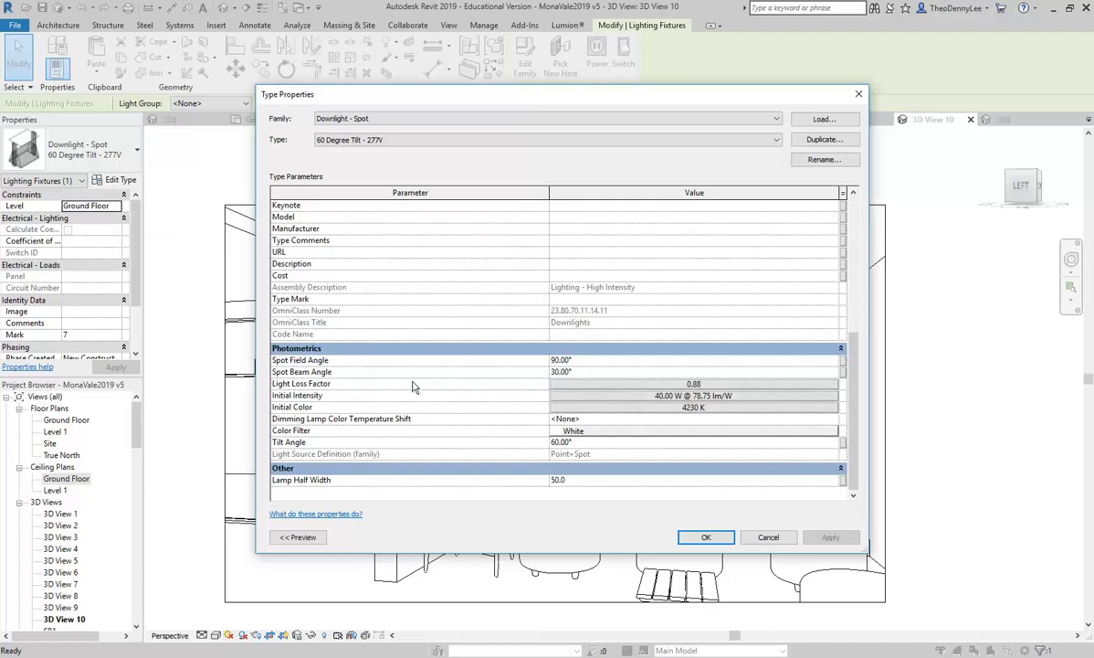
left_click(590, 385)
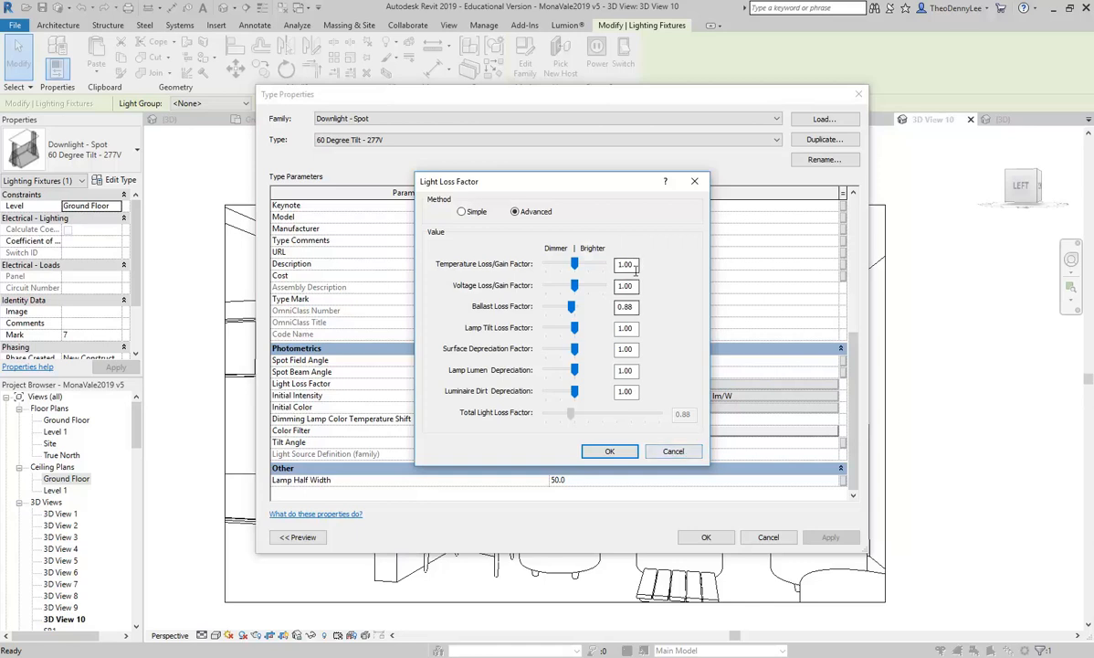
left_click(671, 452)
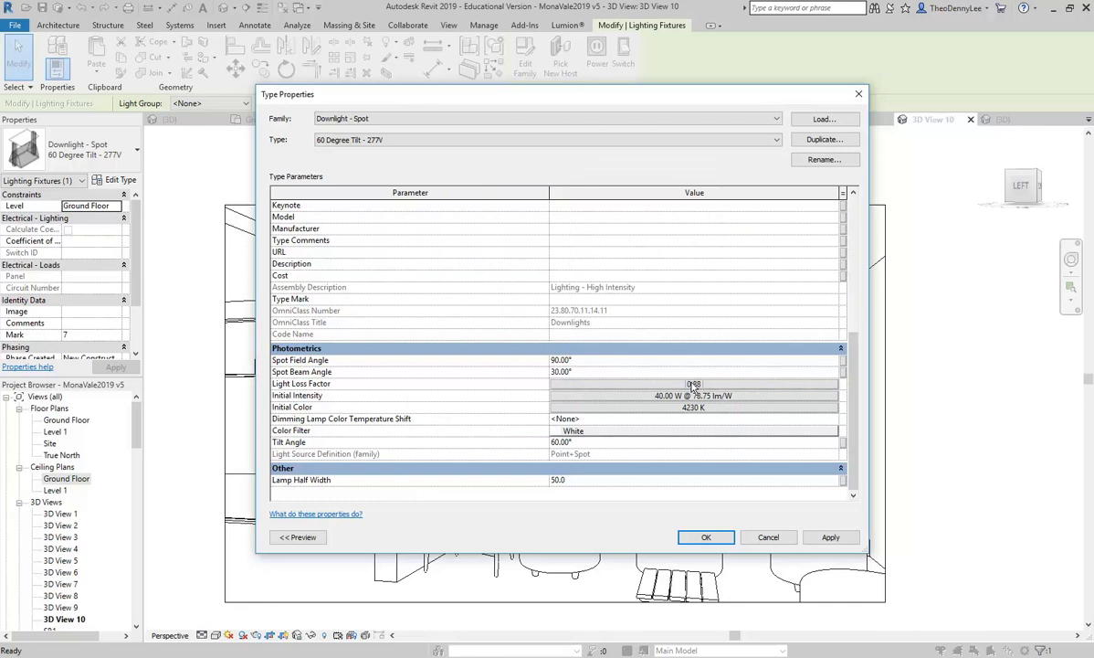
left_click(630, 384)
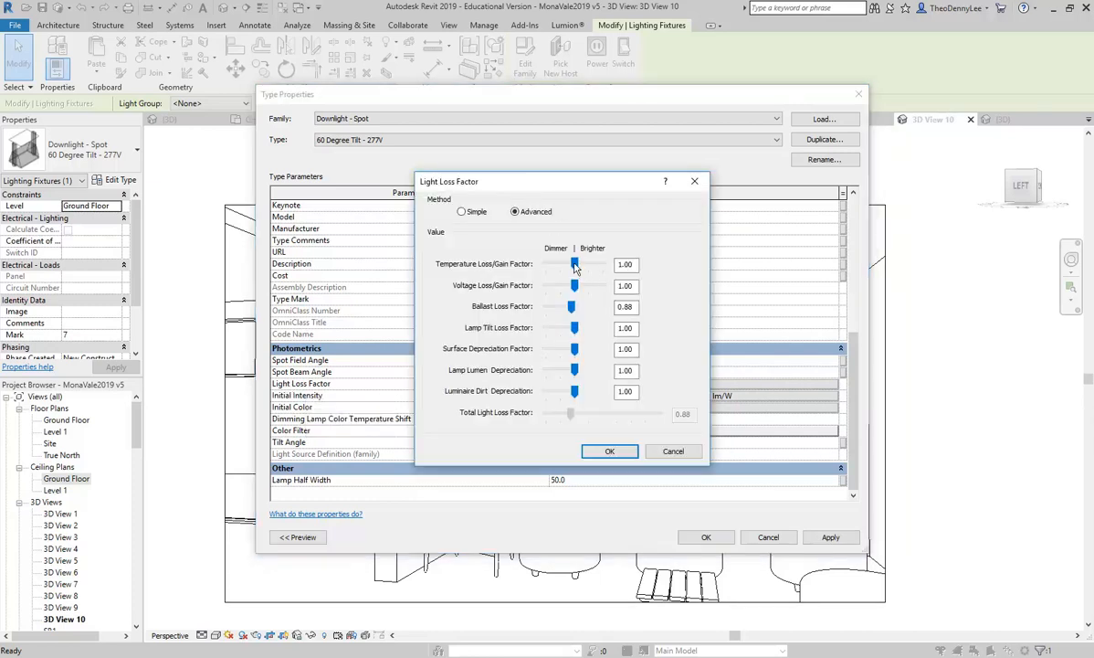
left_click(671, 453)
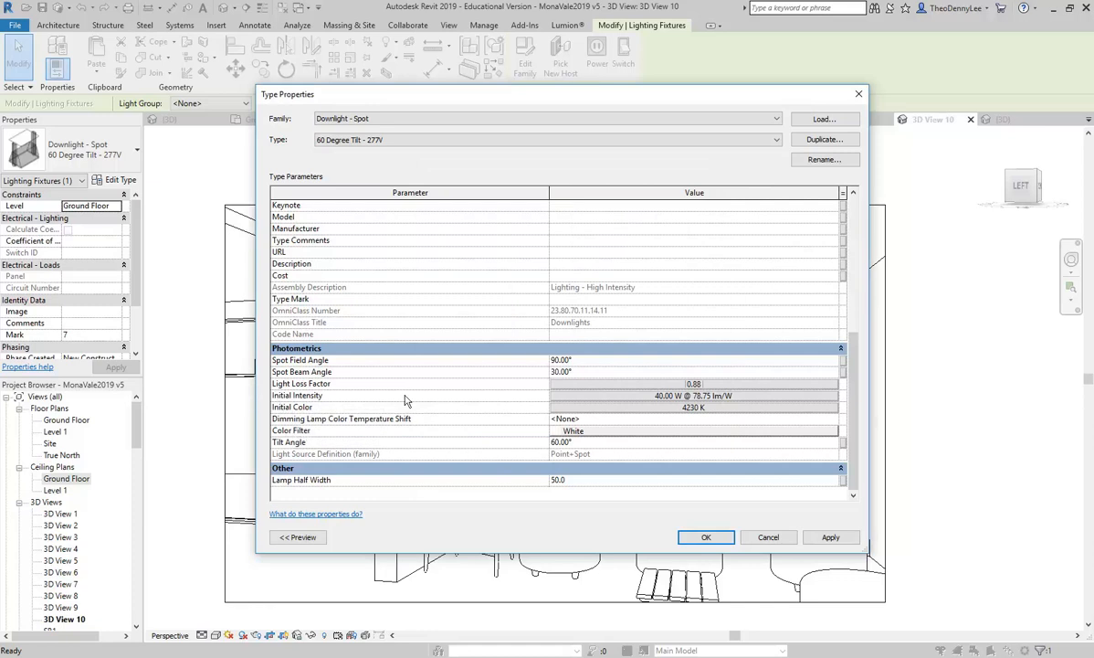
Step: Examine the wattage and efficacy in the spot downlight's initial intensity settings and switch the intensity definition to Luminous Flux
left_click(719, 398)
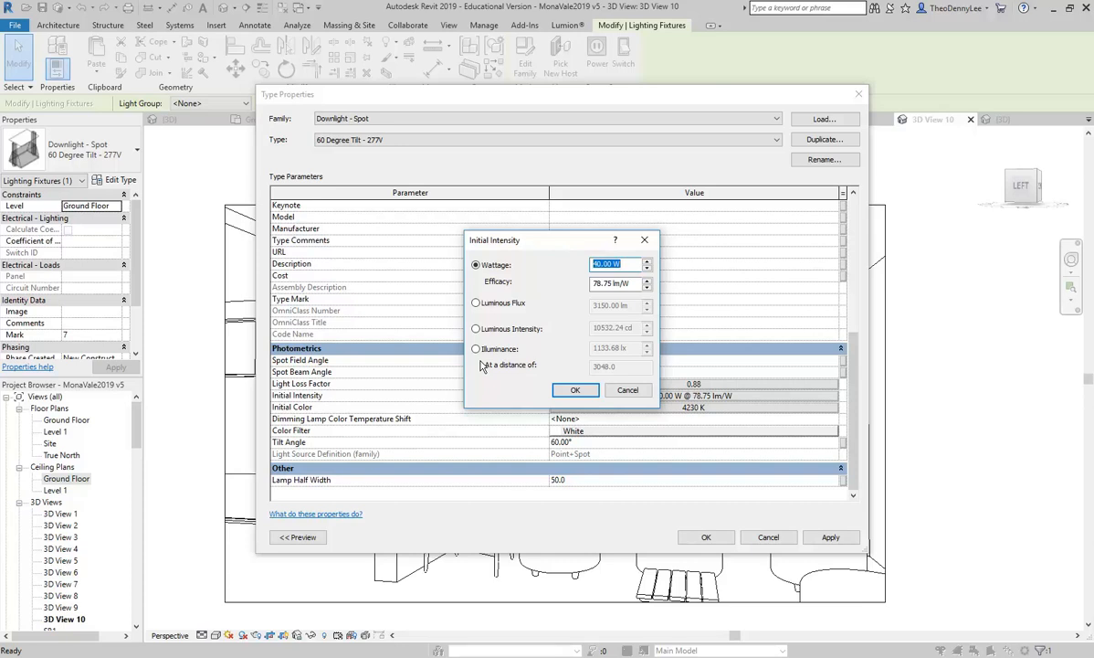
left_click(626, 283)
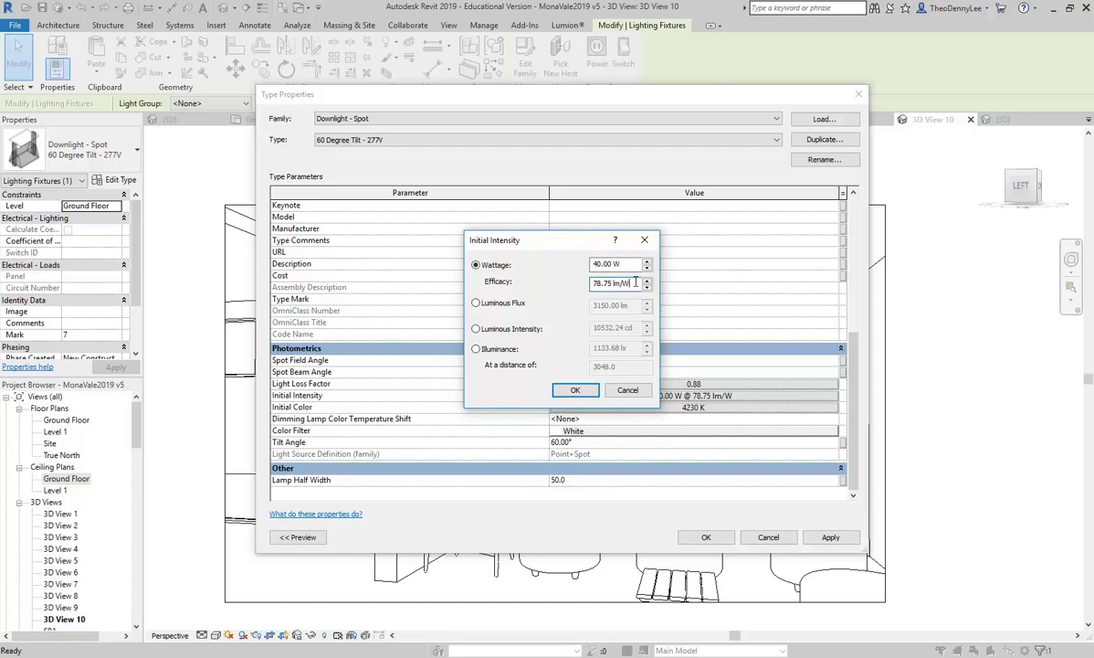
key("shift+Tab")
key("Tab")
left_click(630, 264)
left_click_drag(631, 263, 525, 263)
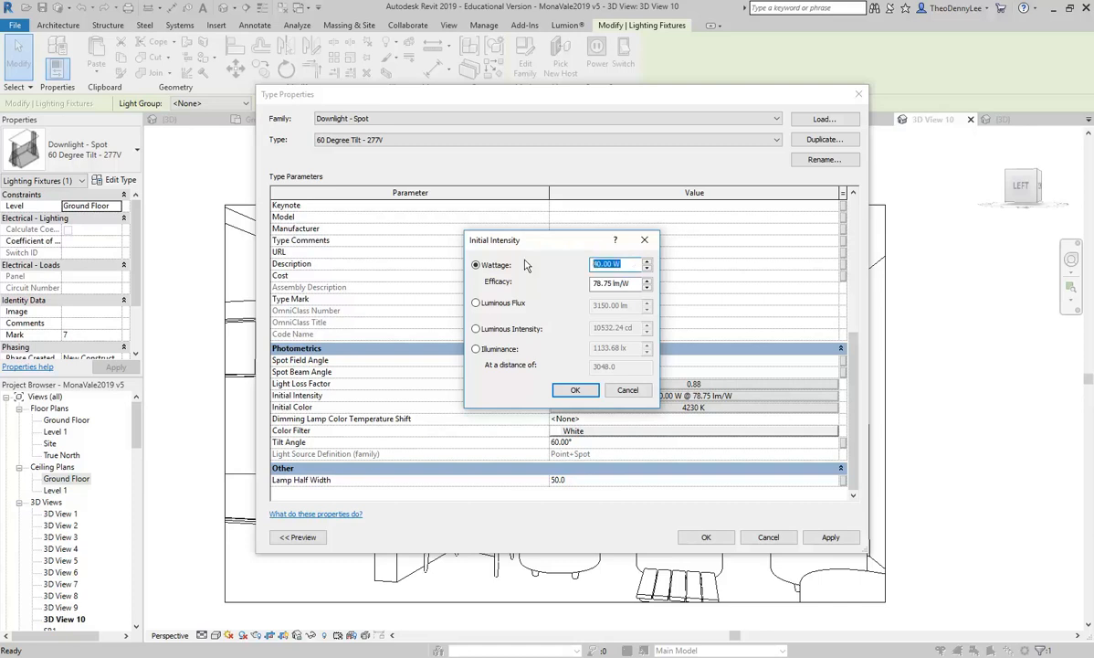
left_click(625, 265)
left_click_drag(625, 265, 582, 265)
left_click(632, 283)
left_click(628, 263)
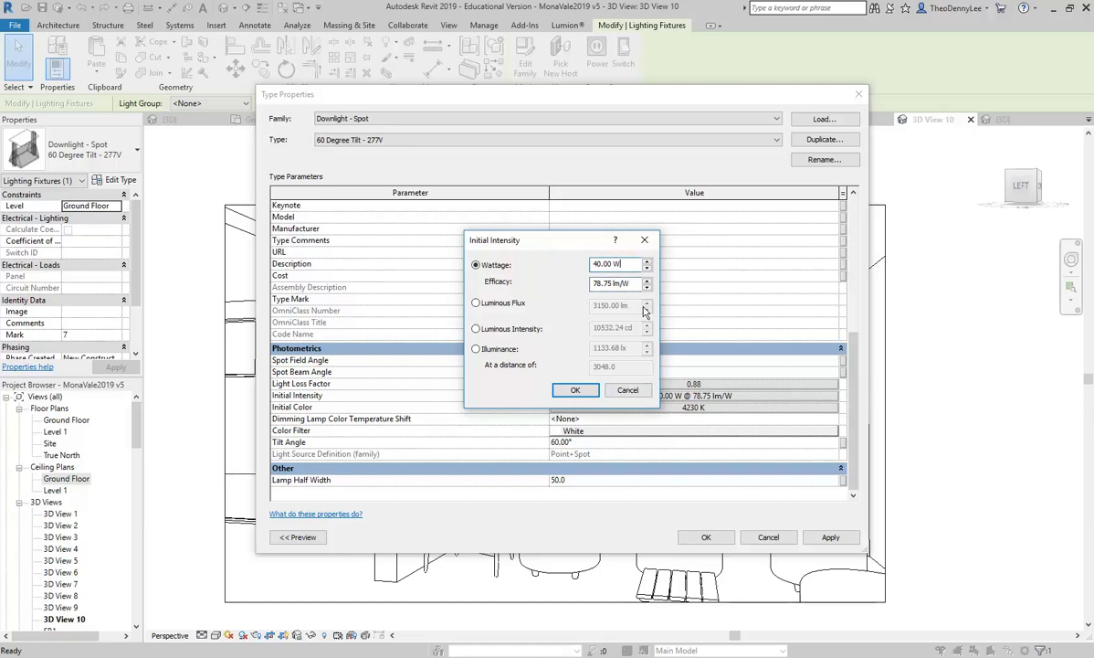
left_click(477, 302)
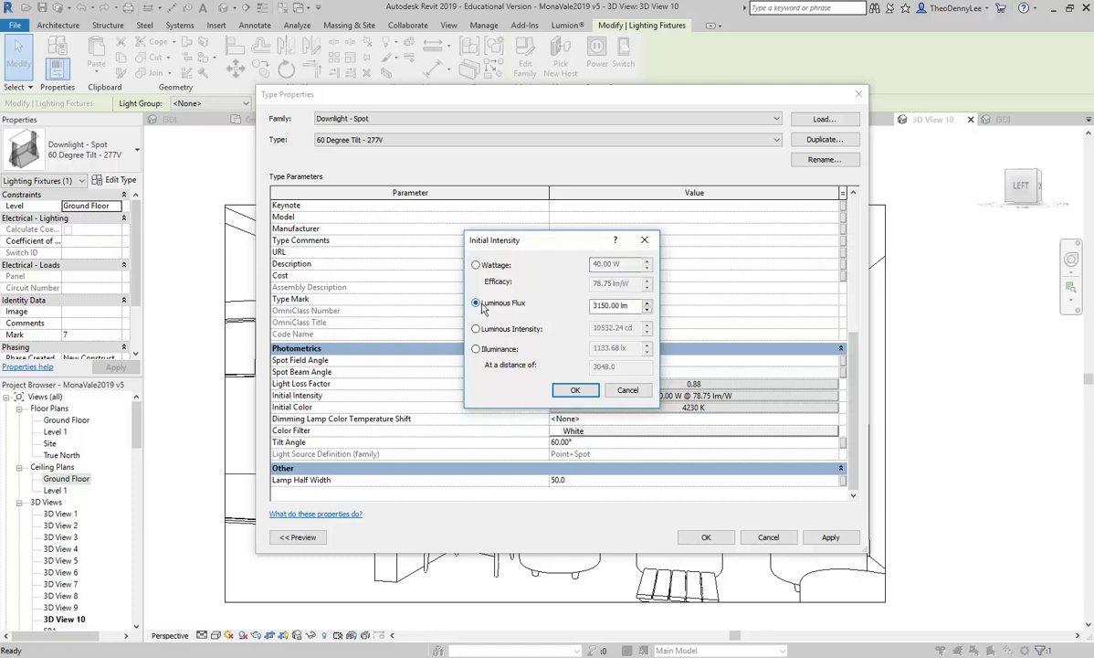
Step: Compare the luminous flux and luminous intensity modes for the downlight type's initial intensity
left_click(559, 425)
left_click(476, 329)
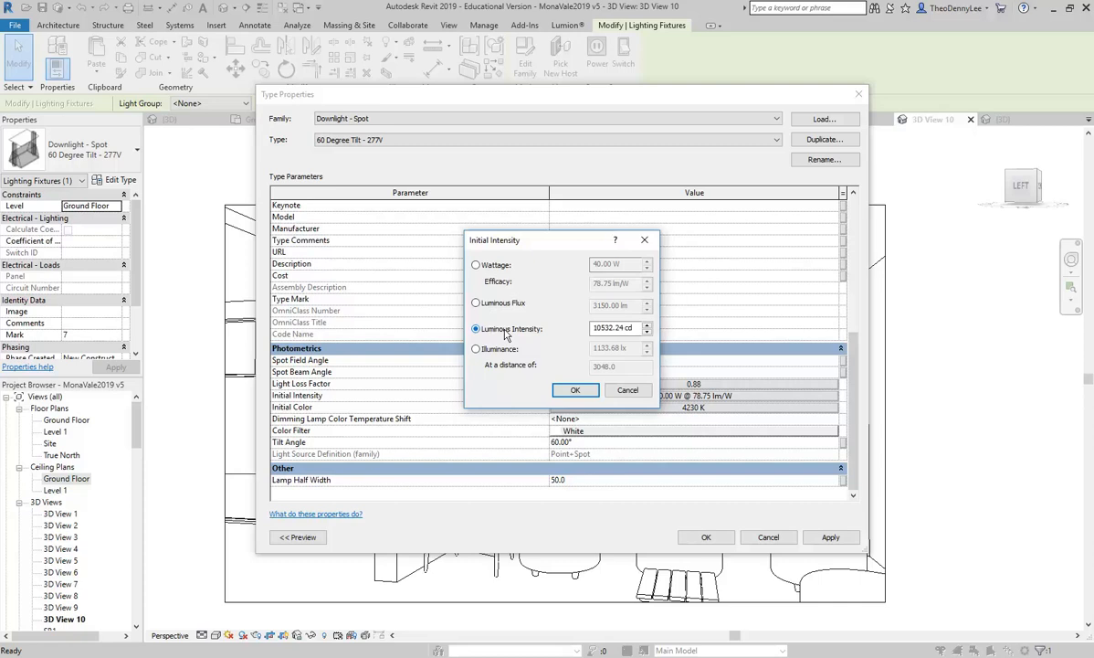
left_click(476, 302)
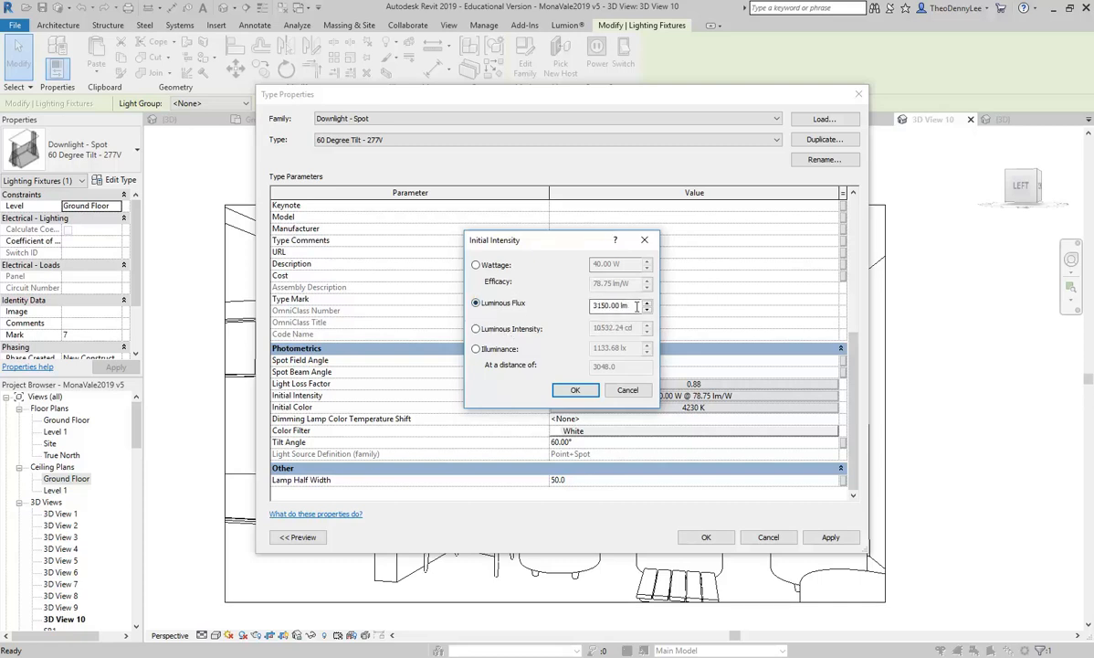
left_click(500, 330)
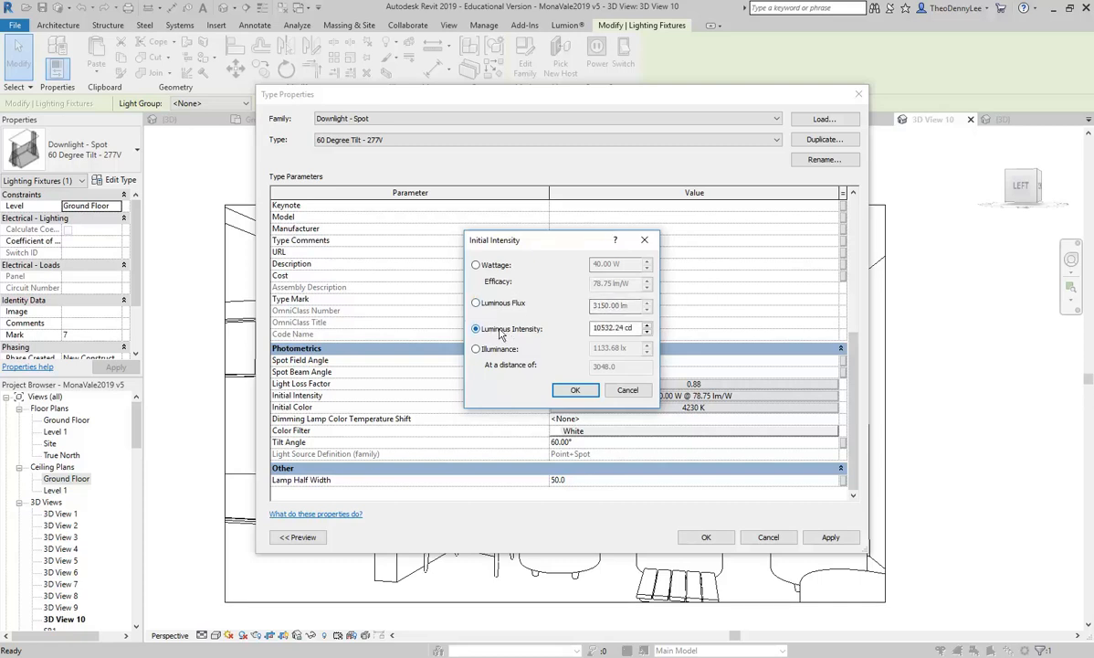
left_click(476, 302)
left_click(493, 330)
Step: Define the downlight type's initial intensity by a luminous flux of 800 lm and accept the type changes
left_click(476, 304)
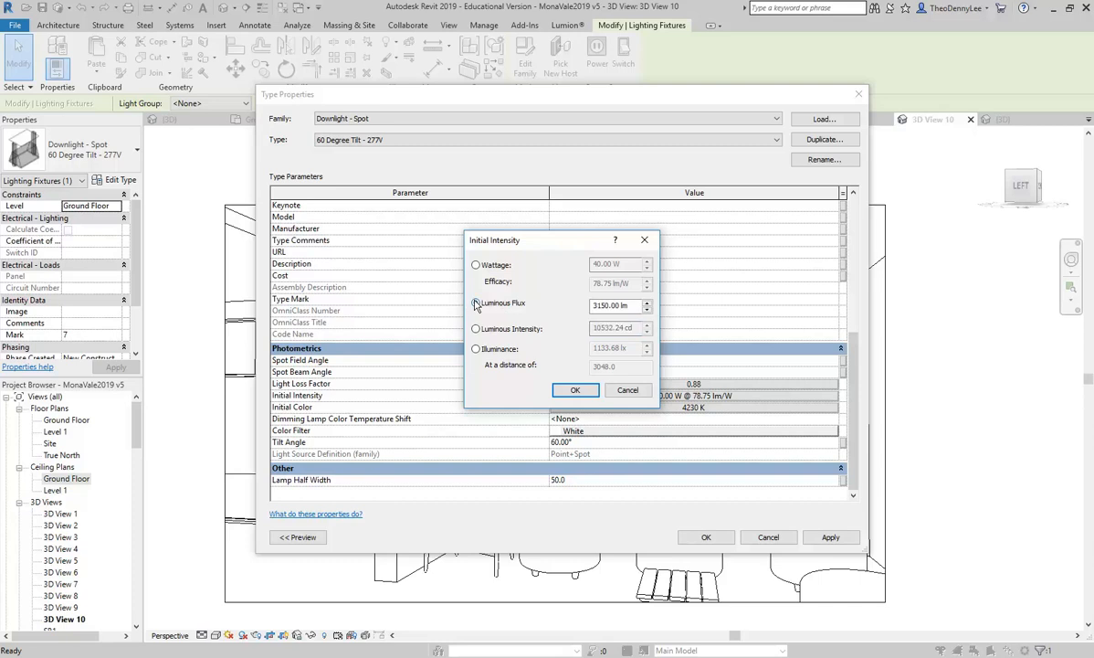
left_click(634, 308)
left_click_drag(634, 308, 559, 315)
type("800")
left_click(575, 390)
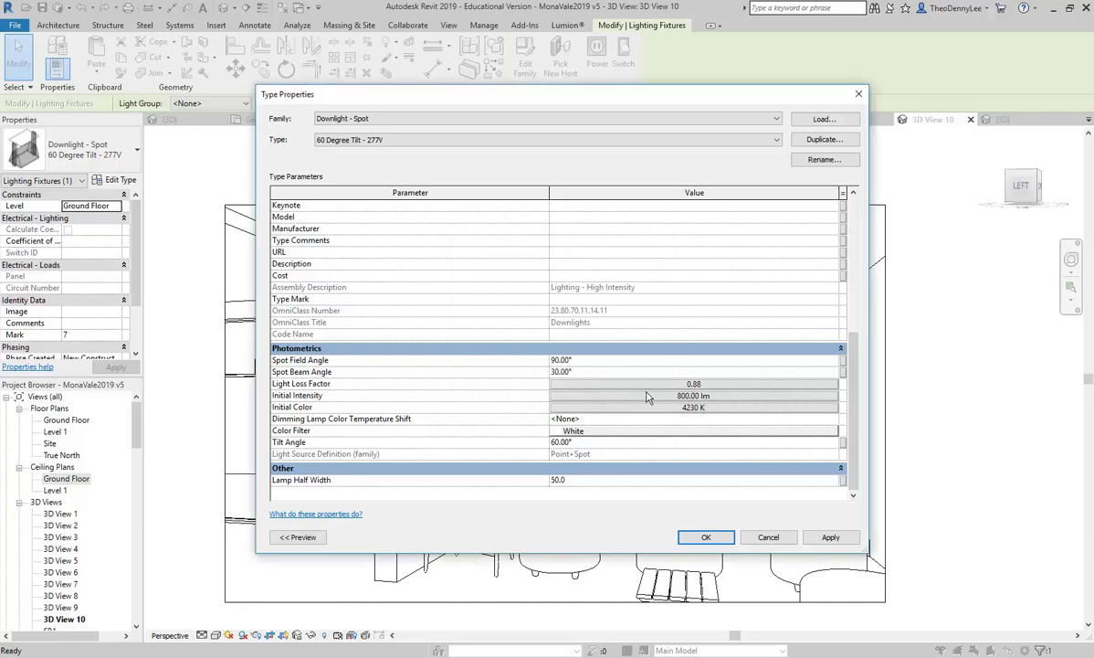
left_click(704, 539)
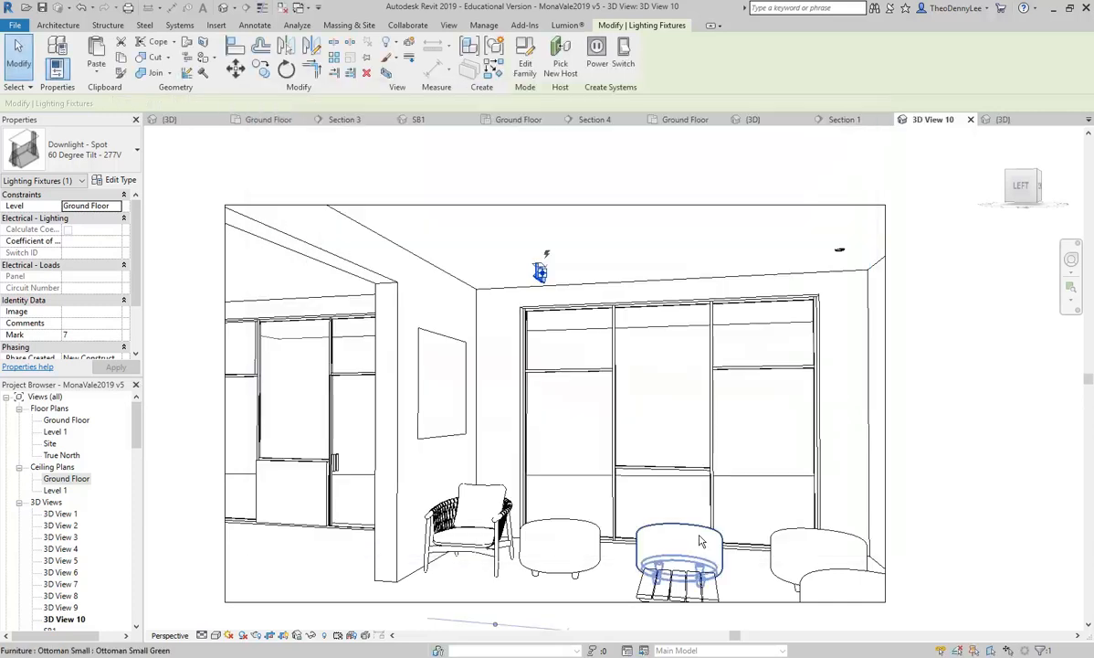
Step: Render 3D View 10 in draft quality with interior artificial lighting and return to the model view
key("r")
key("r")
left_click(54, 41)
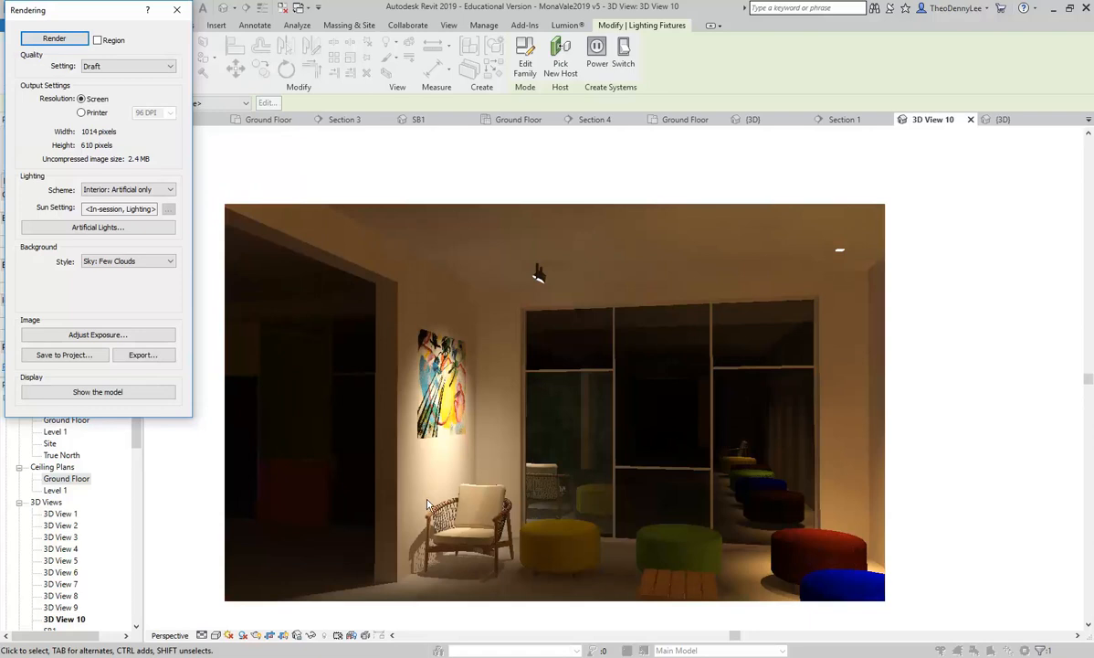
left_click(176, 10)
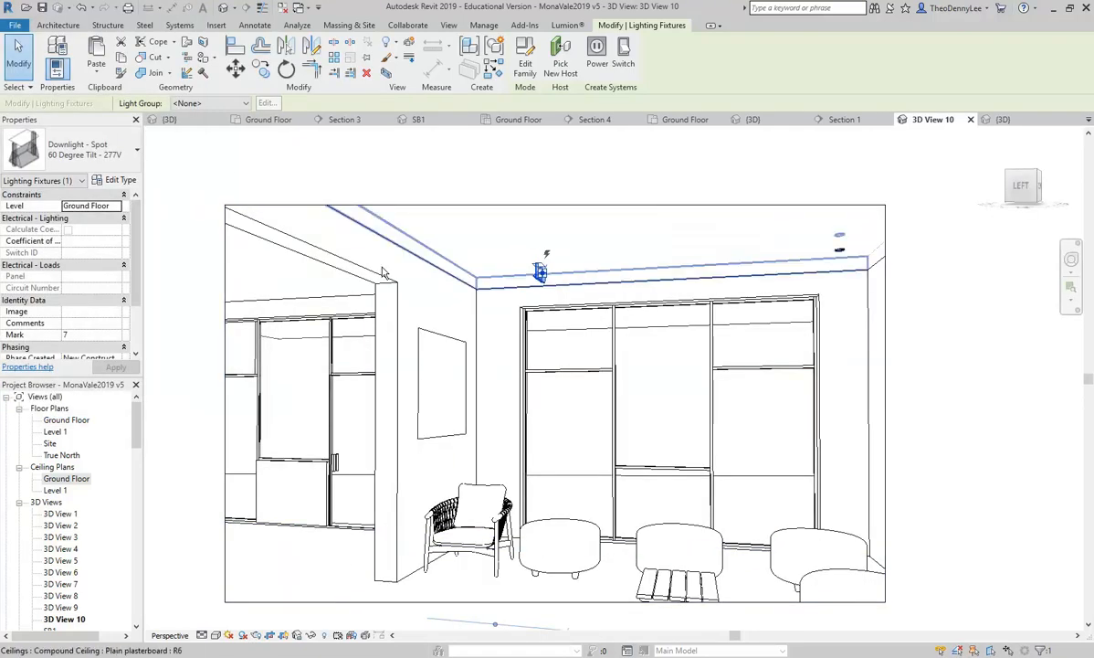
Step: Open the initial color settings of the selected downlight's type and review the available color presets
left_click(118, 180)
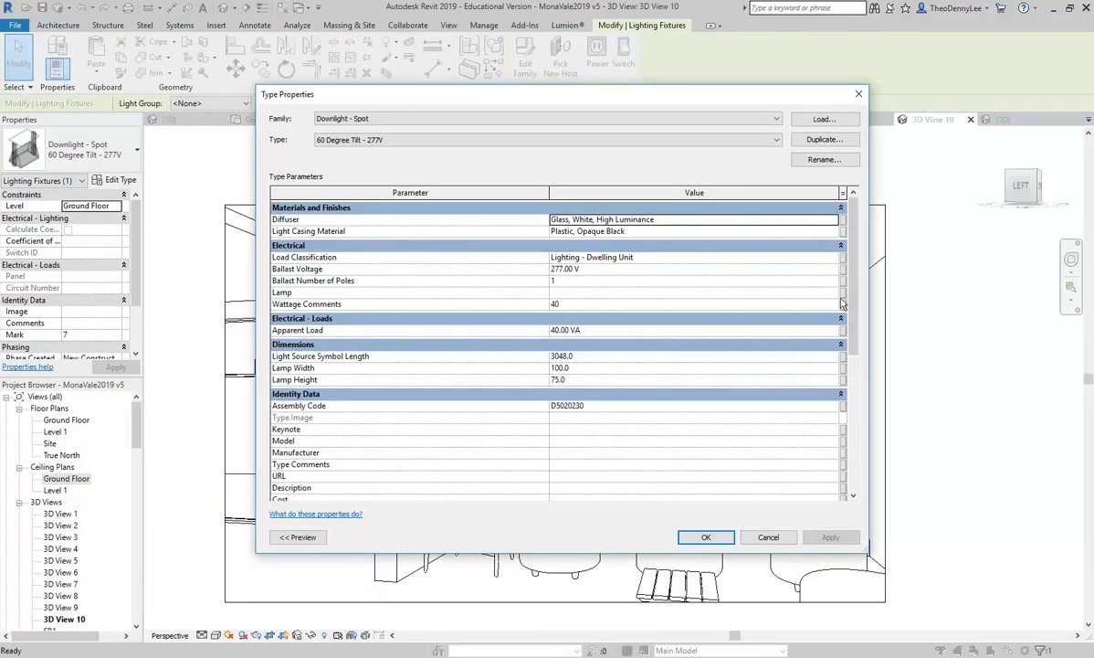
scroll(855, 289, "down", 6)
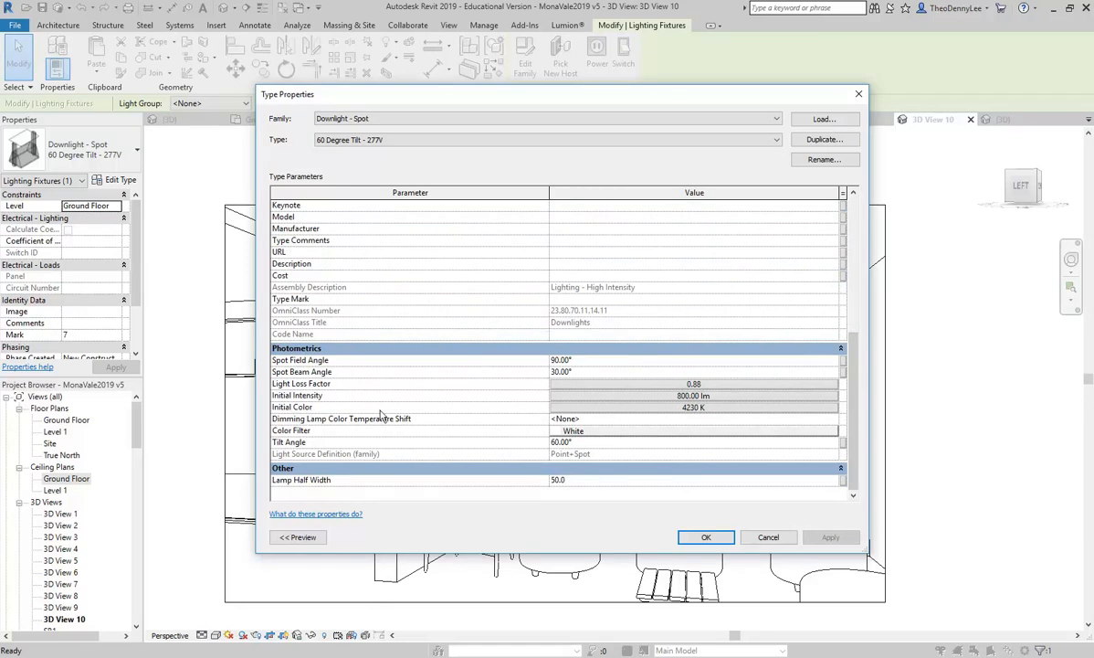
left_click(649, 408)
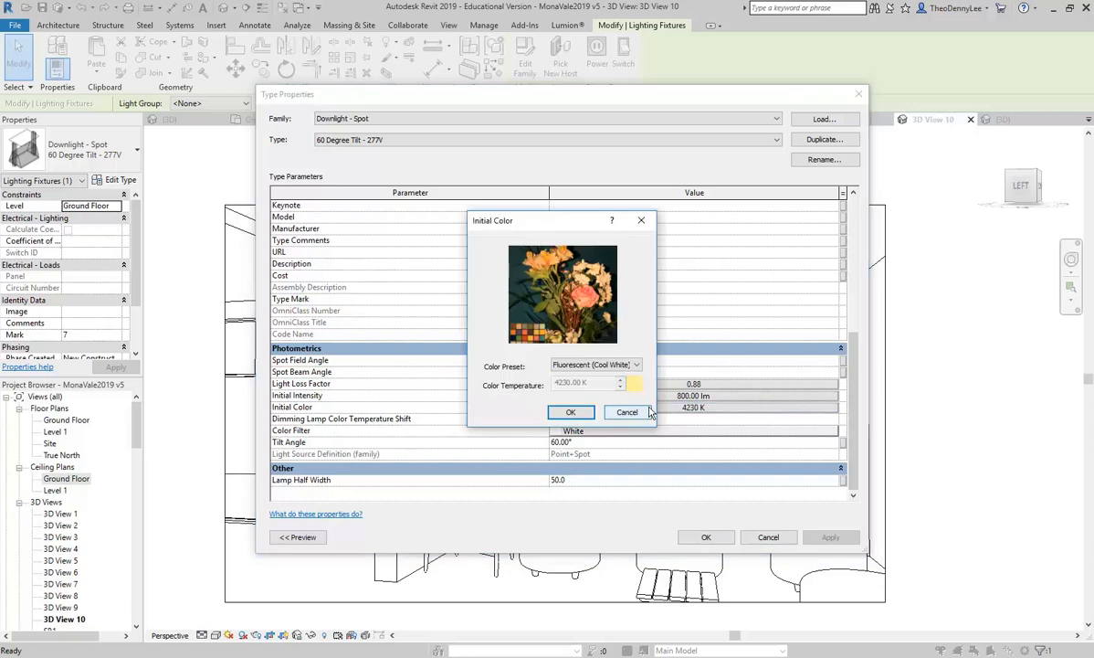
left_click_drag(552, 222, 504, 185)
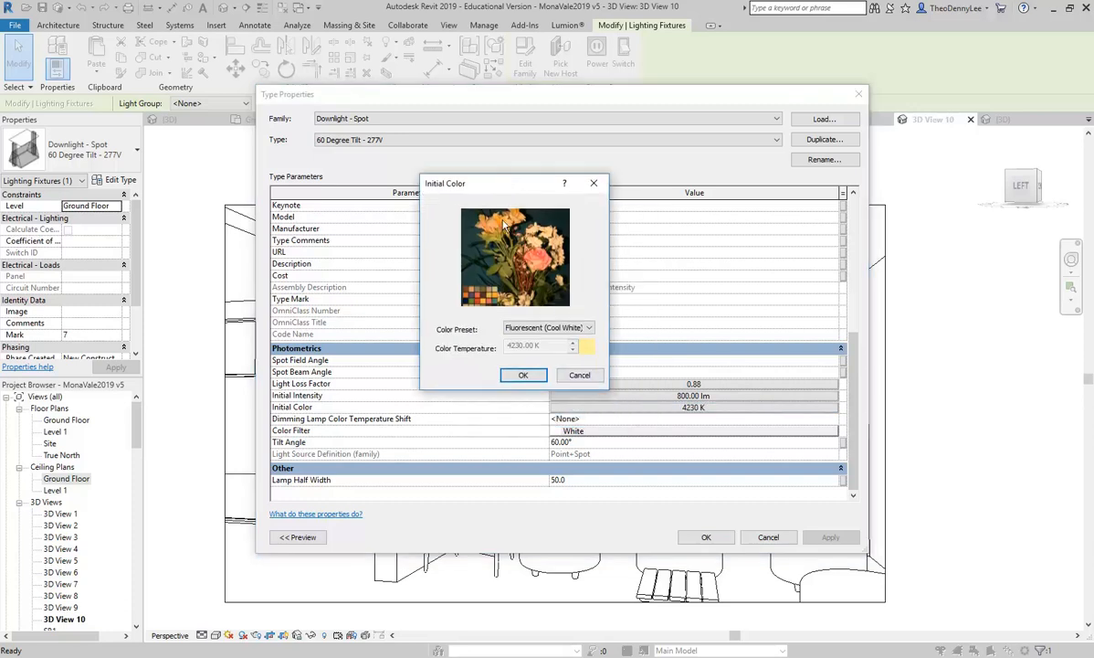
left_click(570, 329)
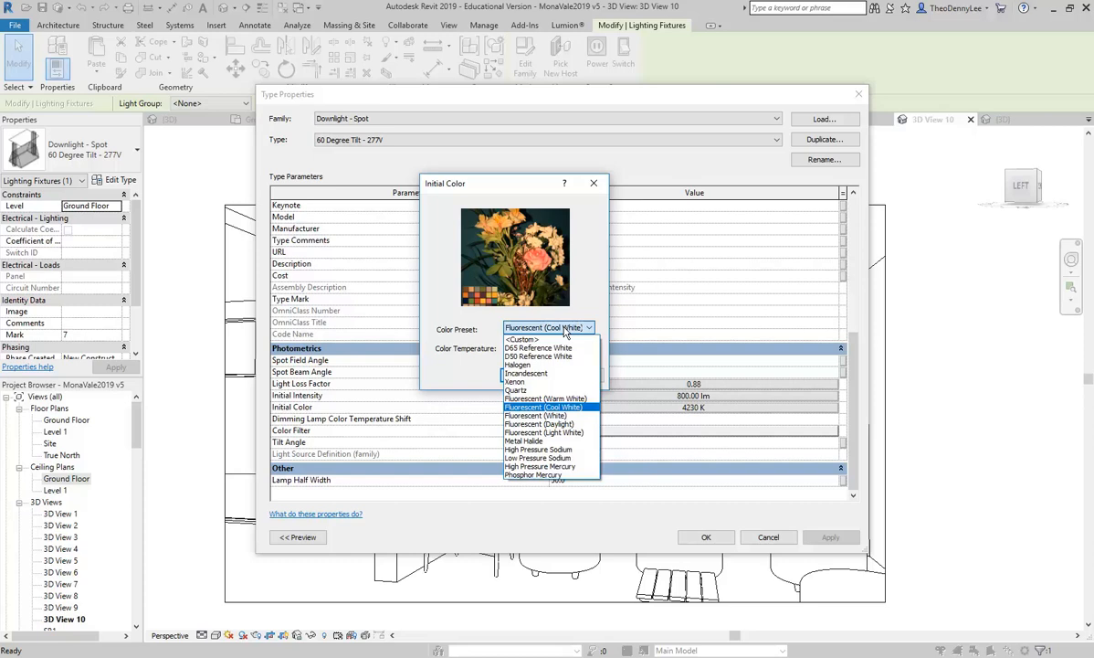
left_click(565, 330)
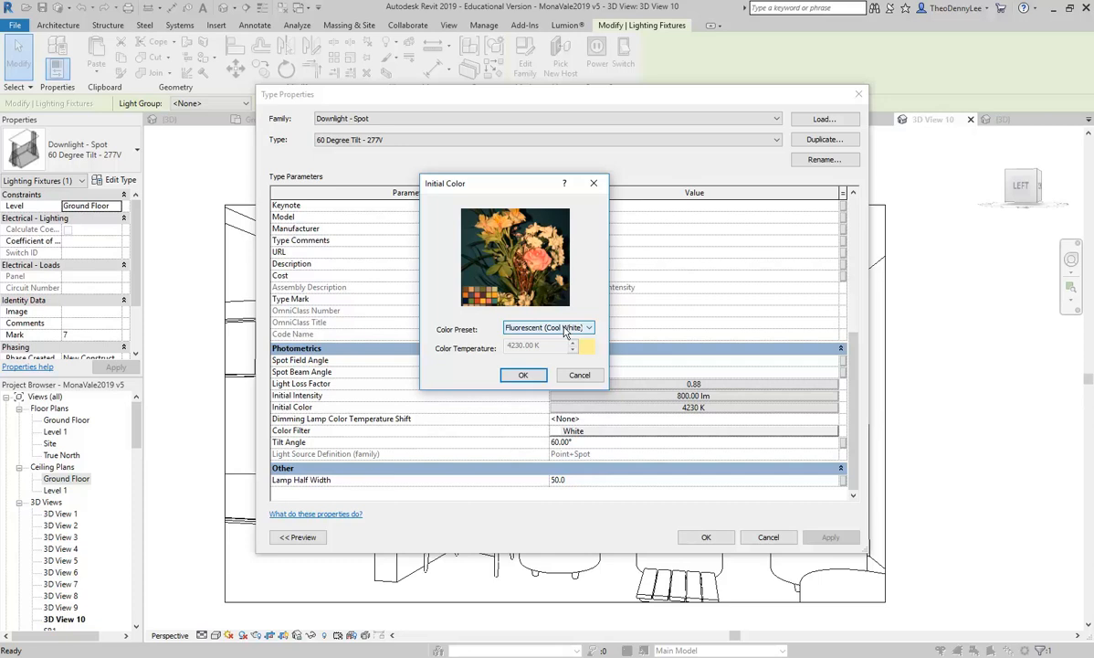
Step: Try the Incandescent and Xenon color presets for the downlight's initial color
left_click(565, 333)
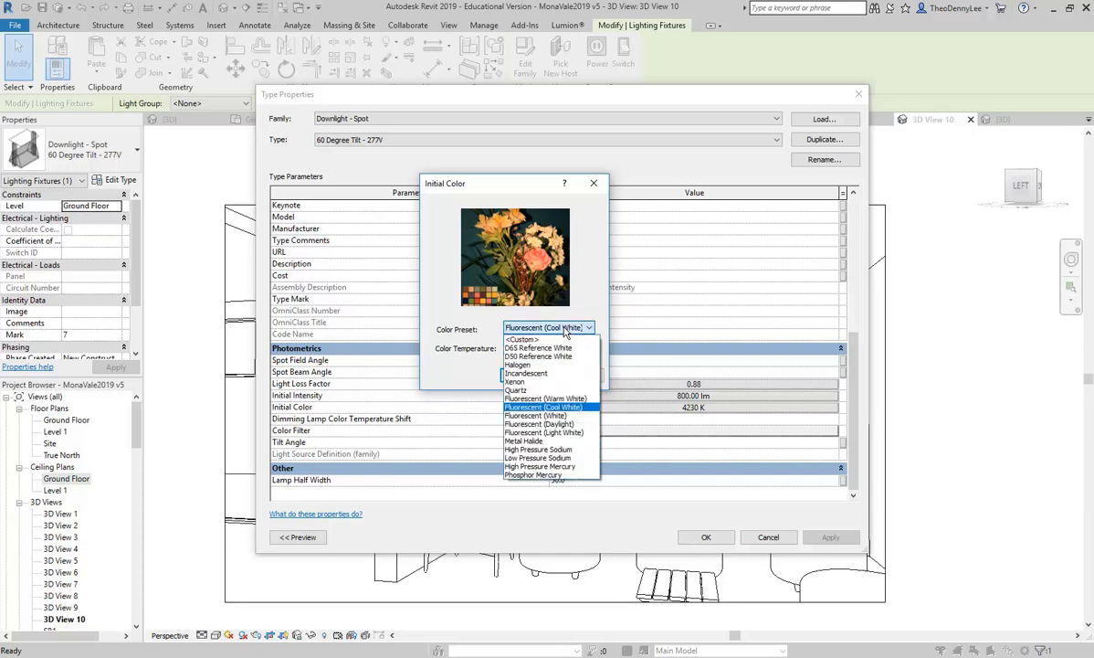
left_click(537, 373)
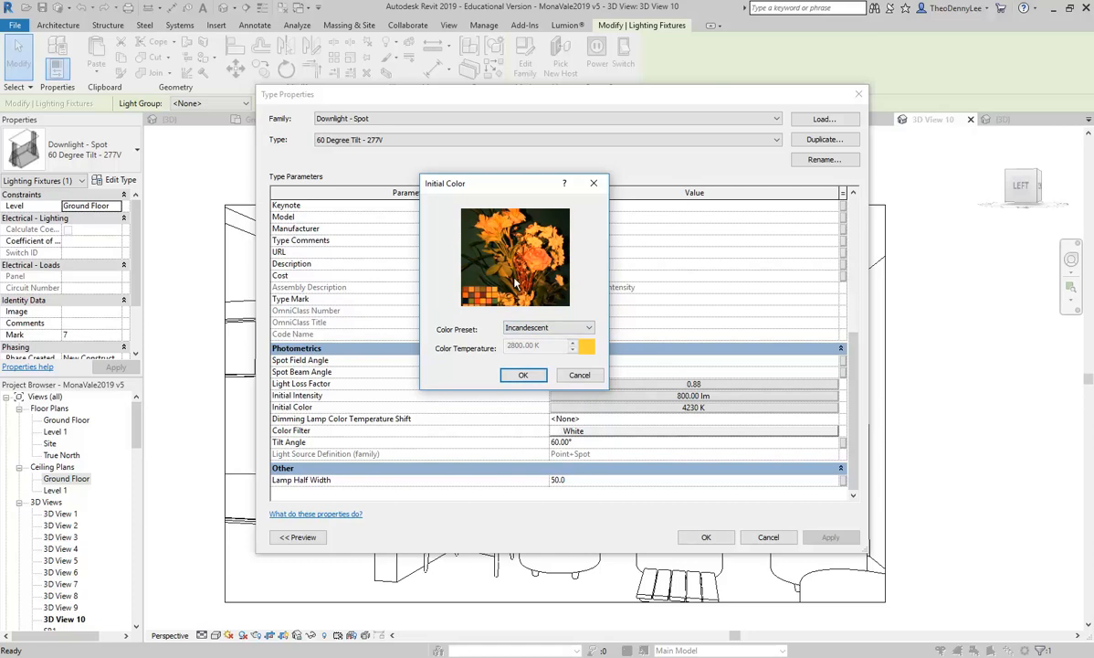
left_click(565, 330)
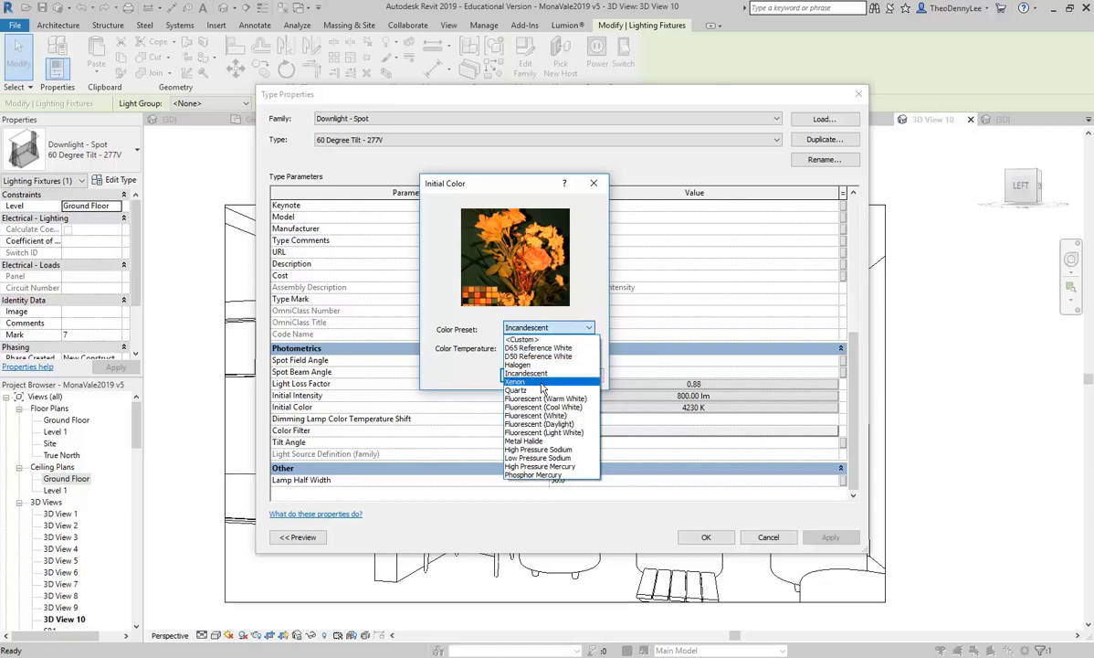
left_click(511, 381)
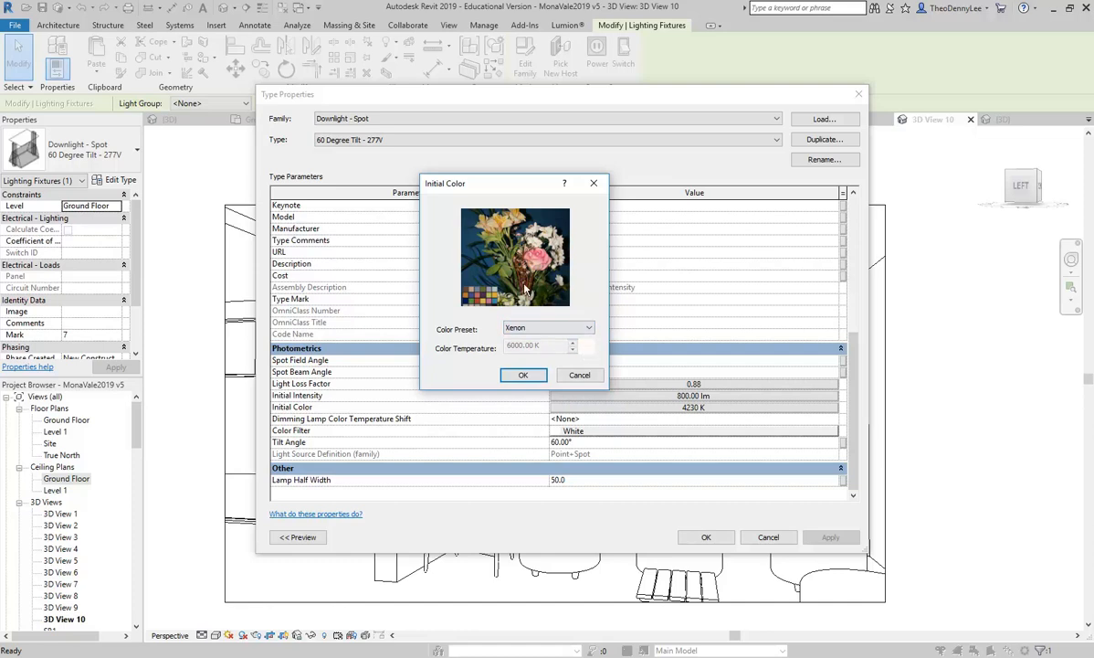
Step: Try a custom initial color with a color temperature of 9000 K
left_click(554, 331)
left_click(553, 331)
left_click(555, 330)
left_click(534, 339)
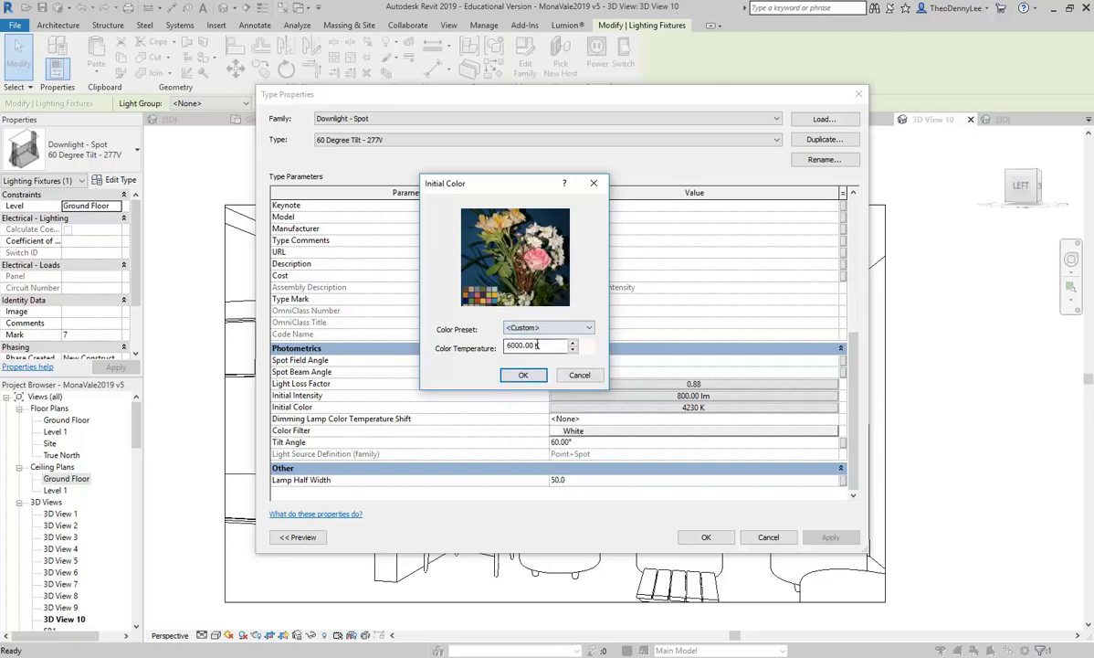
left_click_drag(512, 345, 482, 347)
left_click(537, 329)
left_click(534, 339)
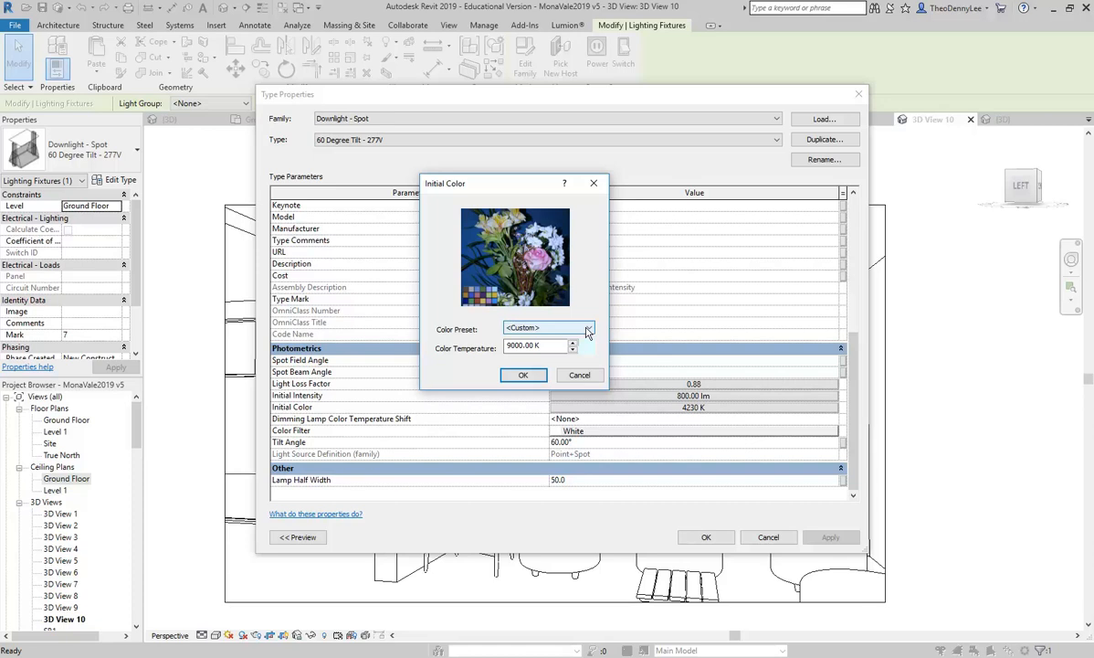
Step: Preview the D50 and D65 Reference White presets for the initial color
left_click(588, 328)
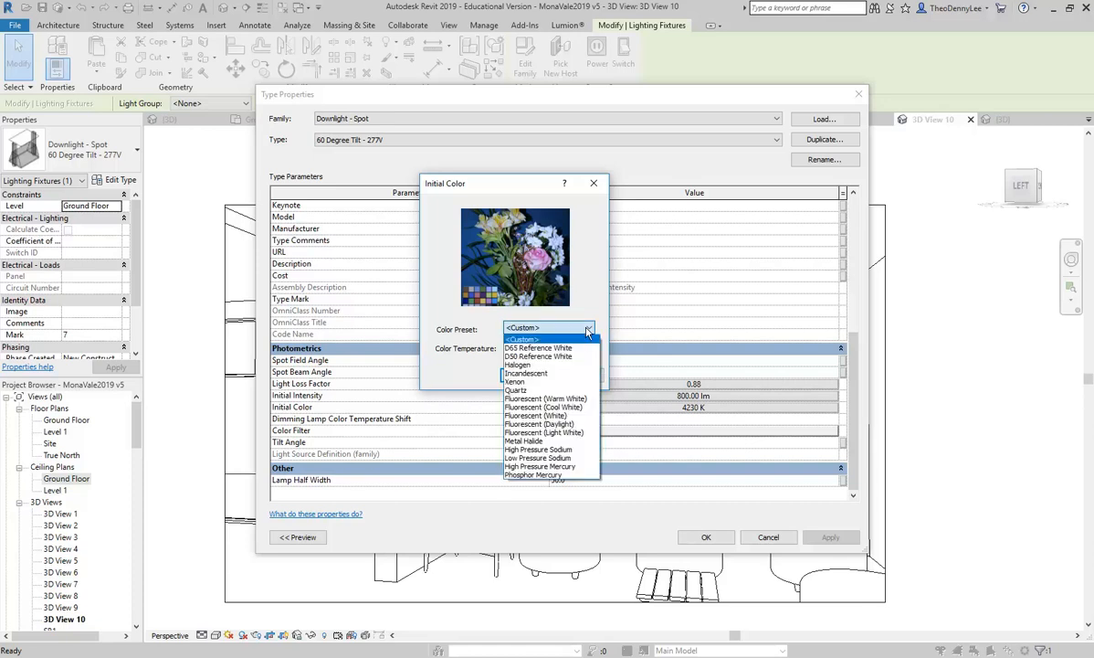
left_click(526, 356)
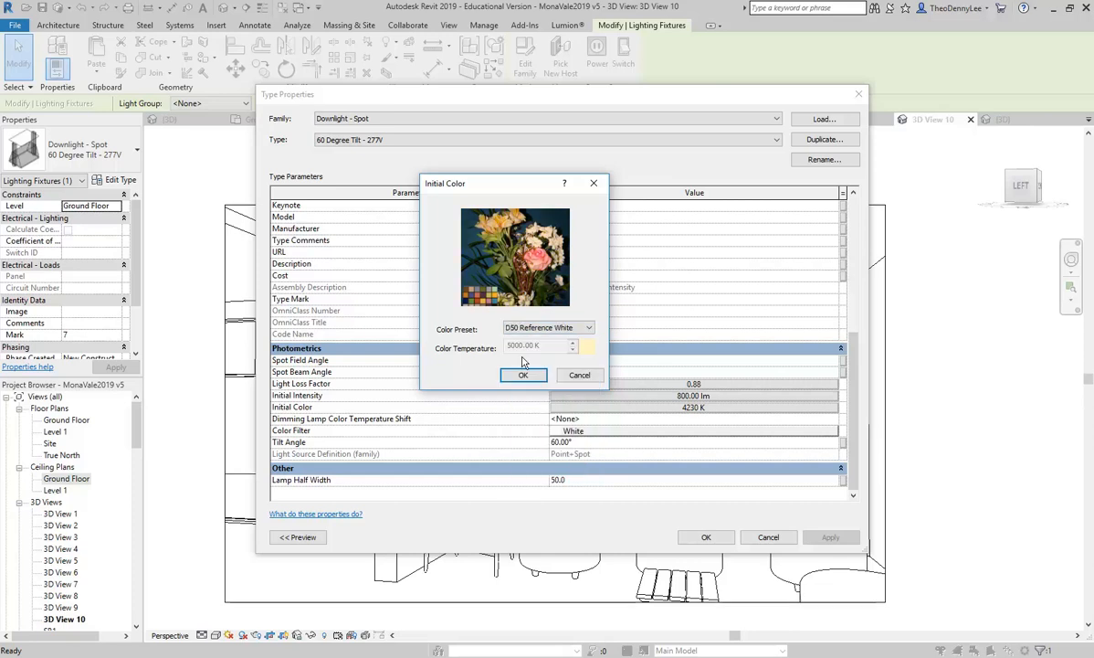
left_click(573, 329)
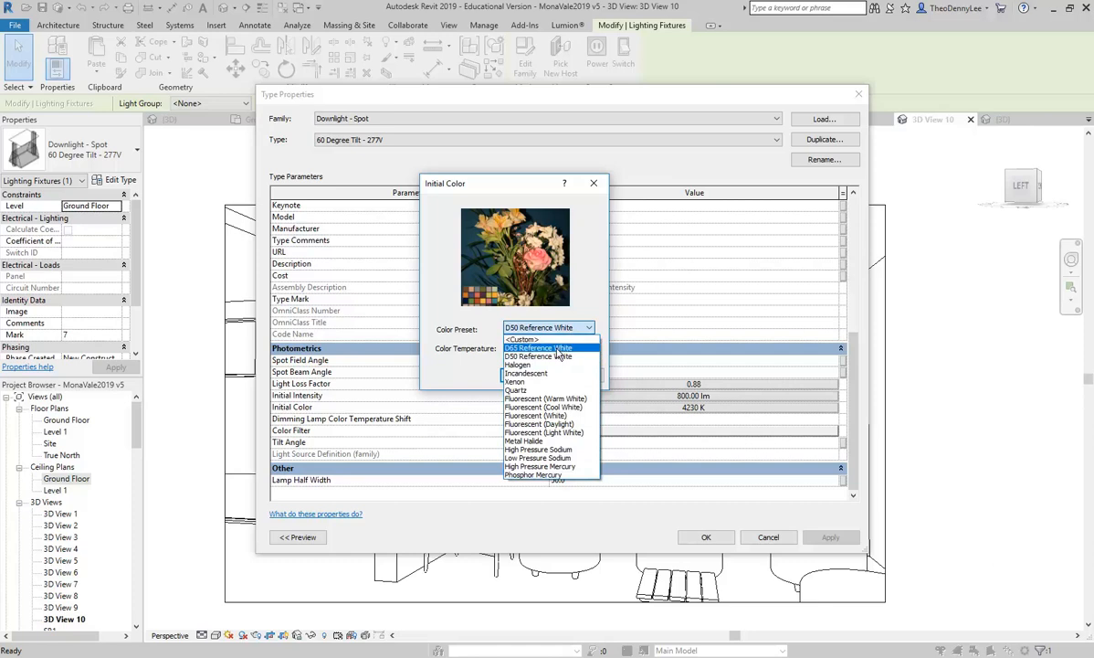
left_click(557, 348)
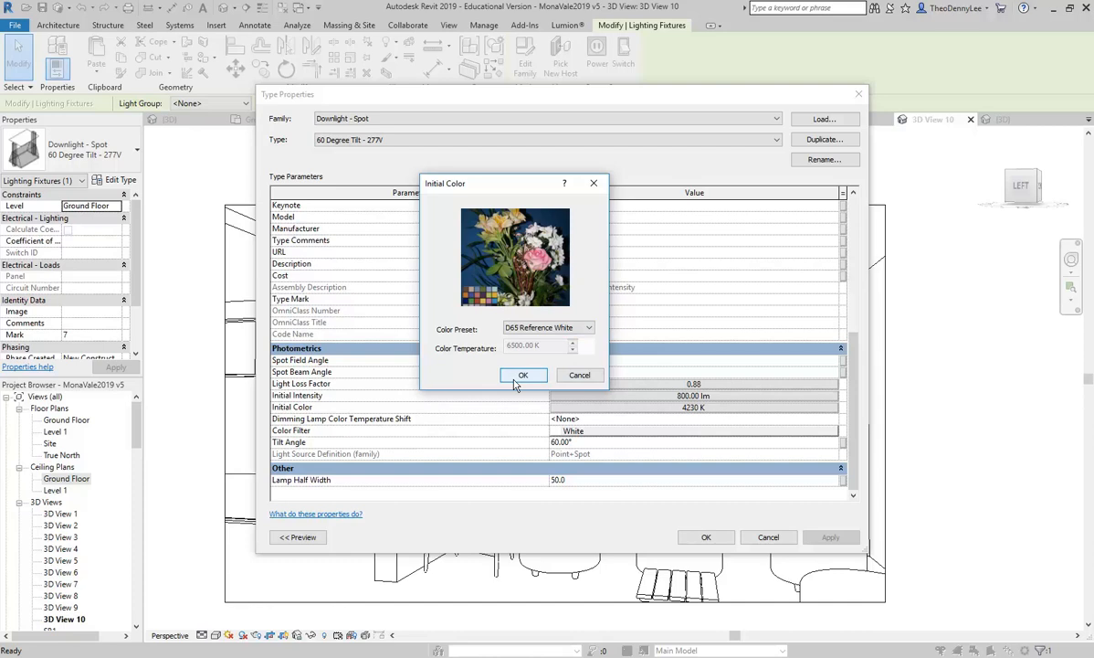
Step: Compare the fluorescent Daylight, Light White, Warm White and Cool White presets for the initial color
left_click(558, 327)
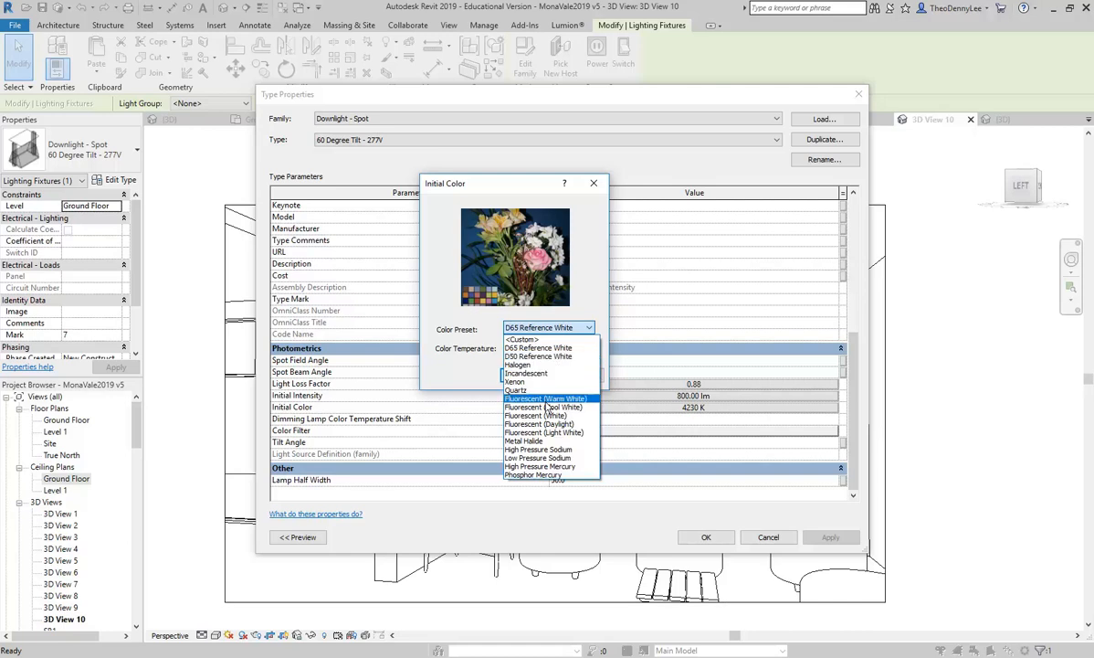
left_click(557, 430)
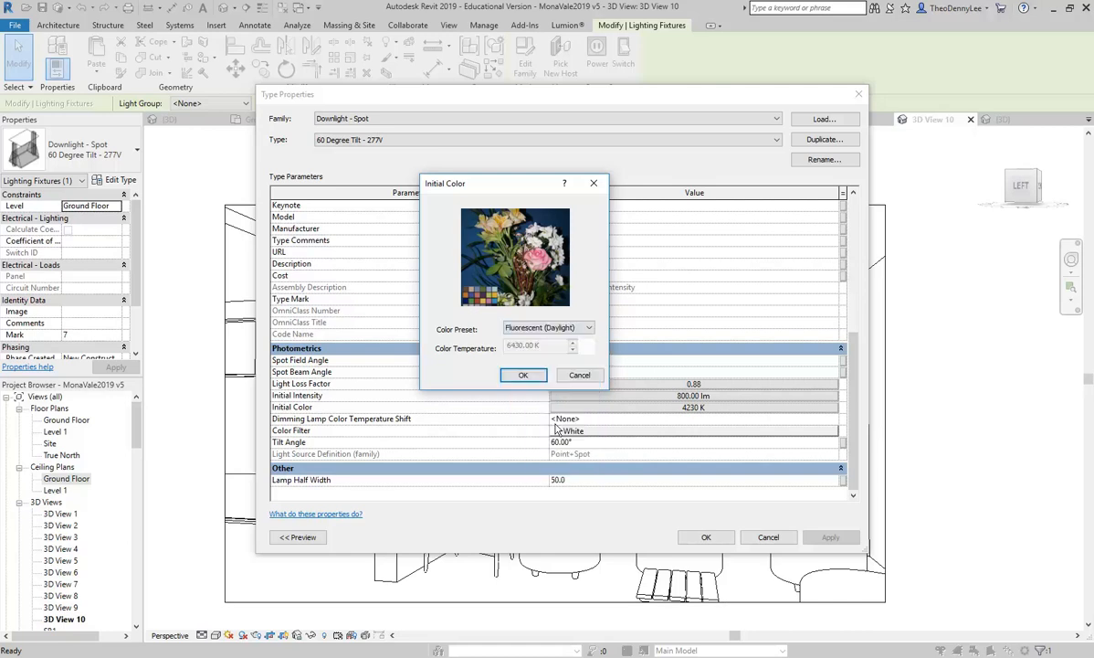
left_click(579, 327)
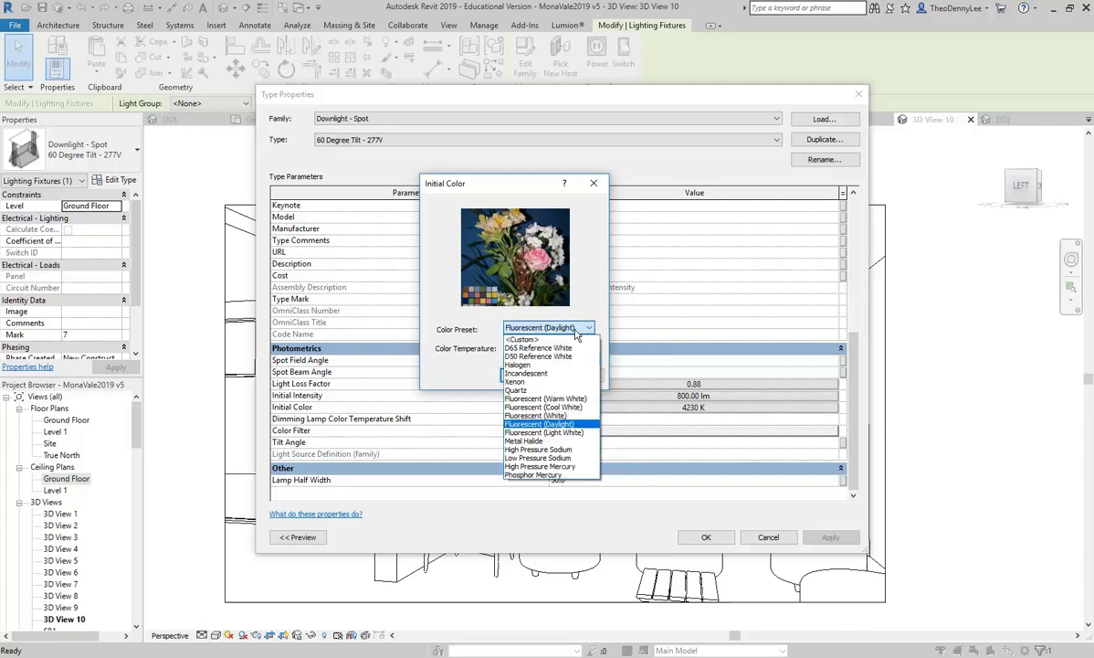
left_click(569, 439)
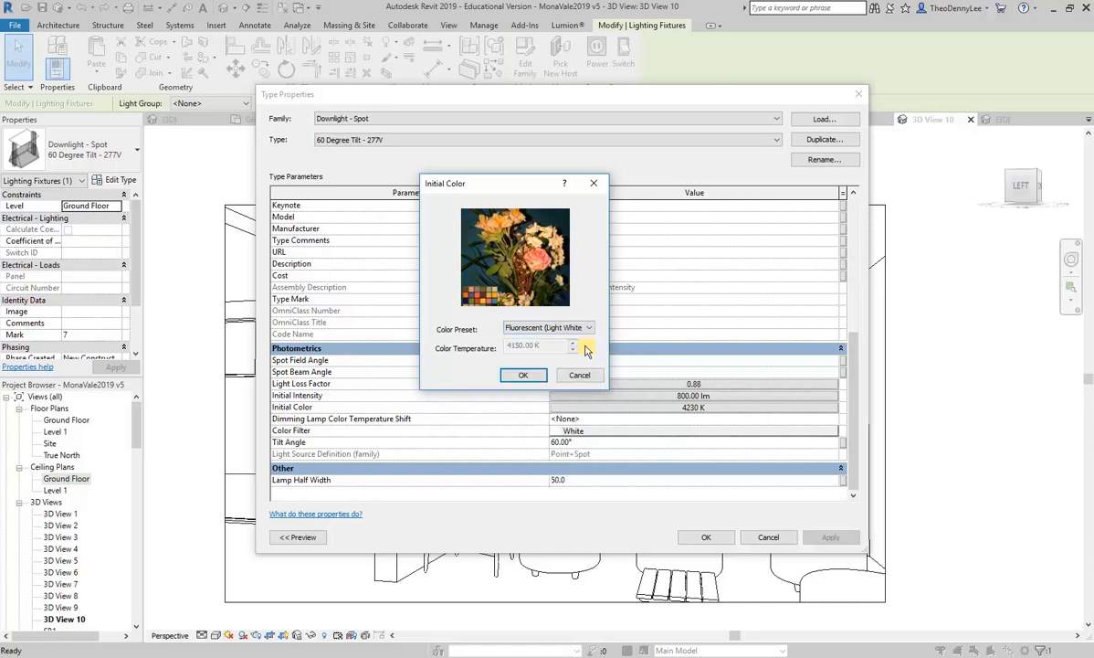
left_click(546, 328)
left_click(560, 404)
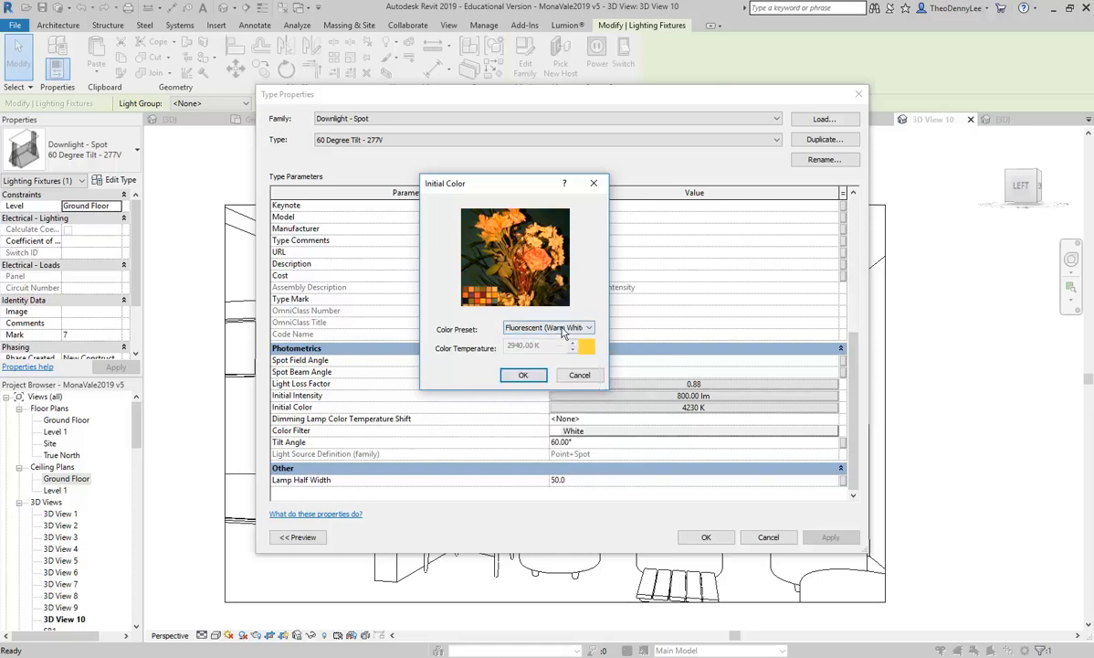
left_click(562, 330)
left_click(566, 409)
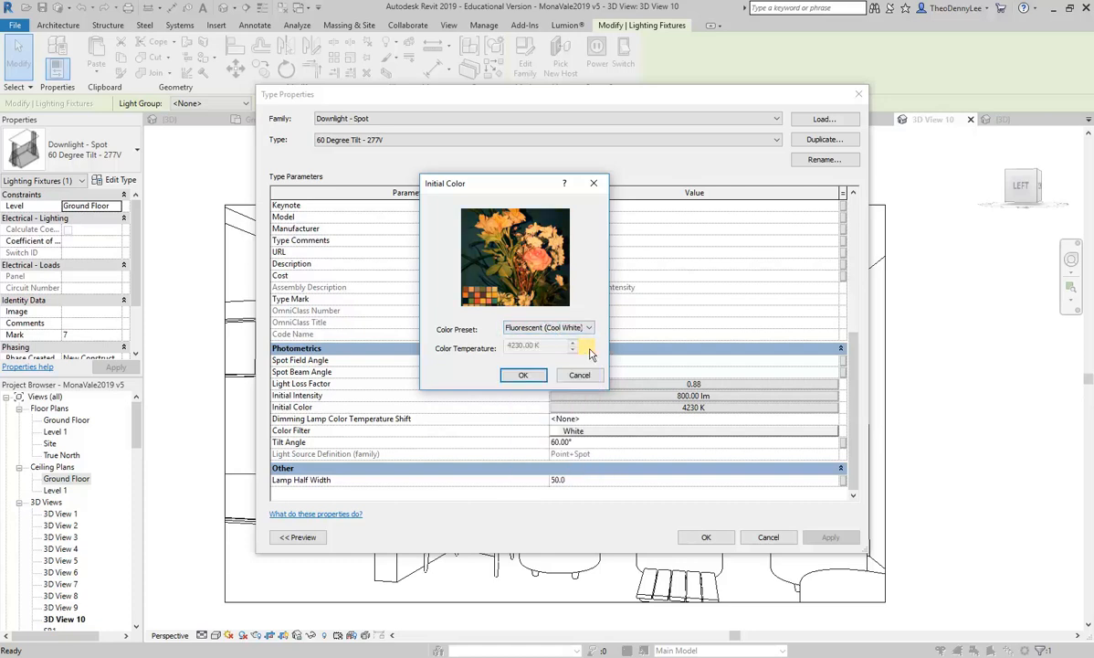
left_click(546, 331)
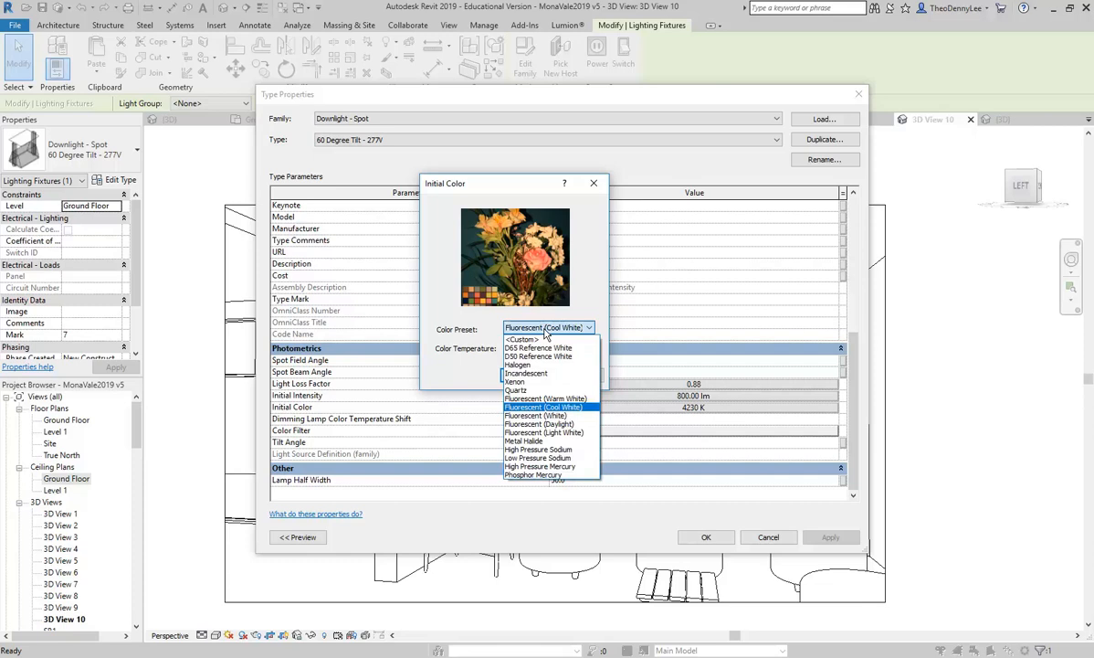
left_click(558, 408)
Step: Set the downlight's initial color to the D50 Reference White preset
left_click(561, 328)
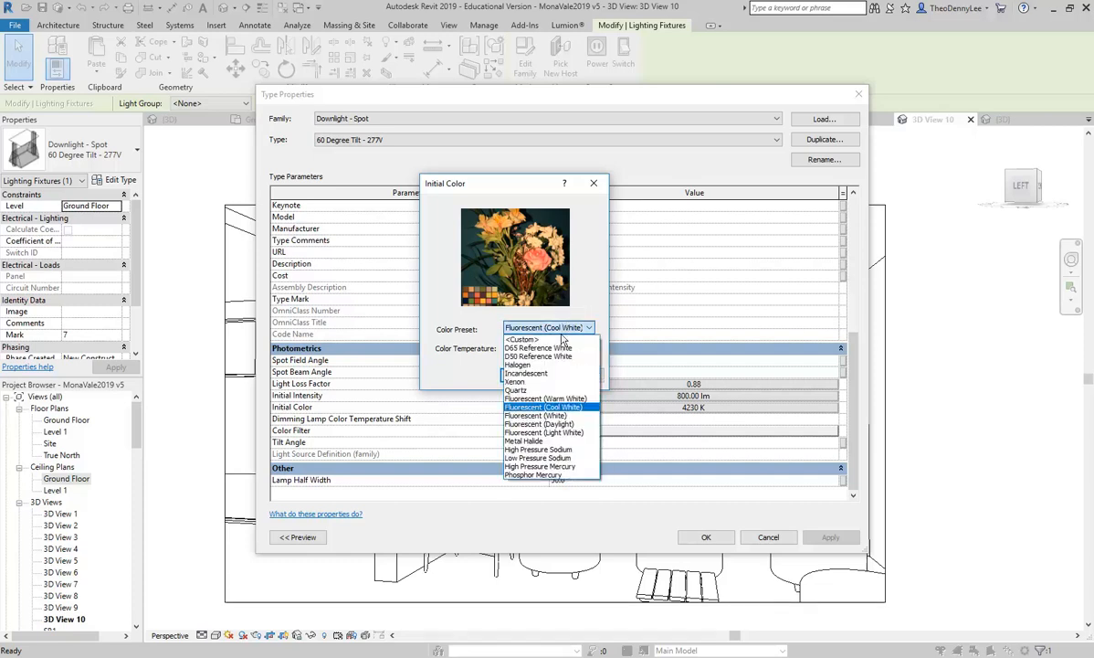
left_click(538, 356)
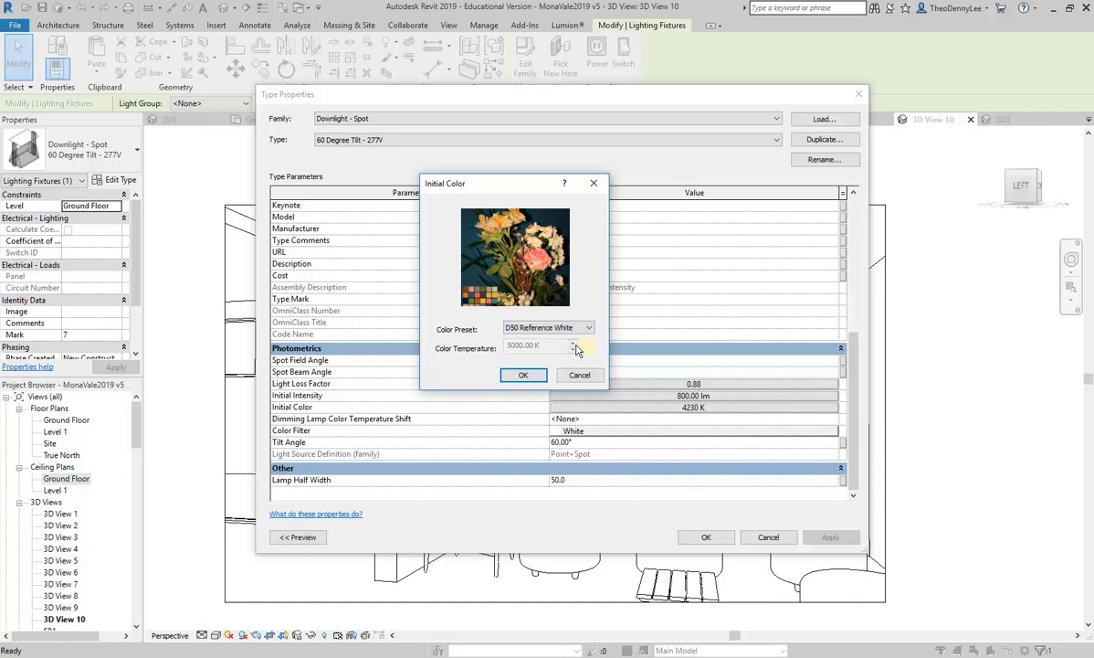
left_click(522, 374)
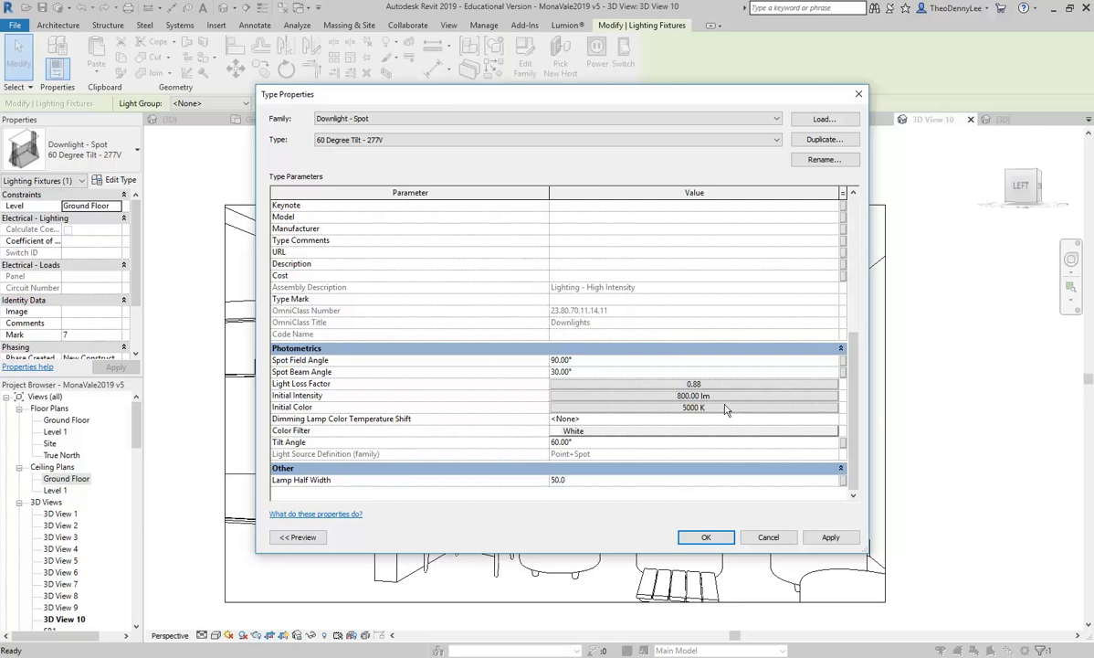
Step: Inspect the color choices for the downlight type's Color Filter without changing the filter
left_click(669, 433)
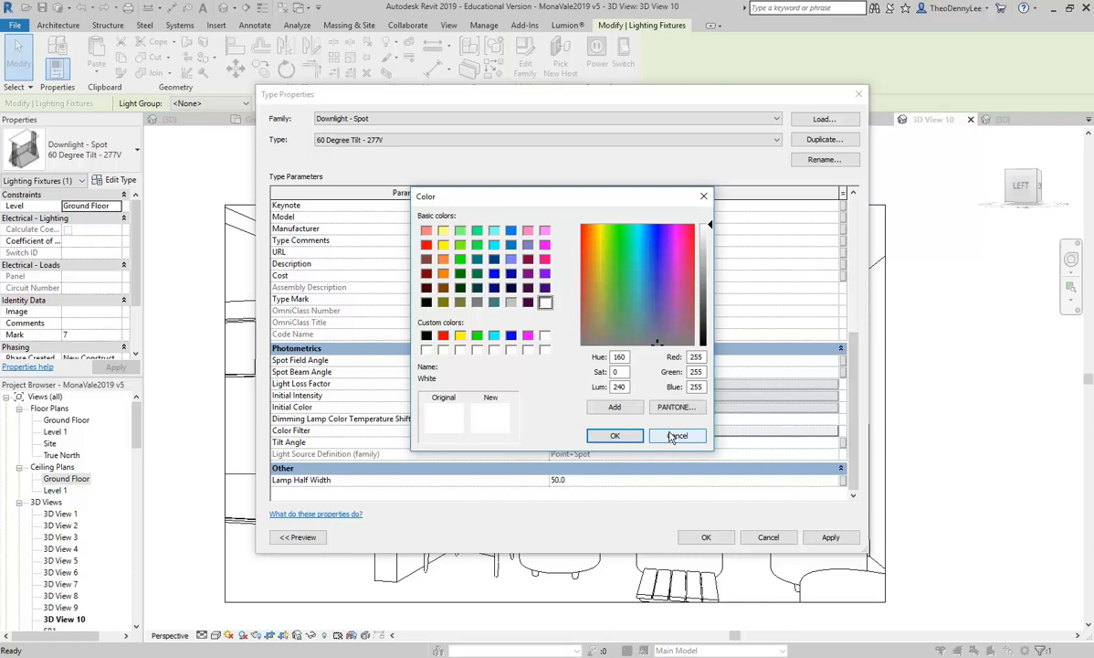
left_click(673, 436)
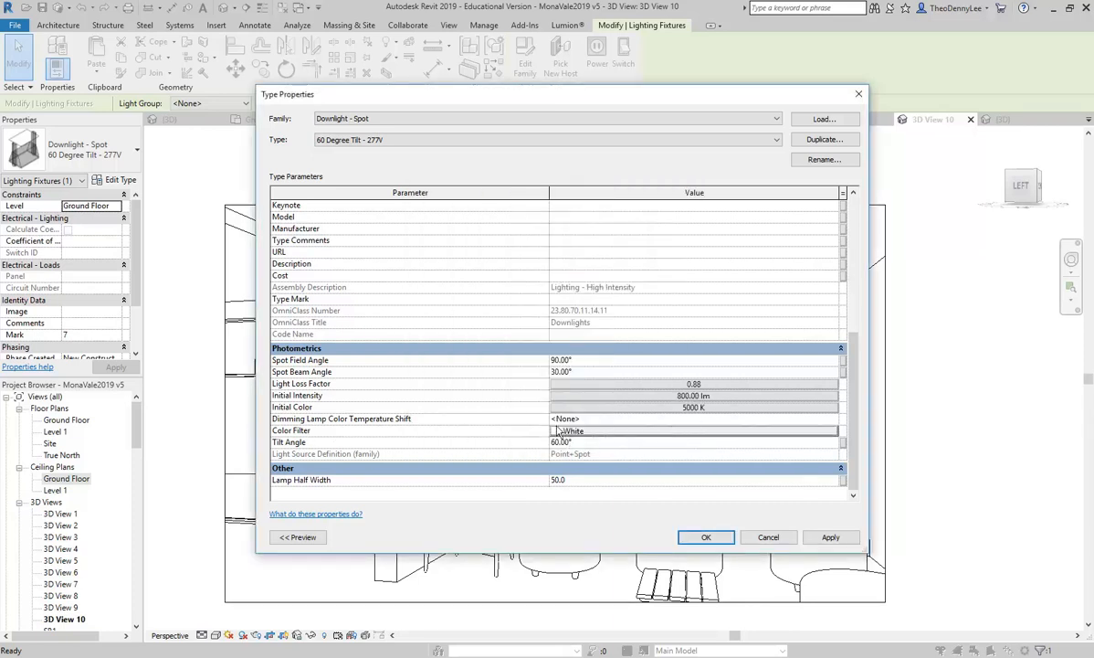
left_click(559, 430)
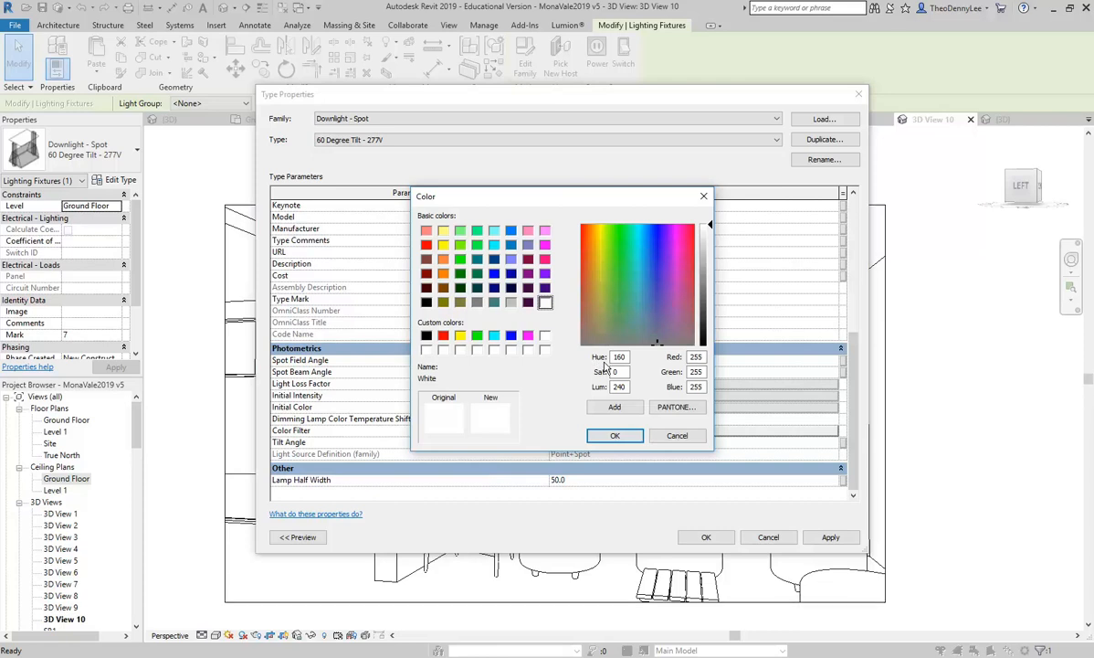
left_click(662, 440)
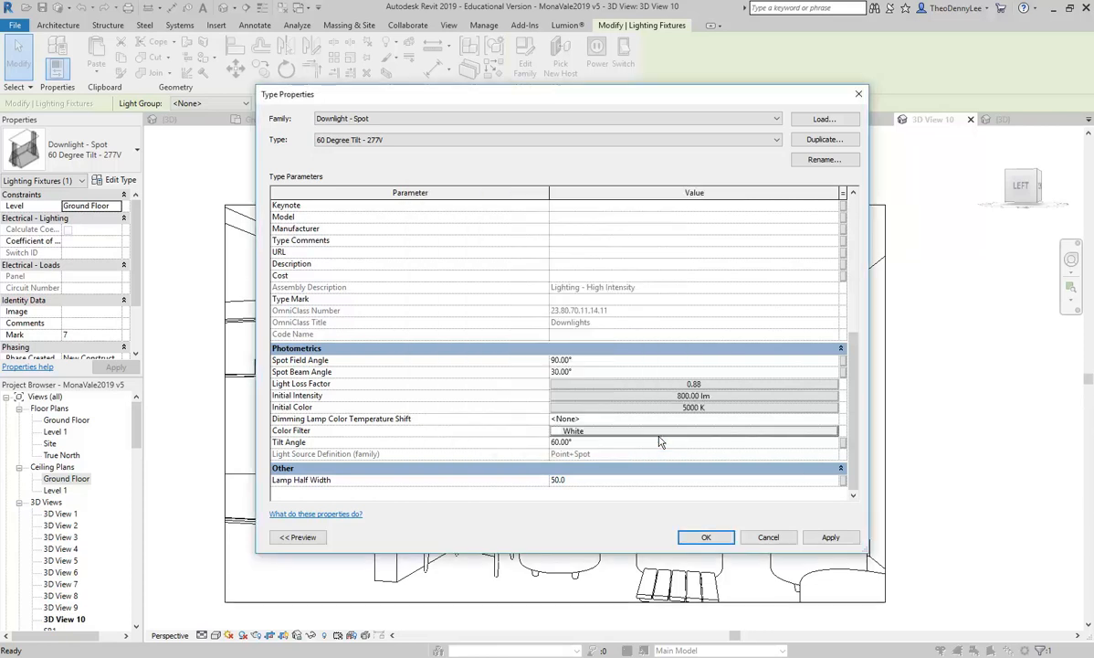
Step: Accept the downlight's type properties and render 3D View 10 at Draft quality with artificial lighting only
left_click(706, 537)
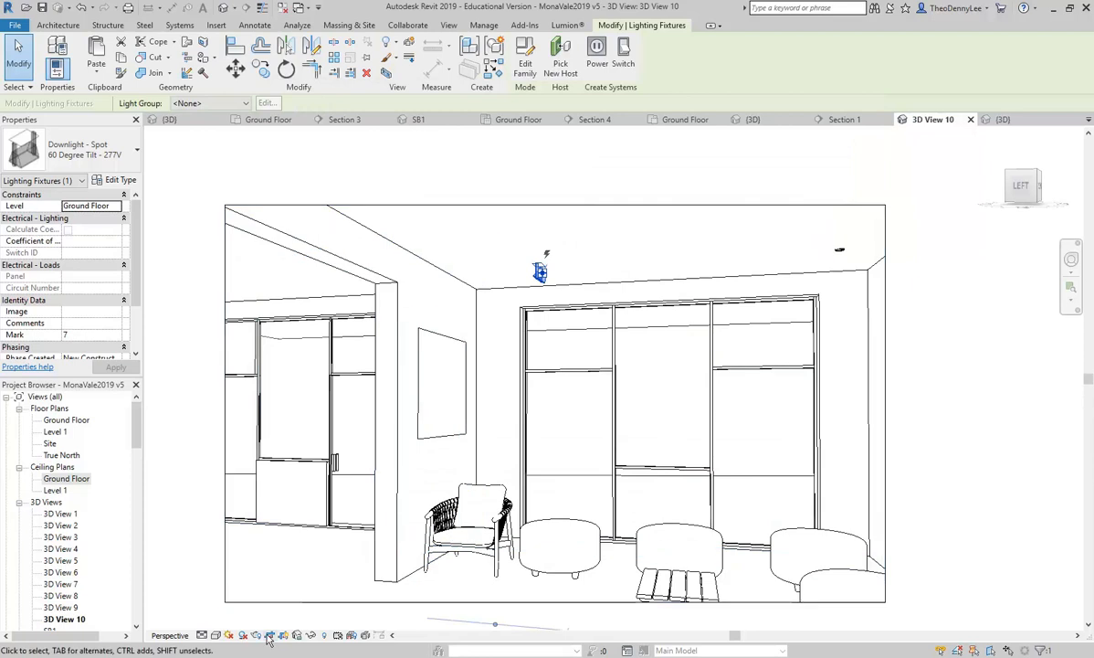
left_click(255, 634)
left_click(47, 41)
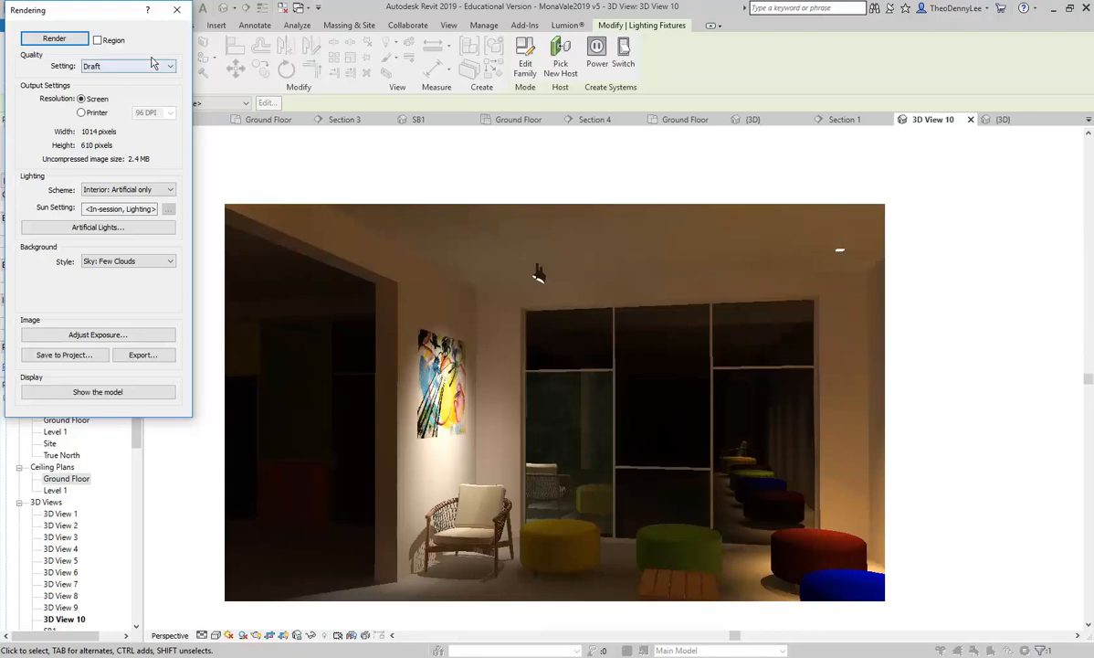
left_click(177, 10)
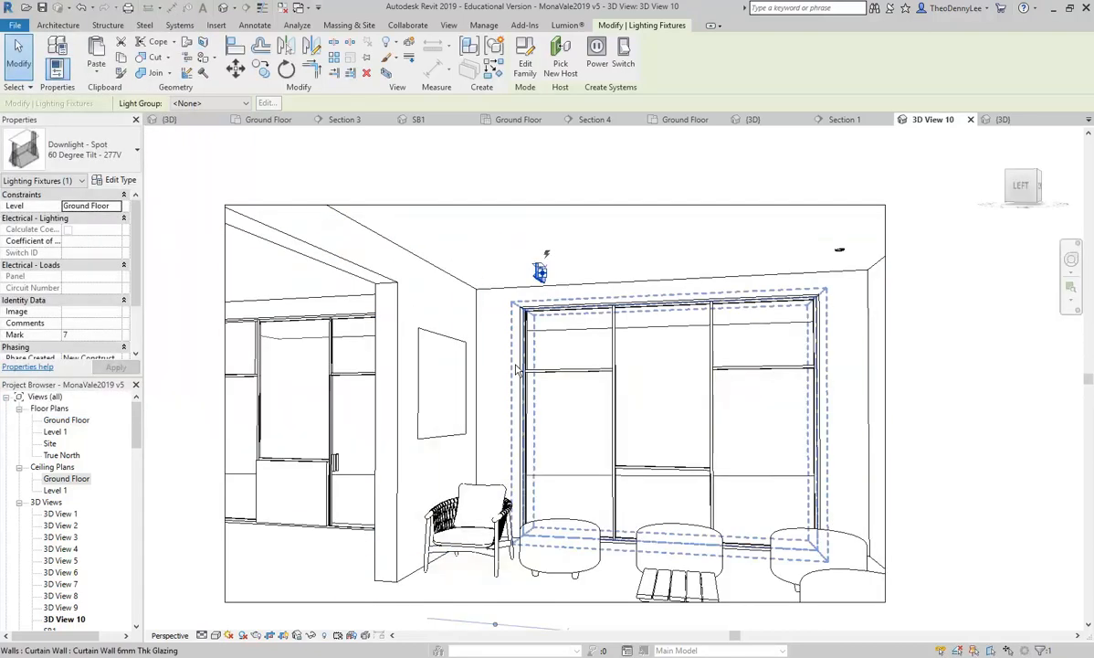
Step: Open the Ground Floor reflected ceiling plan at the room containing the spot downlight and clear the selection
double_click(67, 420)
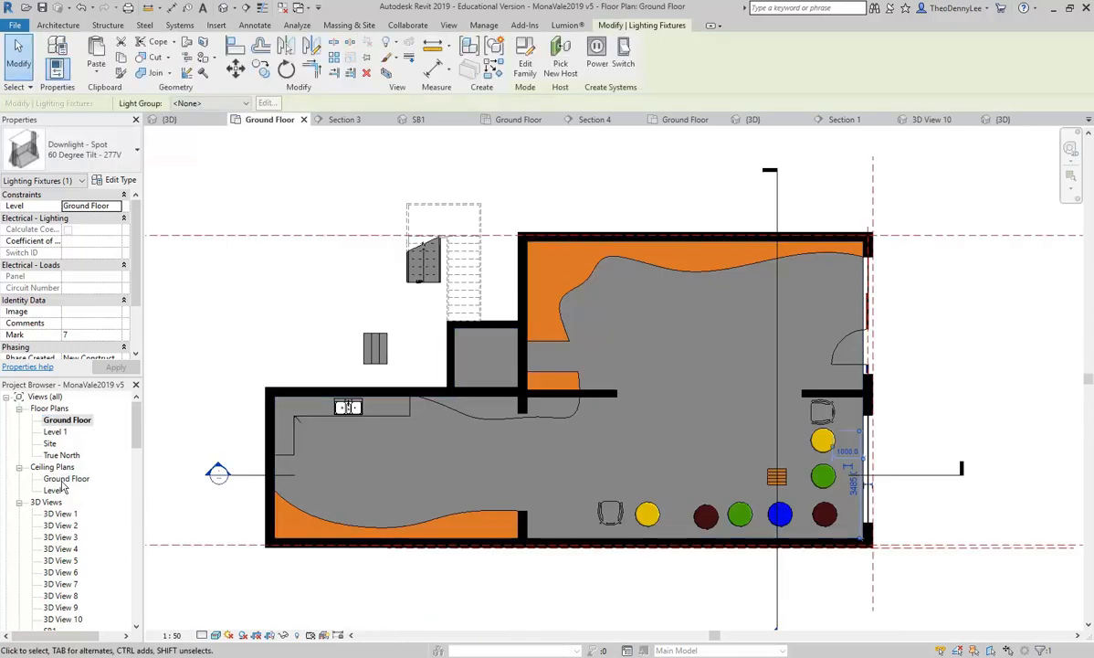
double_click(66, 479)
scroll(441, 395, "down", 6)
middle_click_drag(384, 427, 614, 291)
scroll(432, 346, "down", 1)
middle_click_drag(432, 345, 589, 395)
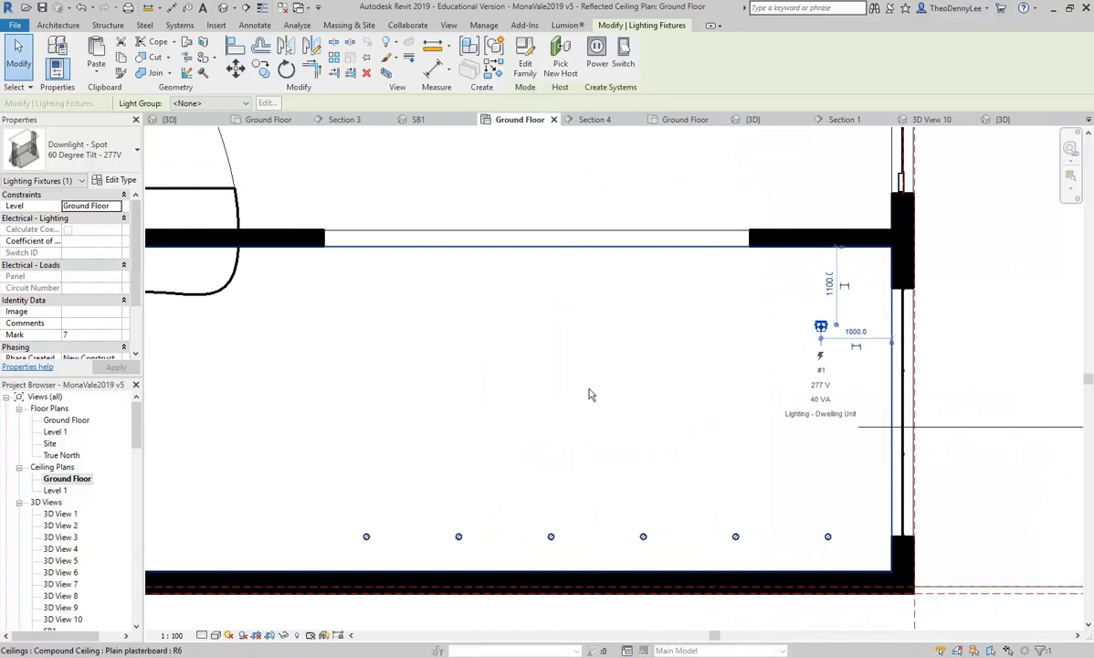
left_click(968, 324)
Step: Preview the pendant fixtures in the Internal lighting library and load the Pendant Light - Hemisphere family for placement
left_click(58, 25)
left_click(153, 53)
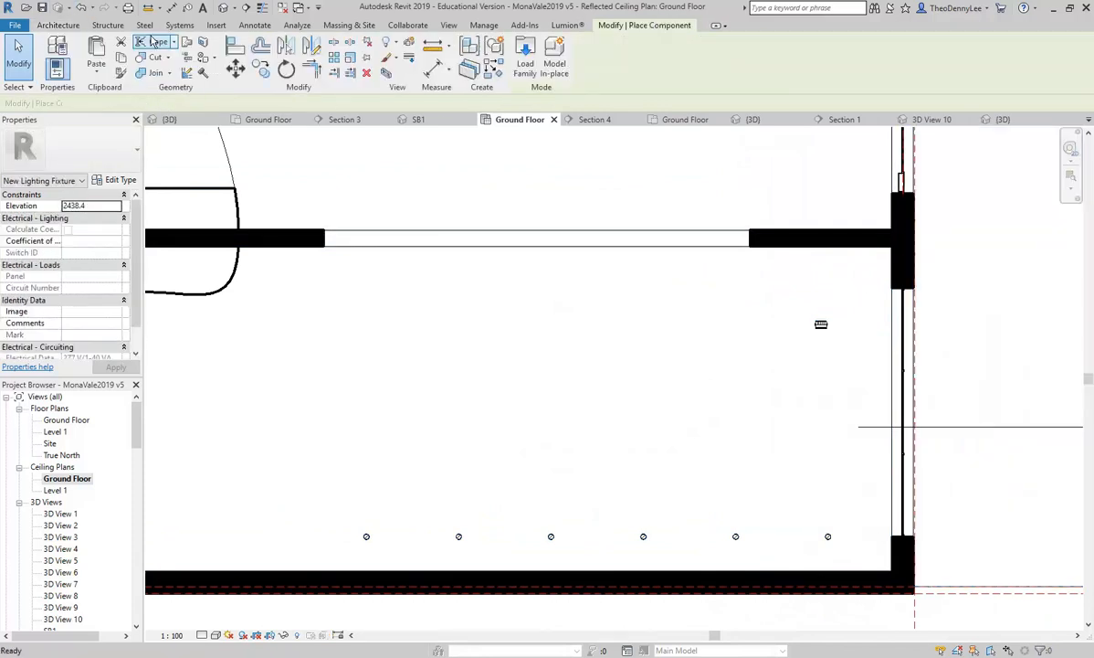
left_click(490, 55)
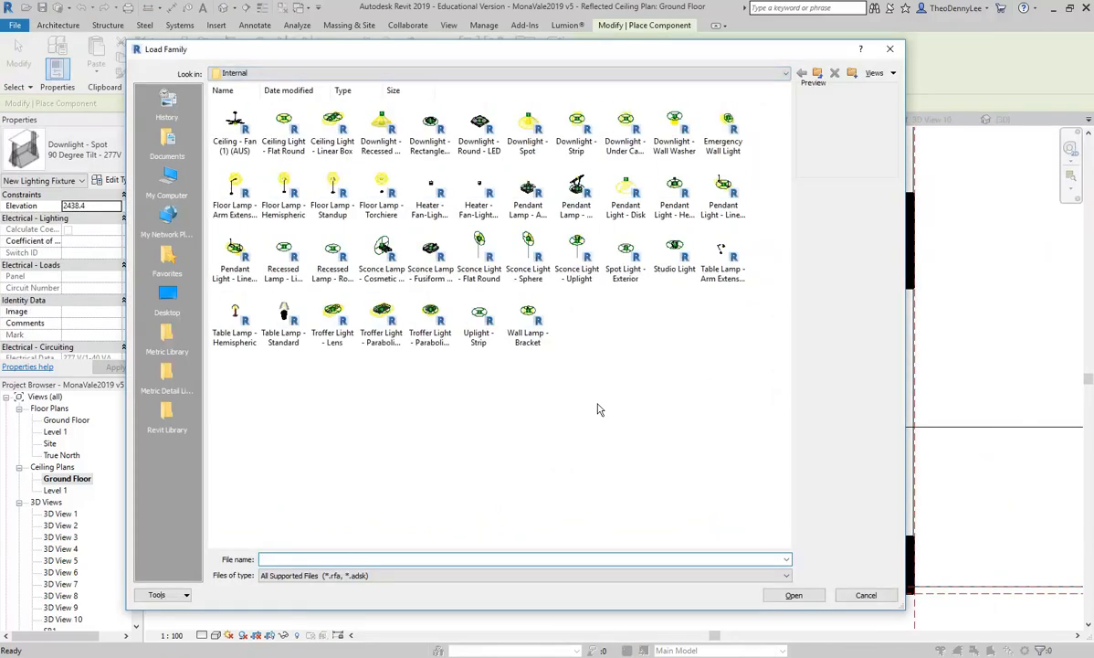
left_click(562, 197)
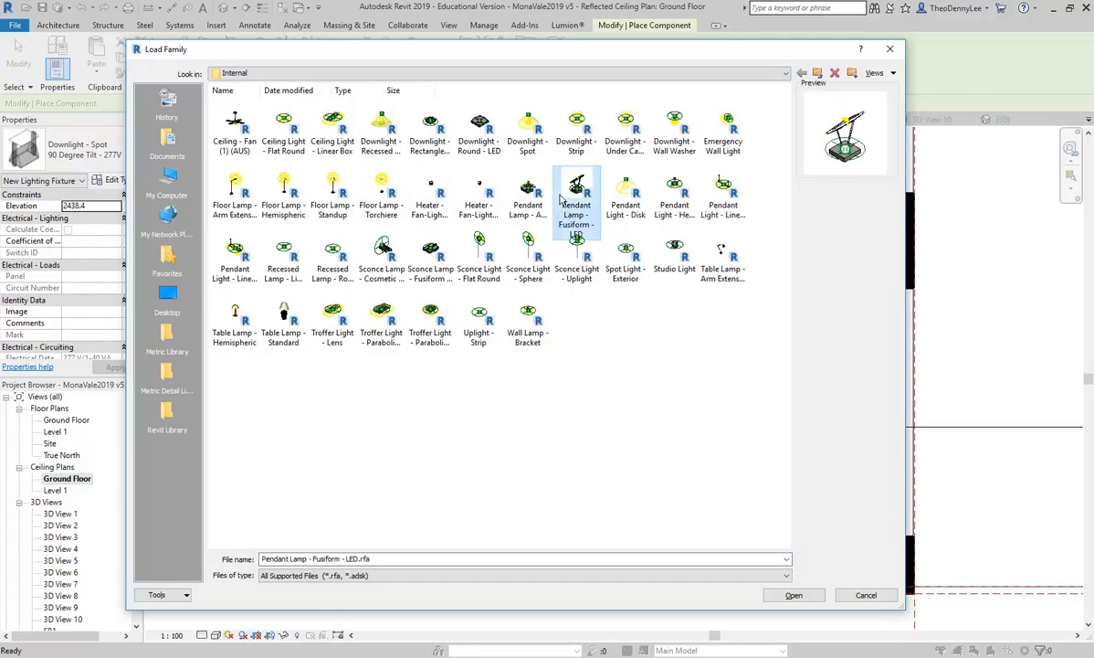
left_click(625, 194)
left_click(683, 204)
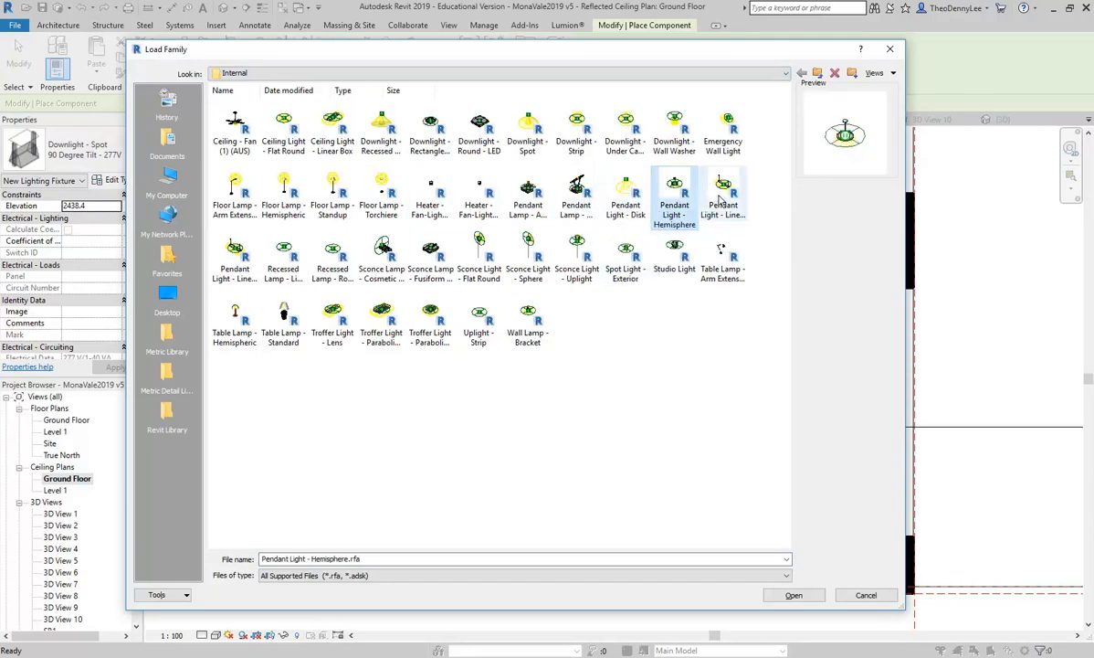
left_click(724, 215)
left_click(674, 196)
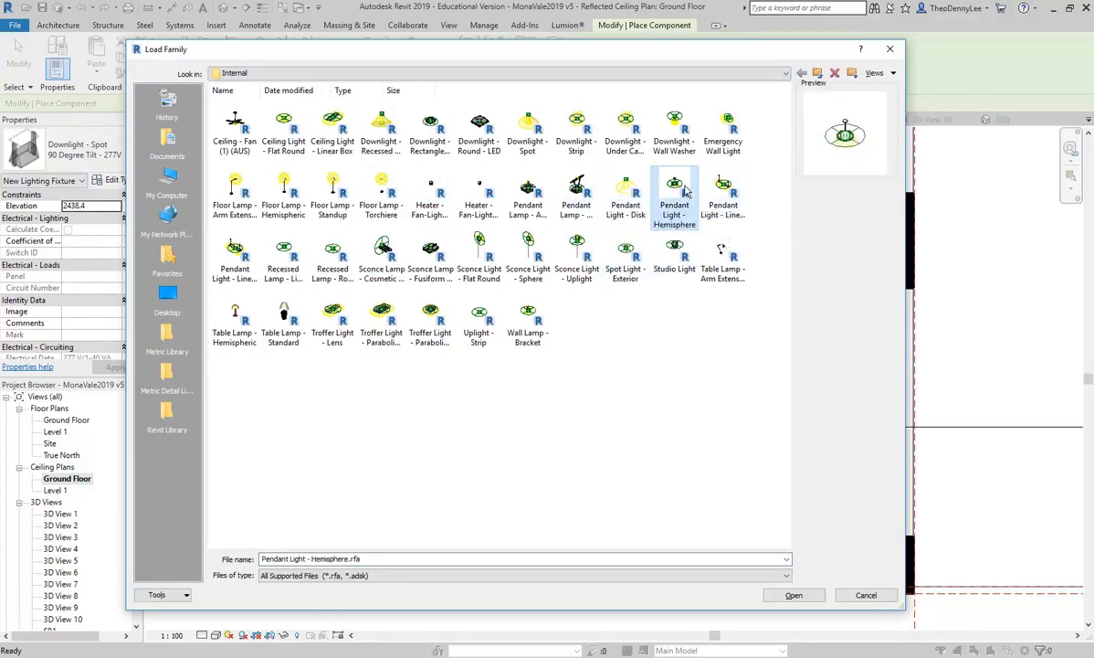
double_click(674, 183)
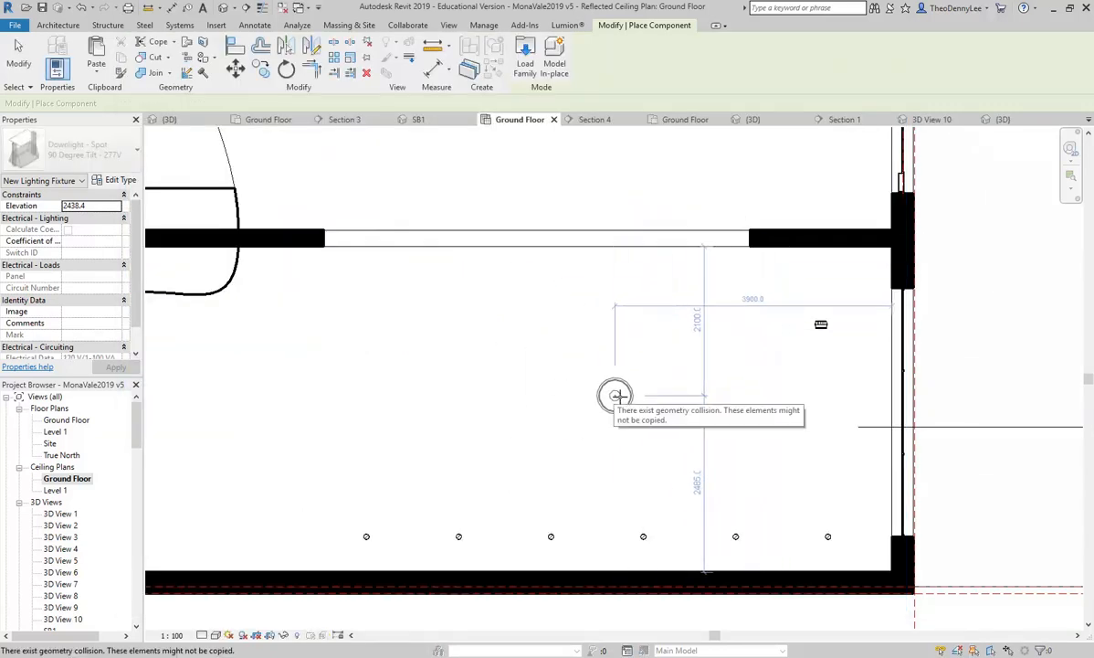
Step: Place one hemisphere pendant near the middle of the room's ceiling, about 2100 mm from the interior wall with the opening
left_click(622, 395)
right_click(421, 349)
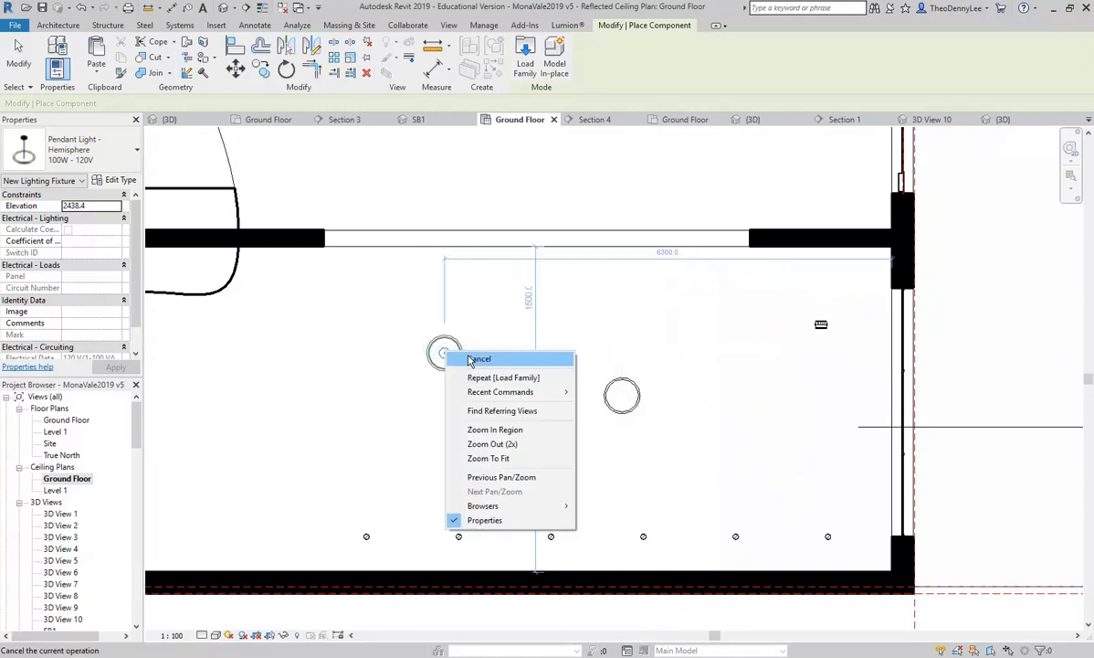
left_click(464, 357)
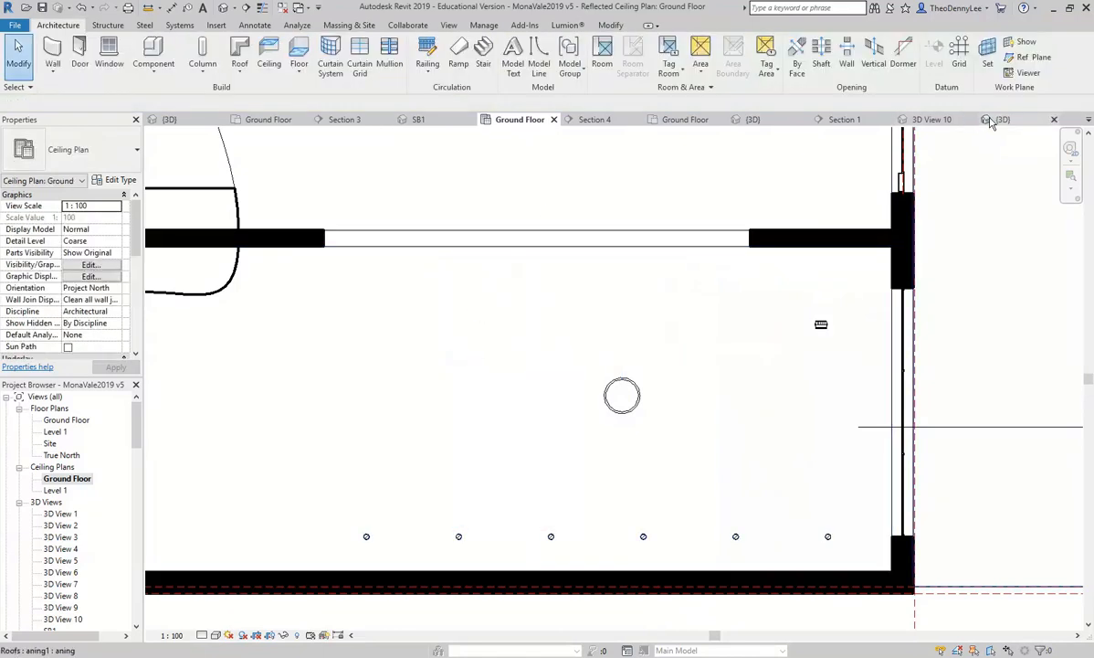
Step: Extend the crop region of 3D View 10 upward to include the whole pendant light
left_click(941, 120)
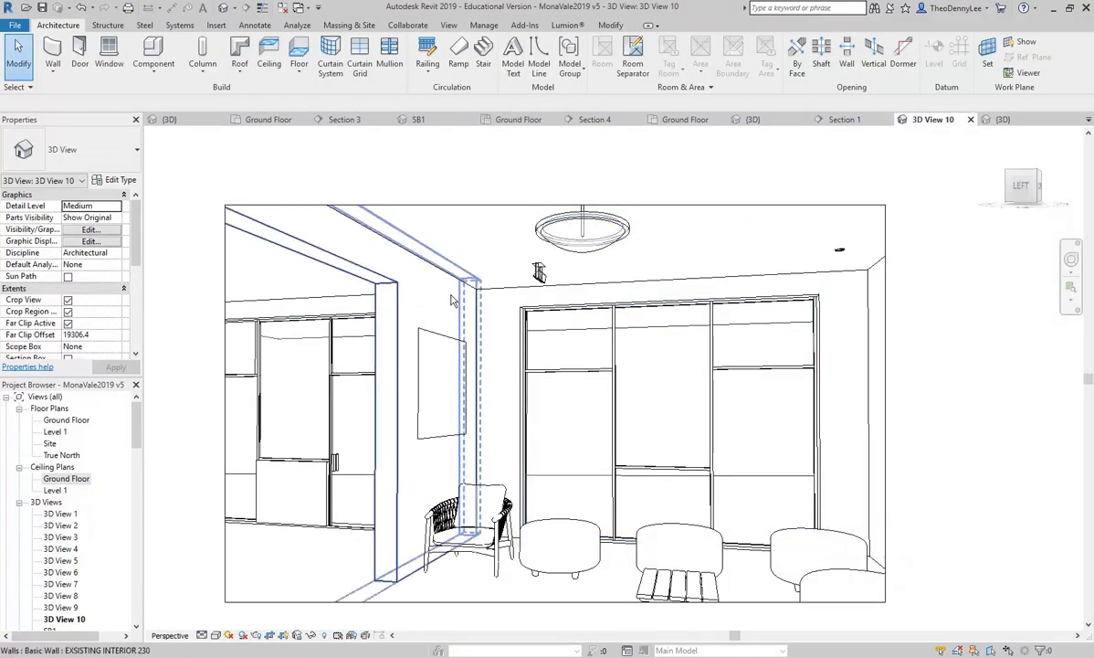
scroll(446, 292, "down", 2)
middle_click_drag(446, 293, 528, 319)
left_click(542, 254)
left_click_drag(609, 253, 609, 176)
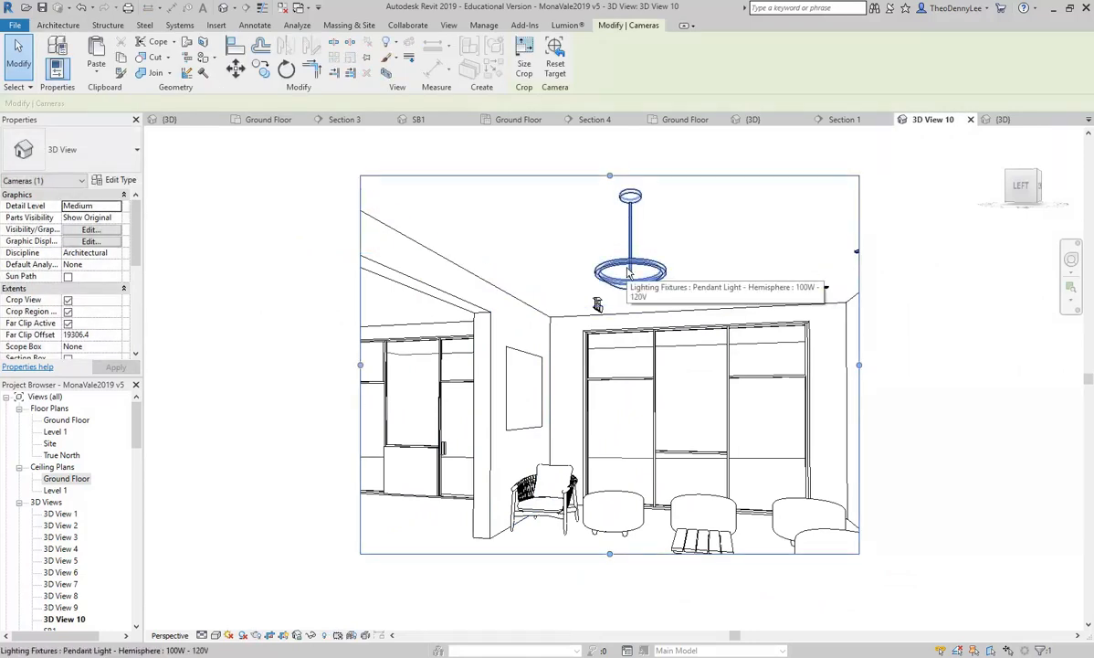
Step: Examine the photometric type properties of the hemisphere pendant light without changing them
left_click(580, 265)
middle_click_drag(575, 270, 511, 300)
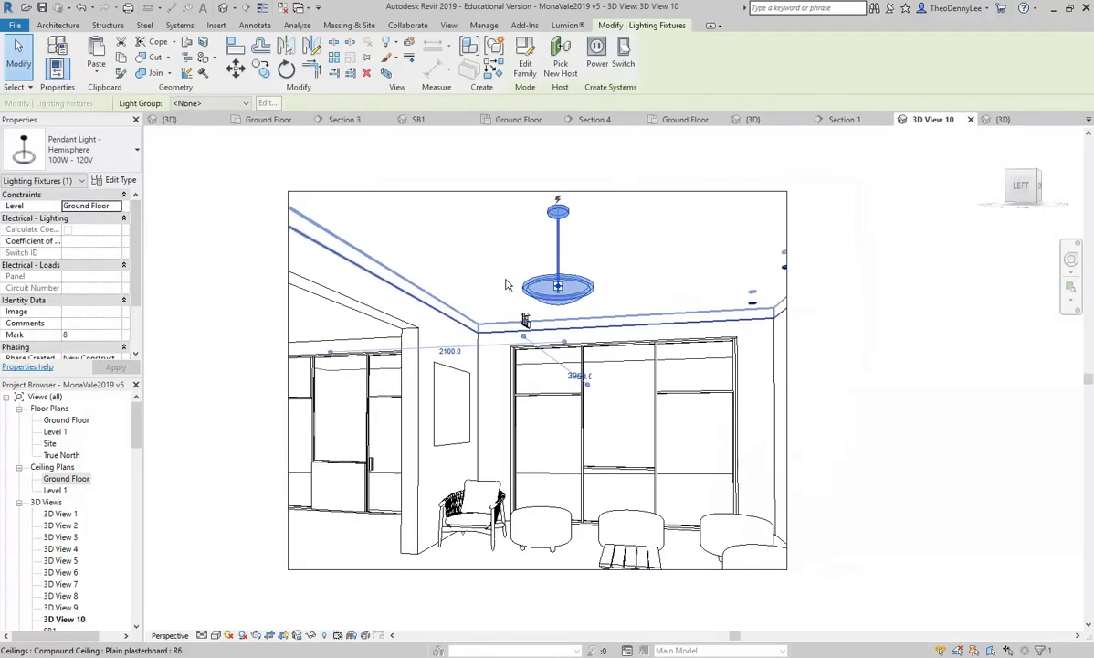
scroll(507, 286, "up", 1)
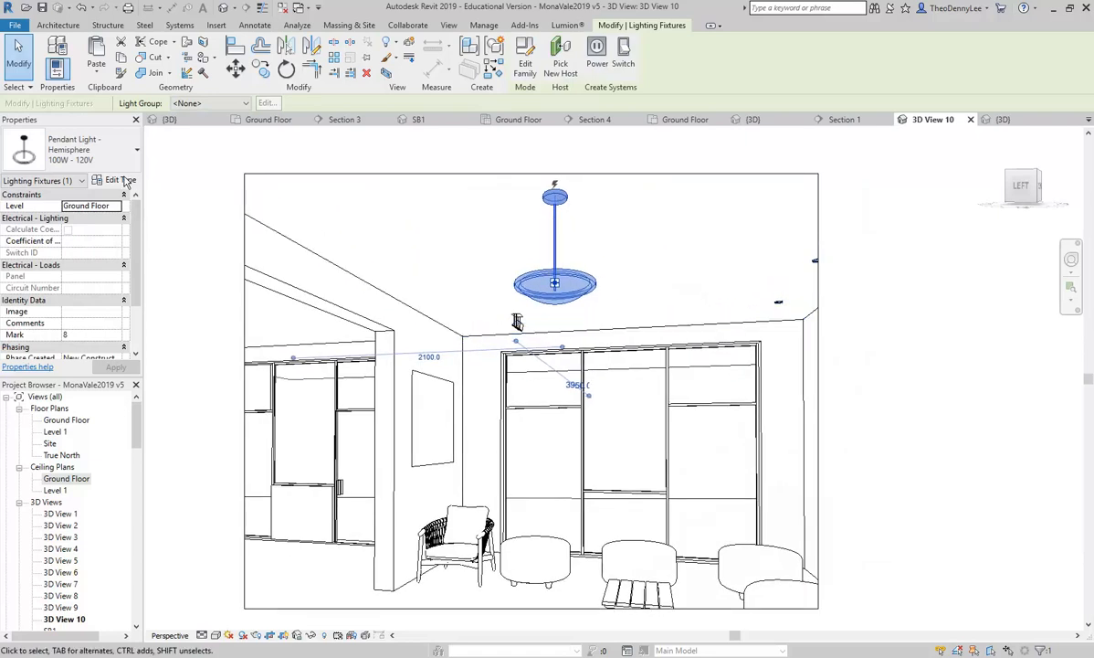
left_click(119, 180)
scroll(638, 390, "down", 5)
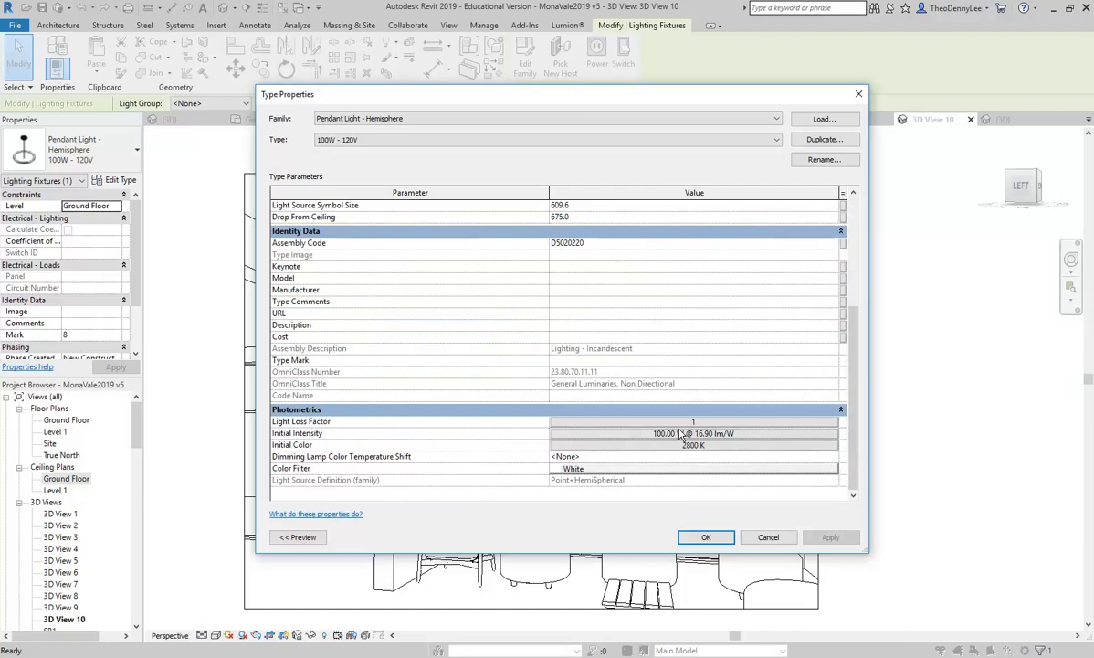
left_click(768, 537)
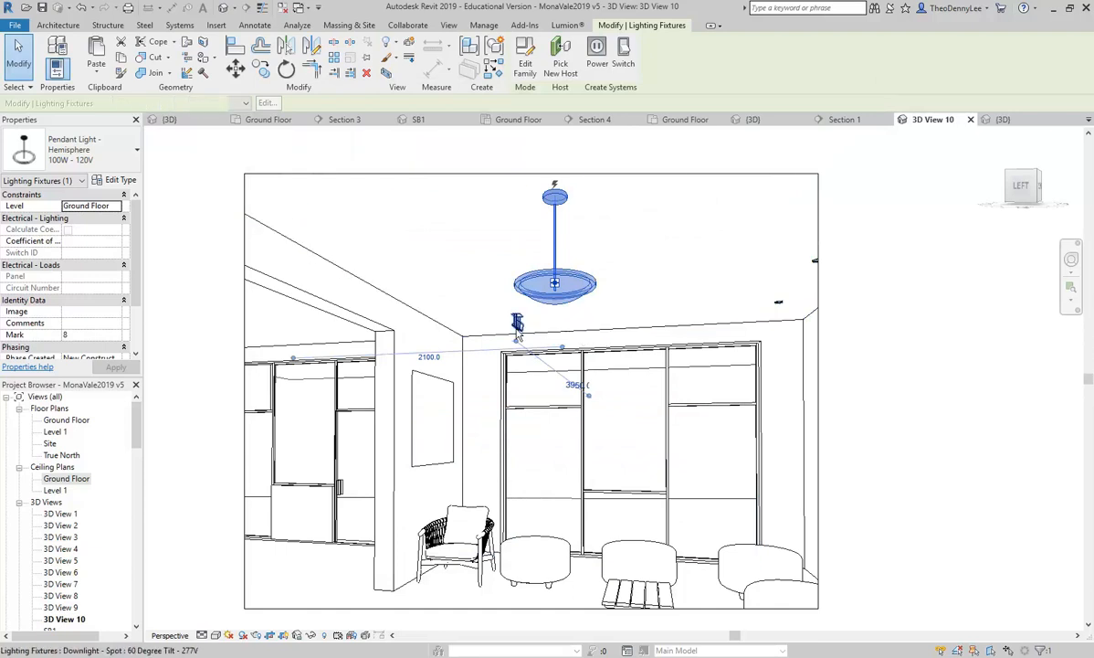
Step: Inspect the spot downlight's light source cones in its family model and close the family without saving
left_click(518, 322)
left_click(528, 66)
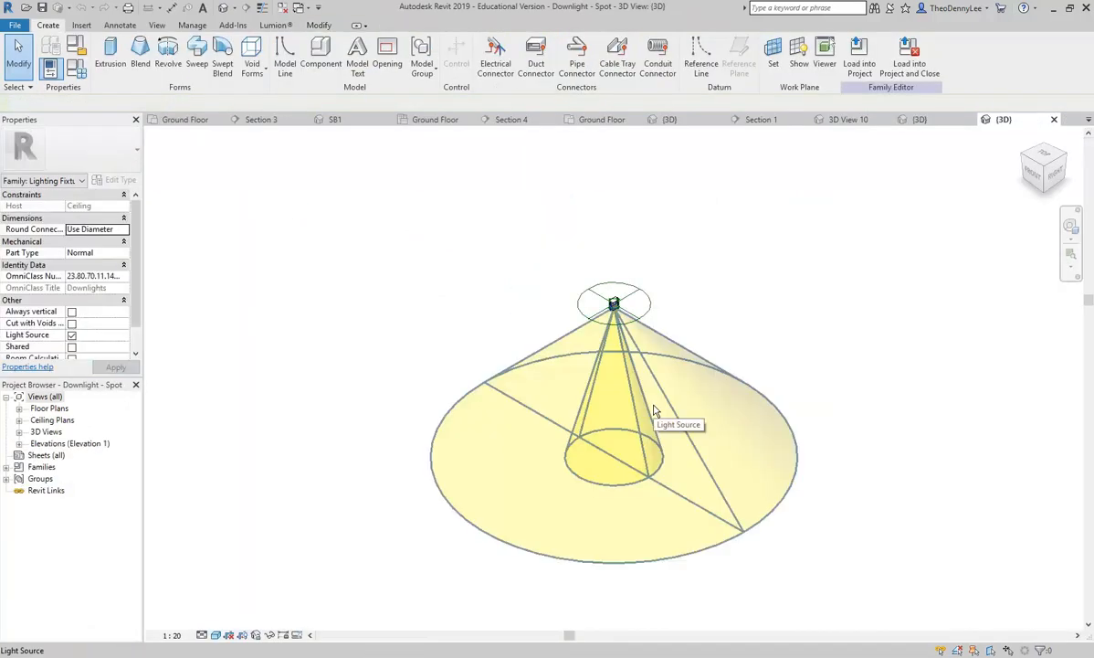
left_click(654, 410)
middle_click_drag(620, 420, 563, 248, "shift")
scroll(622, 296, "up", 3)
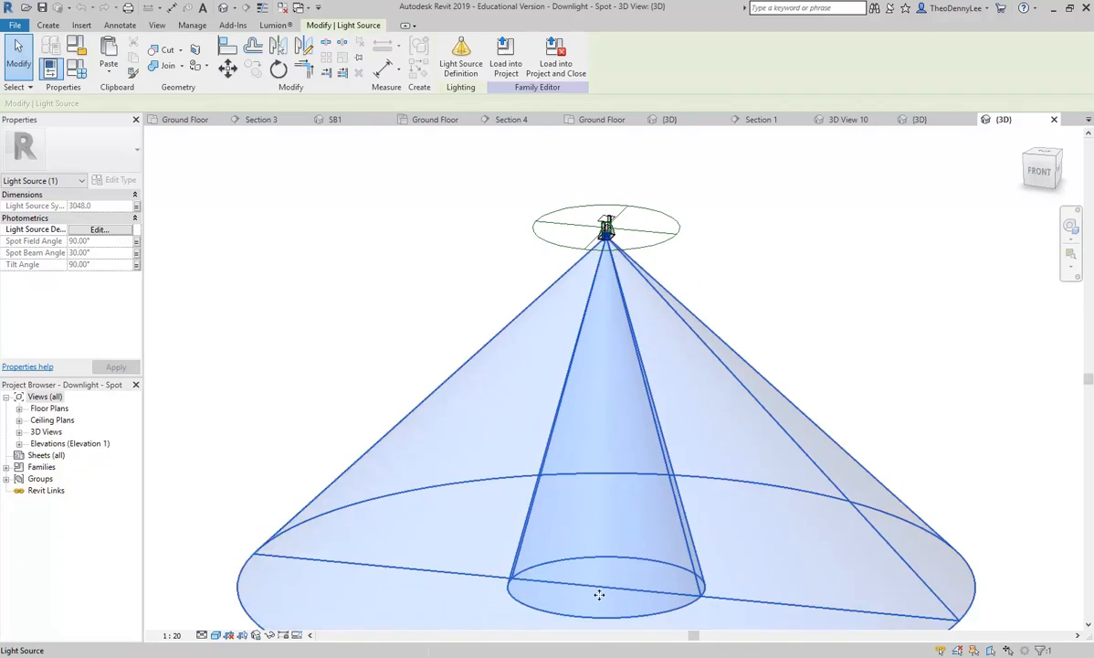
left_click(15, 25)
left_click(32, 278)
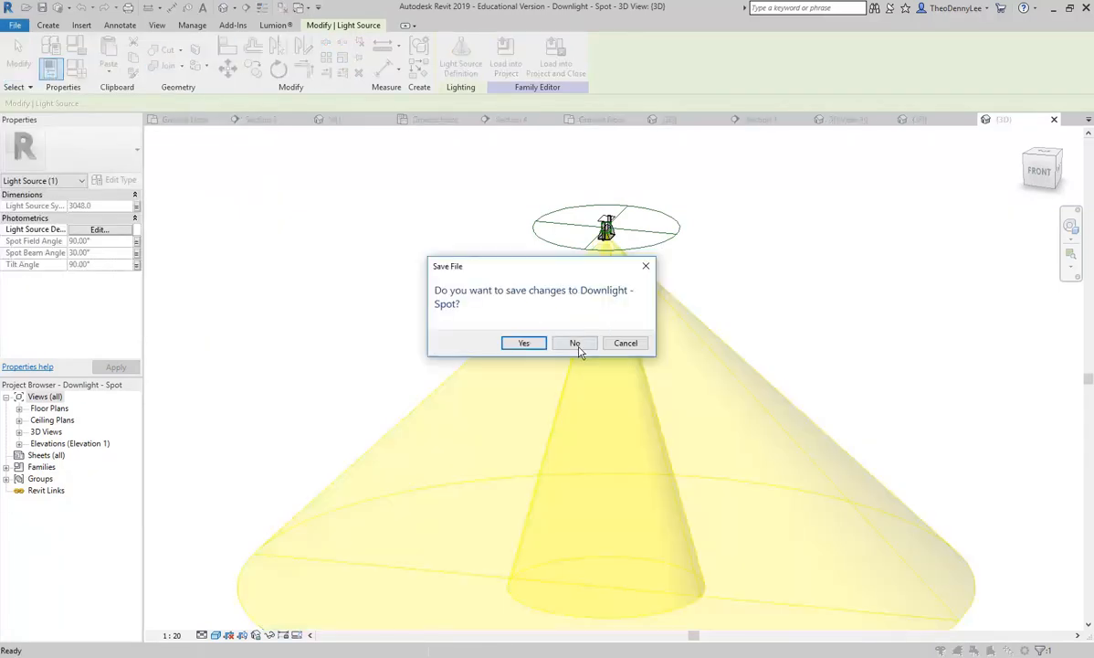
left_click(545, 329)
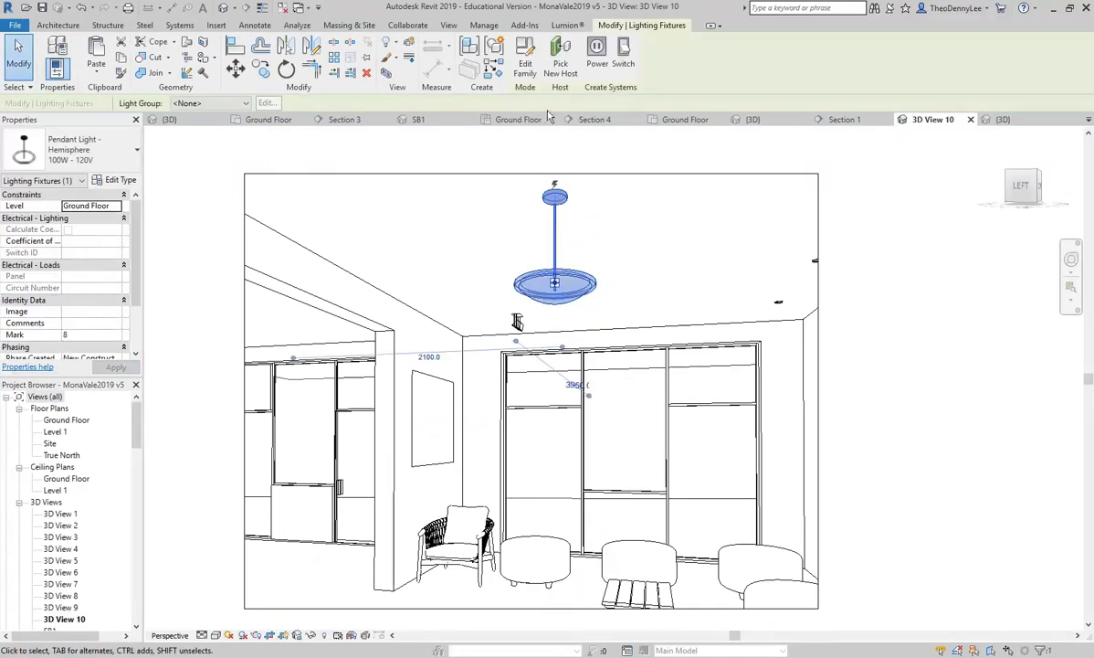
Step: Open the pendant light's family for editing and examine the emit shape and distribution in its Light Source Definition
left_click(521, 56)
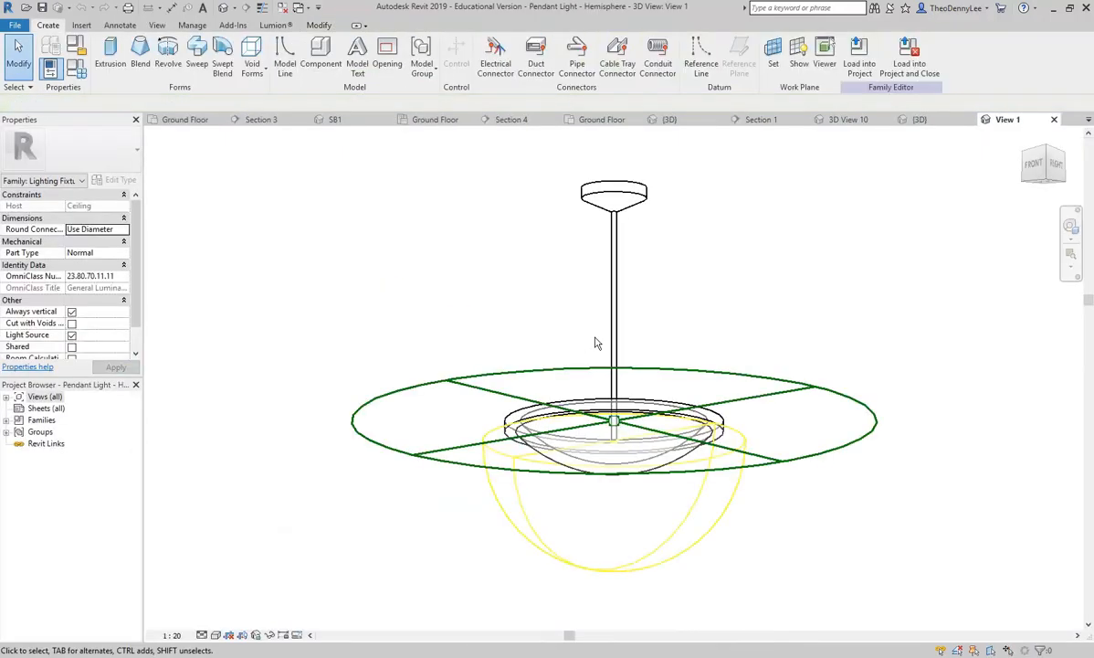
middle_click_drag(502, 444, 501, 357, "shift")
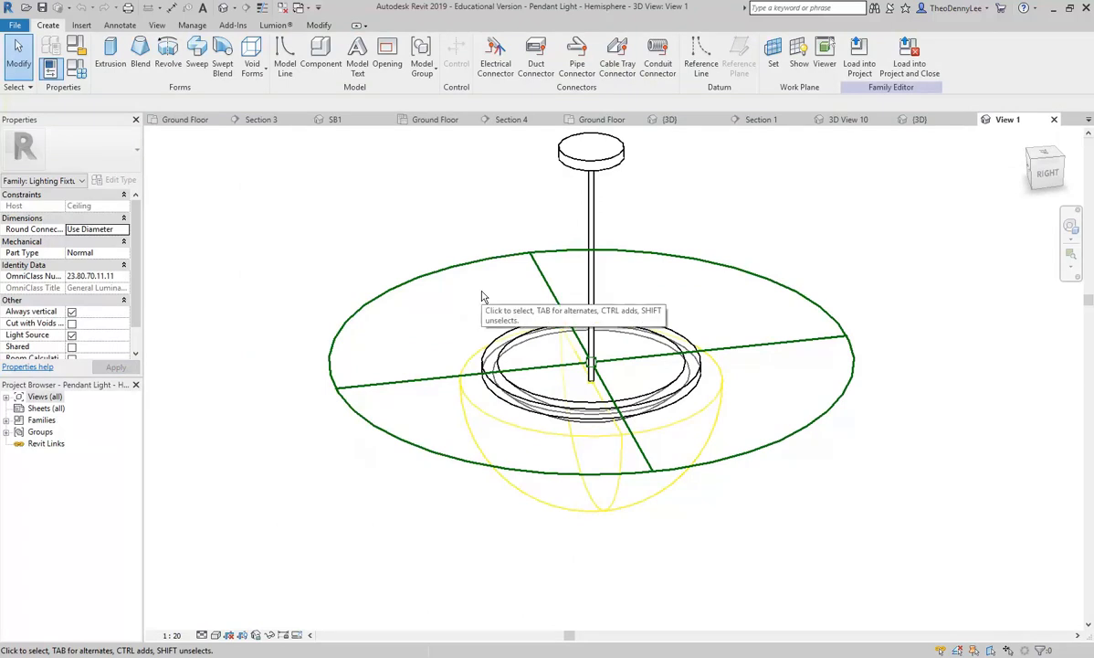
left_click(498, 416)
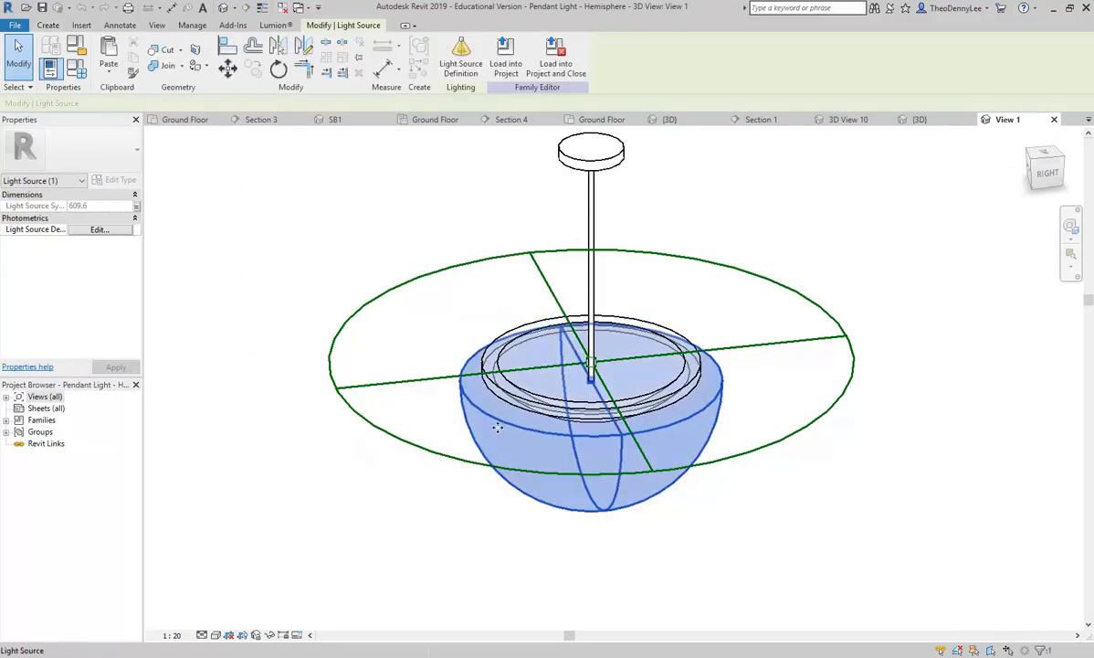
left_click(460, 56)
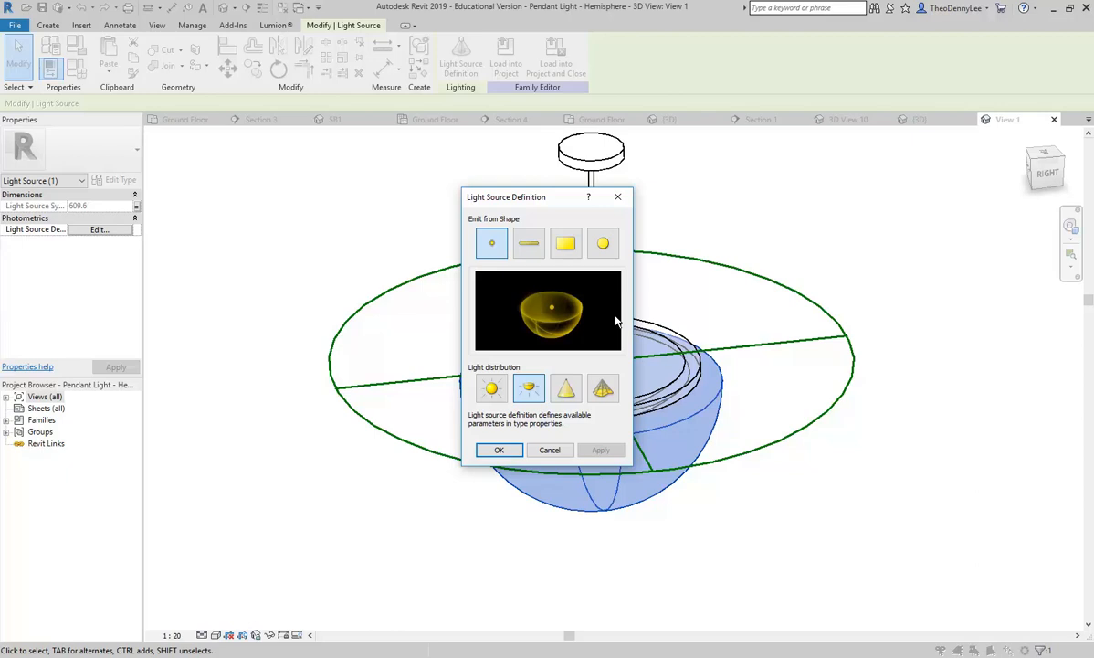
left_click(549, 450)
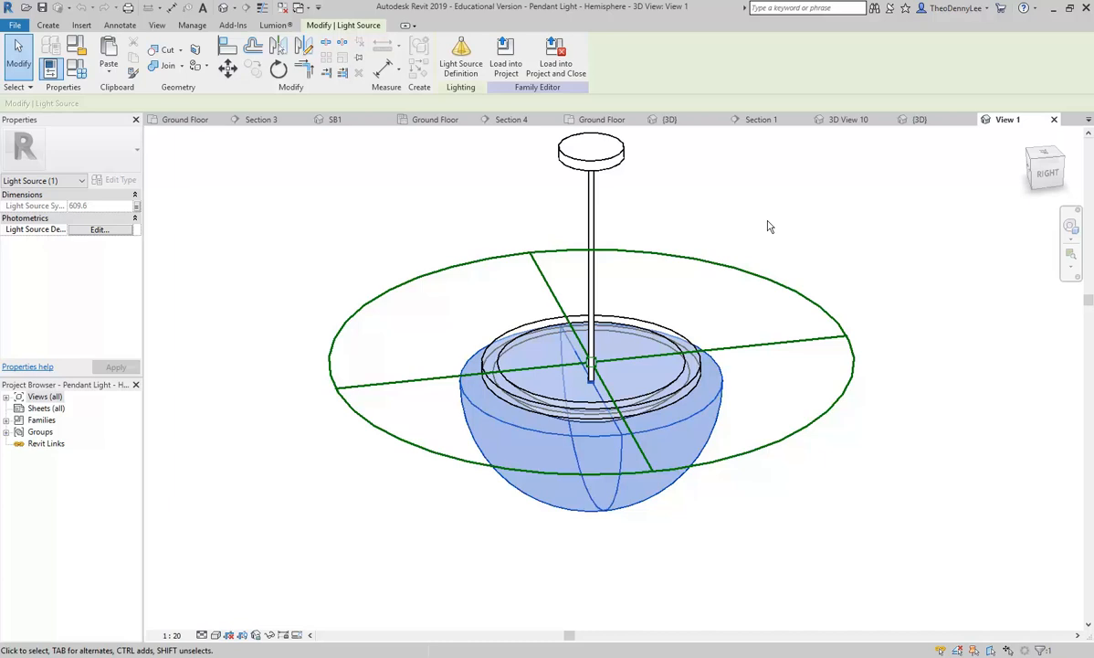
Step: Close the pendant light family without saving and return to 3D View 10
left_click(1054, 119)
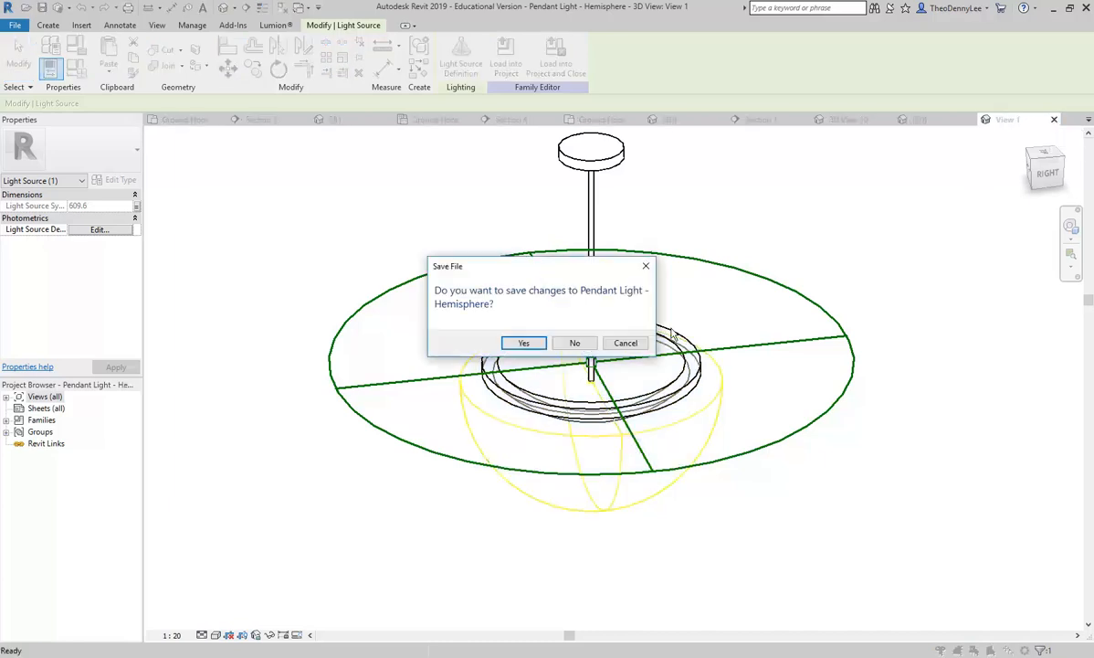
left_click(575, 343)
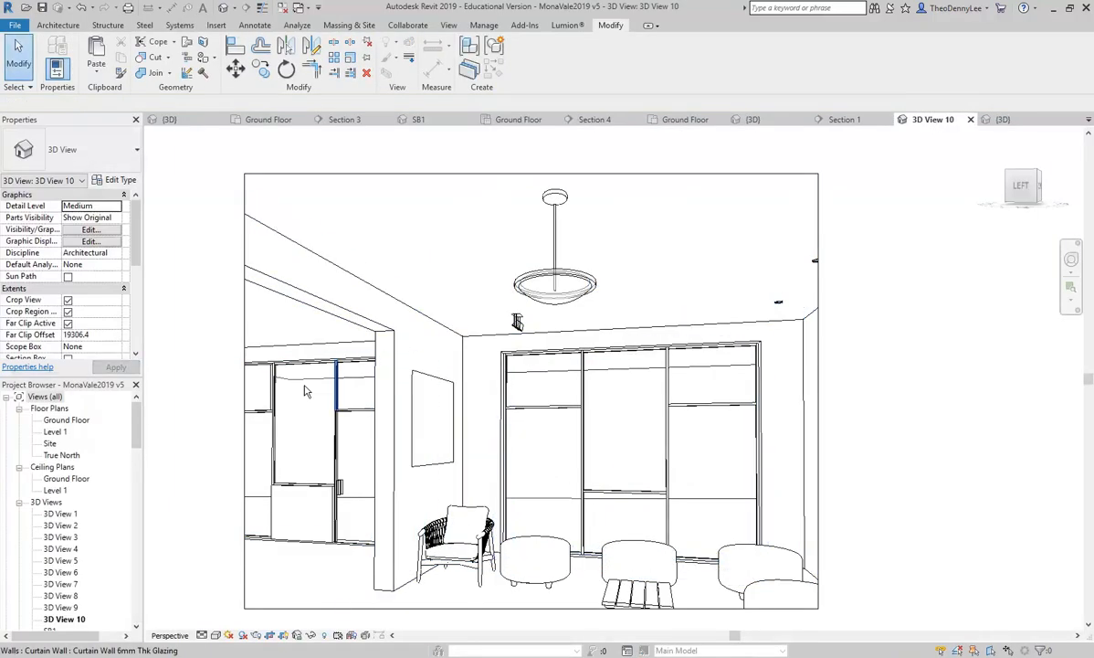
middle_click_drag(211, 355, 245, 349)
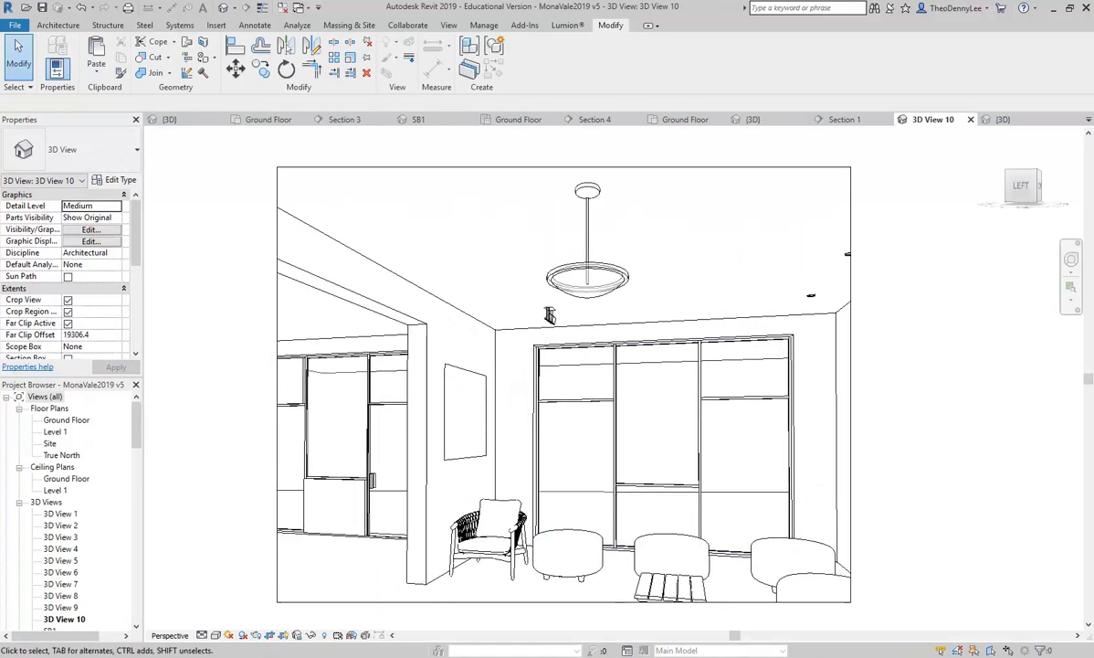
Step: Render 3D View 10 at Draft quality to check the pendant light, and close the rendering
left_click(256, 634)
left_click(42, 41)
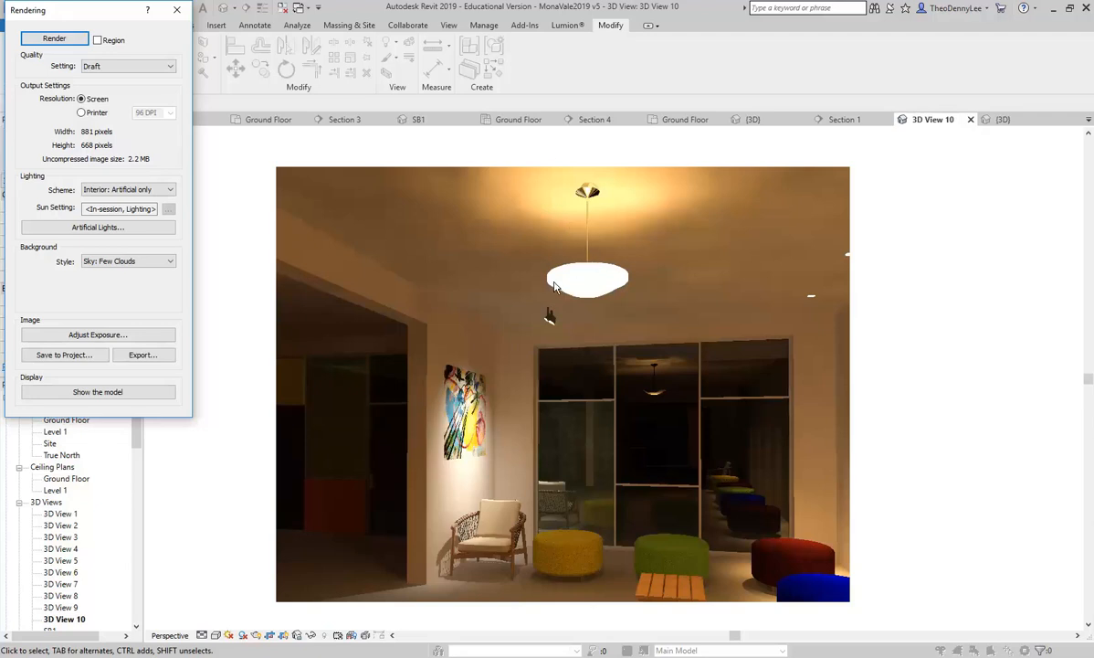
left_click(176, 10)
Step: Set the self-illumination luminance of the hemisphere pendant's Glass, Frosted material to 300 in its appearance settings
left_click(572, 274)
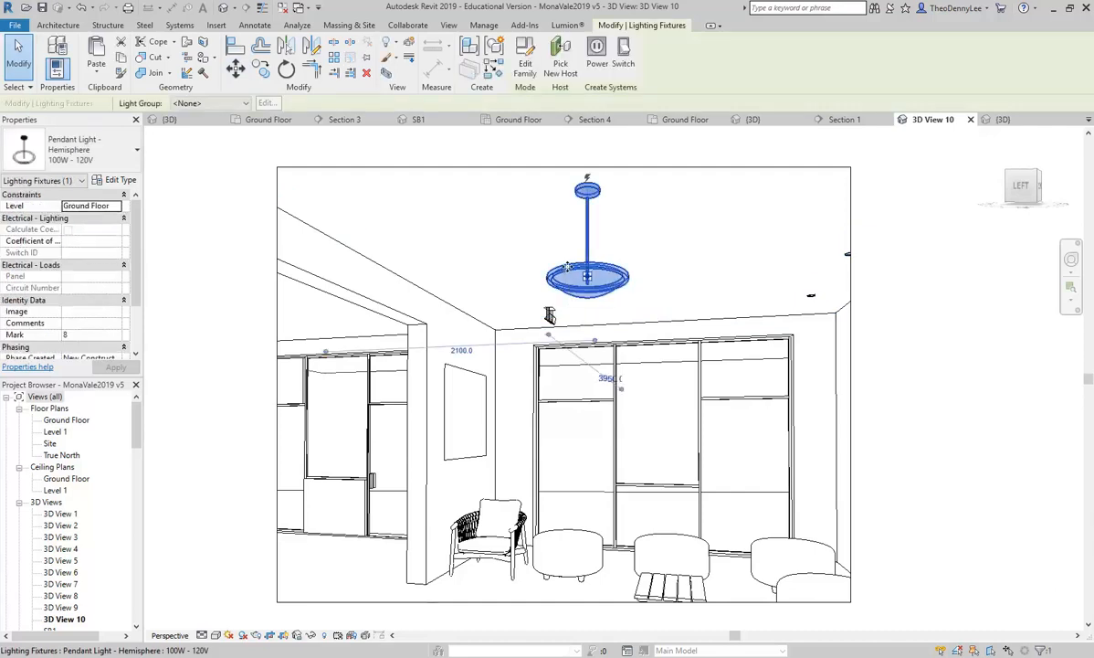
left_click(118, 181)
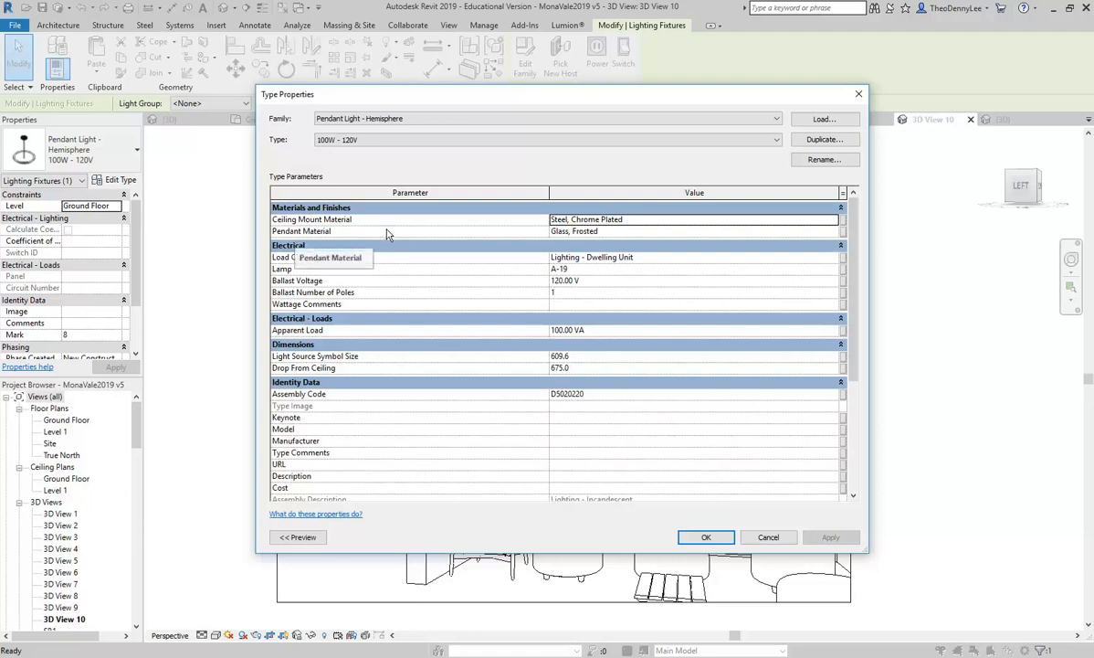
left_click(621, 219)
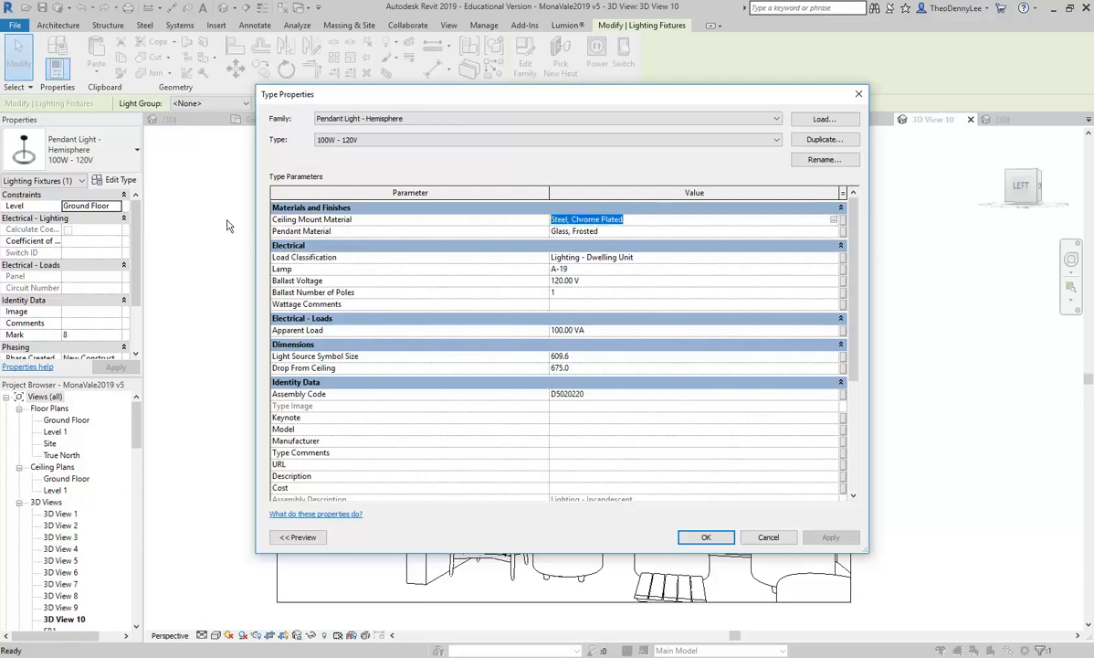
left_click(637, 219)
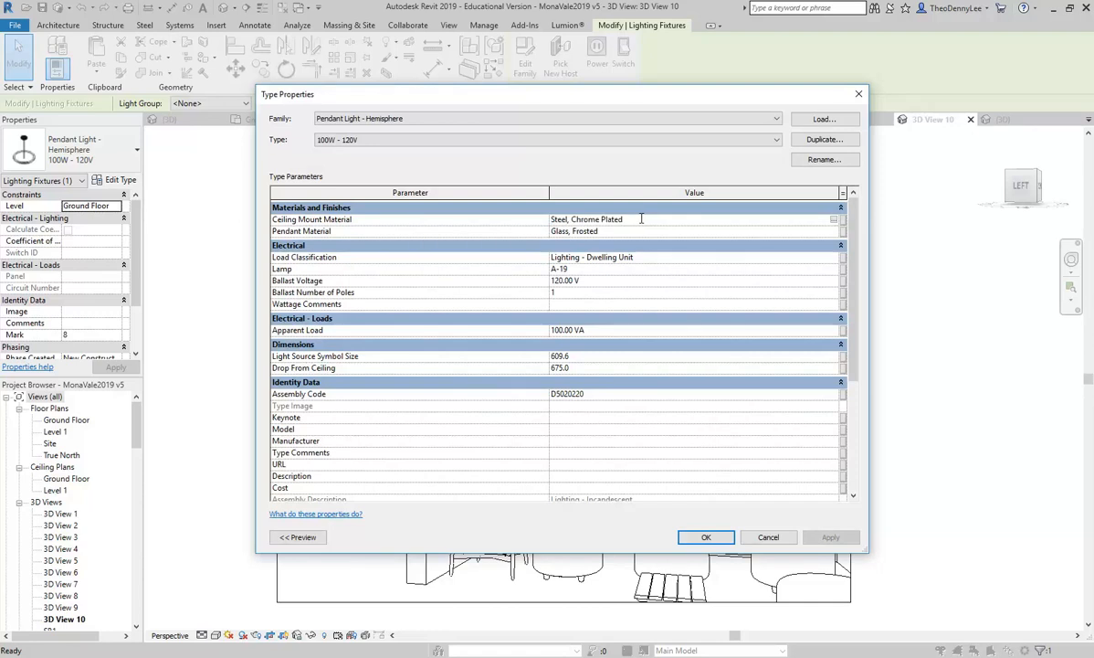
left_click(615, 231)
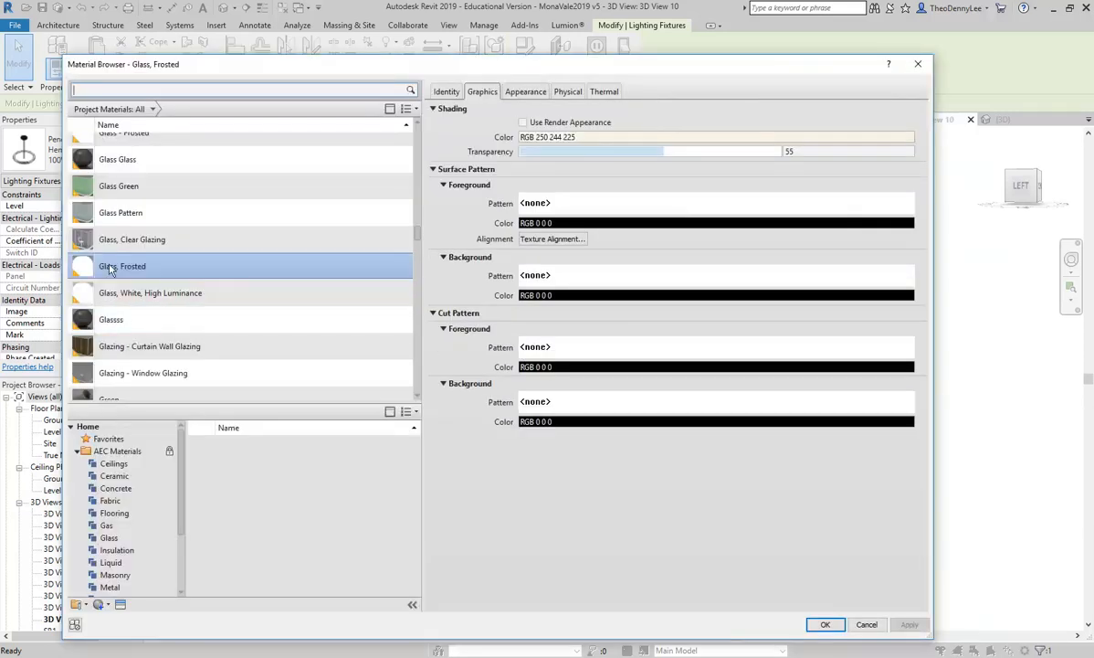
left_click(525, 94)
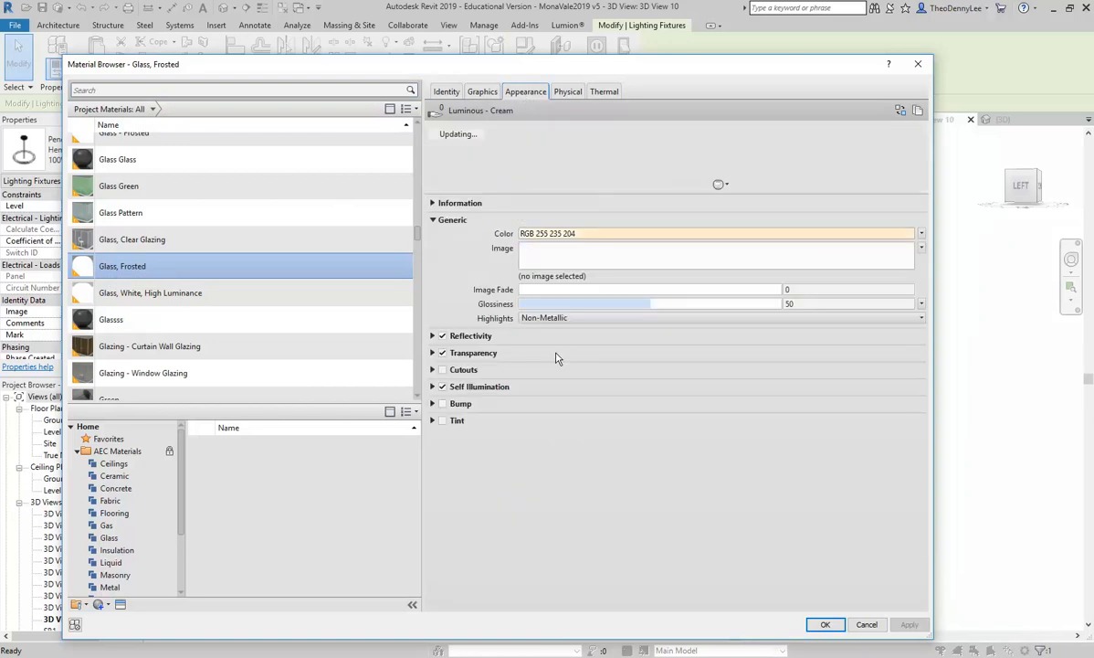
left_click(433, 387)
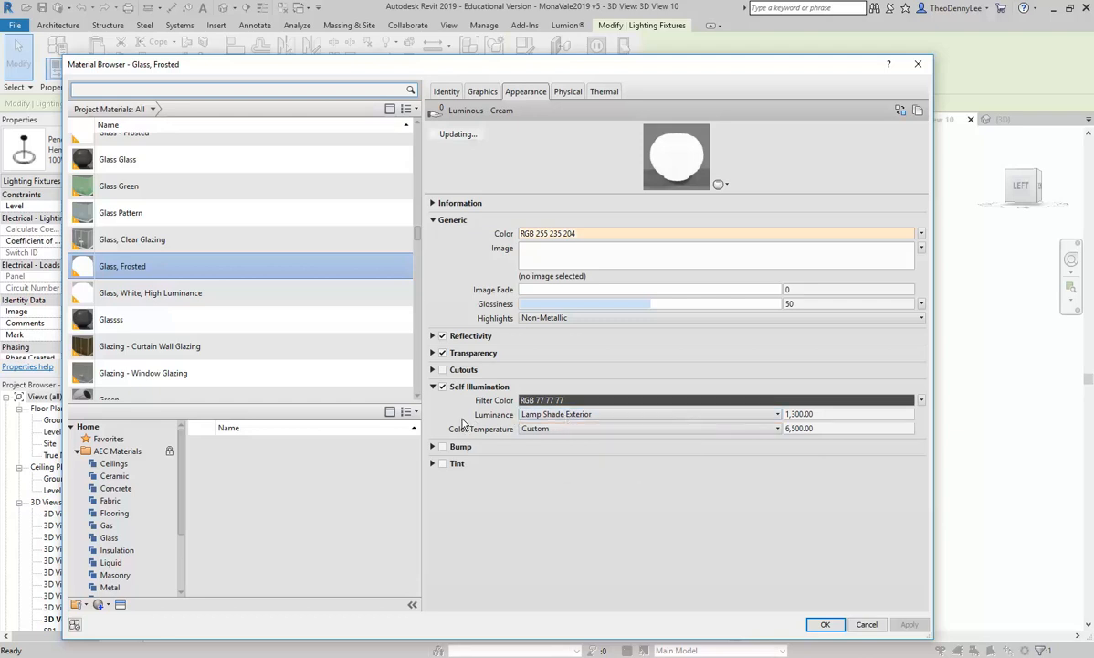
left_click(834, 414)
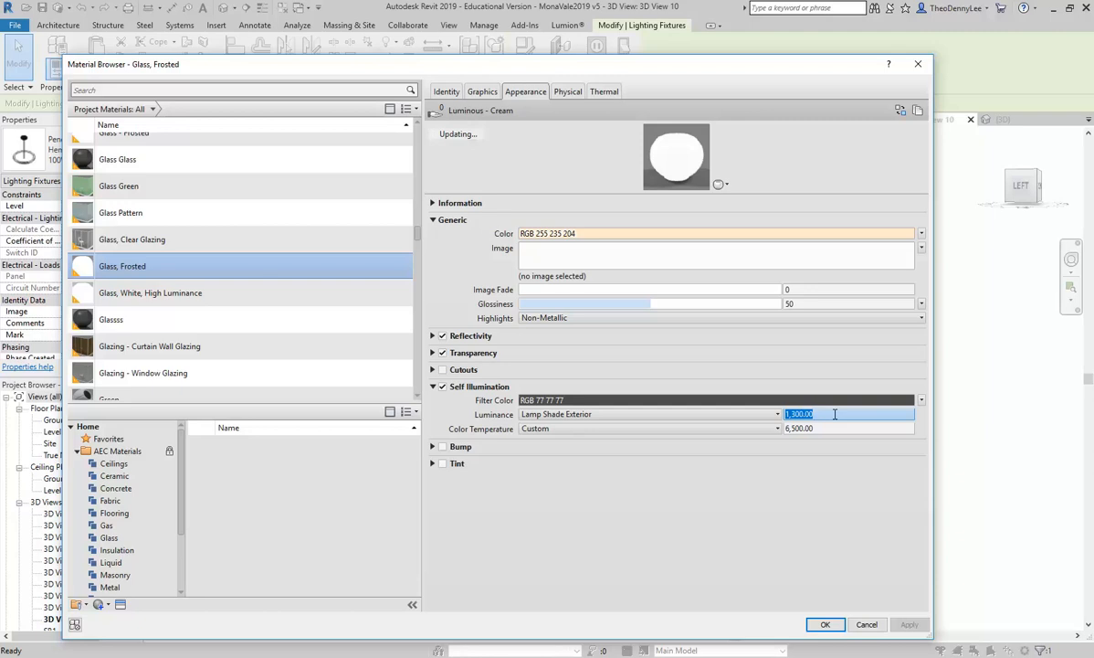
type("300")
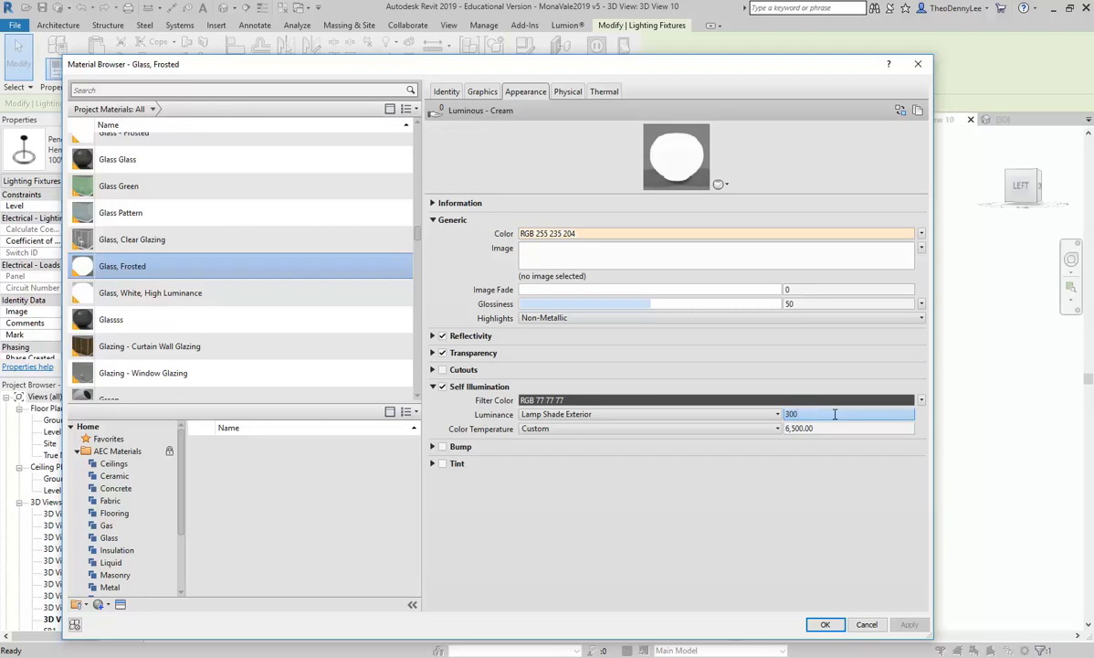
left_click(829, 623)
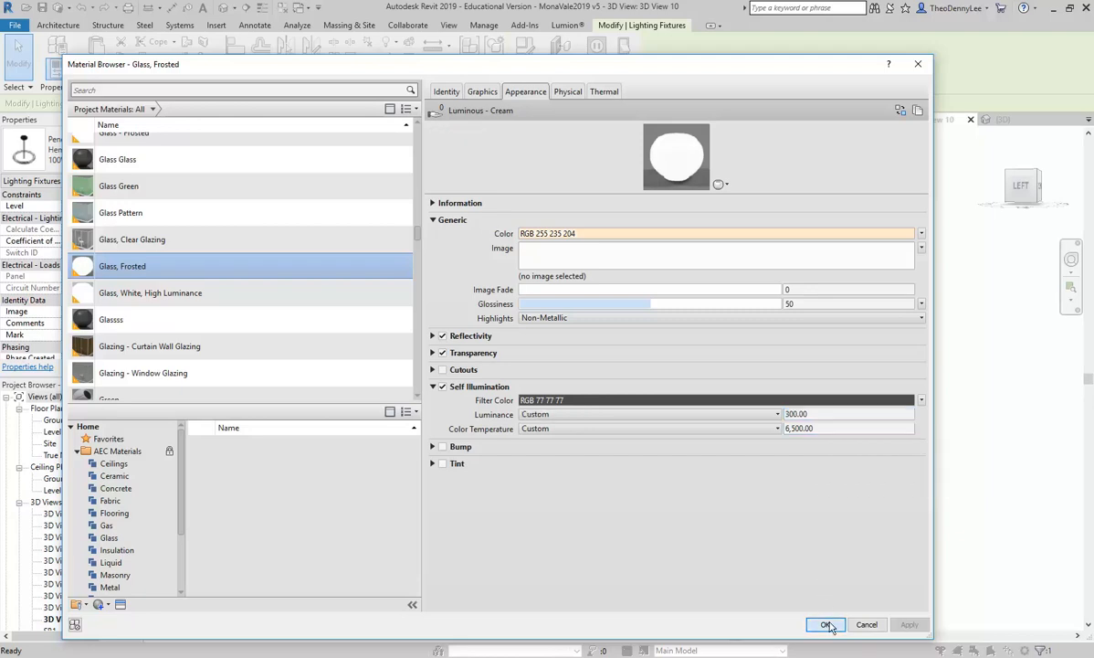
left_click(702, 536)
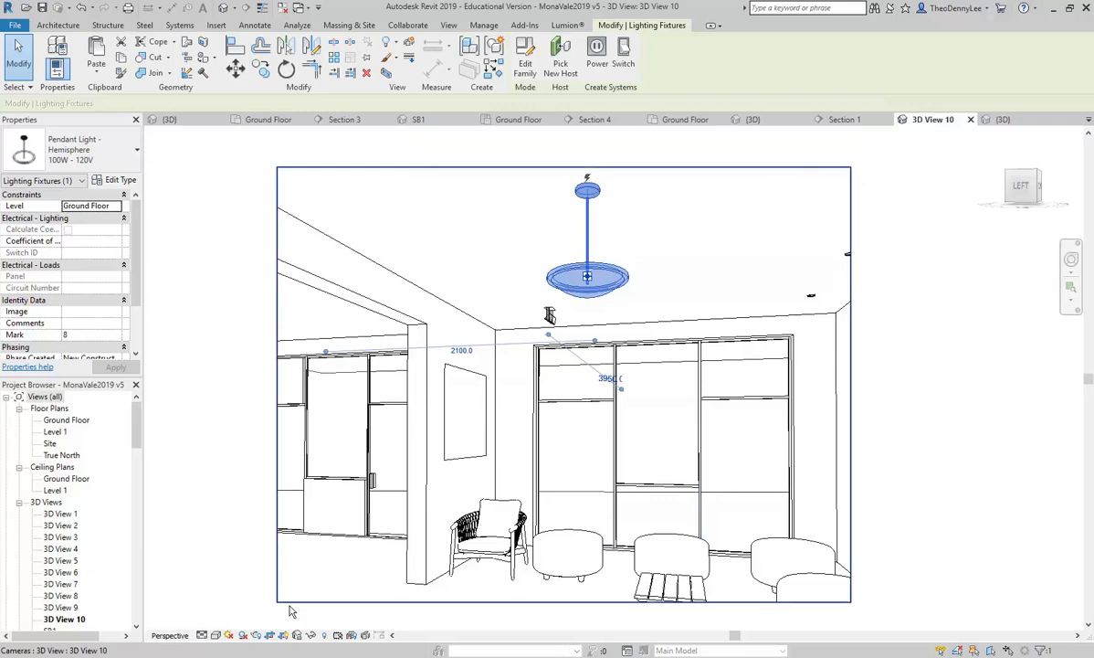
Step: Render 3D View 10 again to check the pendant at luminance 300, and close the rendering
left_click(257, 634)
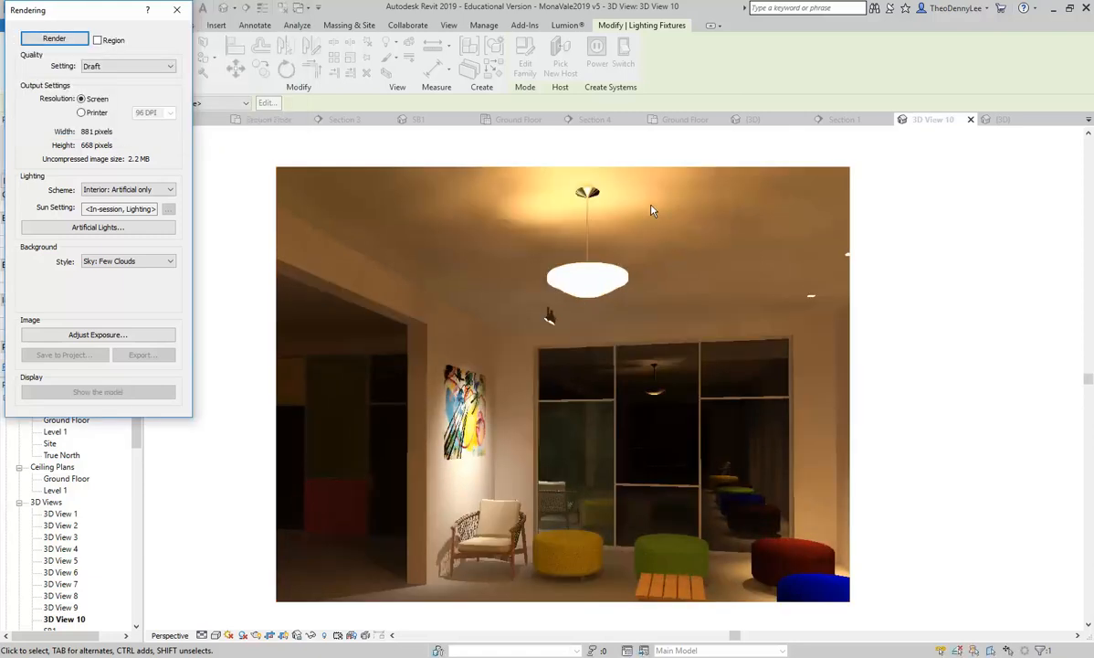
left_click(177, 11)
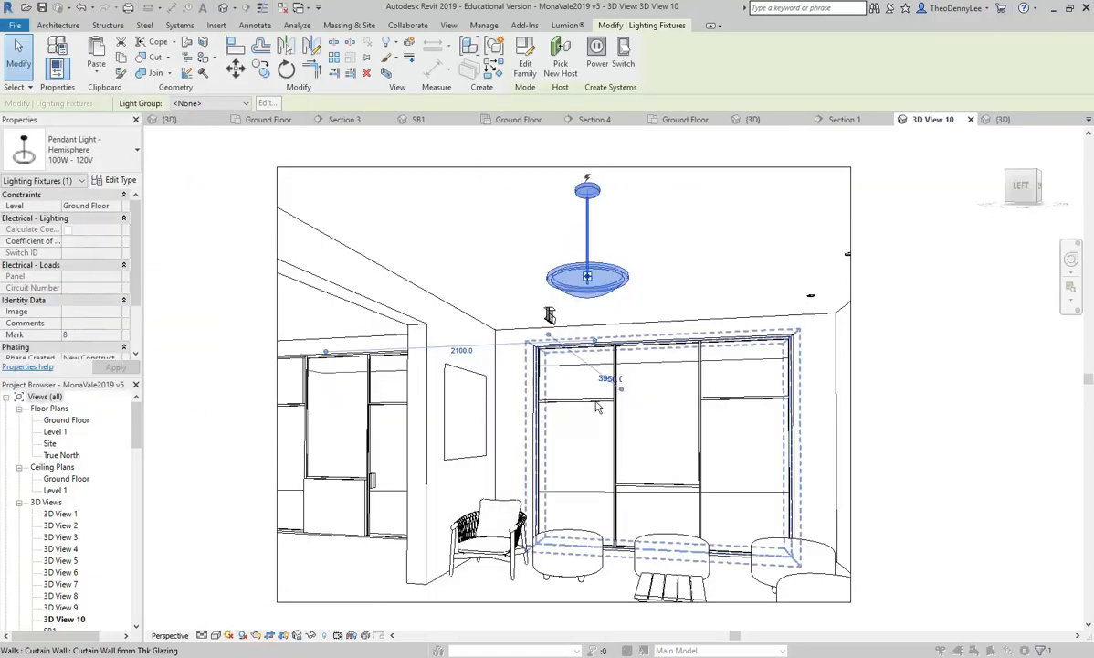
Step: Set the Glass, Frosted pendant material's self-illumination luminance to 100 and apply the type properties
left_click(121, 182)
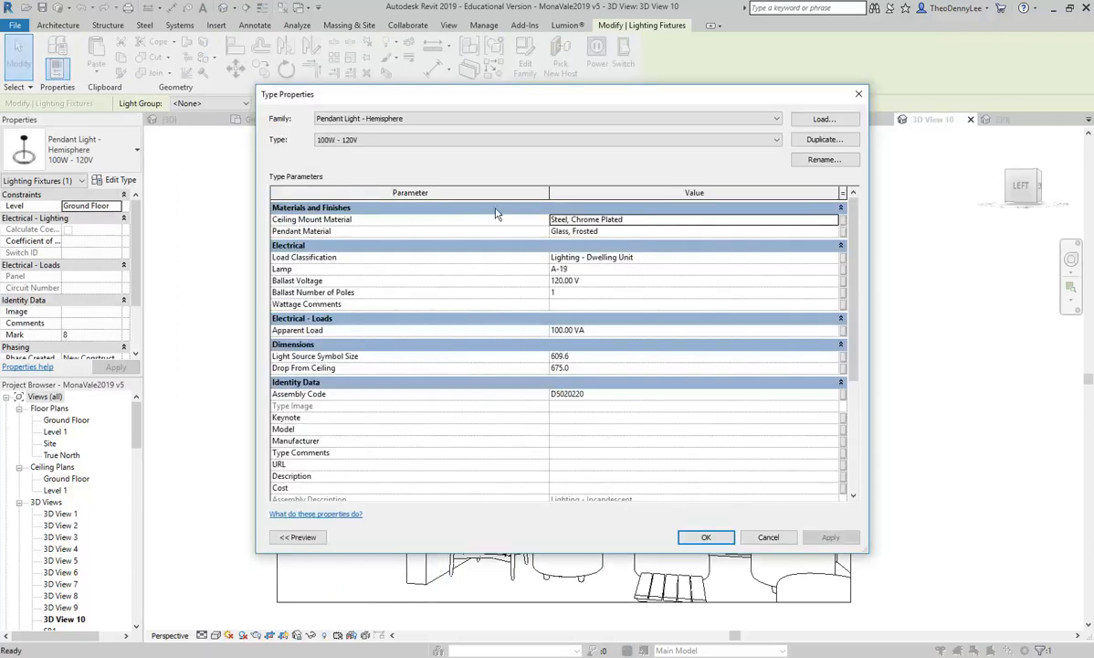
left_click(740, 230)
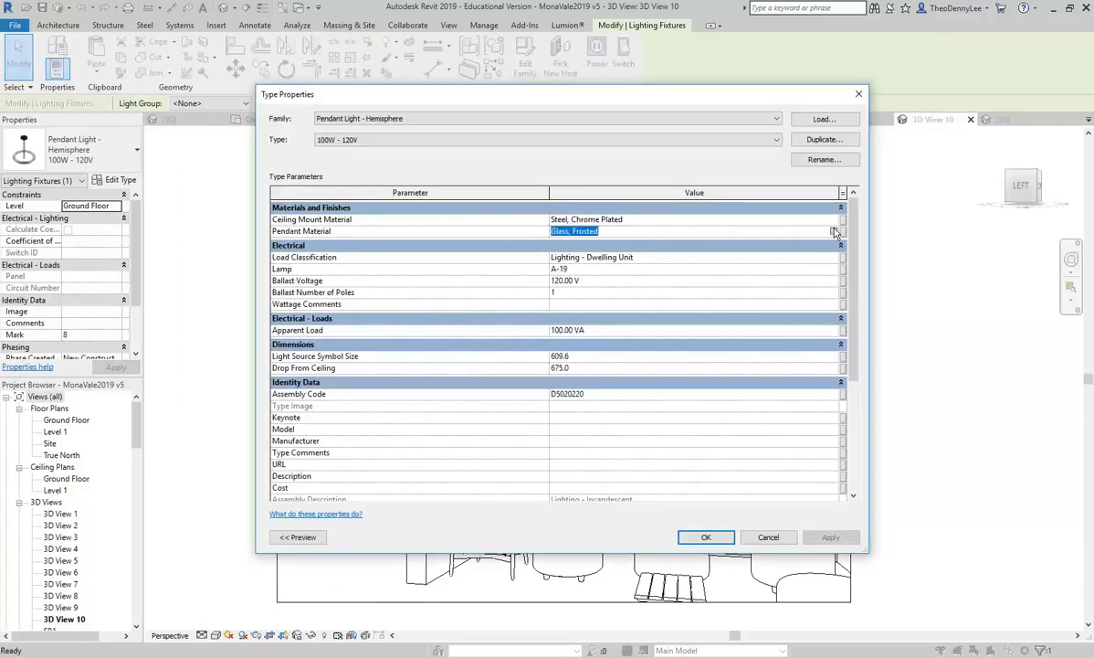
left_click(833, 231)
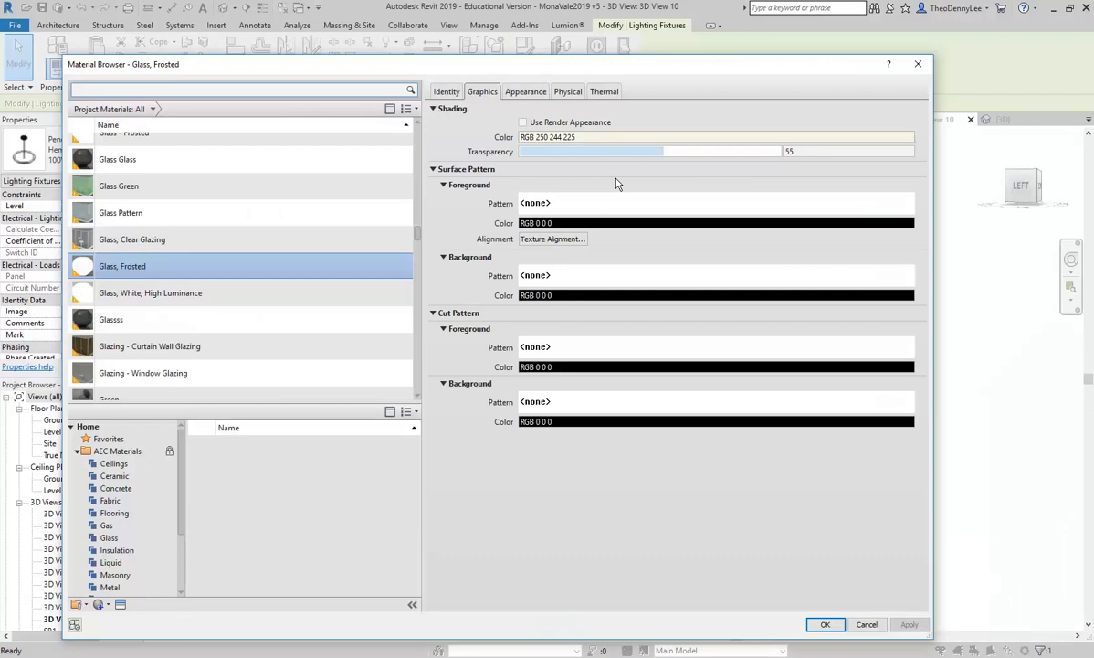
left_click(525, 92)
double_click(819, 415)
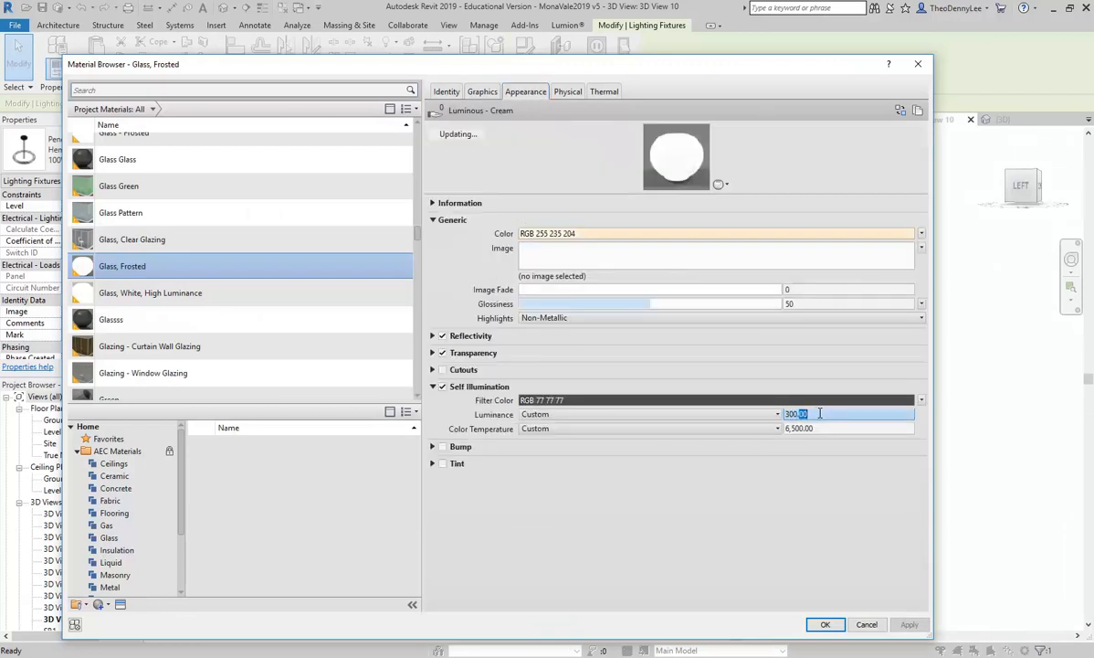
type("100")
left_click(825, 625)
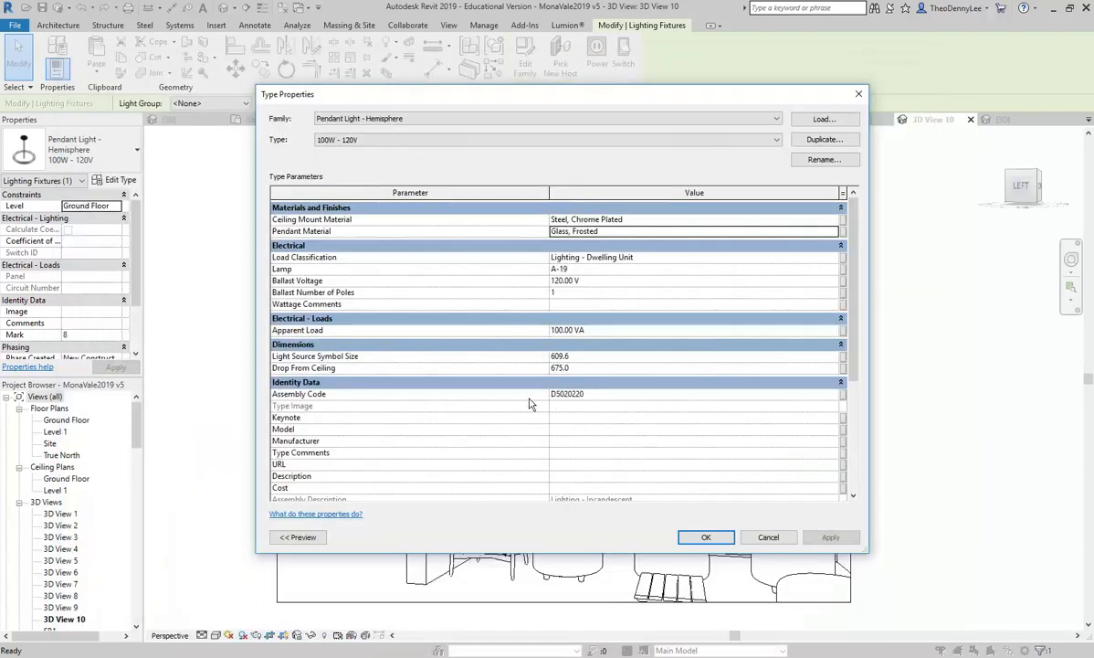
left_click(710, 543)
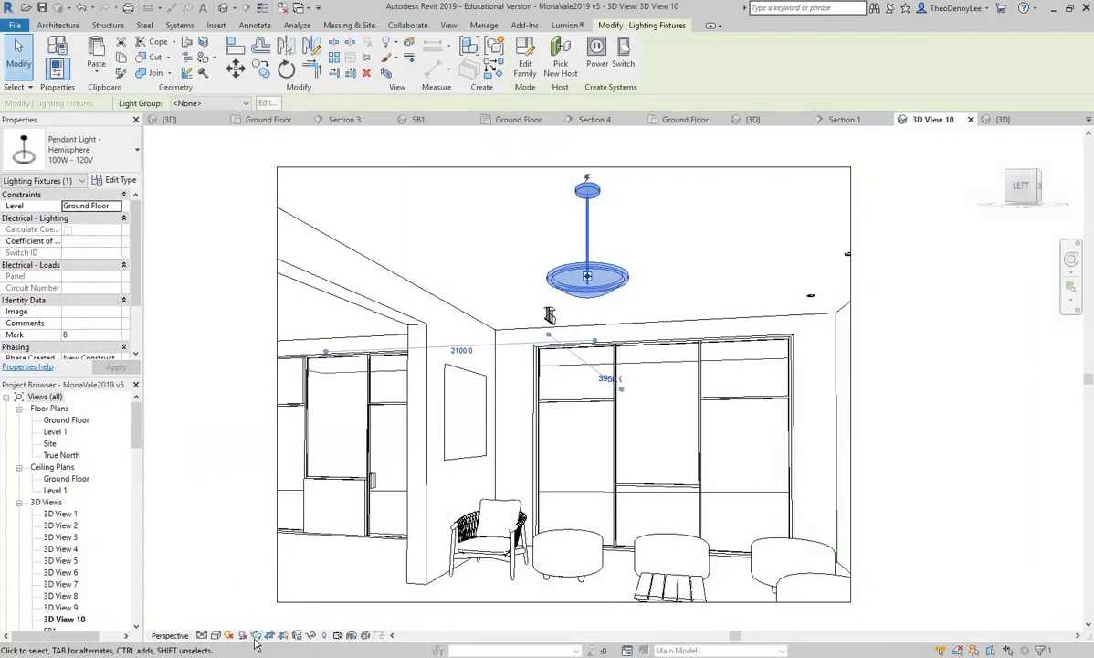
Step: Render 3D View 10 to check the pendant glass at luminance 100, and close the rendering
left_click(256, 636)
left_click(52, 38)
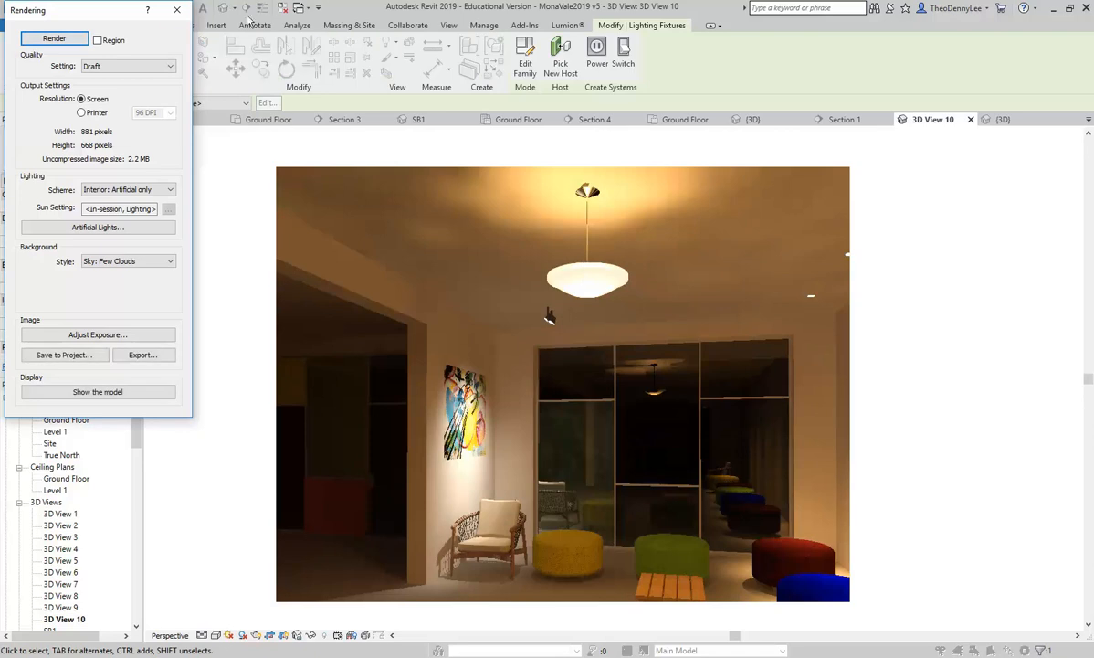
left_click(177, 12)
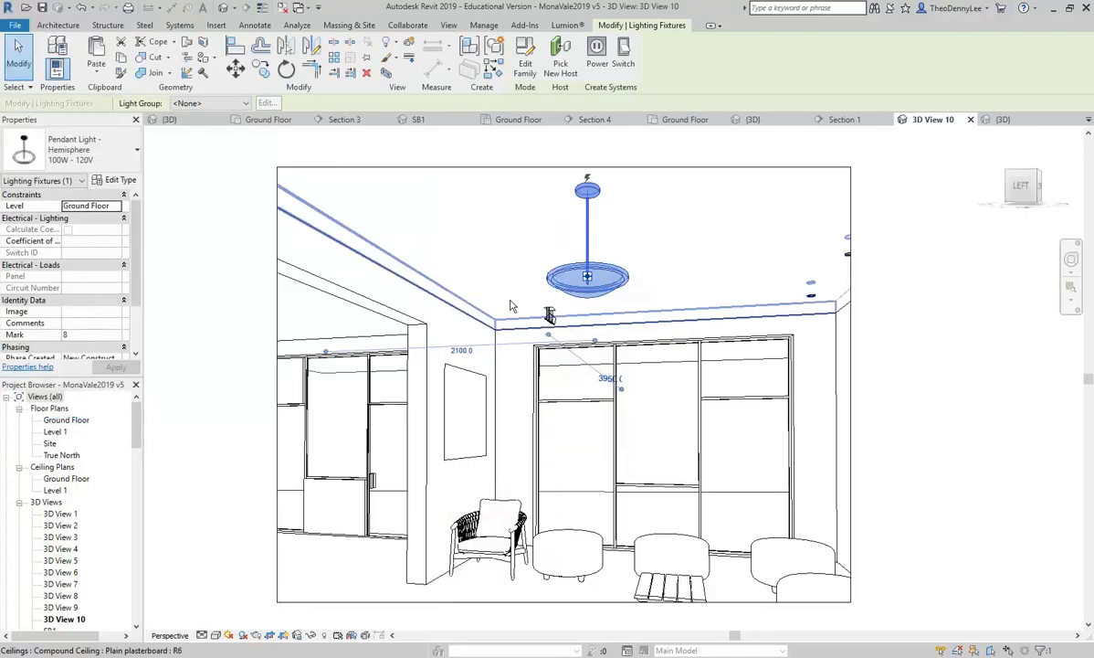
Step: Open the Ground Floor plan, deselect the pendant light, and start loading a family for component placement
double_click(59, 420)
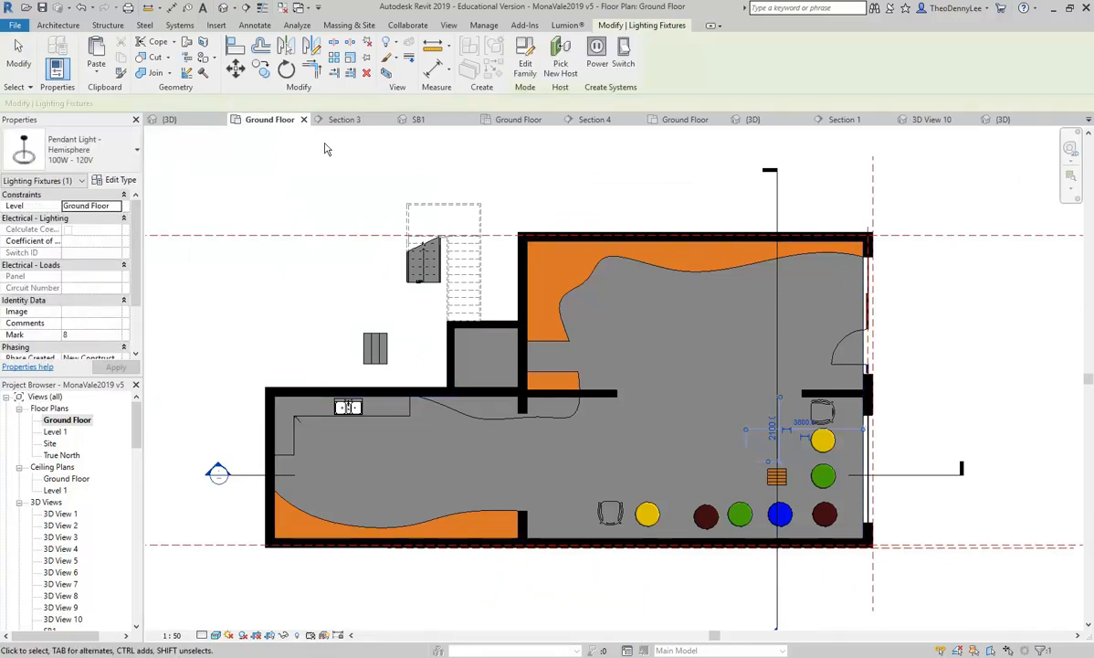
left_click(312, 178)
left_click(60, 27)
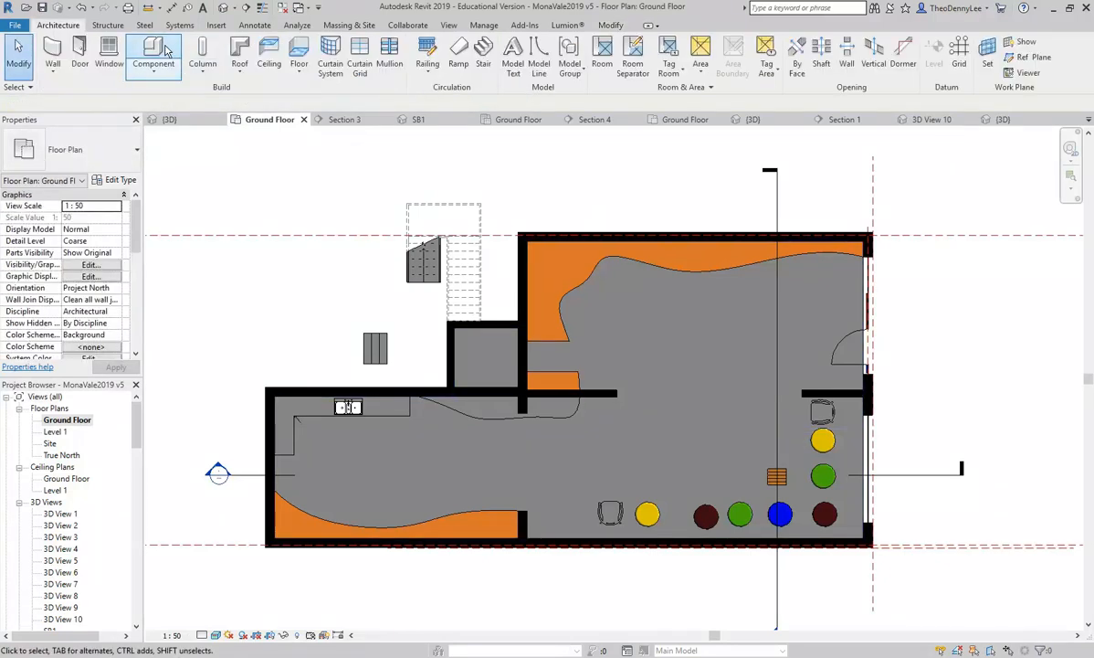
left_click(632, 387)
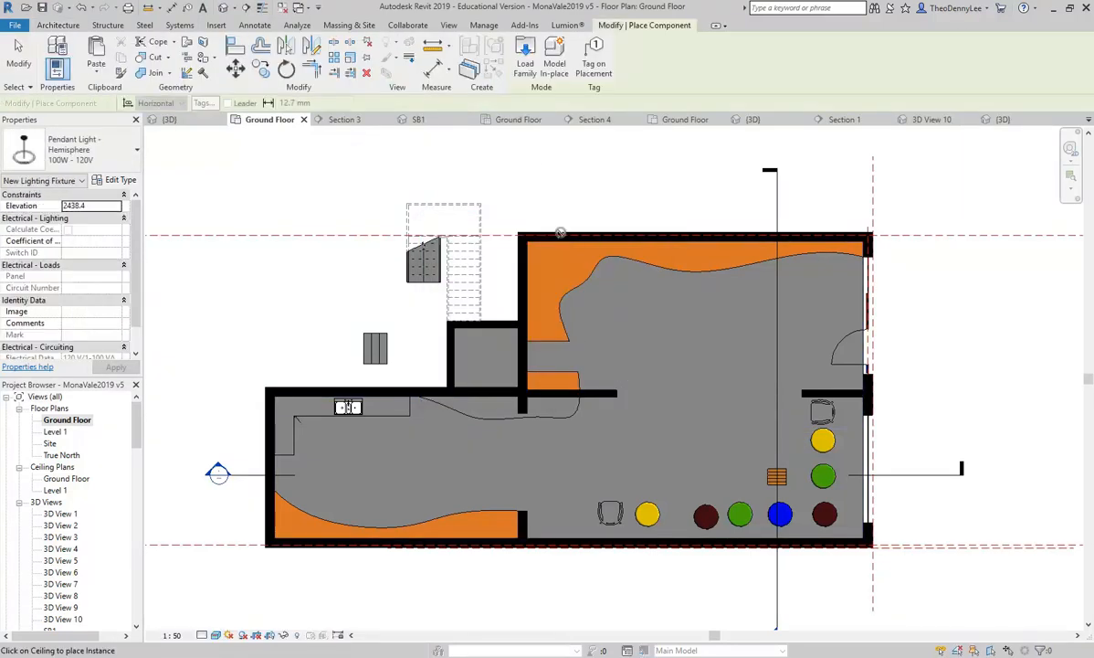
left_click(493, 55)
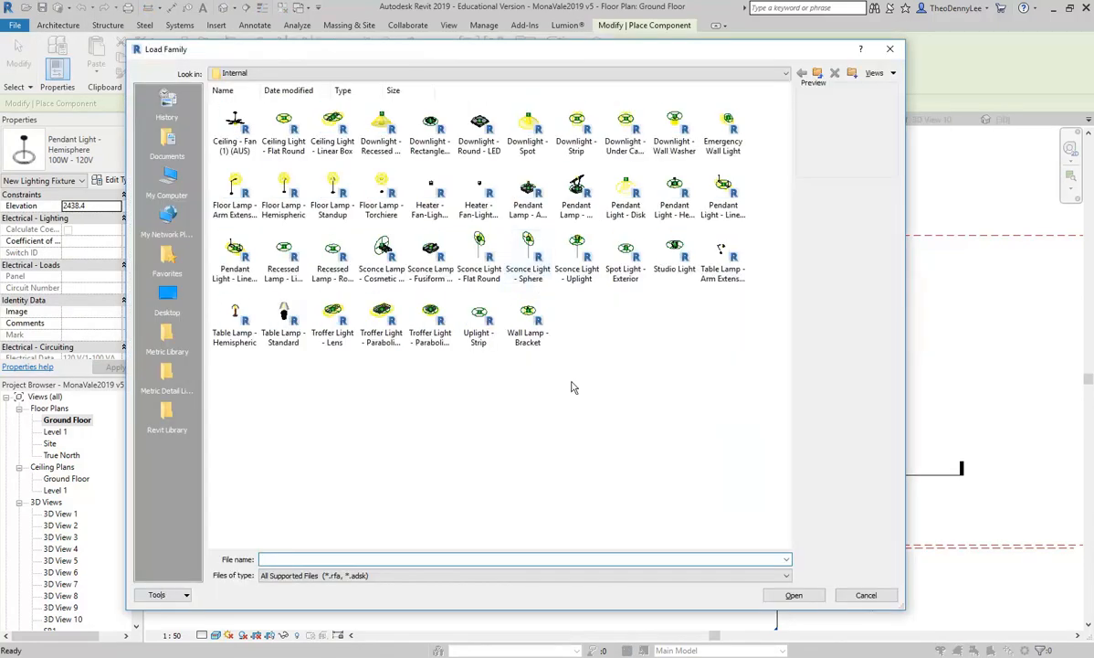
Step: Preview the wall lamp, sconce, exterior spot and floor lamp families in the Internal lighting folder to compare fixtures
left_click(479, 315)
left_click(430, 315)
left_click(528, 312)
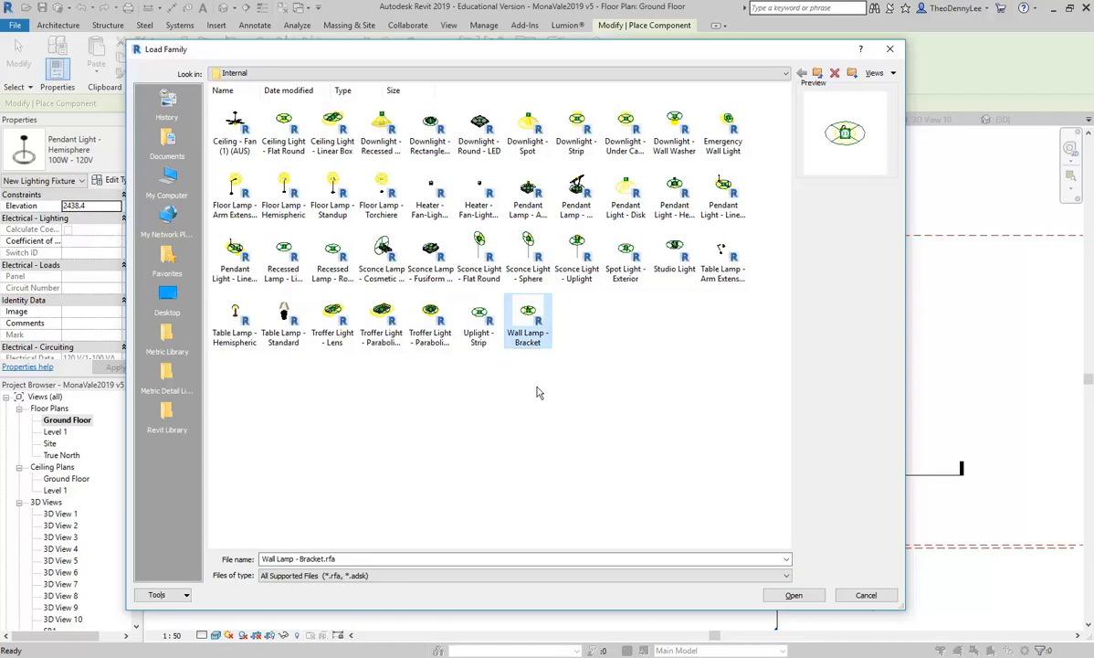
left_click(577, 436)
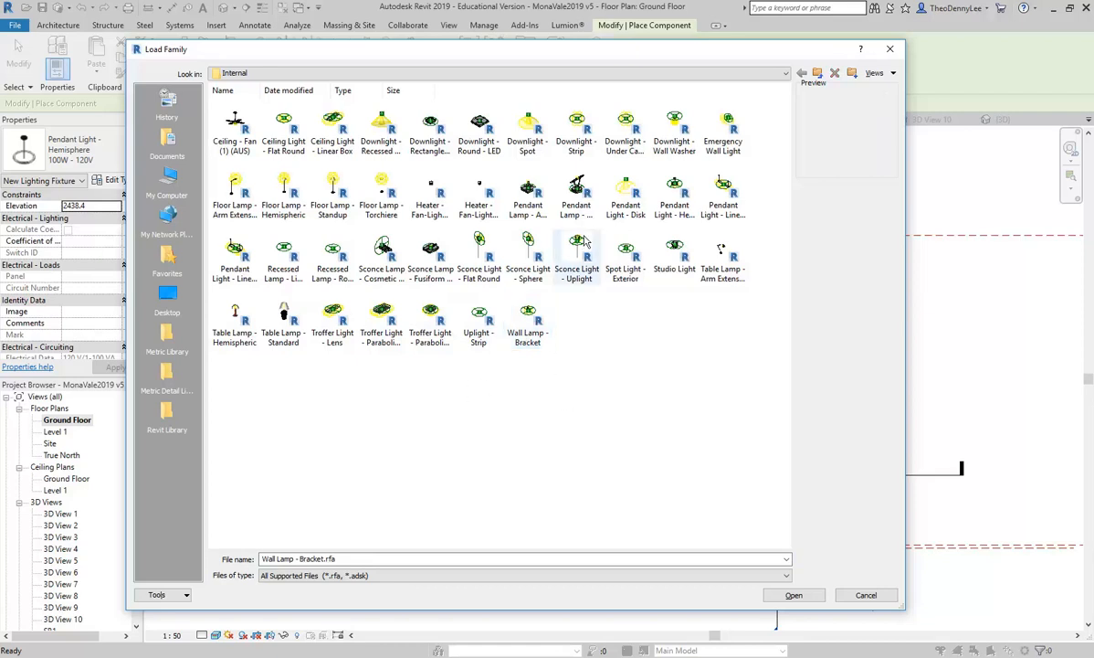
left_click(535, 316)
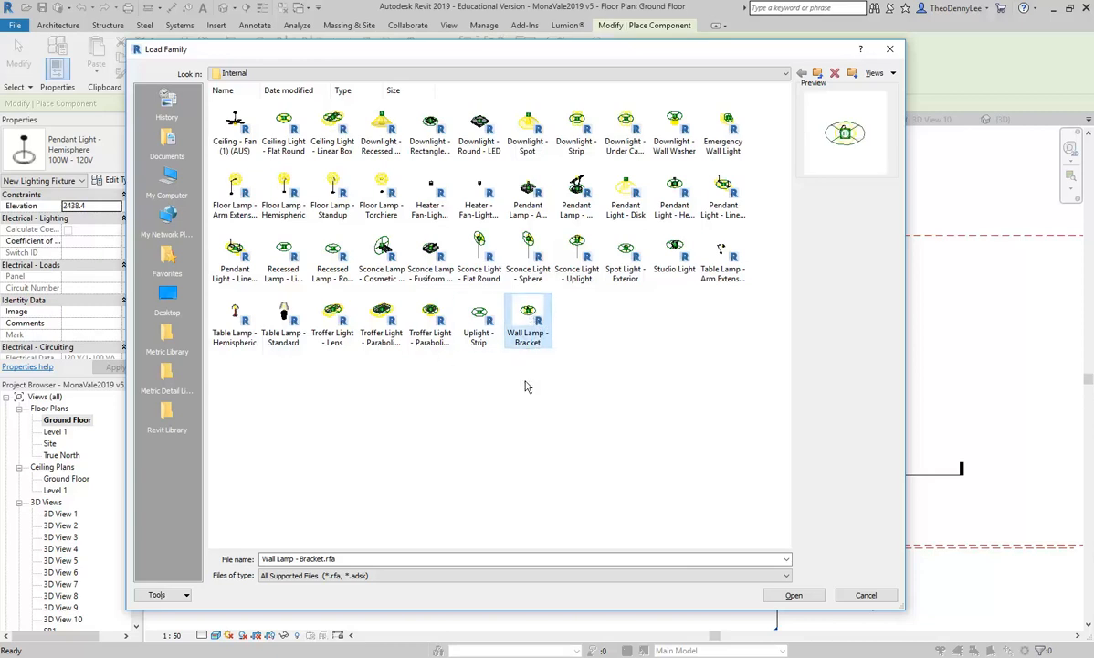
left_click(528, 248)
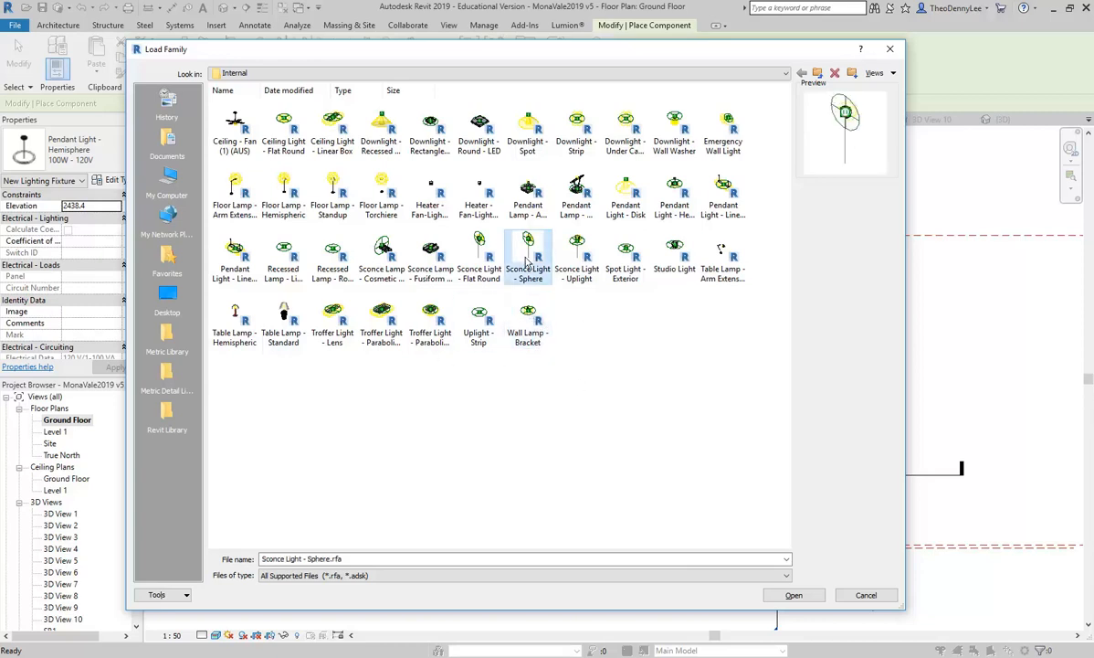
left_click(480, 248)
left_click(577, 248)
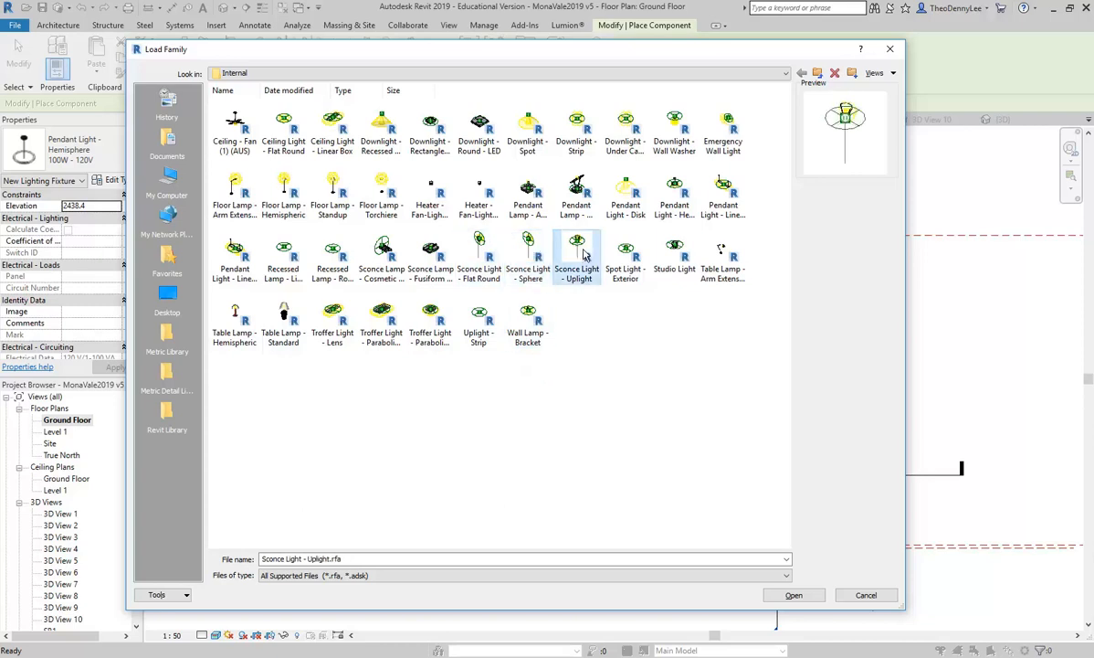
left_click(626, 250)
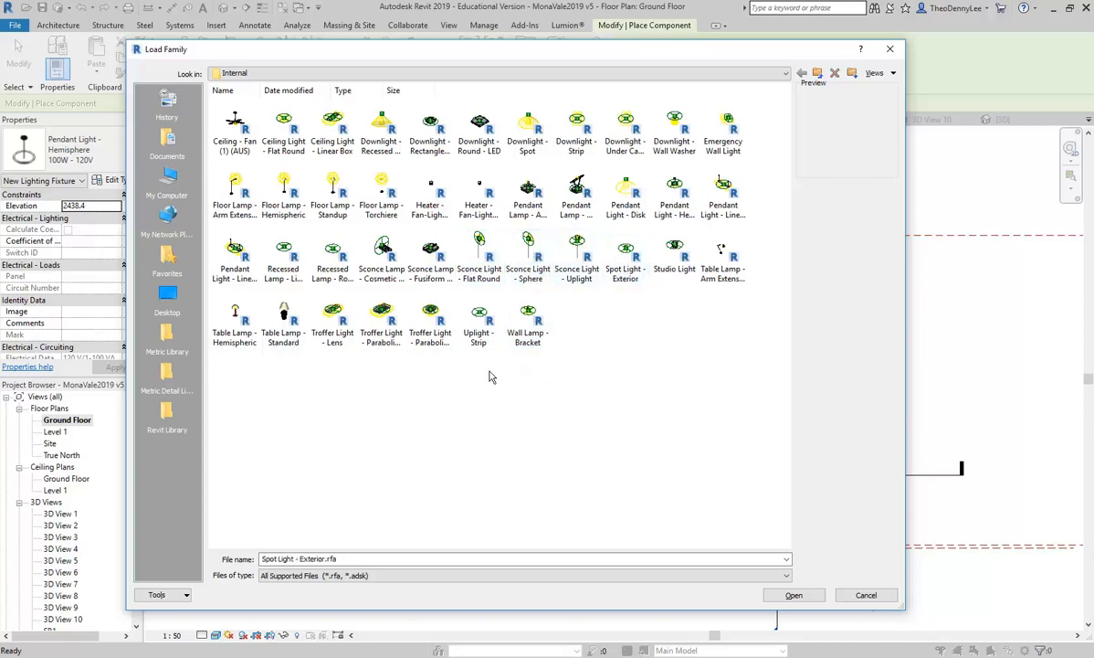
left_click(380, 190)
left_click(332, 190)
left_click(283, 190)
left_click(234, 189)
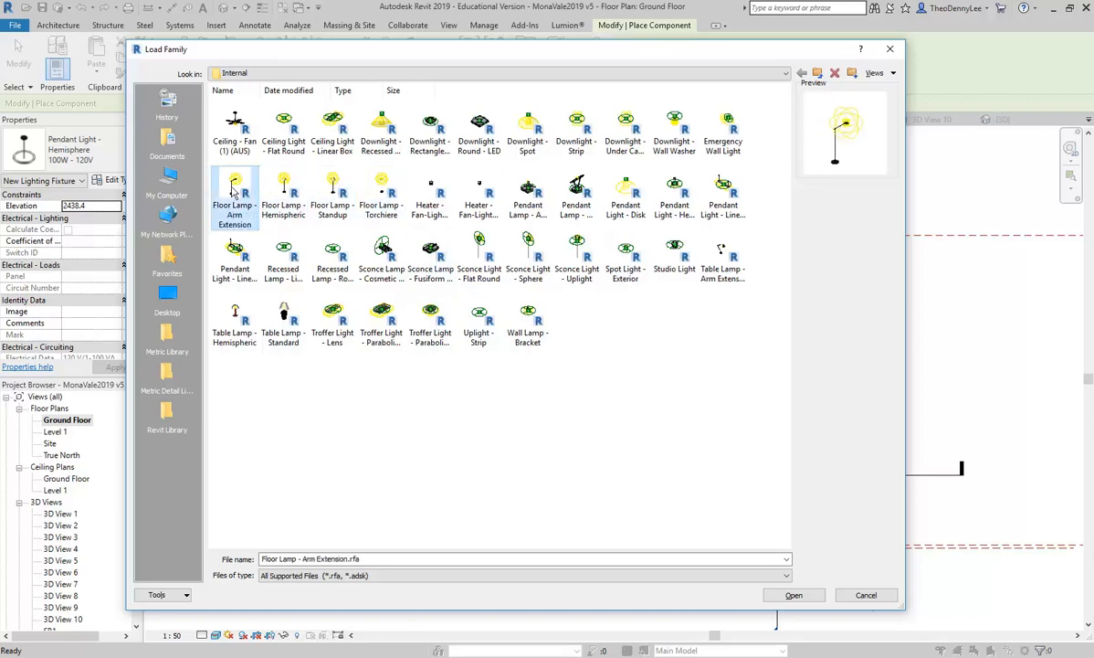
left_click(328, 190)
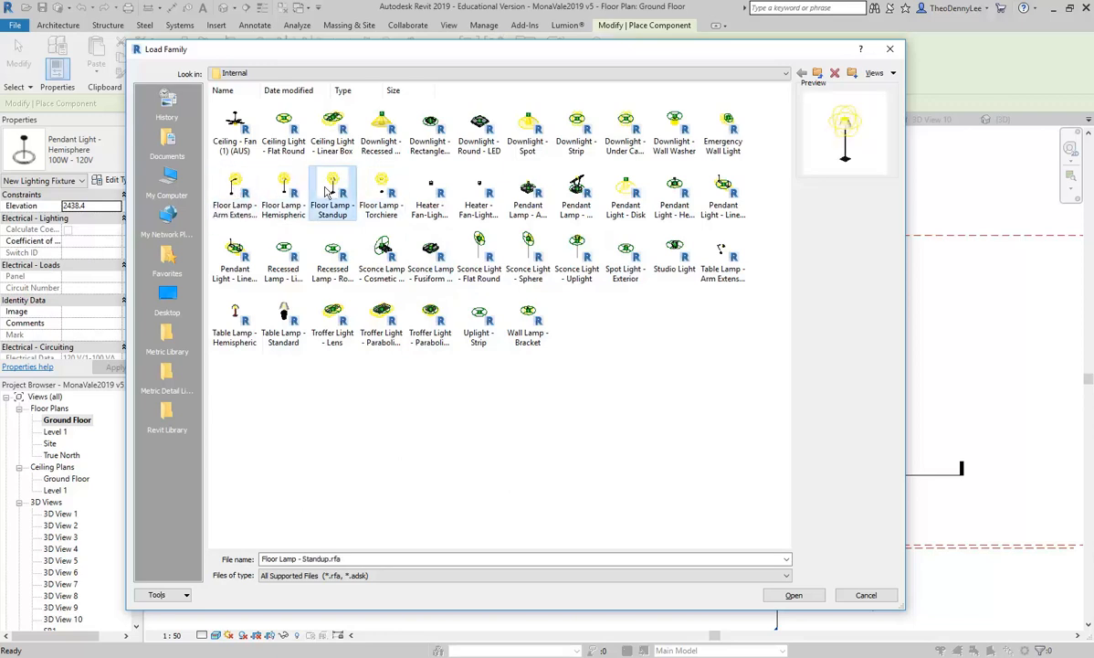
Step: Browse the Revit Library's Lighting Fixtures folder and preview its floor and table lamp, floor light, sconce and emergency wall light families
left_click(166, 413)
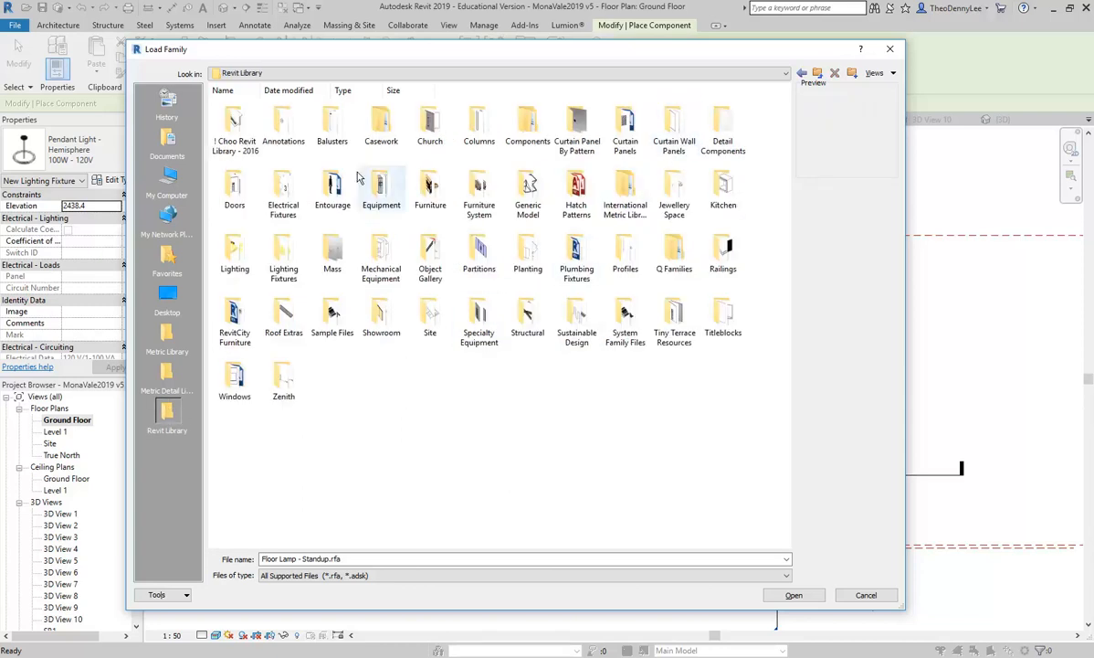
double_click(281, 248)
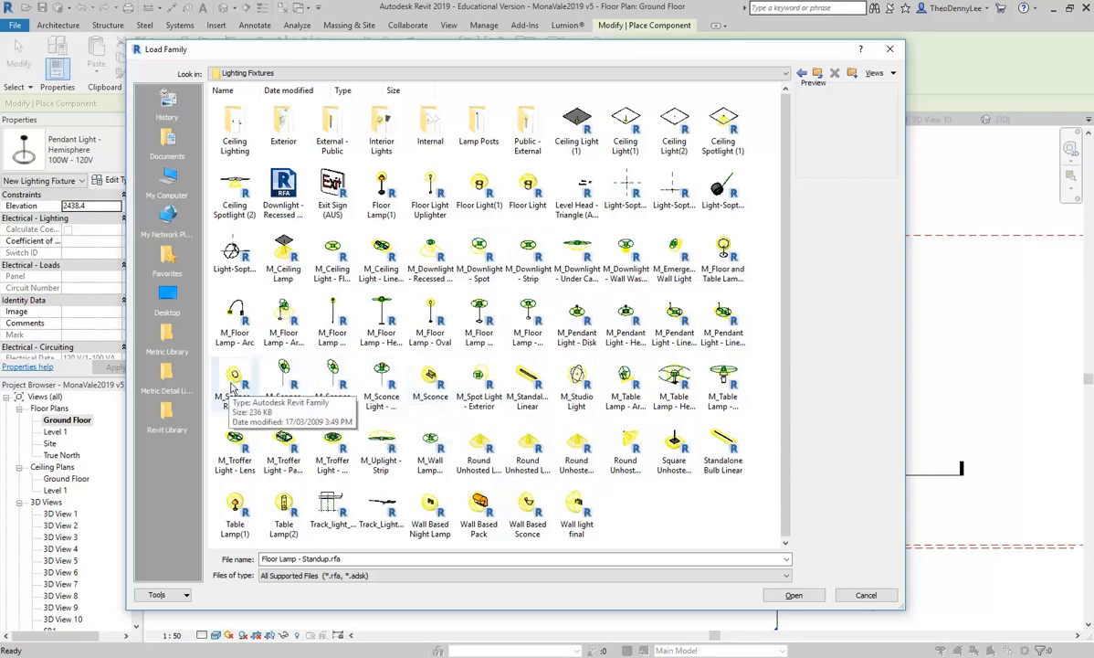
left_click(723, 260)
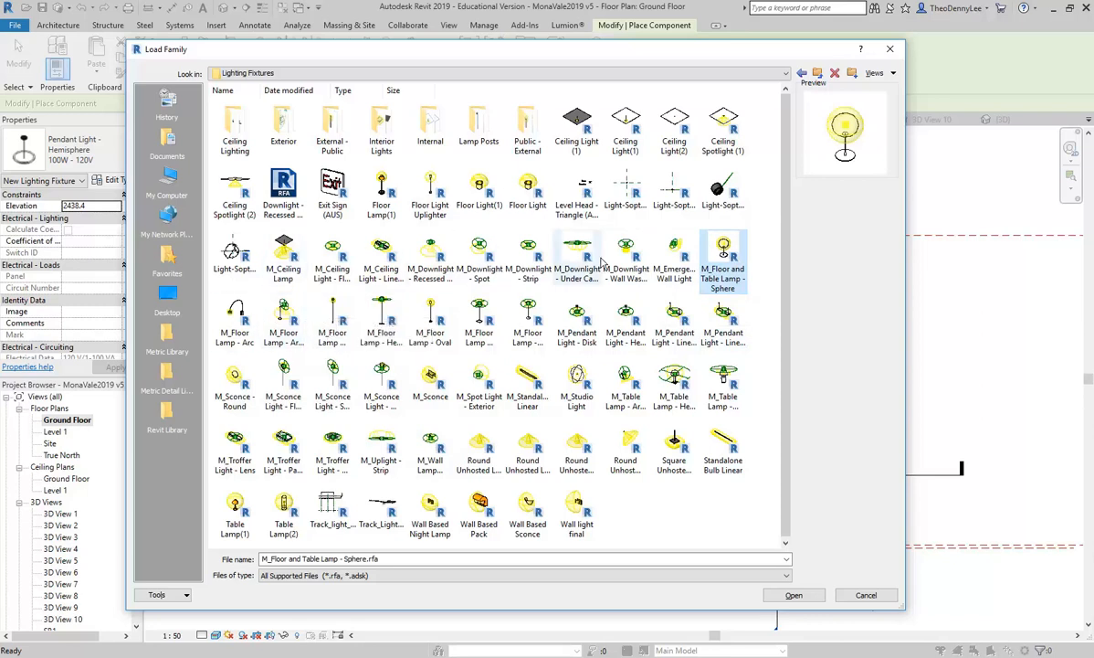
left_click(528, 189)
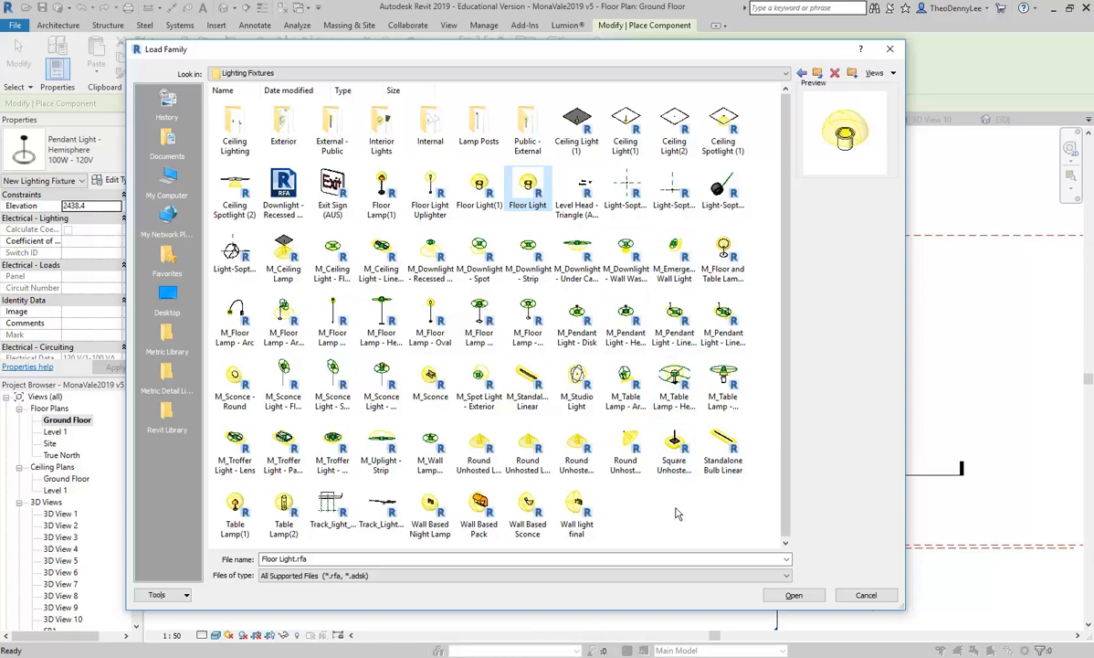
left_click(643, 490)
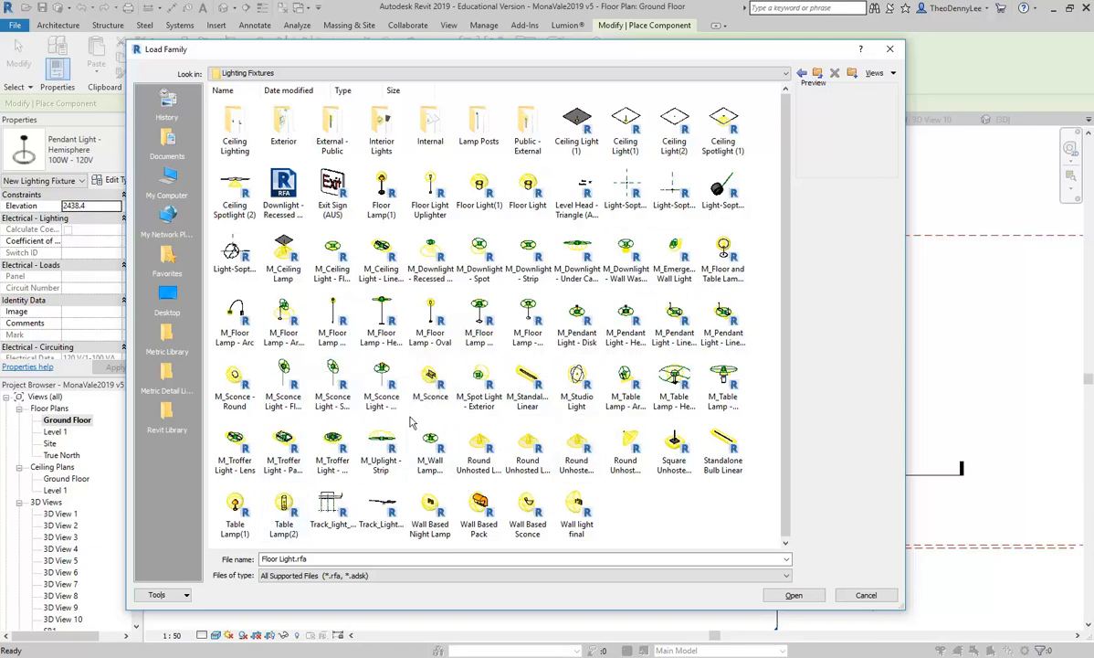
left_click(344, 388)
left_click(234, 383)
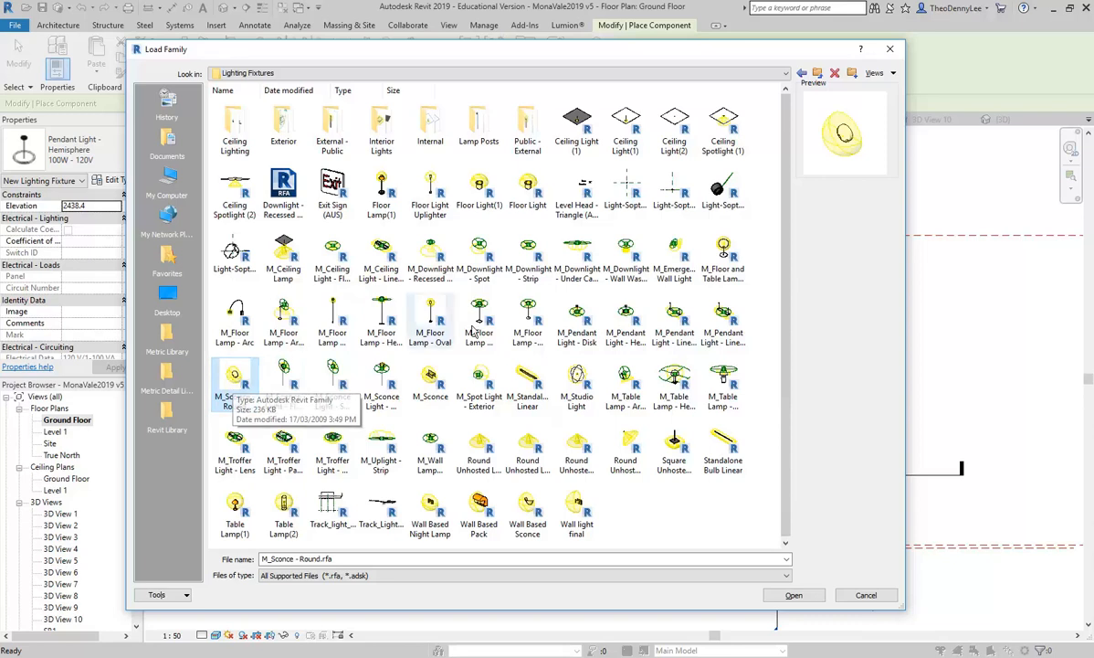
left_click(722, 253)
left_click(664, 253)
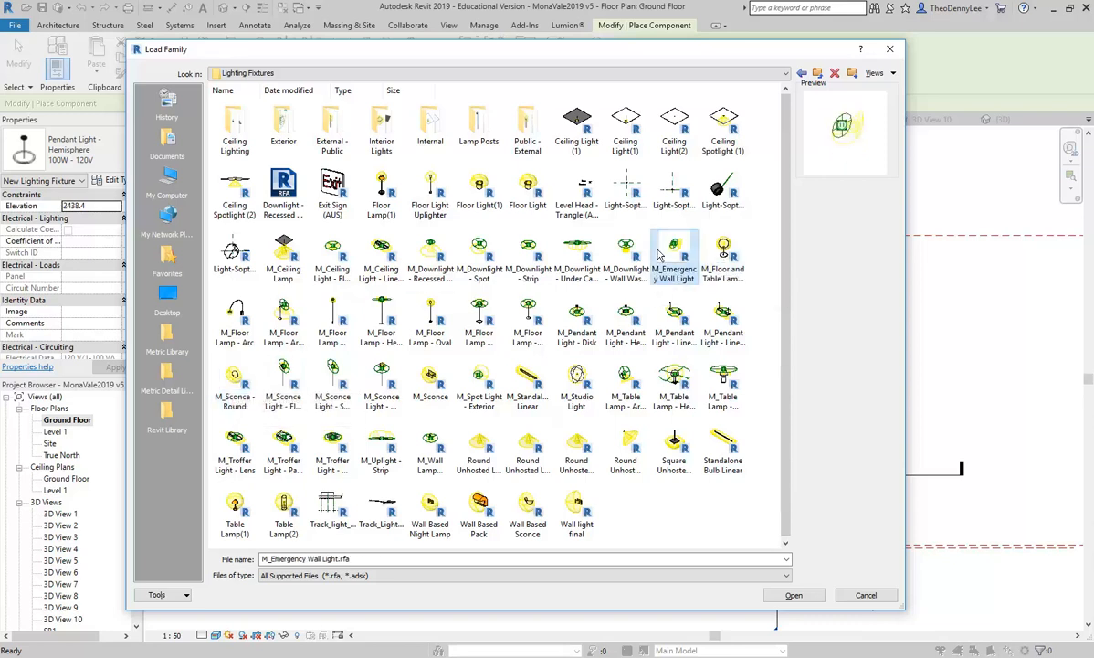
left_click(674, 529)
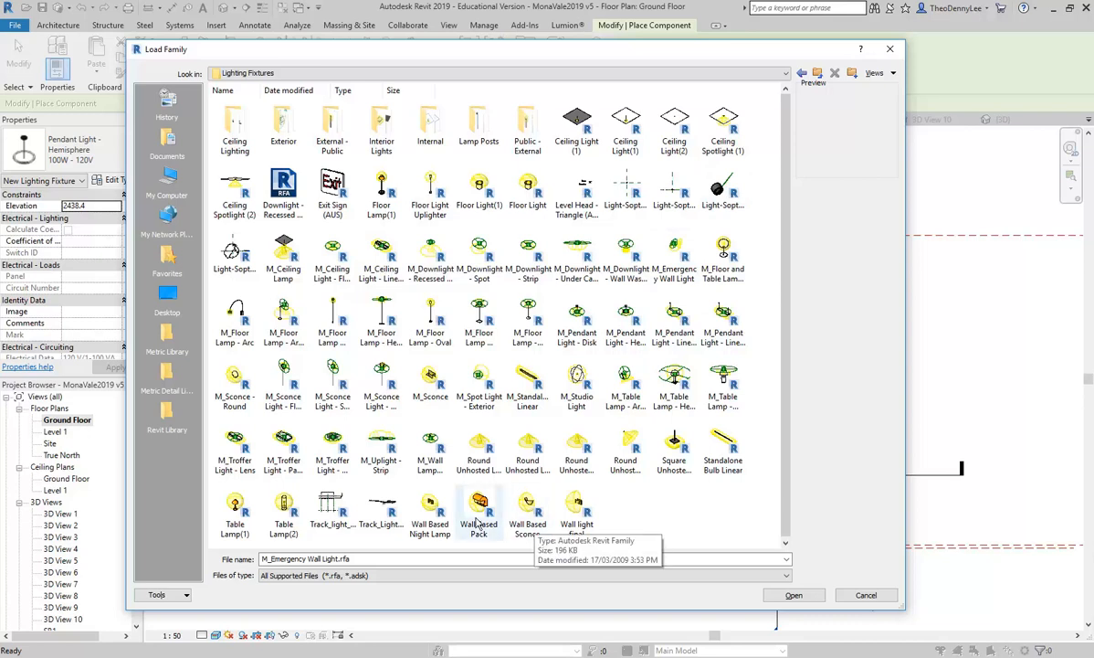
Step: Load the M_Studio Light family and place one about 6400 mm from the right wall and 2800 mm from the upper wall
left_click(575, 382)
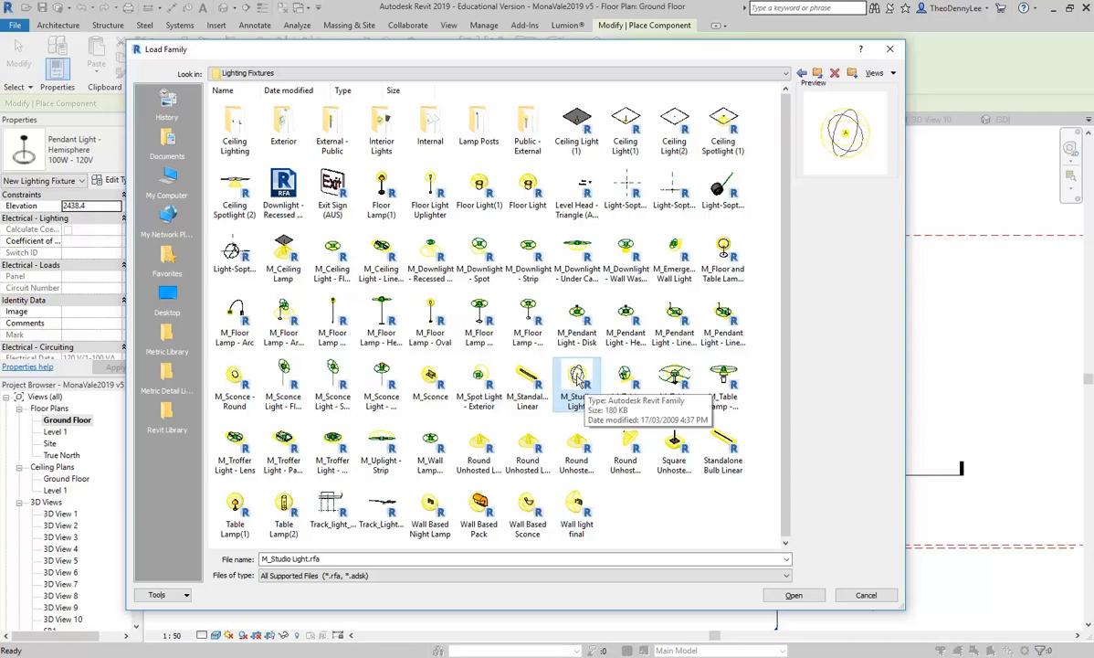
double_click(576, 375)
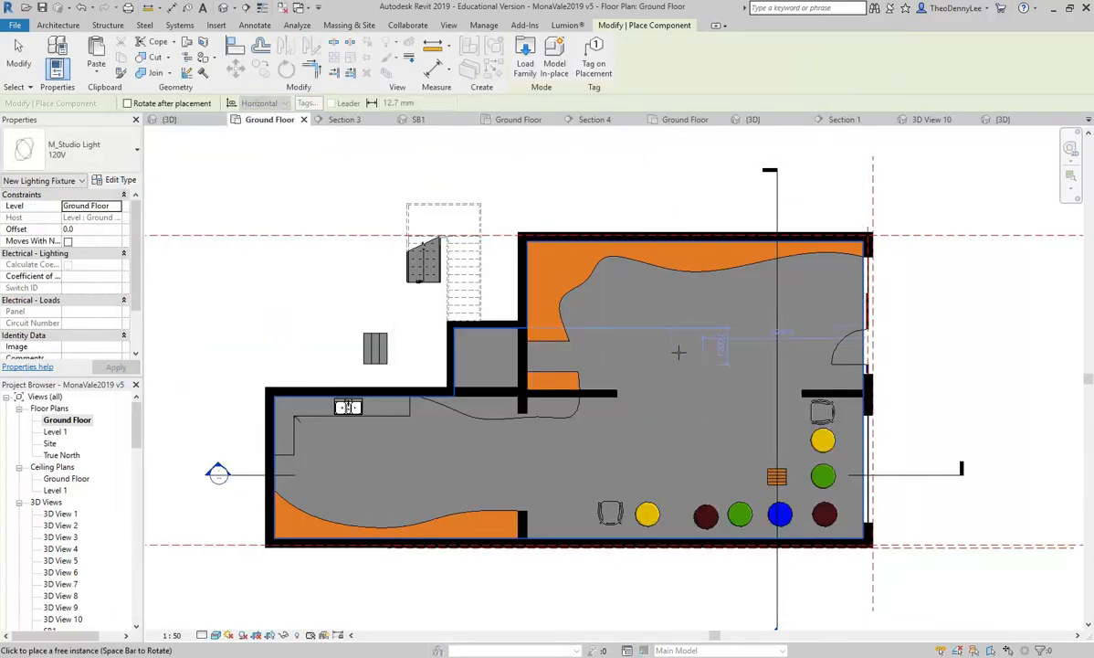
middle_click_drag(628, 326, 536, 303)
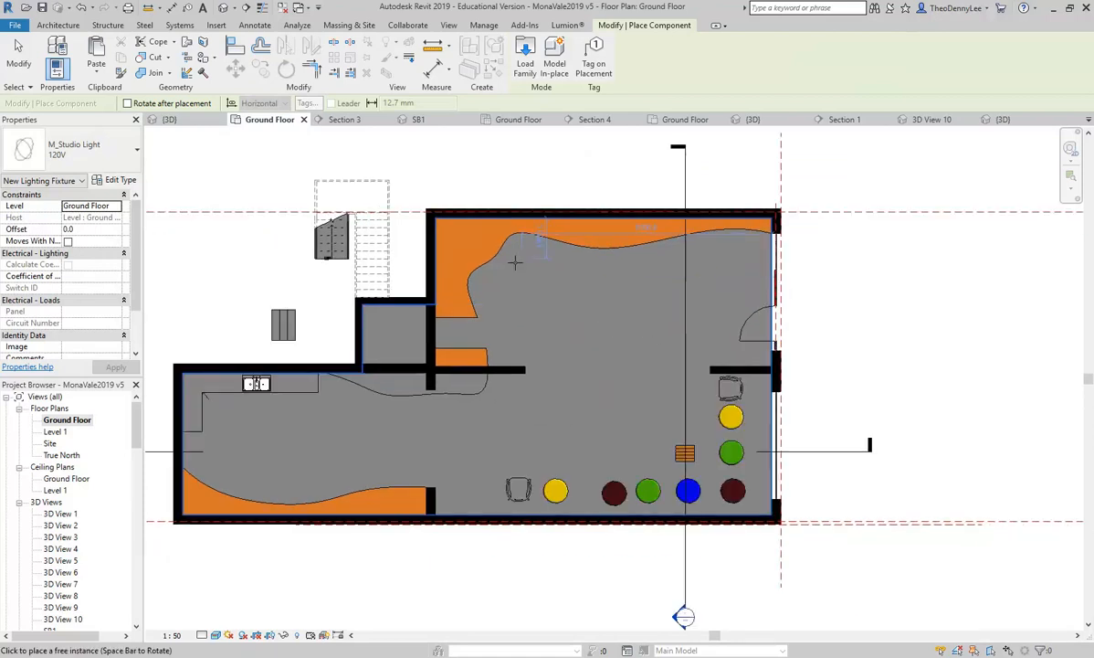
left_click(573, 294)
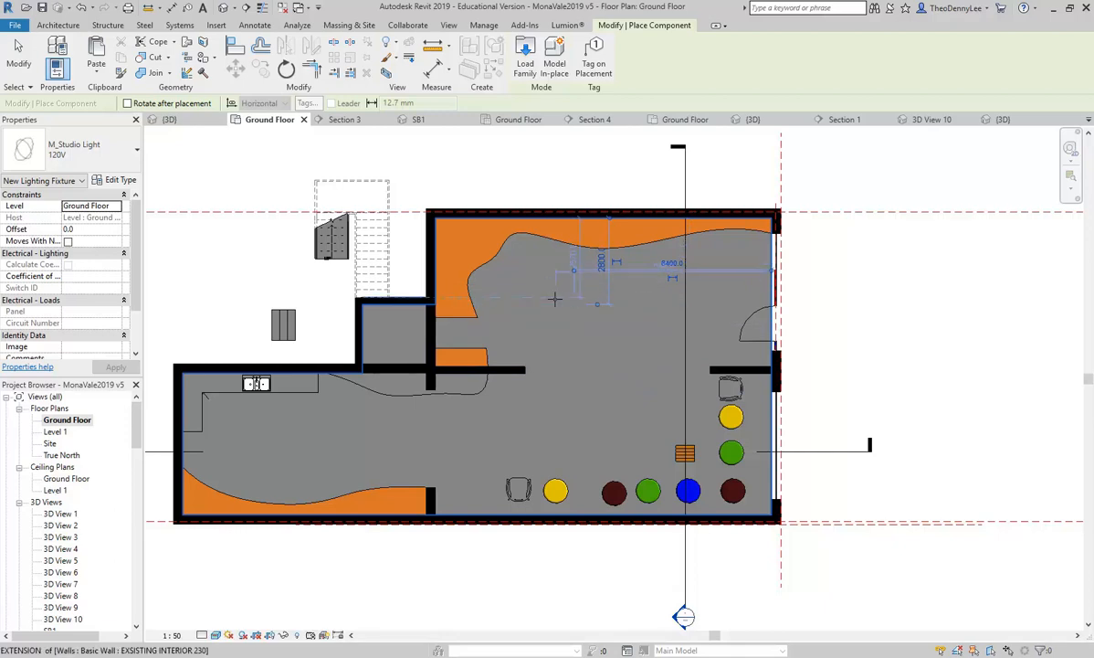
right_click(495, 172)
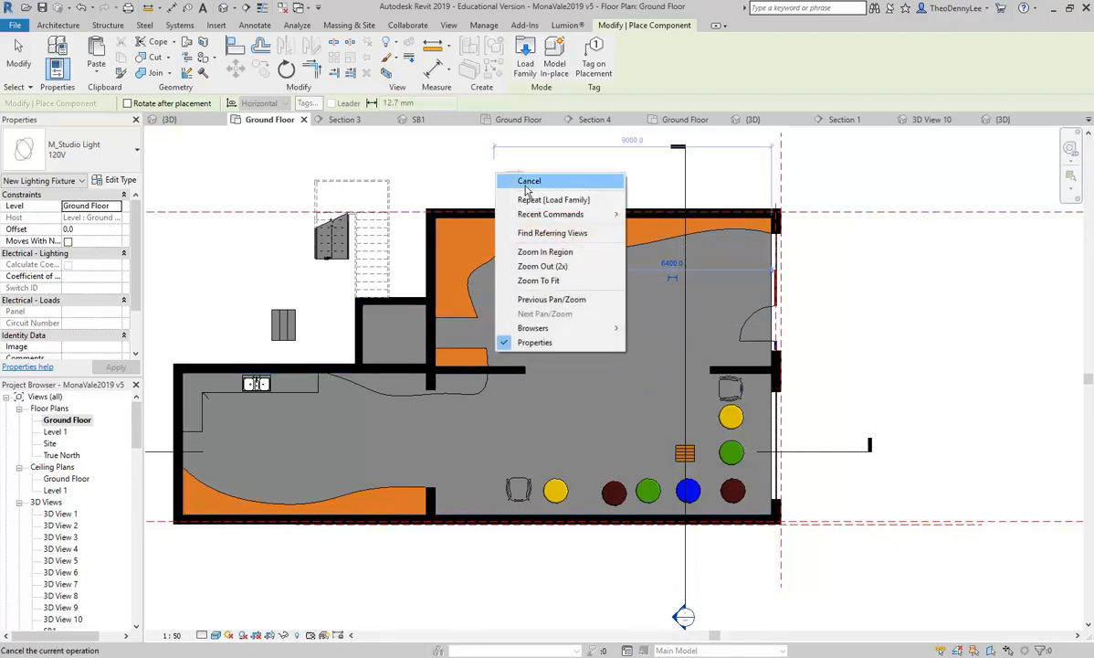
left_click(528, 181)
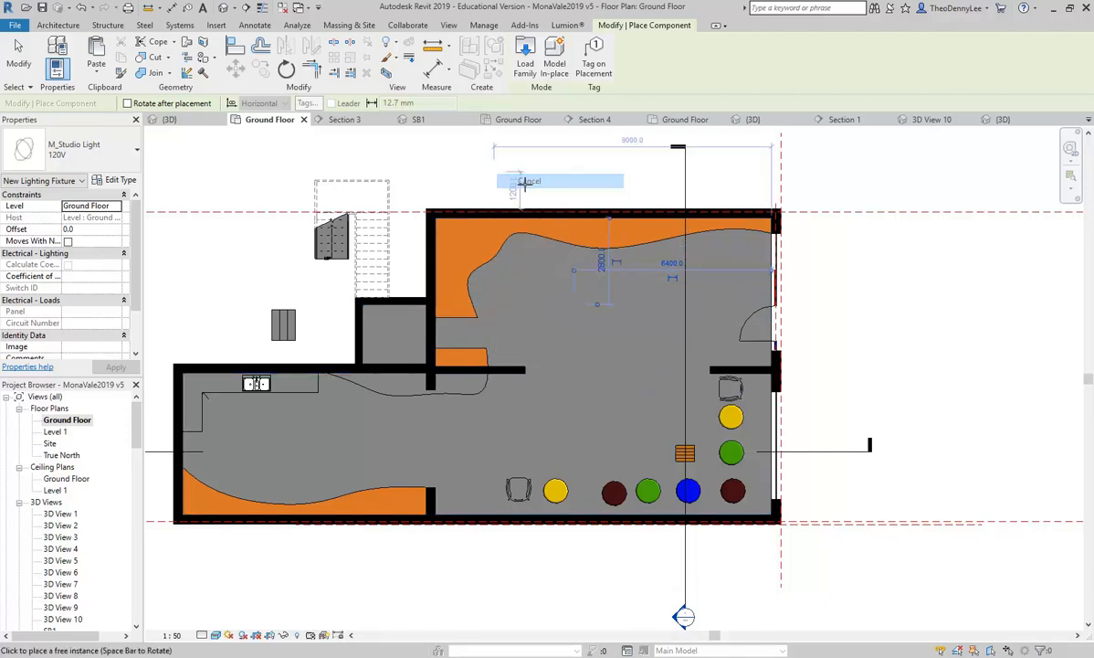
Step: Open Section 3 from its marker and lower the studio light to an offset of about -719 mm
double_click(683, 618)
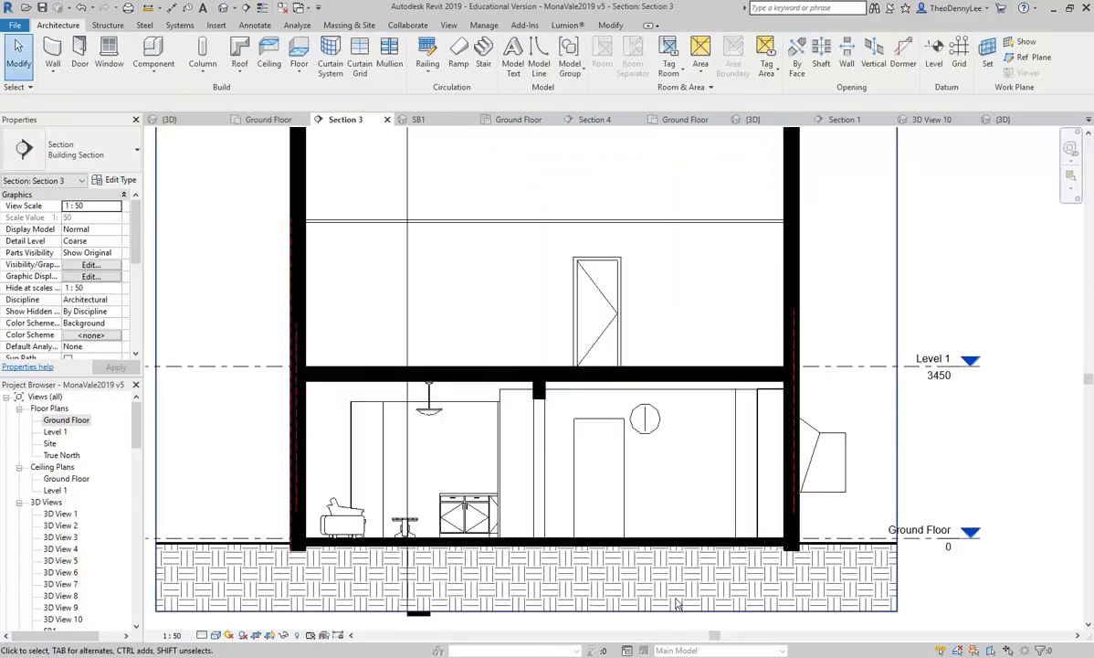
scroll(645, 430, "up", 4)
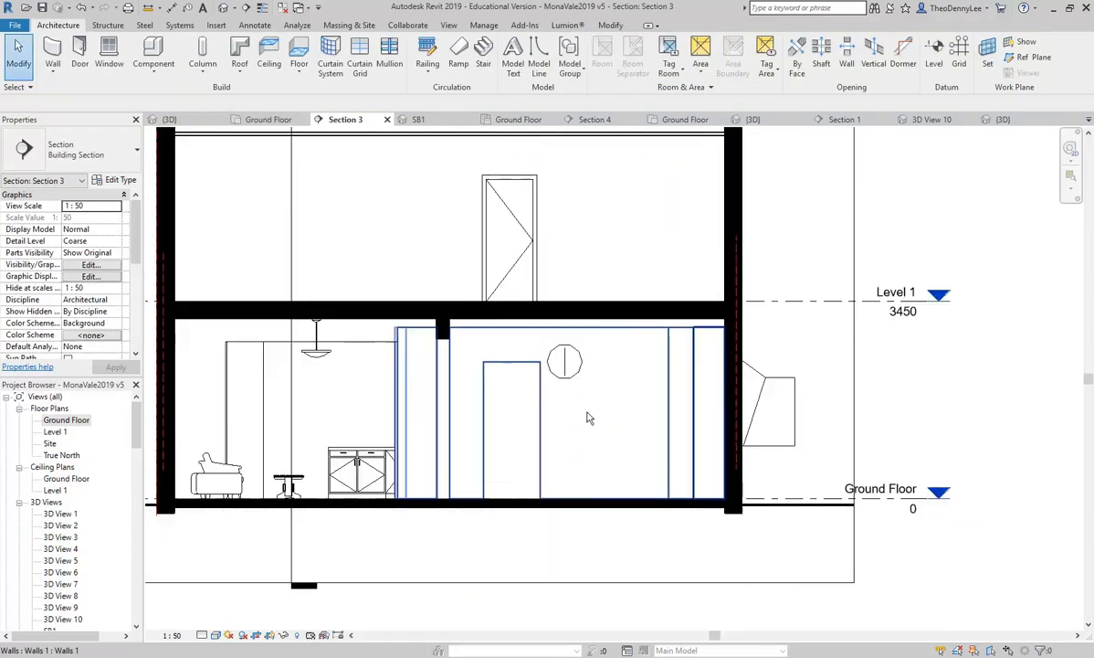
left_click(560, 382)
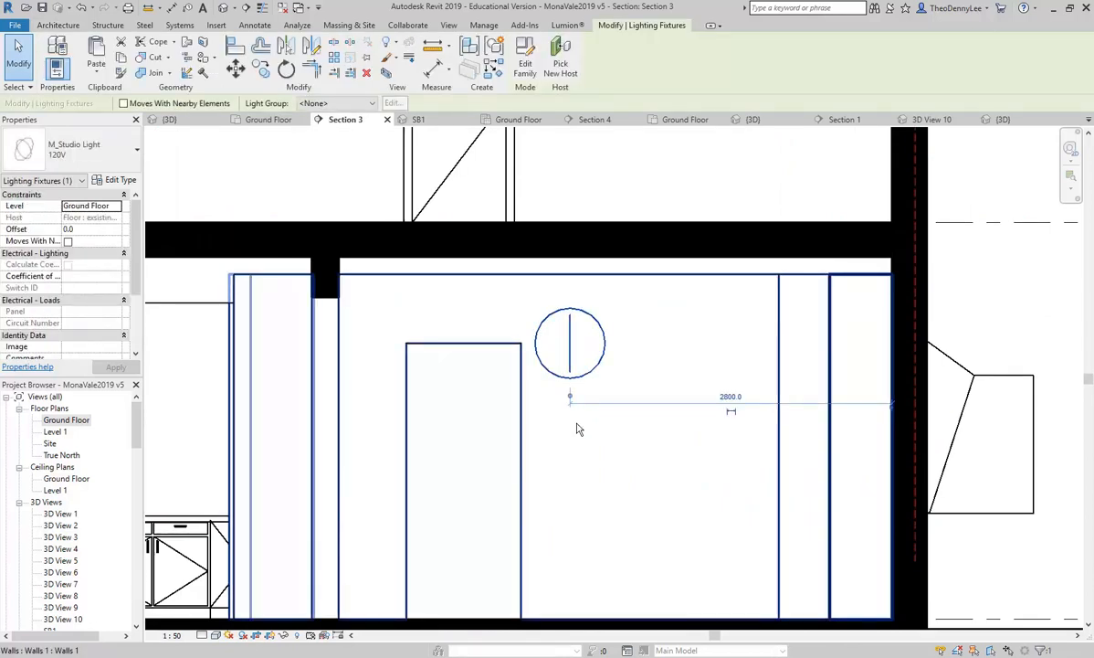
left_click_drag(570, 366, 569, 423)
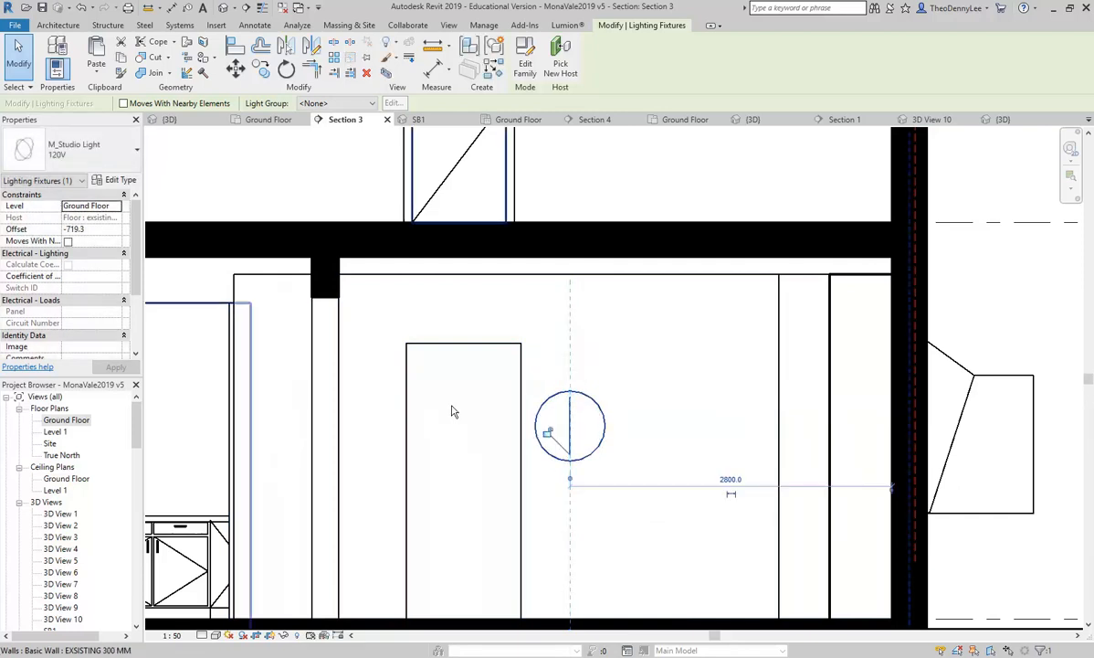
scroll(466, 408, "down", 2)
scroll(486, 410, "up", 2)
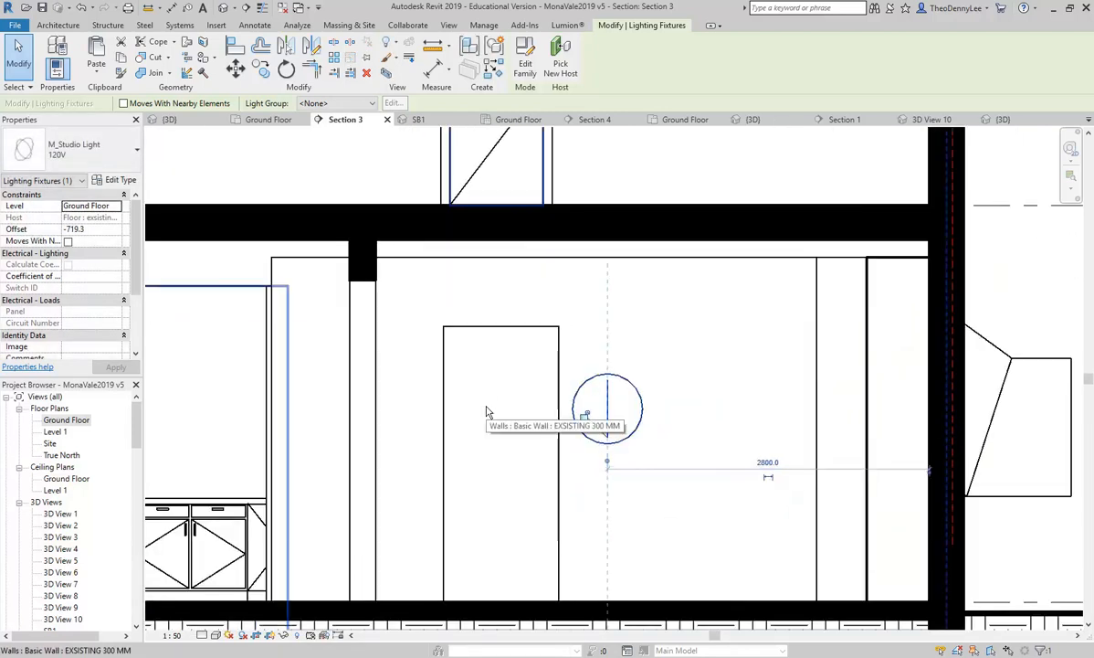
Step: Reopen the Ground Floor plan and select the studio light in the upper room
left_click(69, 421)
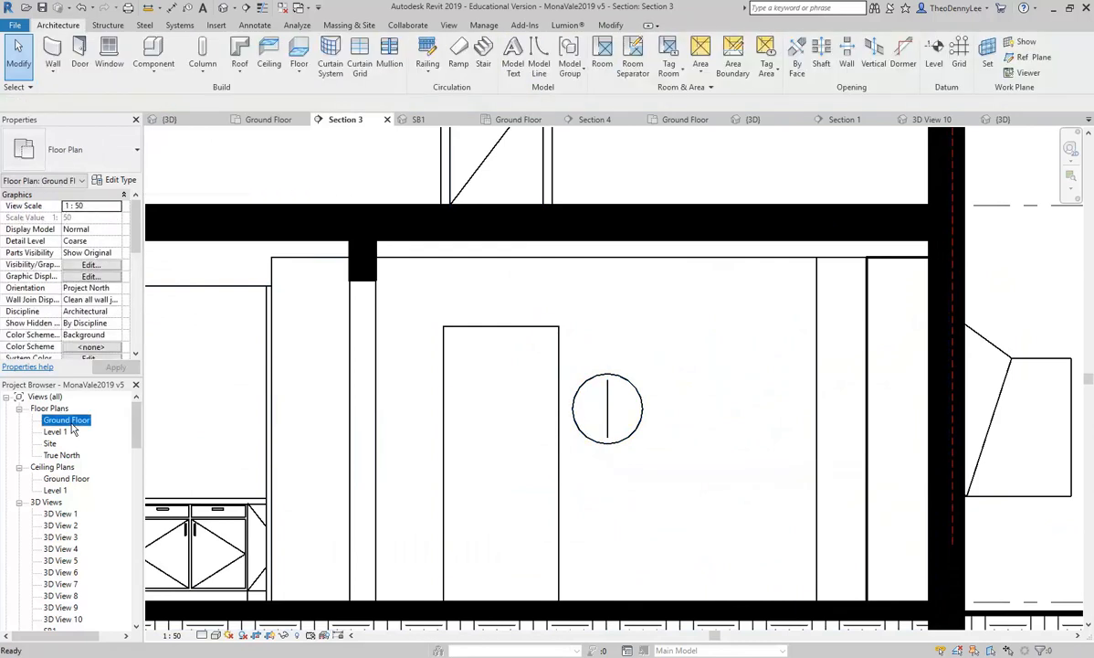
double_click(71, 424)
left_click(623, 308)
scroll(571, 301, "up", 4)
scroll(571, 305, "down", 2)
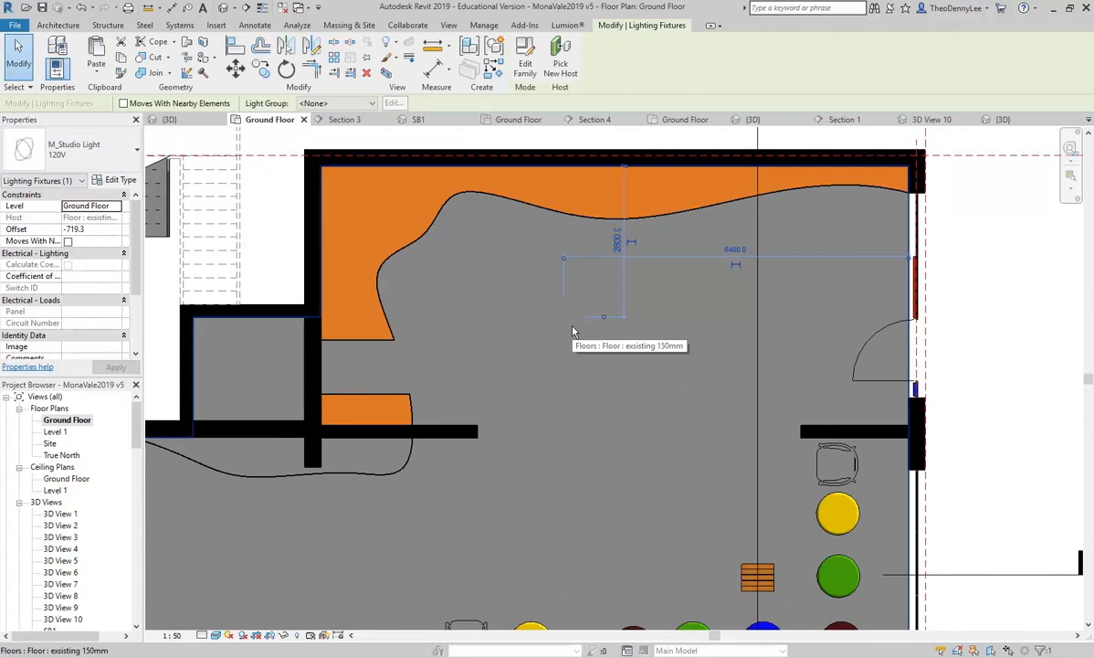
middle_click_drag(574, 332, 633, 351)
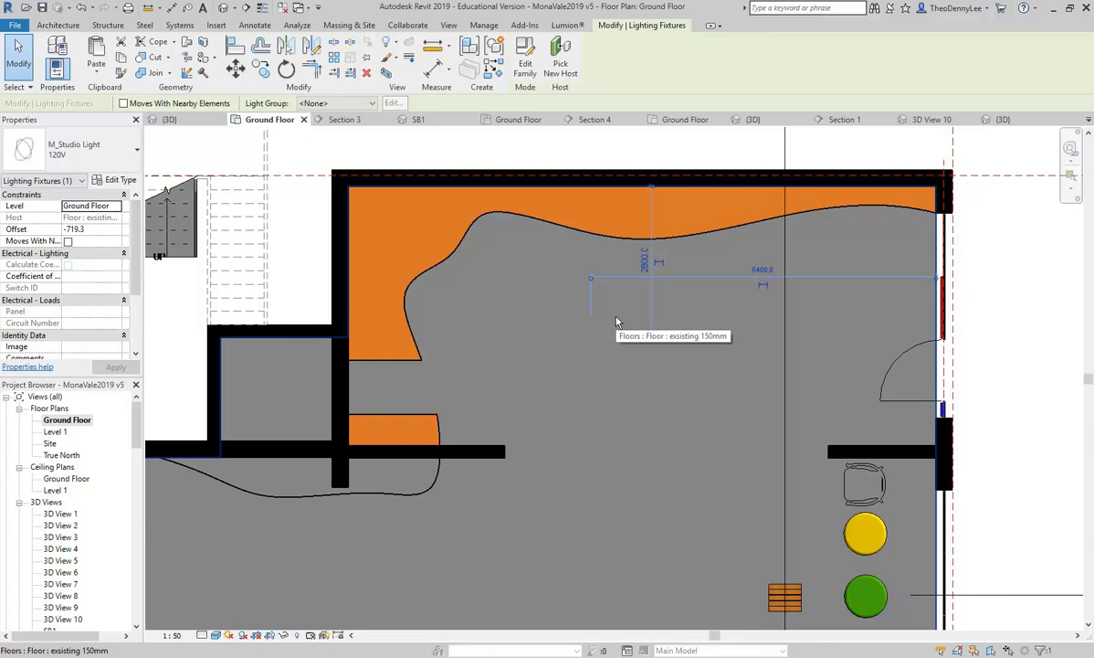
scroll(616, 321, "down", 2)
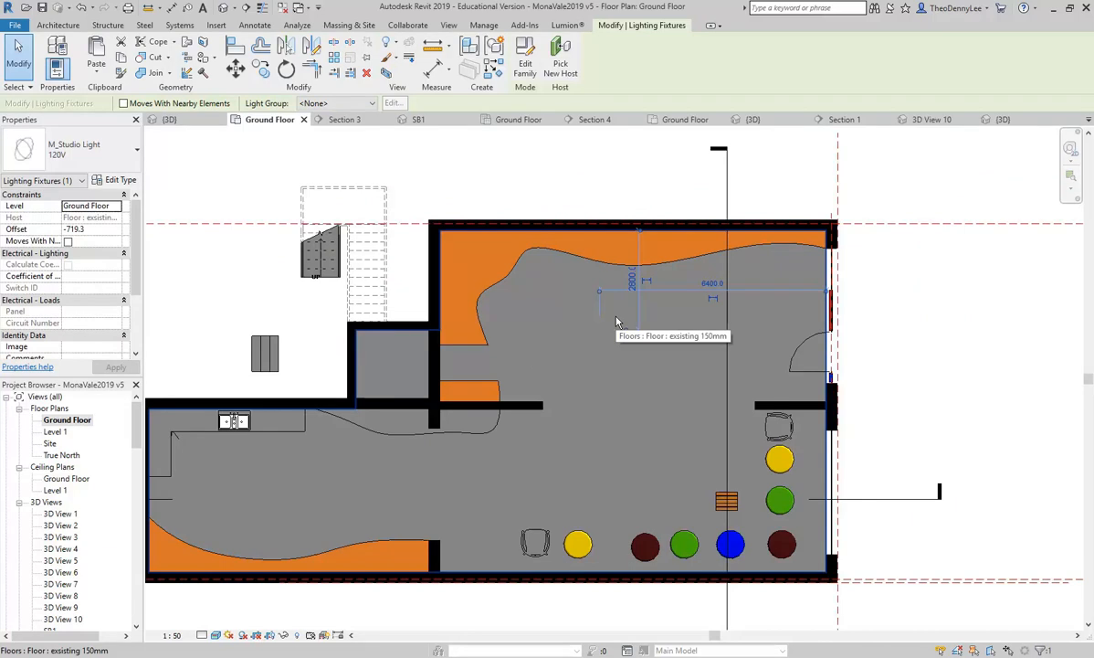
Step: Deselect the studio light and raise the cut plane offset in the Ground Floor plan's view range above the fixture's height
left_click(419, 170)
left_click_drag(136, 233, 137, 293)
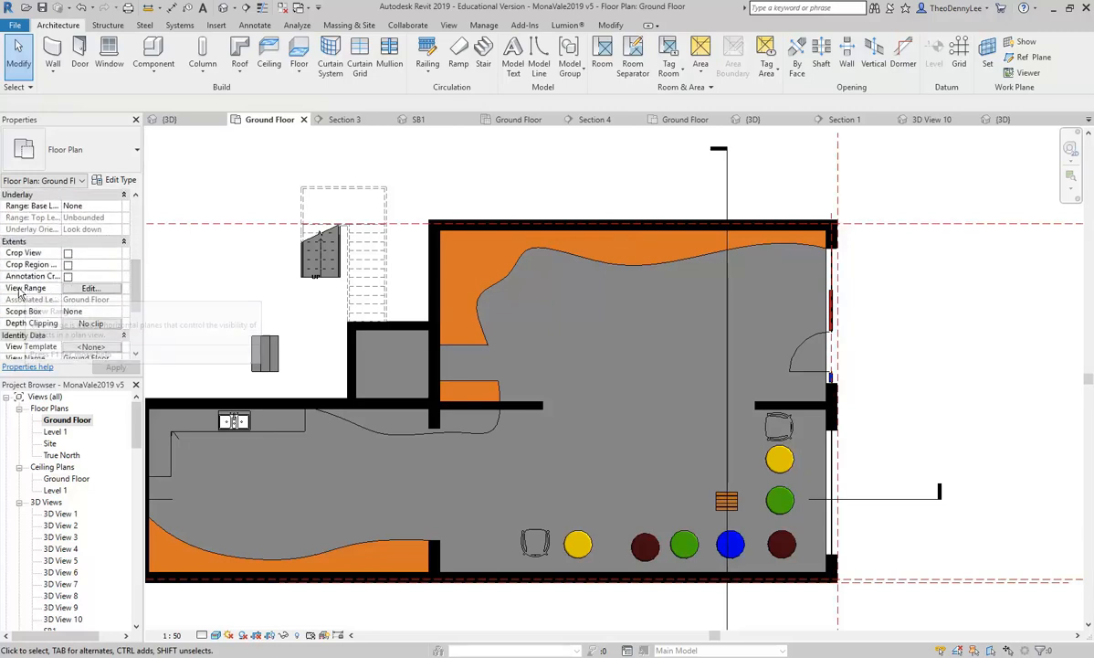
left_click(88, 288)
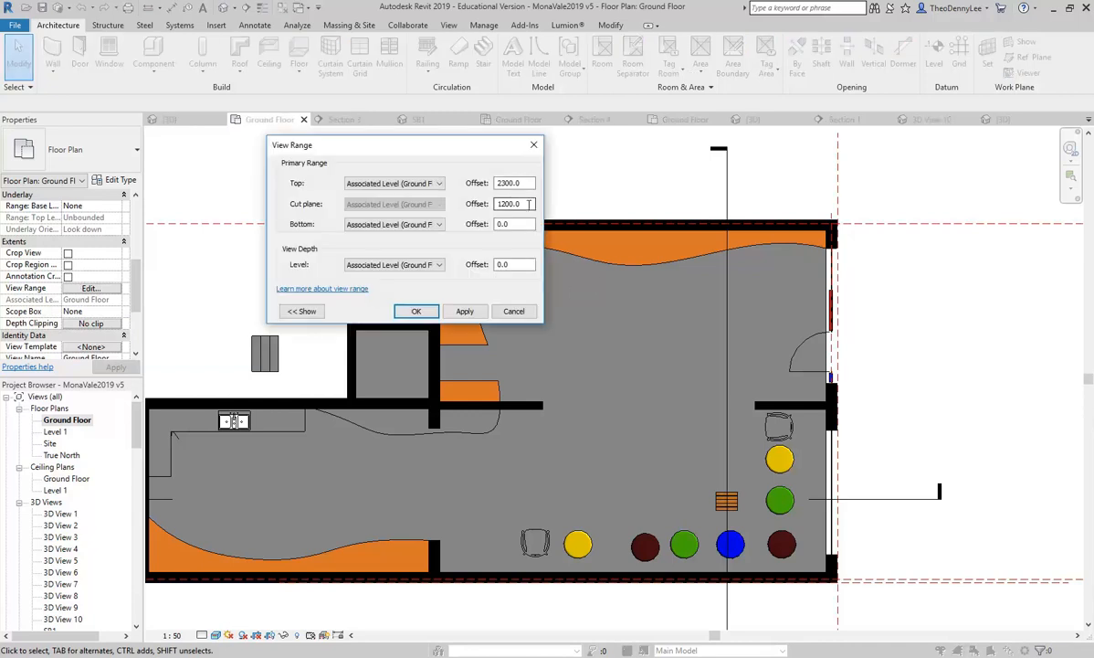
double_click(528, 204)
type("1")
left_click(417, 312)
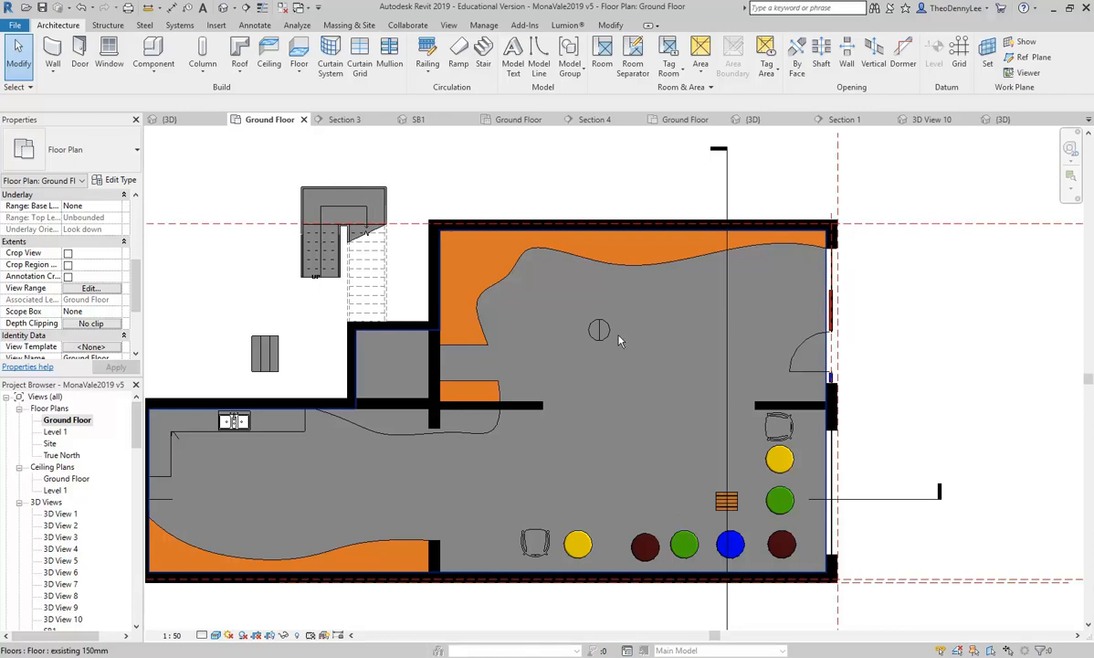
scroll(603, 366, "down", 2)
middle_click_drag(610, 427, 579, 311)
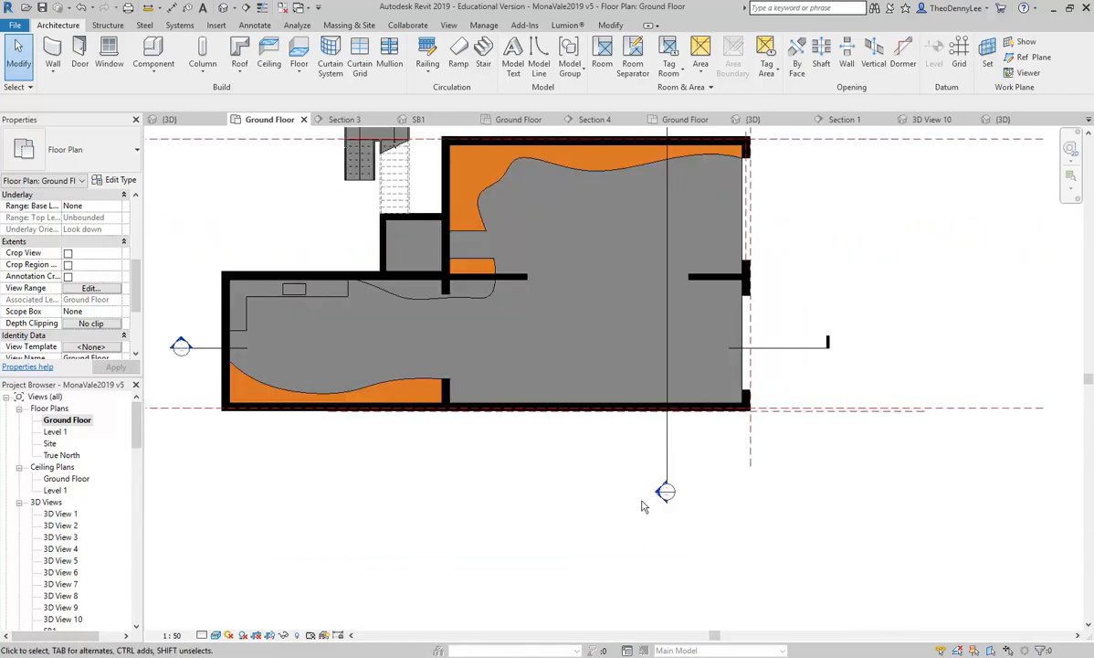
Step: Open Section 3 from its marker and measure the height from the floor to the studio light
double_click(664, 492)
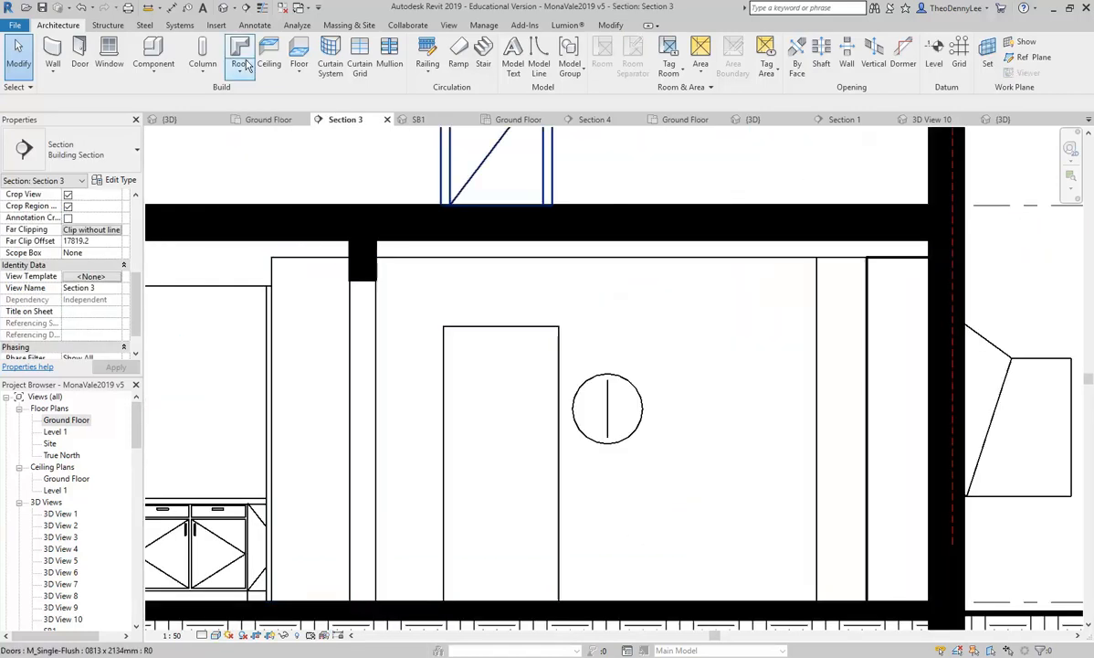
left_click(149, 7)
middle_click_drag(615, 559, 573, 498)
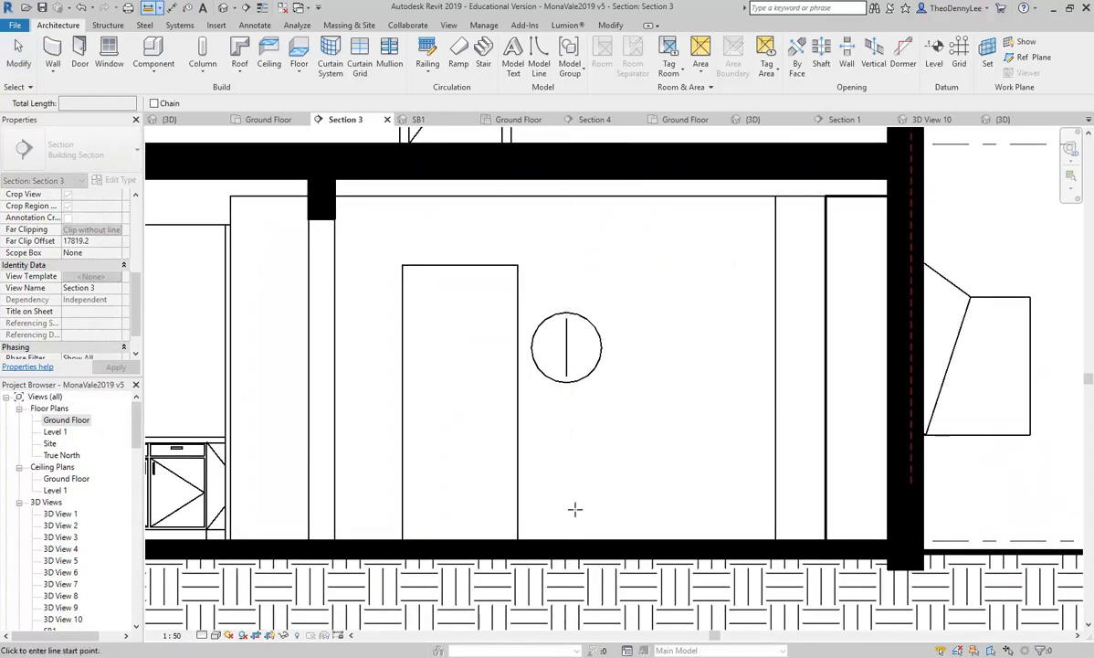
left_click(566, 540)
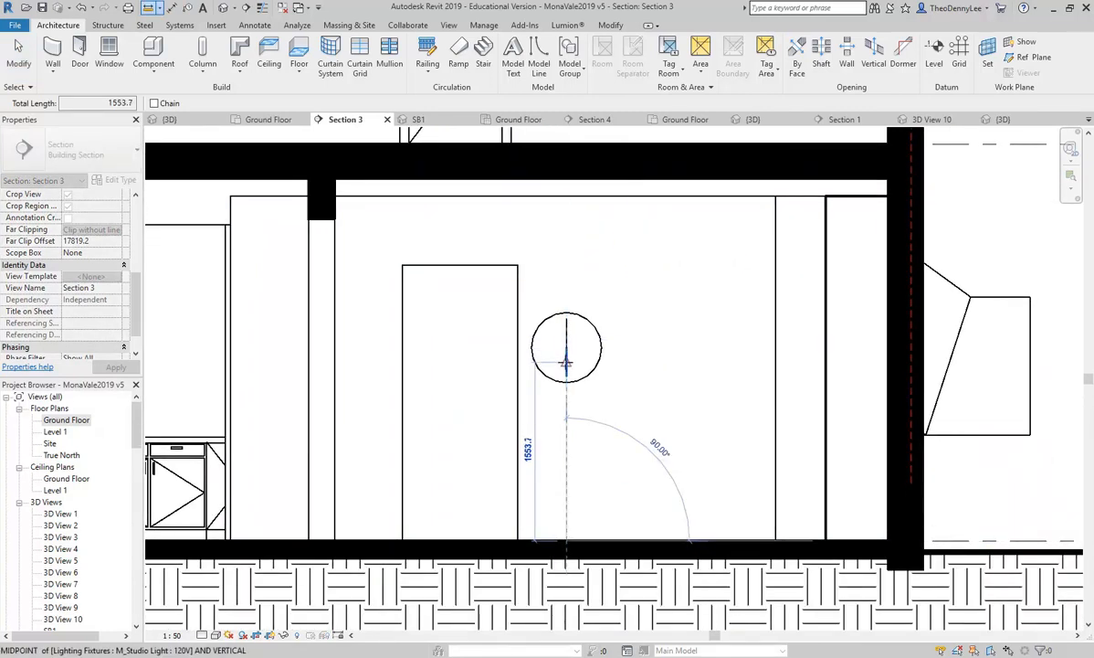
left_click(566, 368)
right_click(620, 279)
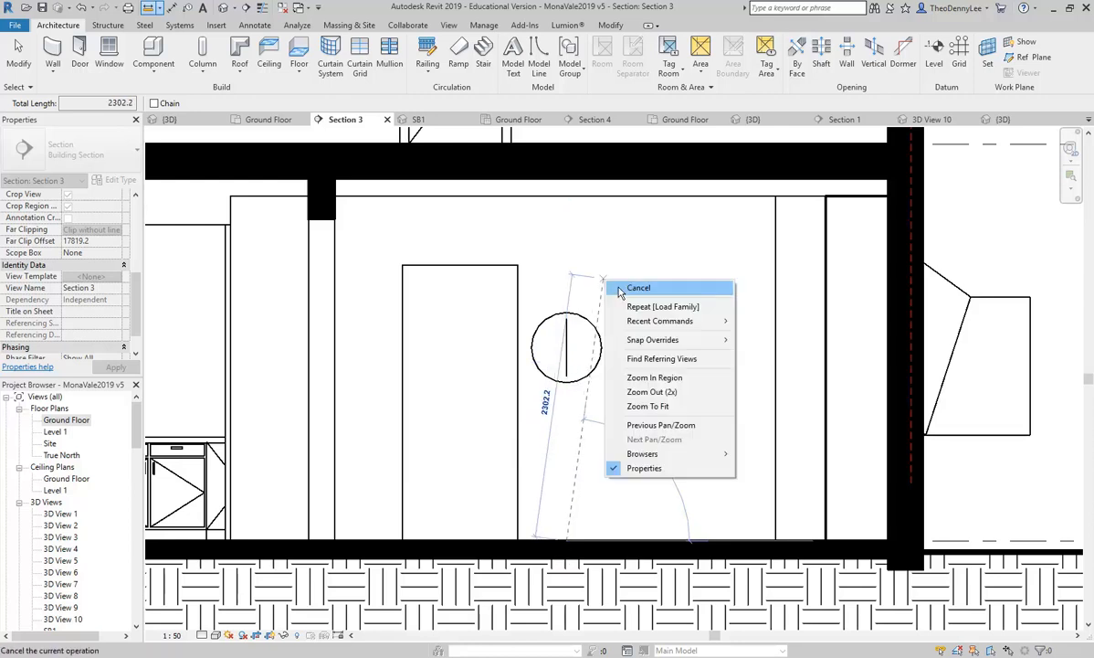
left_click(630, 288)
right_click(625, 352)
left_click(639, 363)
Step: Edit the M_Studio Light 120V type so its initial intensity uses a luminous flux of 710 lm, dismissing the classroom connection request
left_click(569, 353)
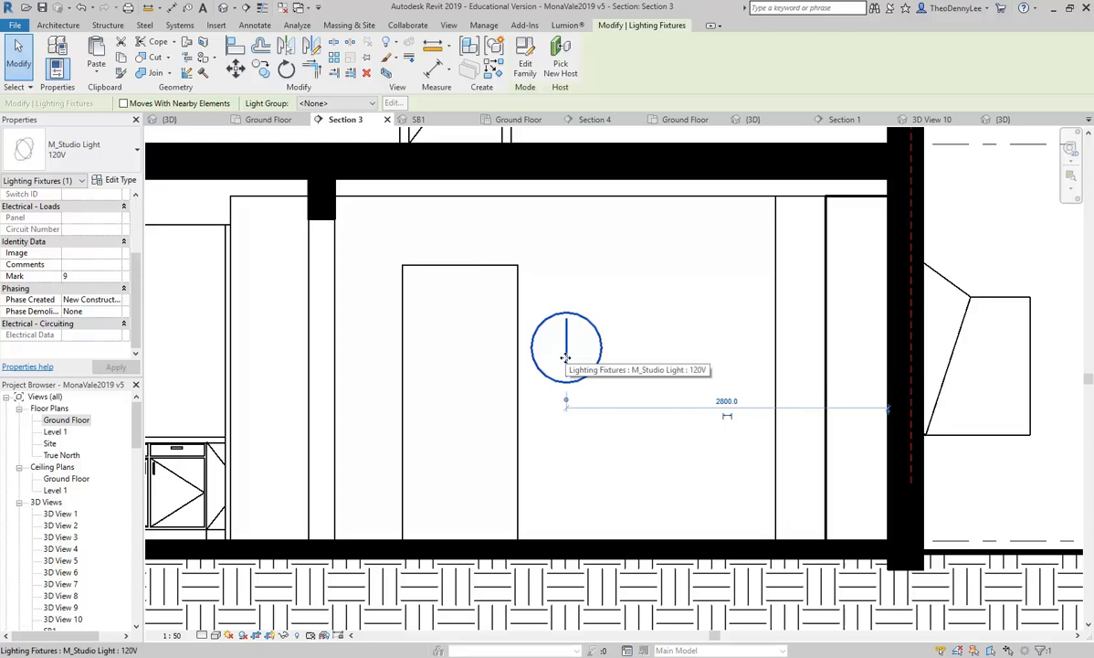
left_click(119, 180)
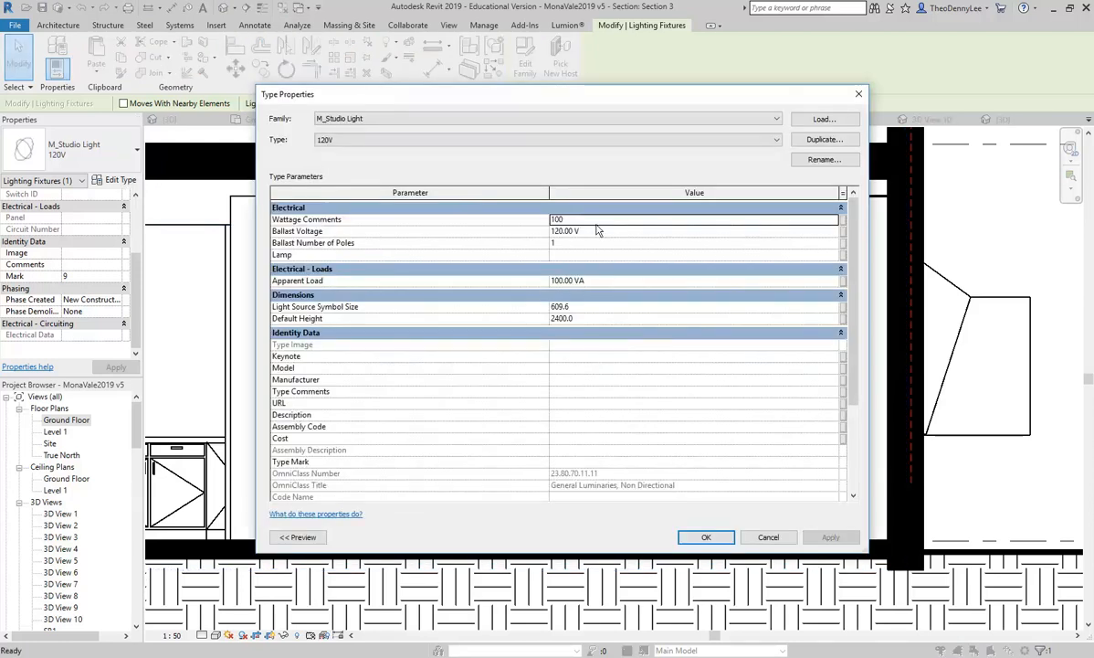
scroll(598, 320, "down", 3)
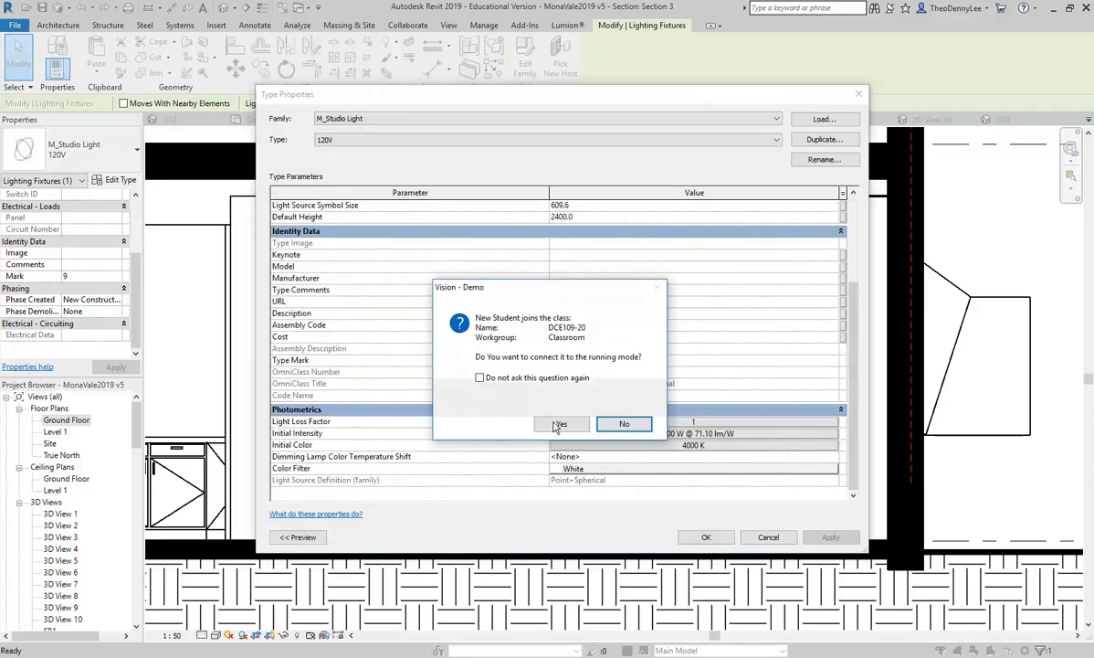
left_click(624, 423)
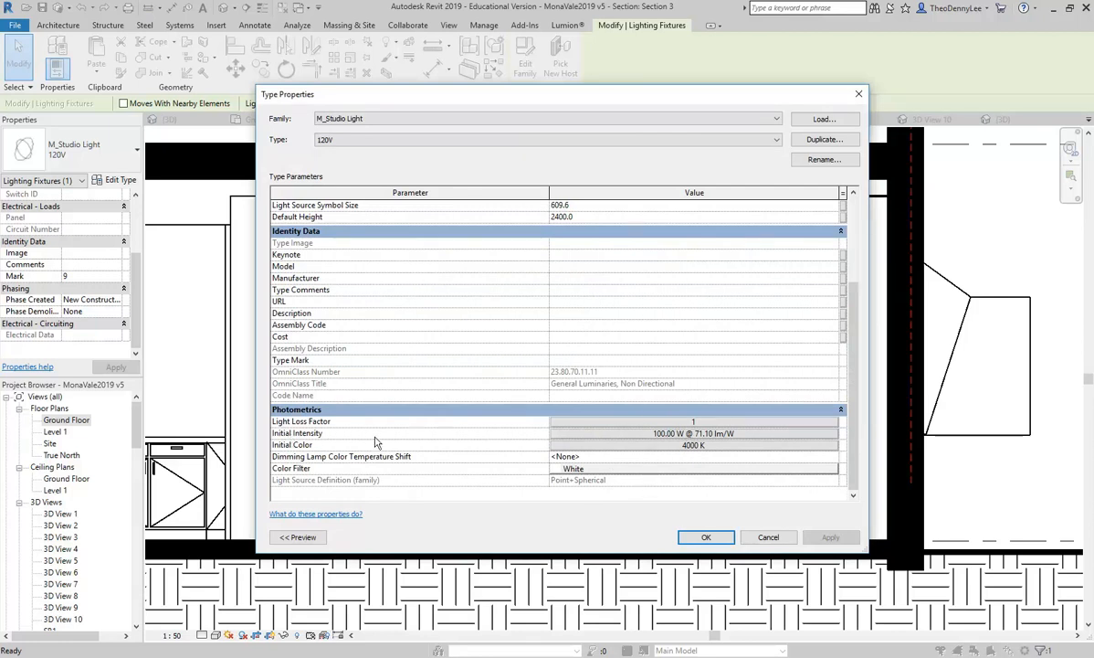
left_click(571, 437)
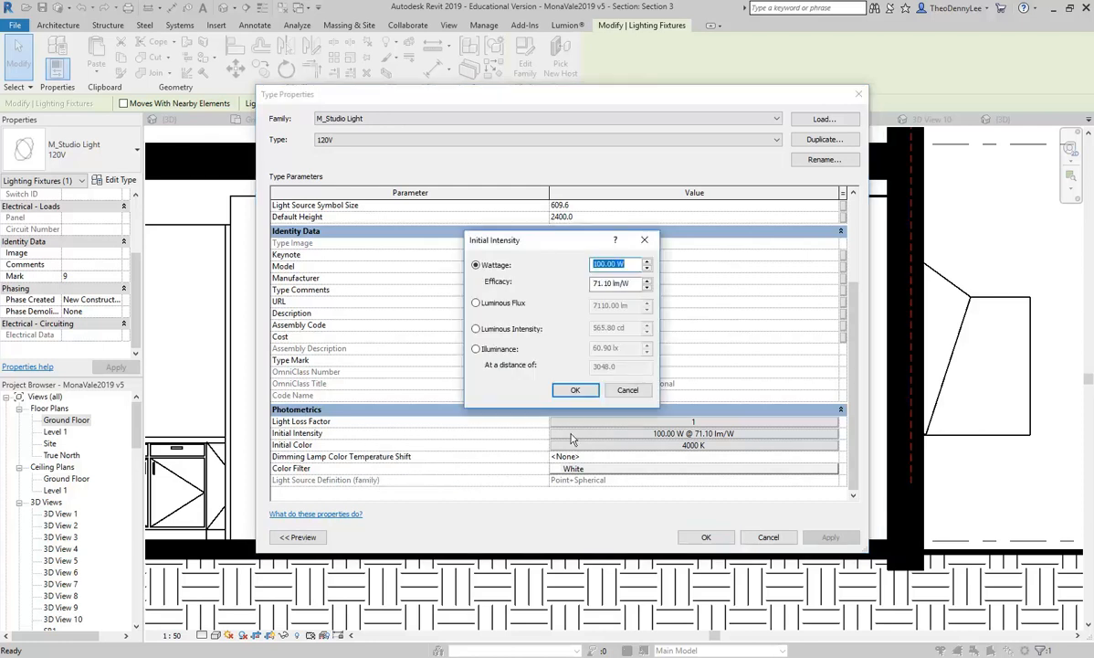
left_click(475, 302)
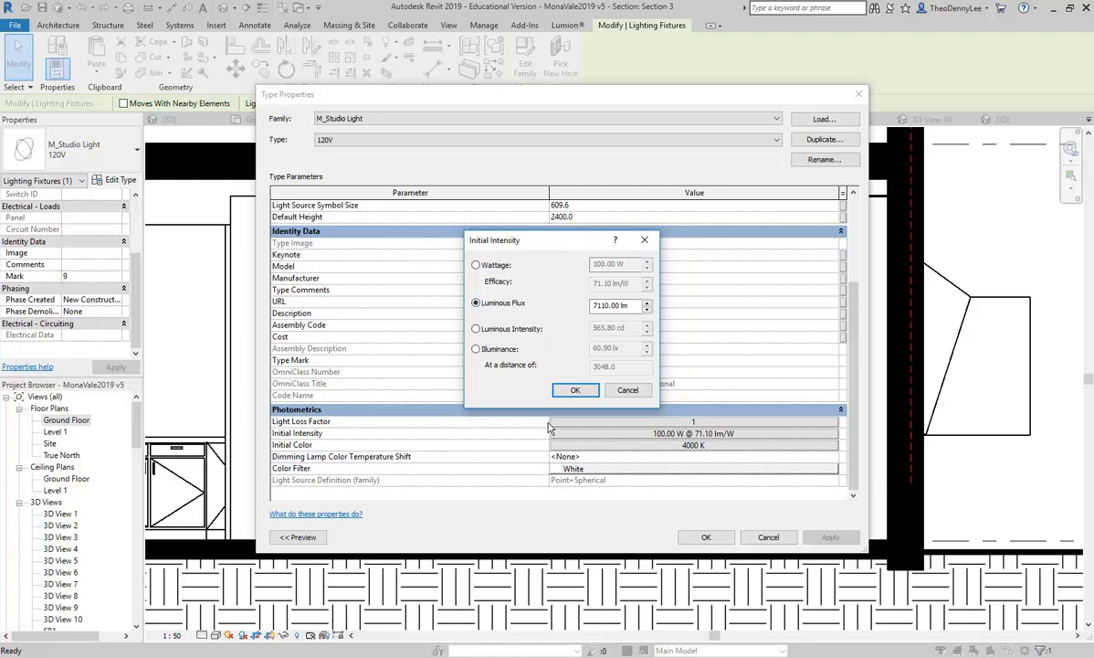
left_click(602, 306)
left_click_drag(603, 306, 562, 317)
type("7")
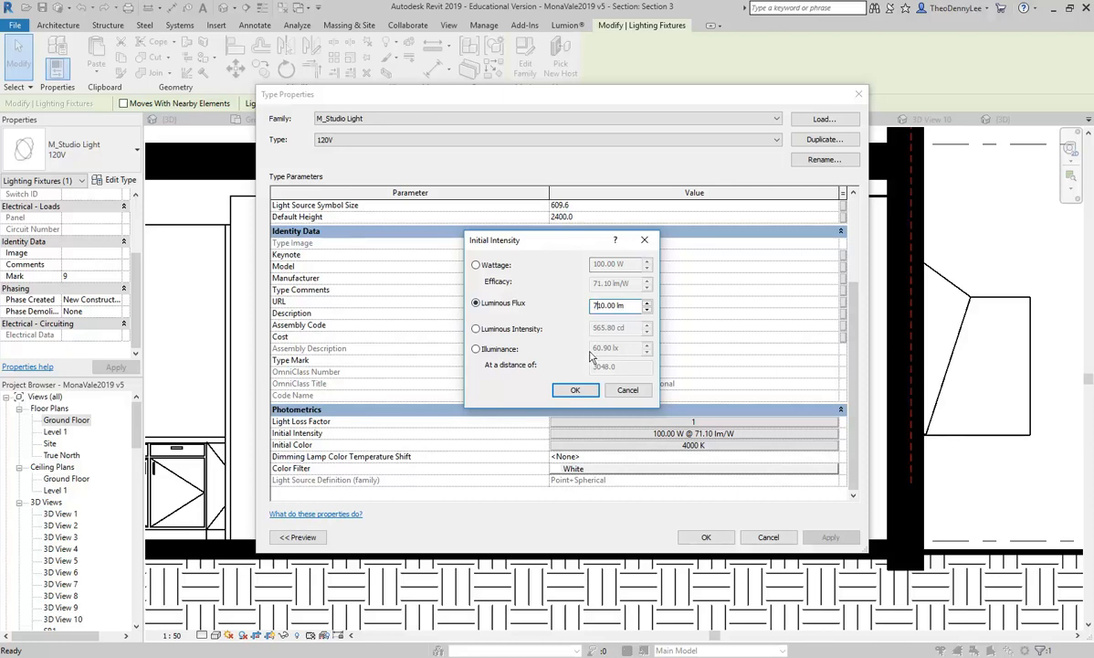
left_click(571, 389)
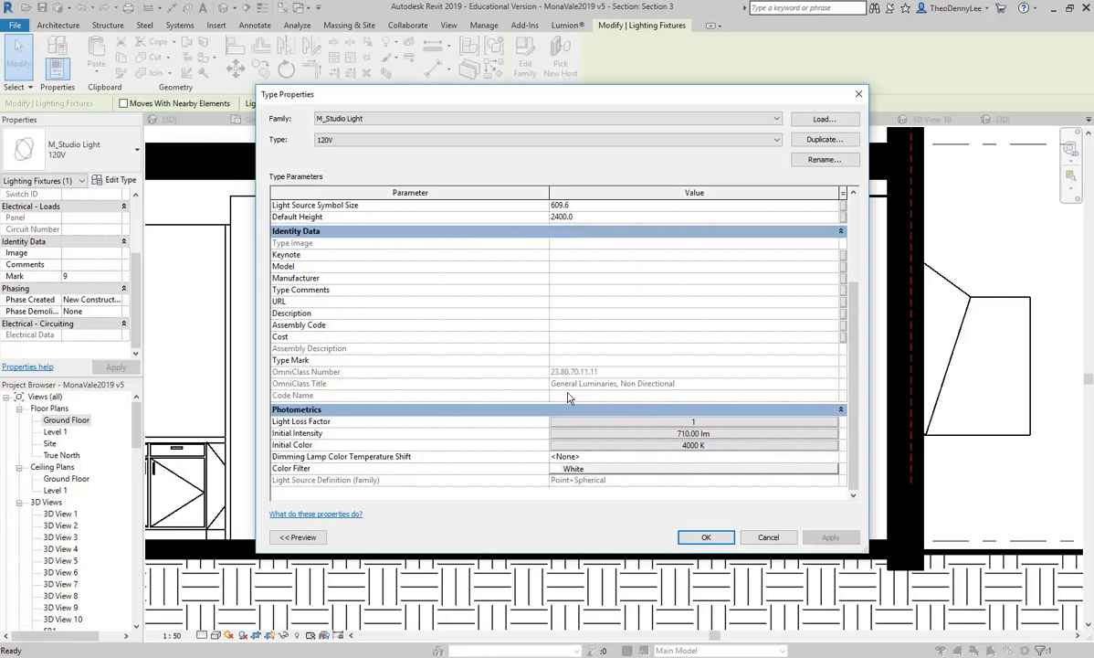
left_click(704, 538)
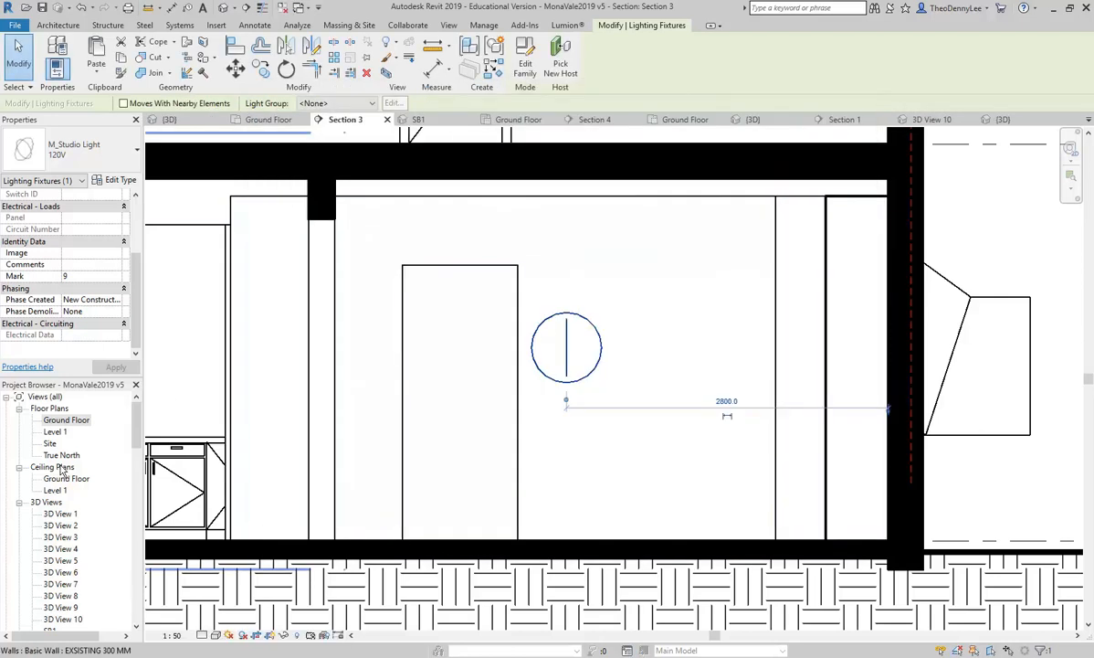
Step: Open 3D View 10 and turn its camera toward the studio light in front of the curved wall
scroll(60, 475, "down", 3)
double_click(64, 539)
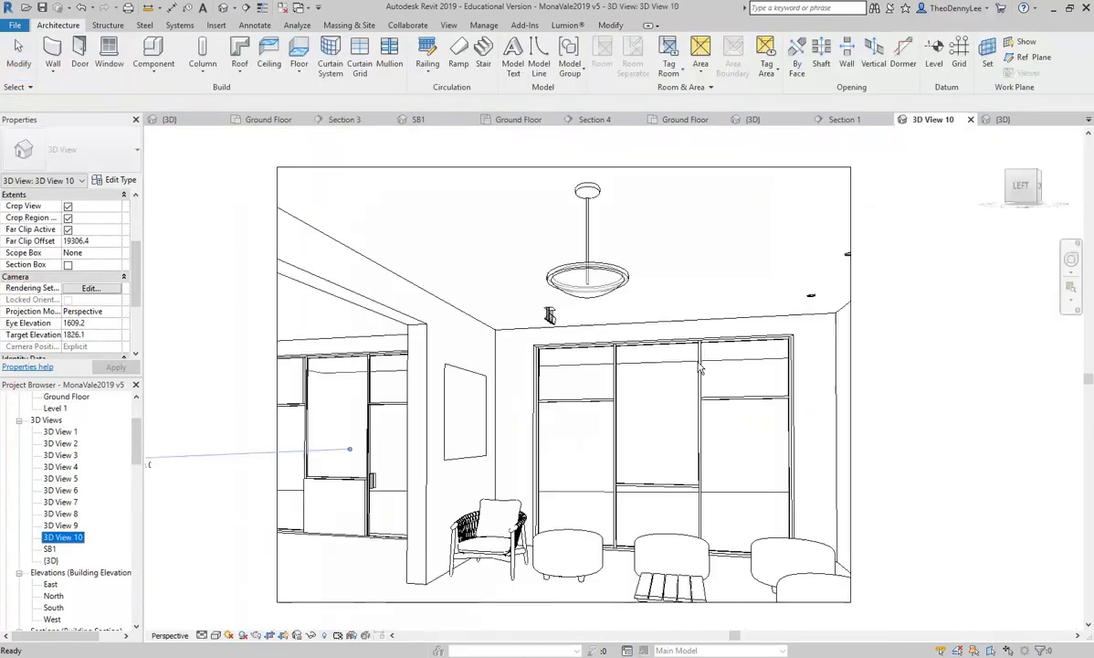
left_click(1069, 262)
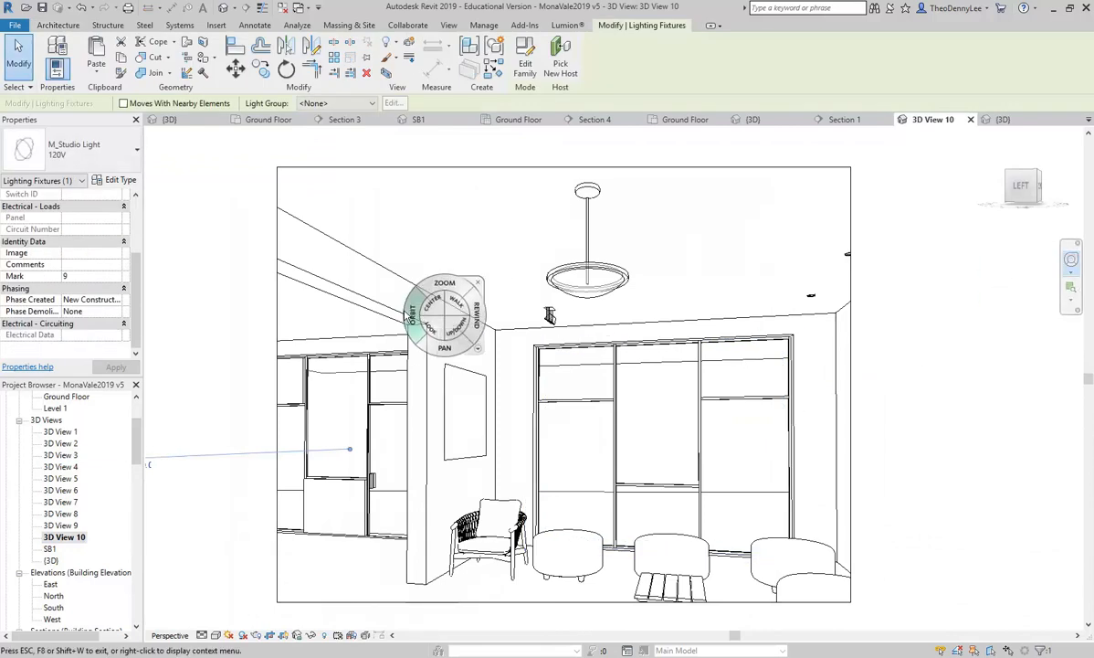
left_click_drag(429, 315, 838, 340)
left_click(772, 322)
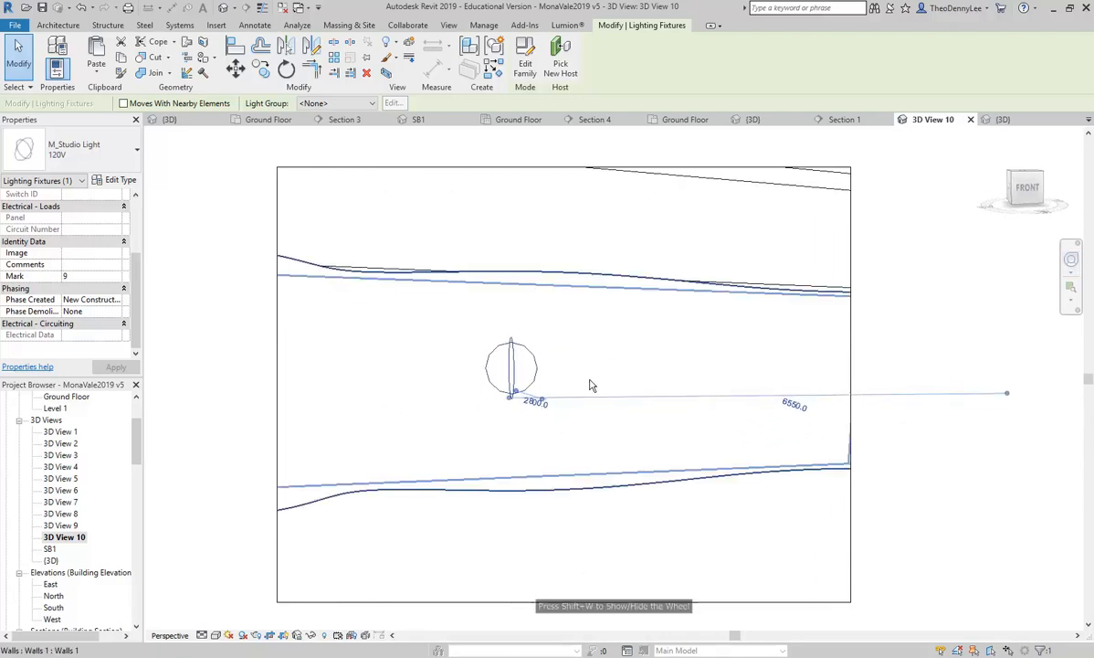
Step: Widen the crop region of 3D View 10 on both sides to show more of the curved wall, leaving nothing selected
scroll(701, 459, "down", 2)
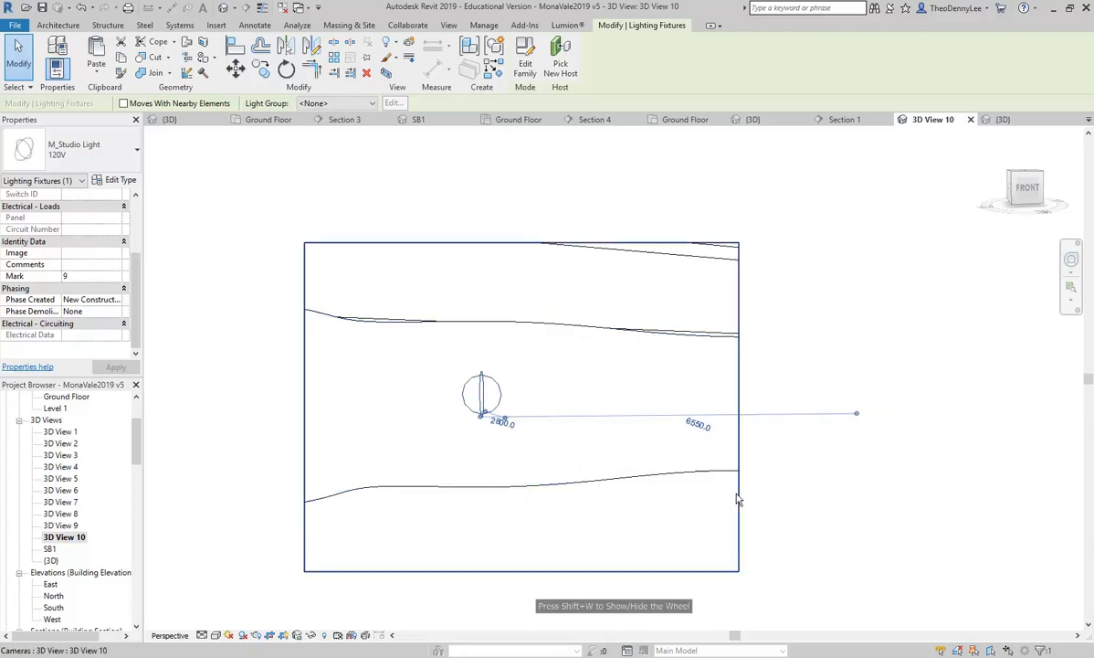
left_click(739, 429)
left_click_drag(740, 408, 831, 405)
left_click_drag(304, 406, 215, 407)
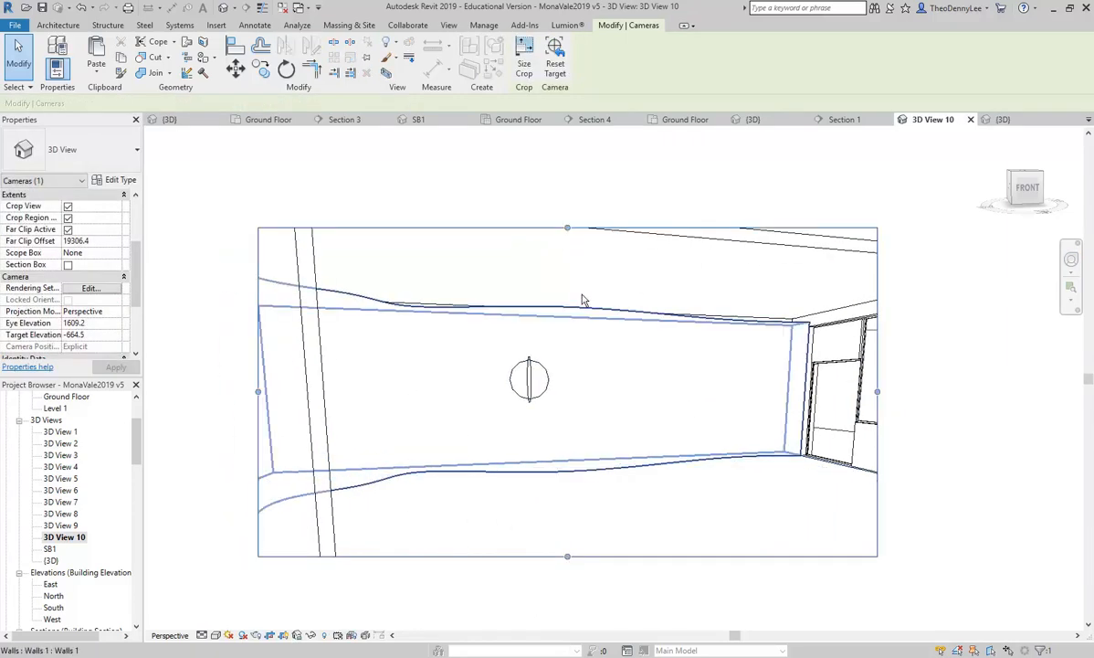
left_click(989, 344)
left_click(490, 311)
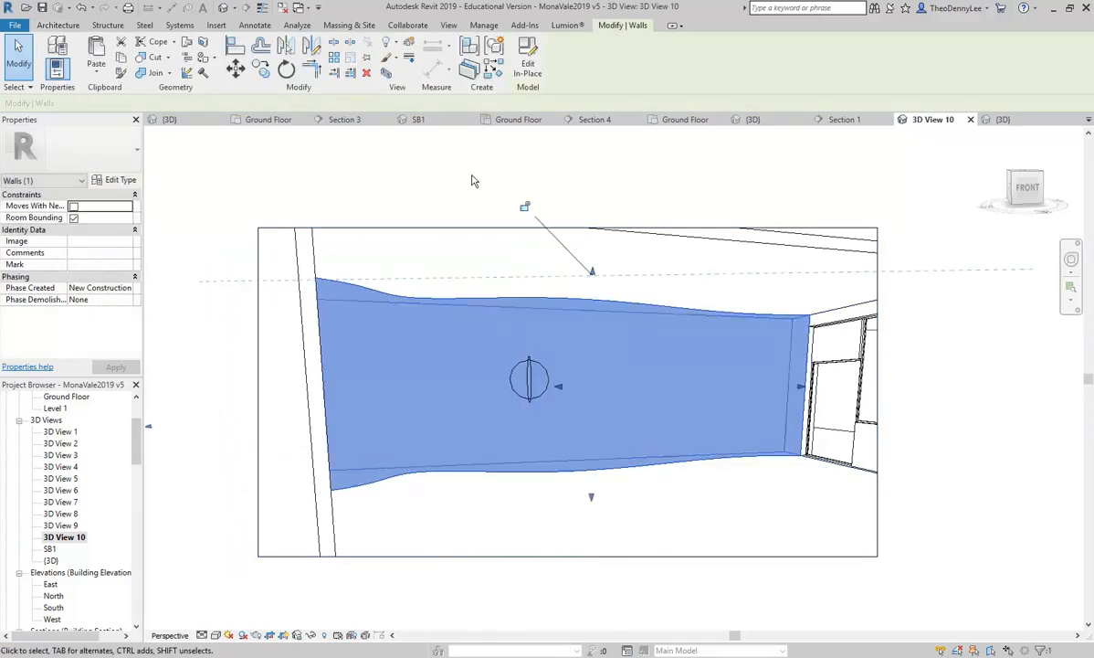
left_click(334, 190)
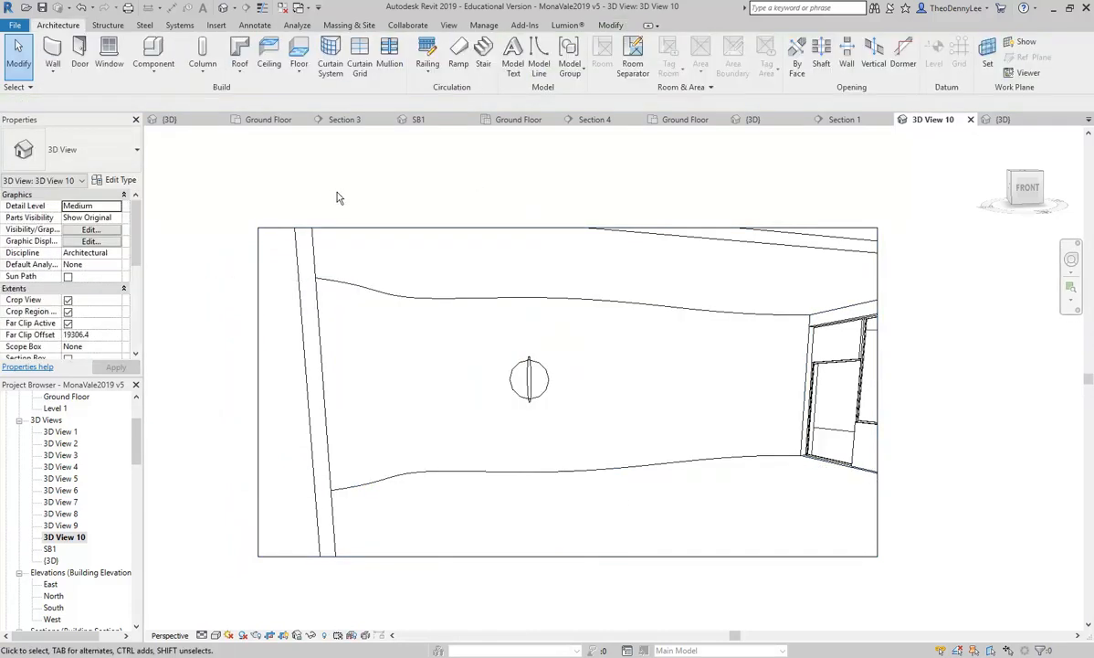
Step: Render 3D View 10 at Draft quality with the Interior: Artificial only scheme, and close the Rendering dialog after viewing the result
left_click(255, 634)
left_click(43, 42)
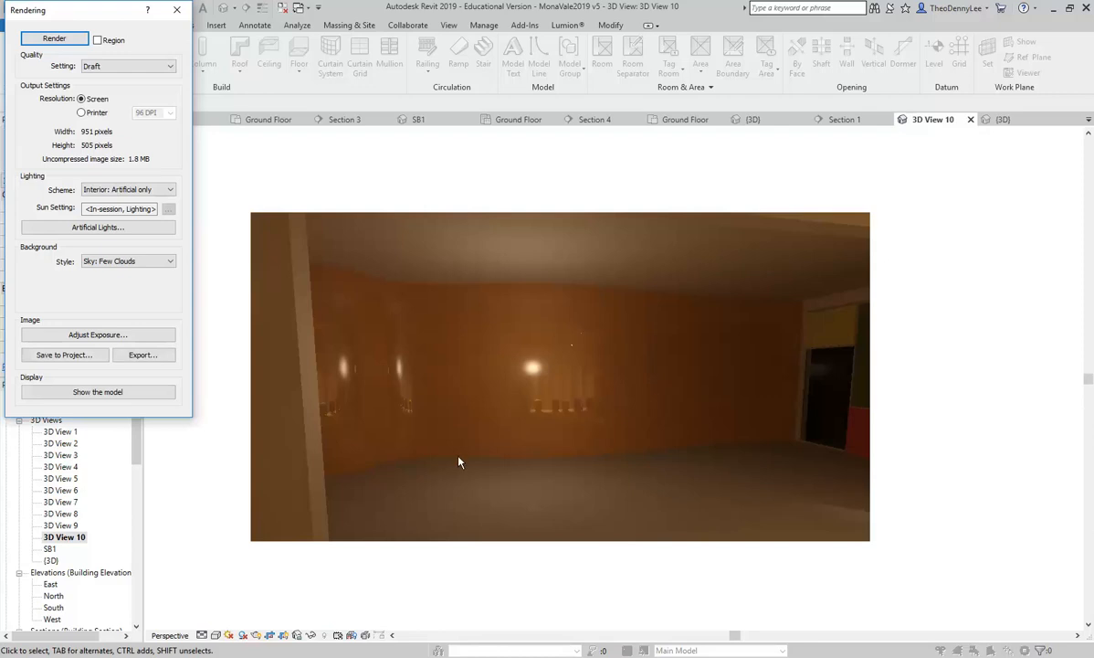
left_click(176, 10)
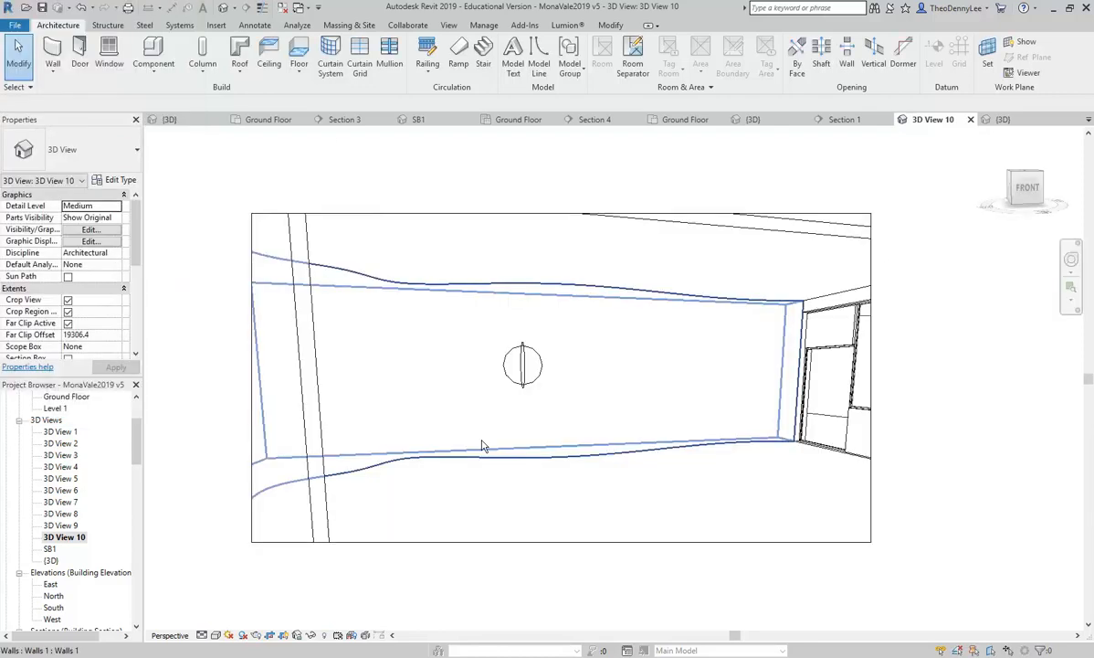
Step: Edit the curved wall in place and open the material settings of its extrusion
left_click(456, 342)
left_click(527, 80)
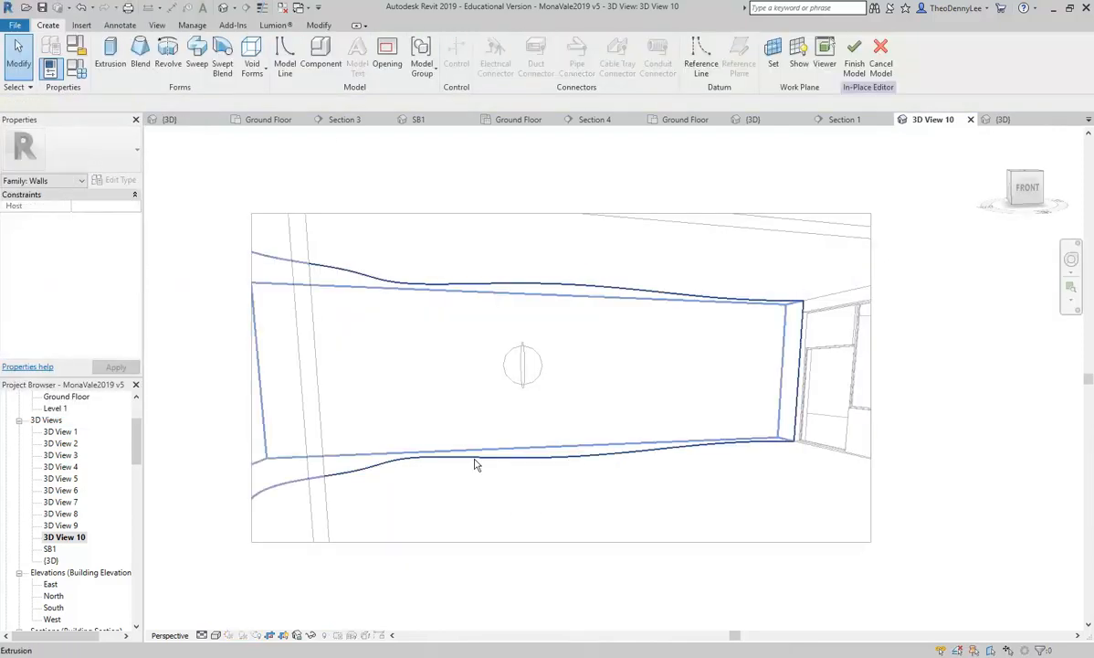
left_click(474, 465)
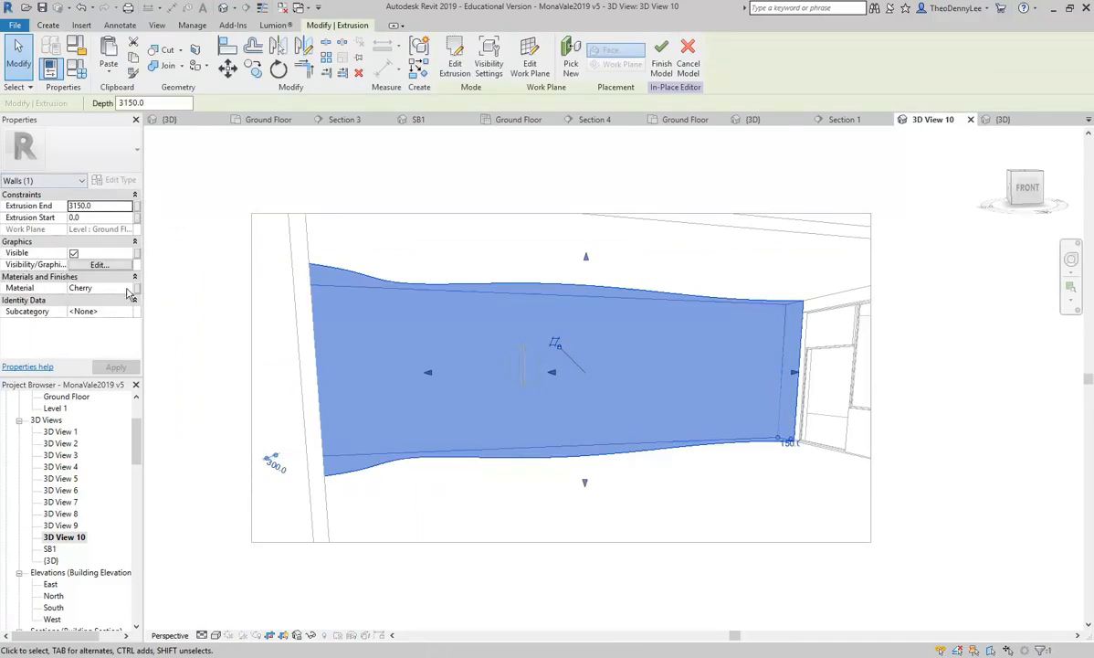
left_click(131, 293)
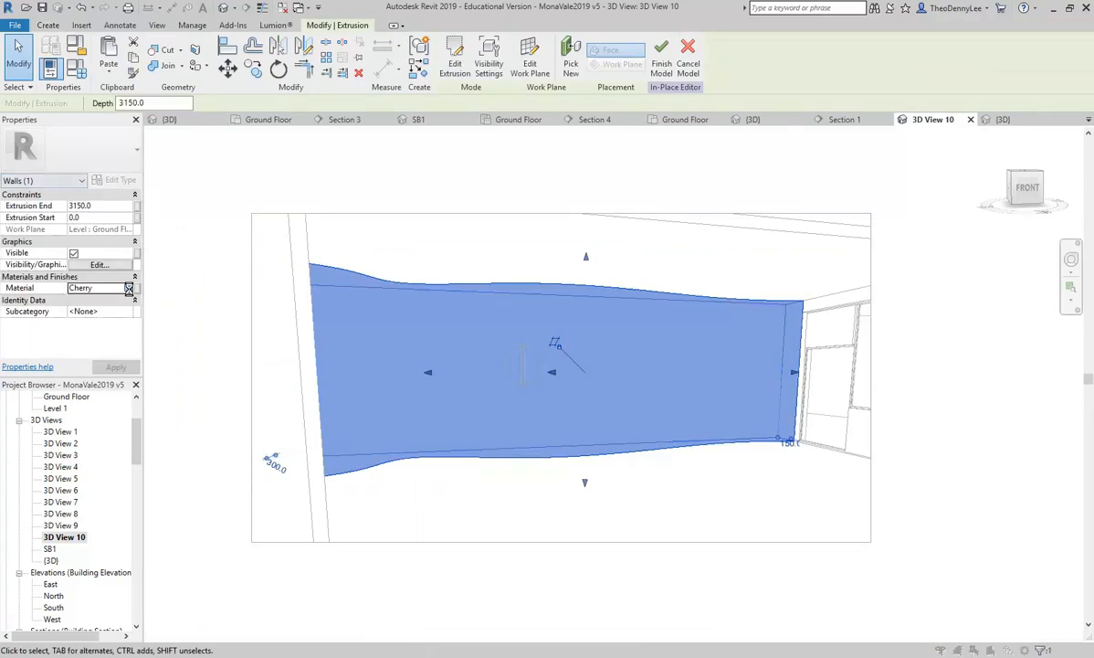
left_click(130, 294)
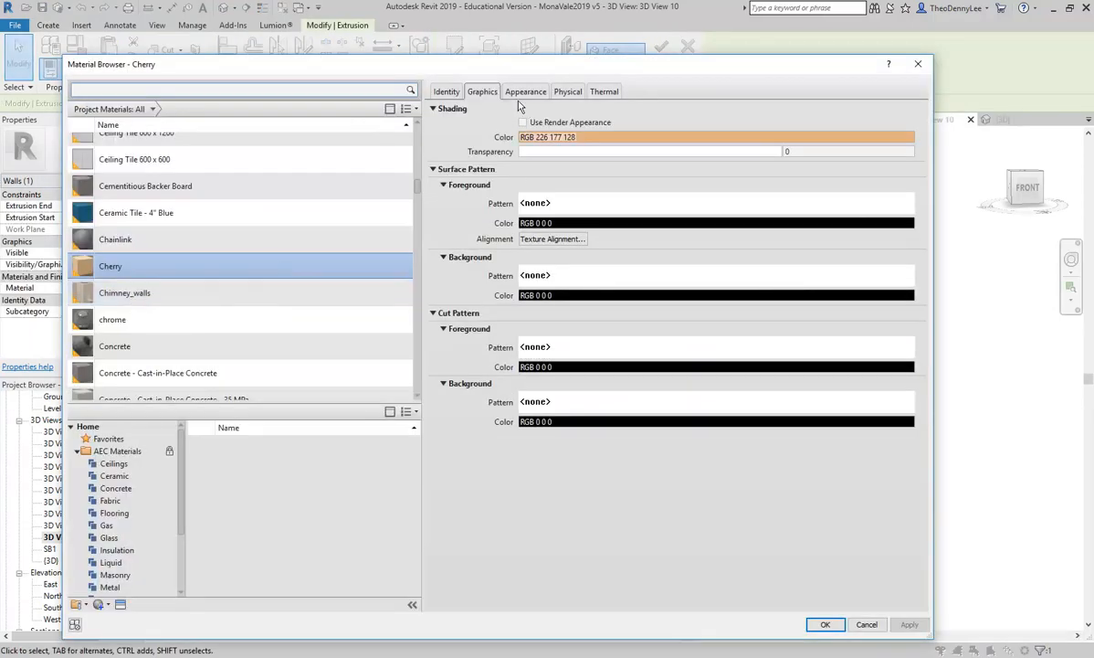
Step: Change the Cherry material's wood finish to Unfinished and finish the in-place wall model
left_click(525, 94)
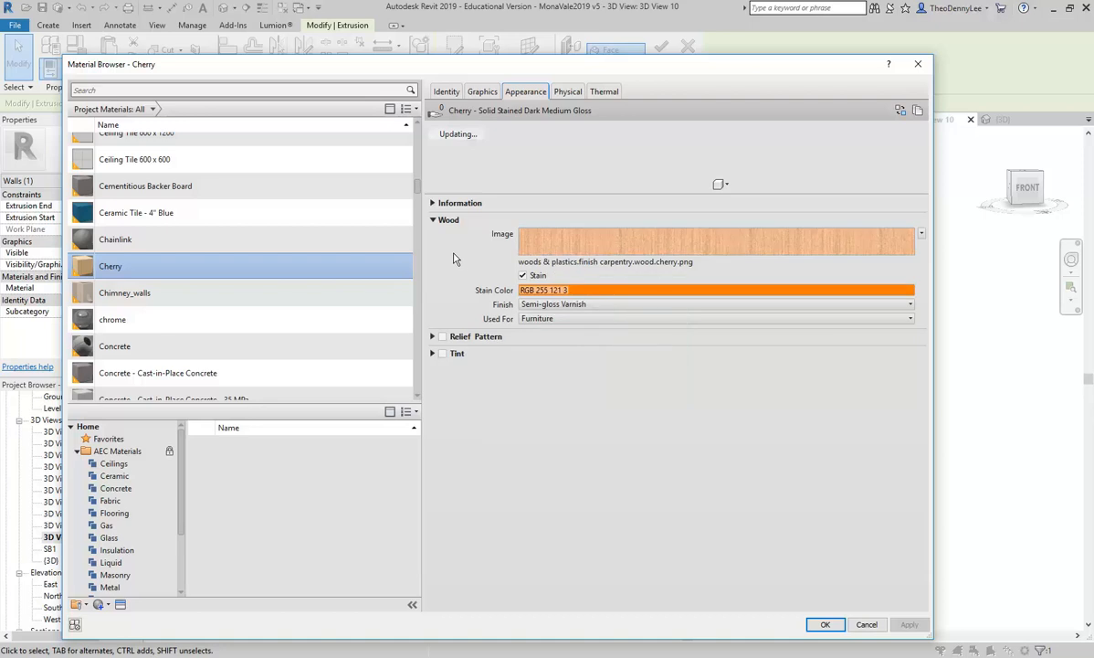
mouse_move(620, 255)
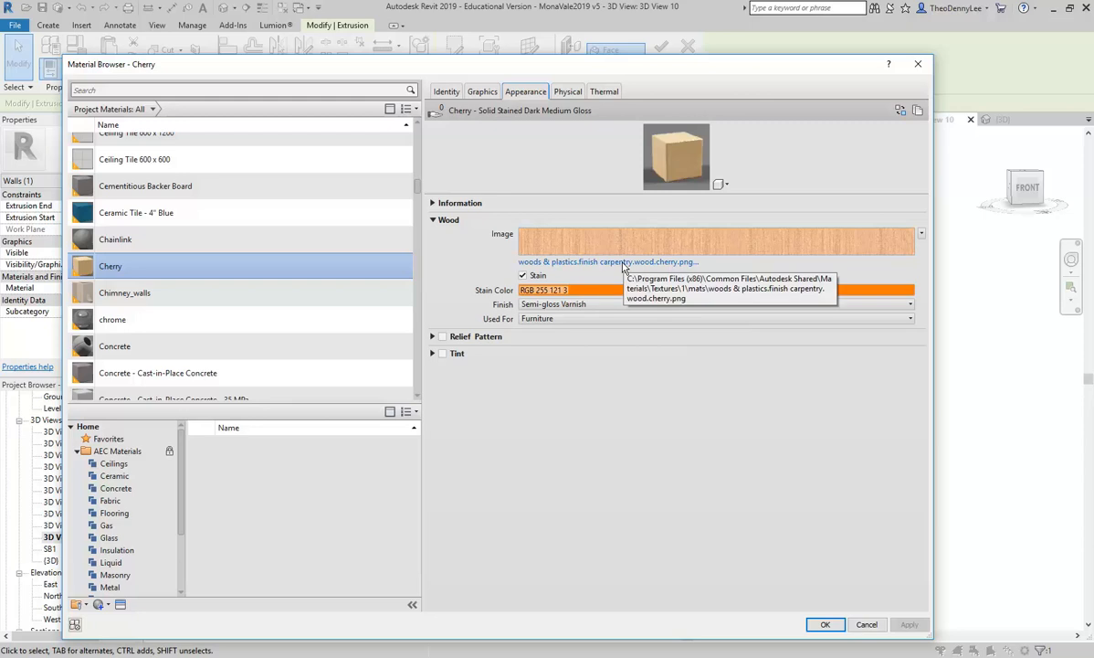
left_click(603, 305)
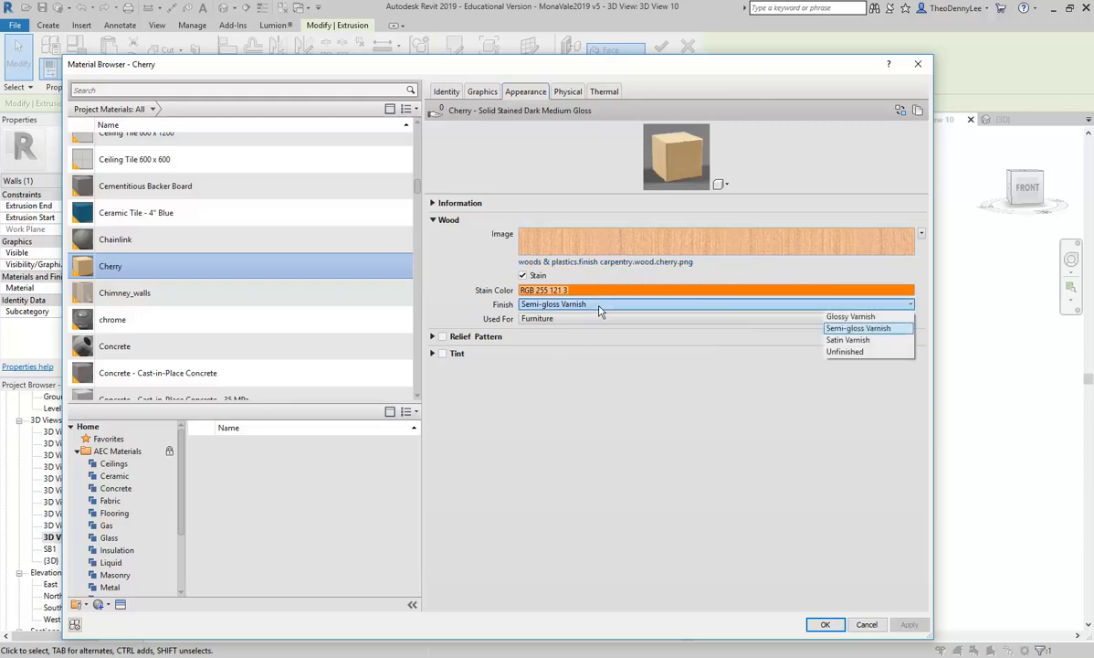
left_click(845, 352)
left_click(827, 624)
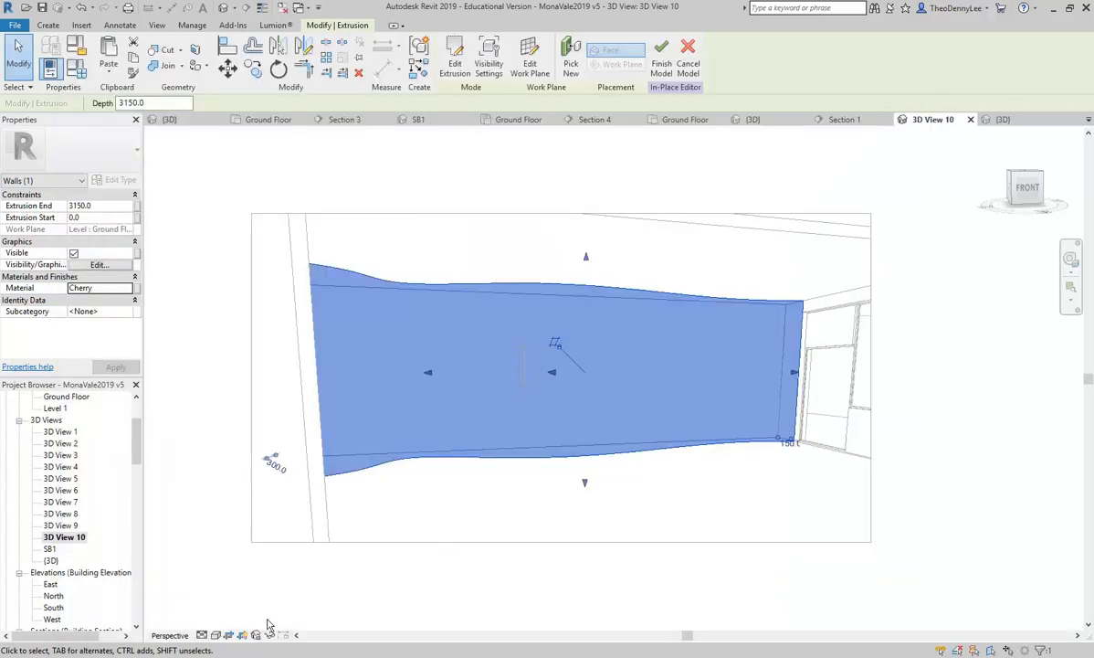
left_click(208, 419)
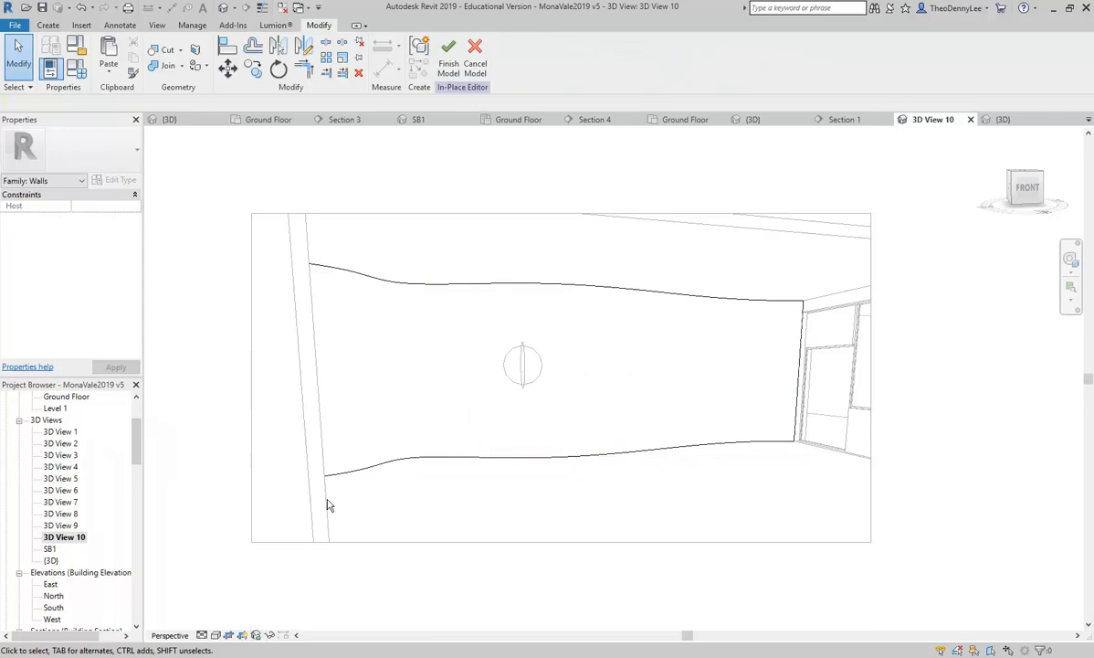
left_click(449, 62)
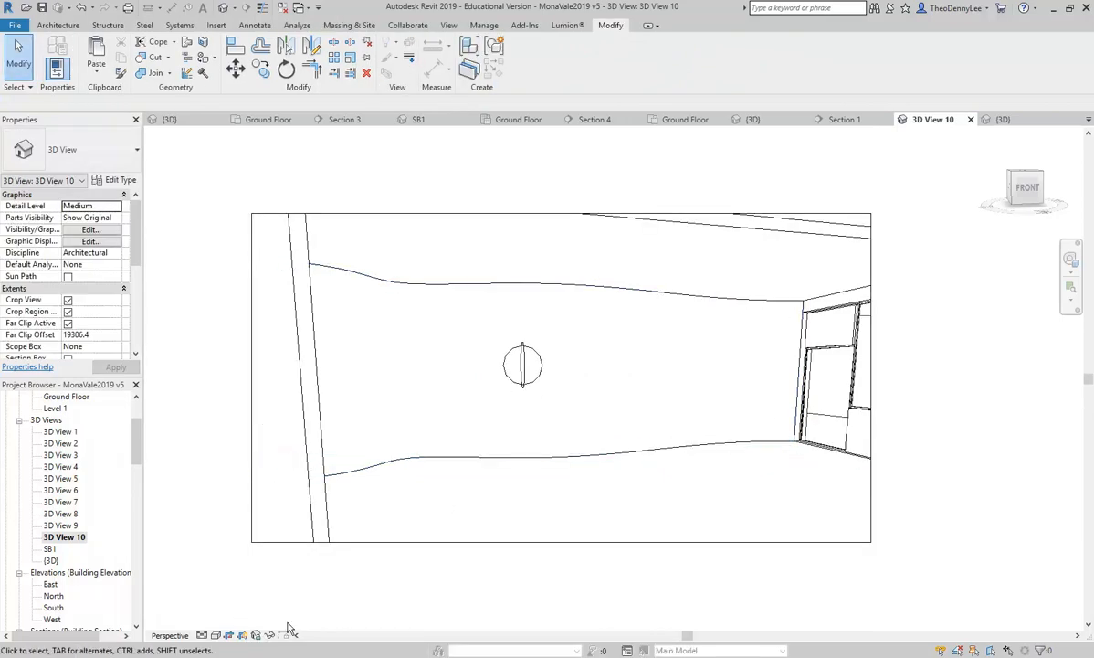
Step: Close 3D View 10 and reopen it from the project's 3D views
middle_click_drag(247, 367, 266, 365)
scroll(244, 365, "up", 1)
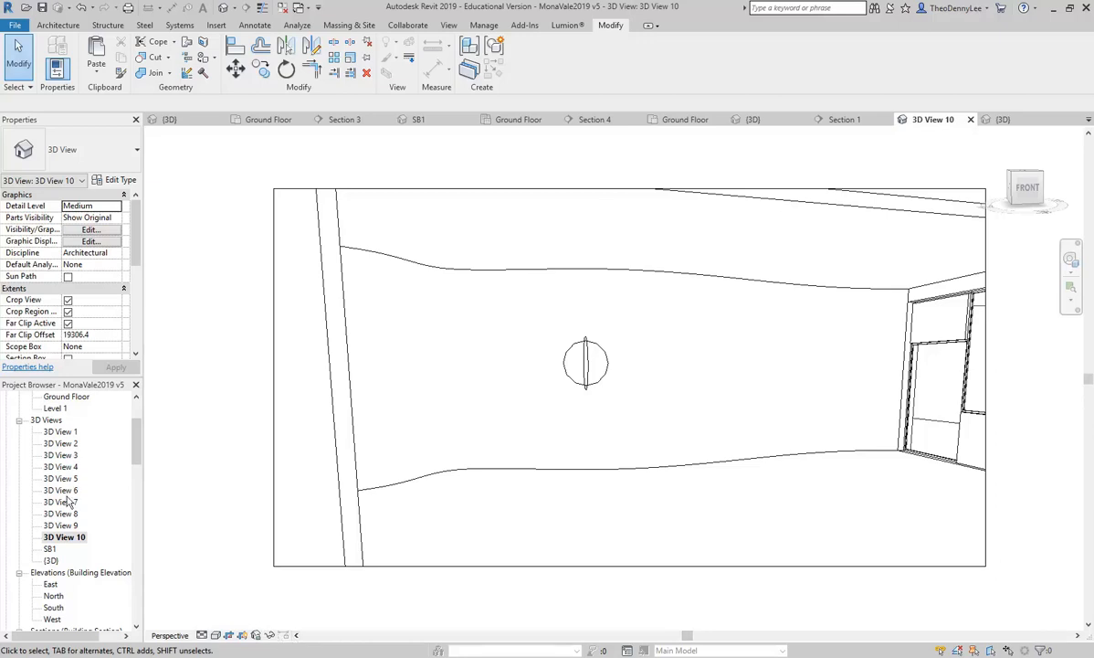
left_click(972, 120)
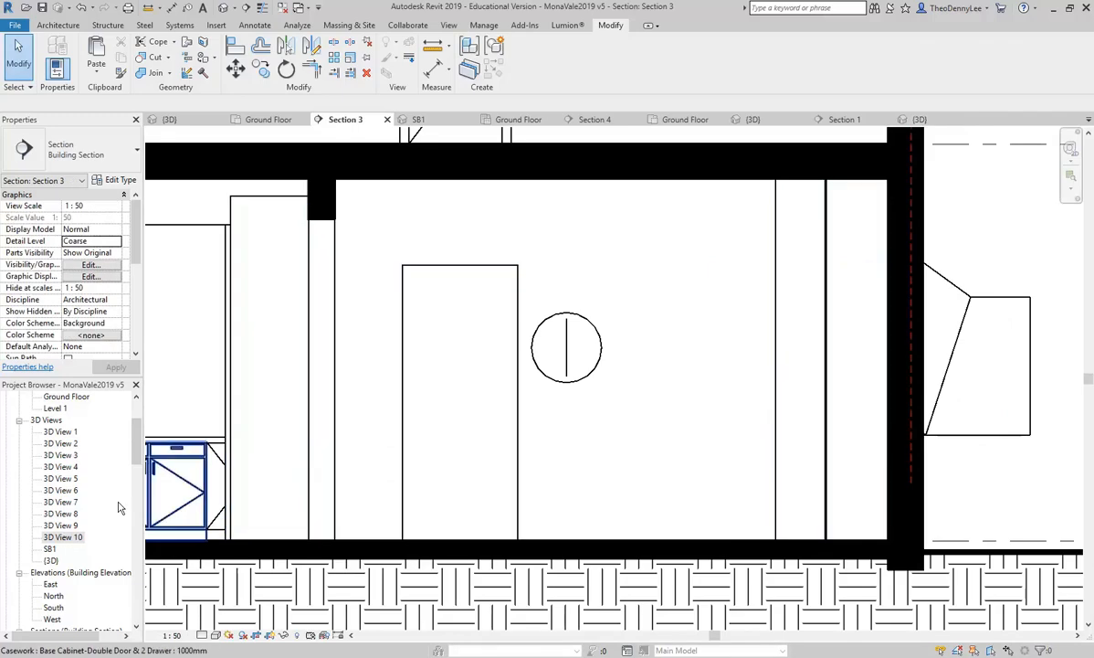
left_click(72, 539)
double_click(72, 540)
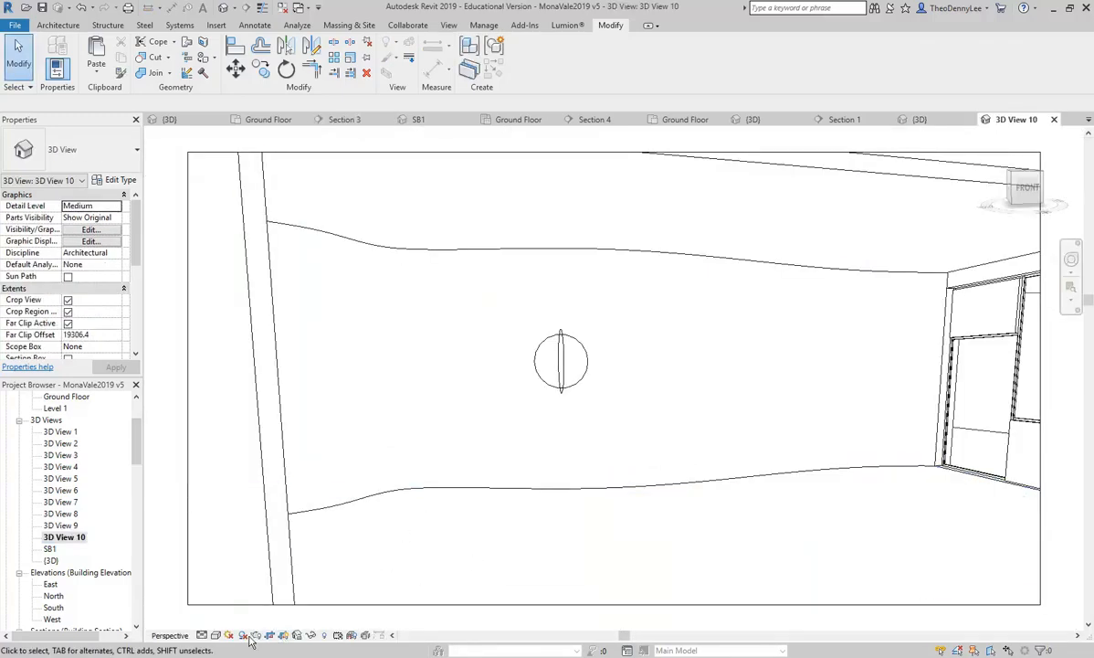
Step: Test-render 3D View 10 at Draft quality to check the curved wall's Unfinished wood finish, and close the Rendering dialog
left_click(259, 636)
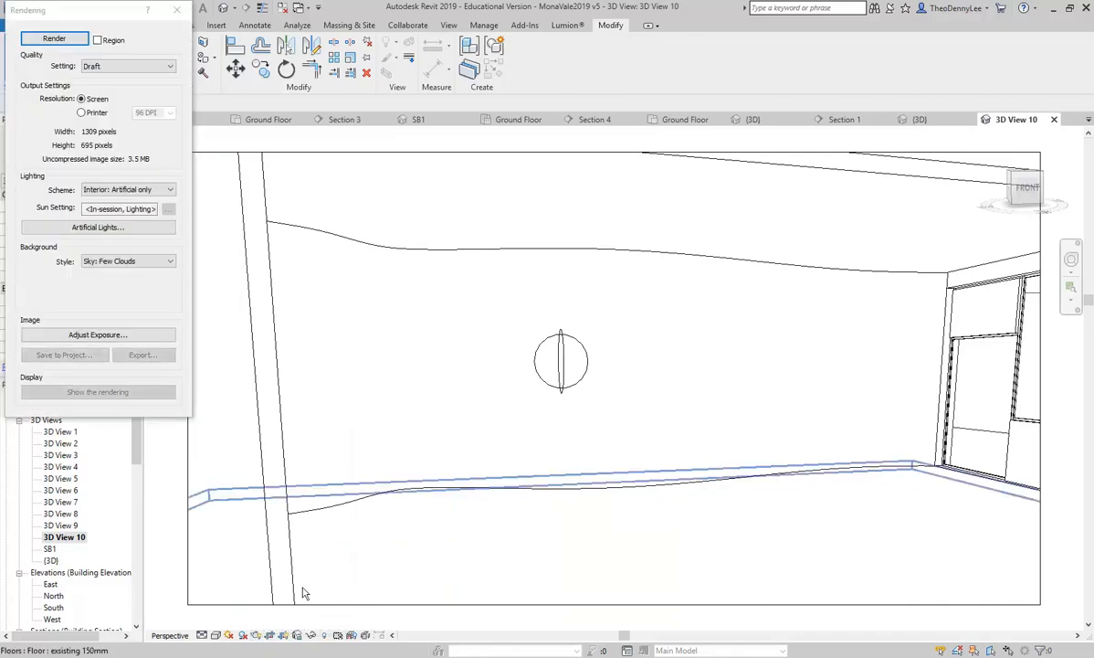
left_click(45, 41)
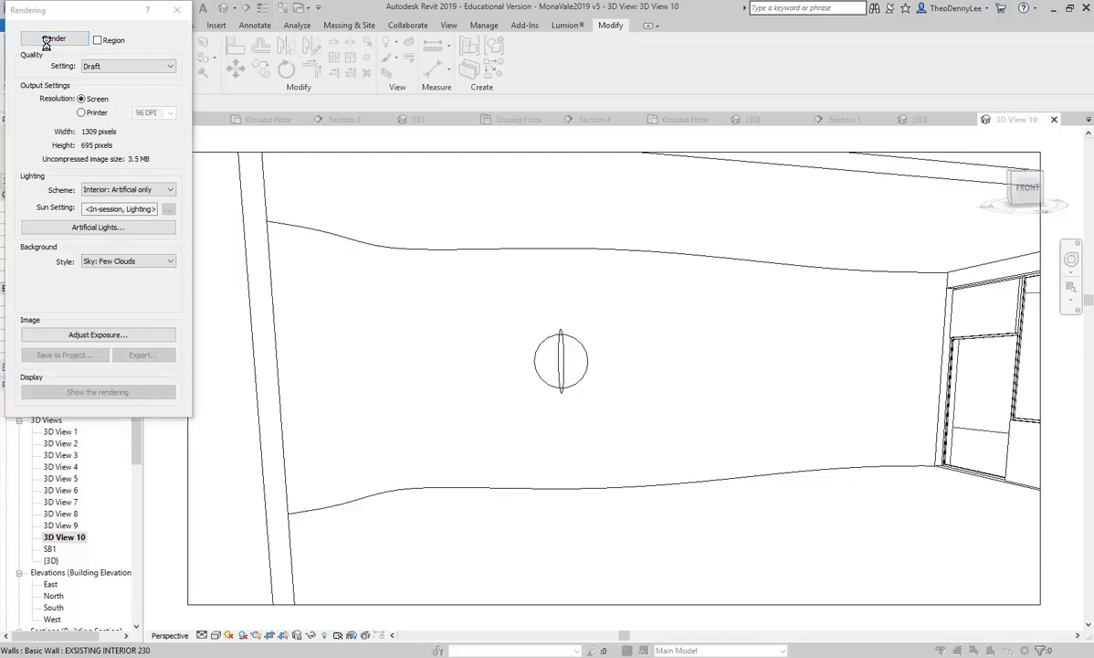
left_click(53, 38)
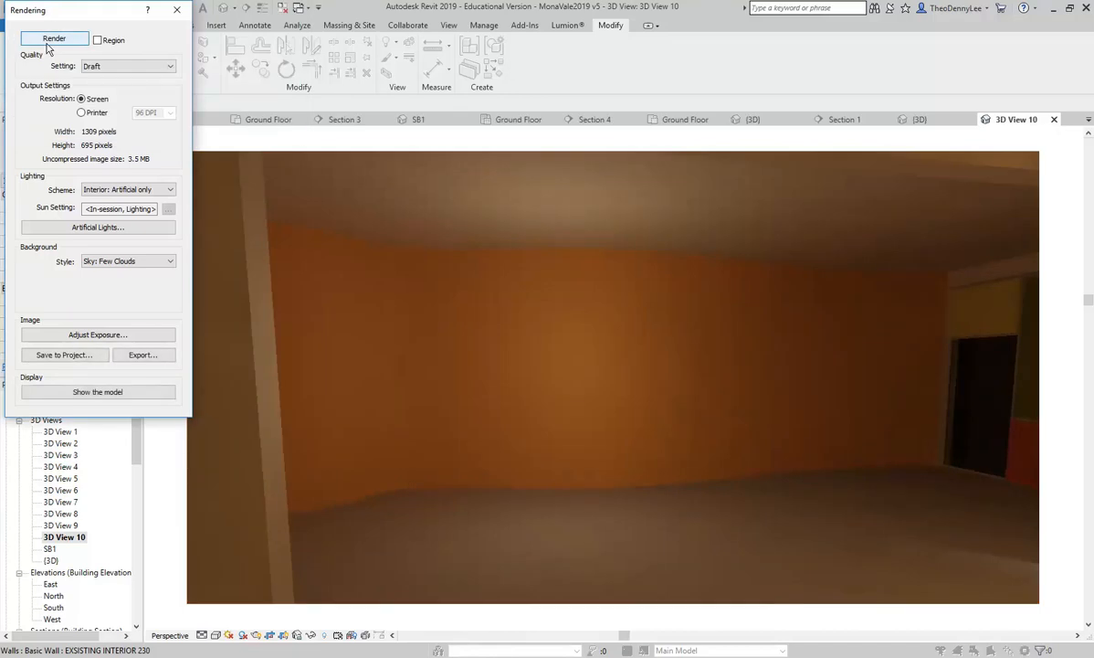
left_click(176, 14)
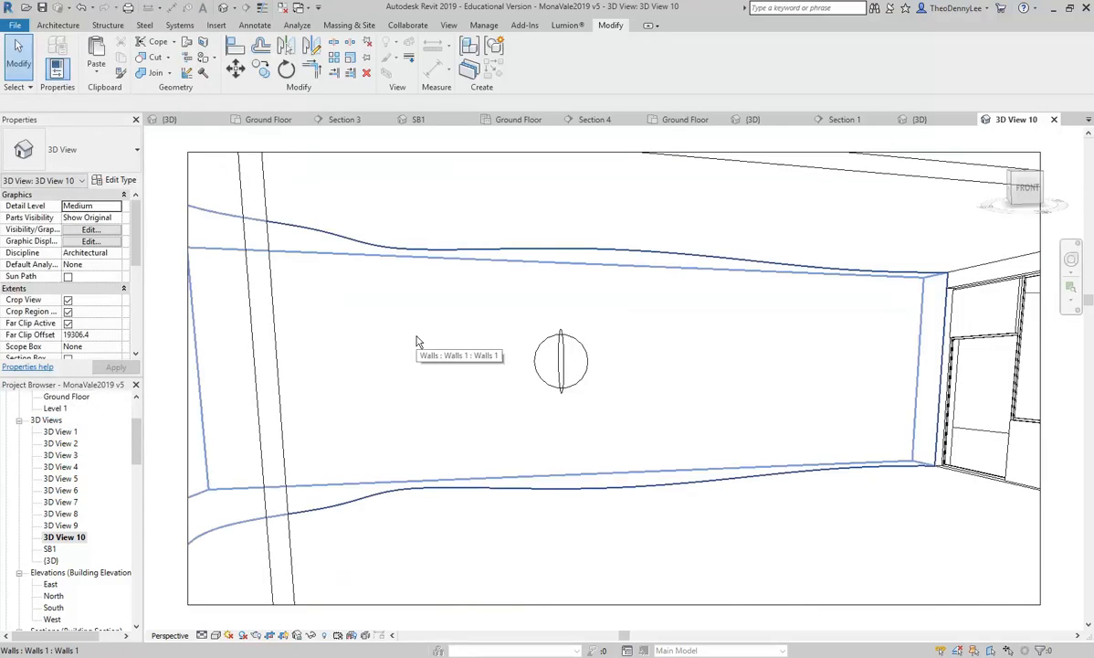
Step: Open the Ground Floor ceiling plan and choose the Downlight - Recessed Can 80mm LED type as the component to place
scroll(66, 448, "up", 3)
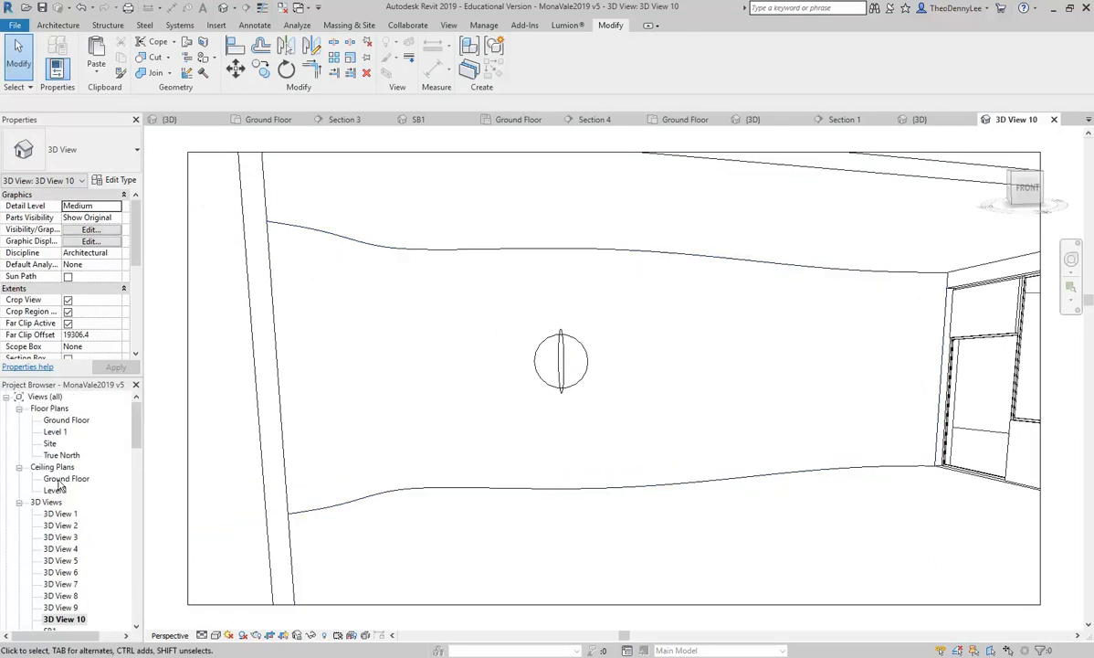
double_click(64, 478)
left_click(52, 30)
left_click(148, 55)
left_click(92, 152)
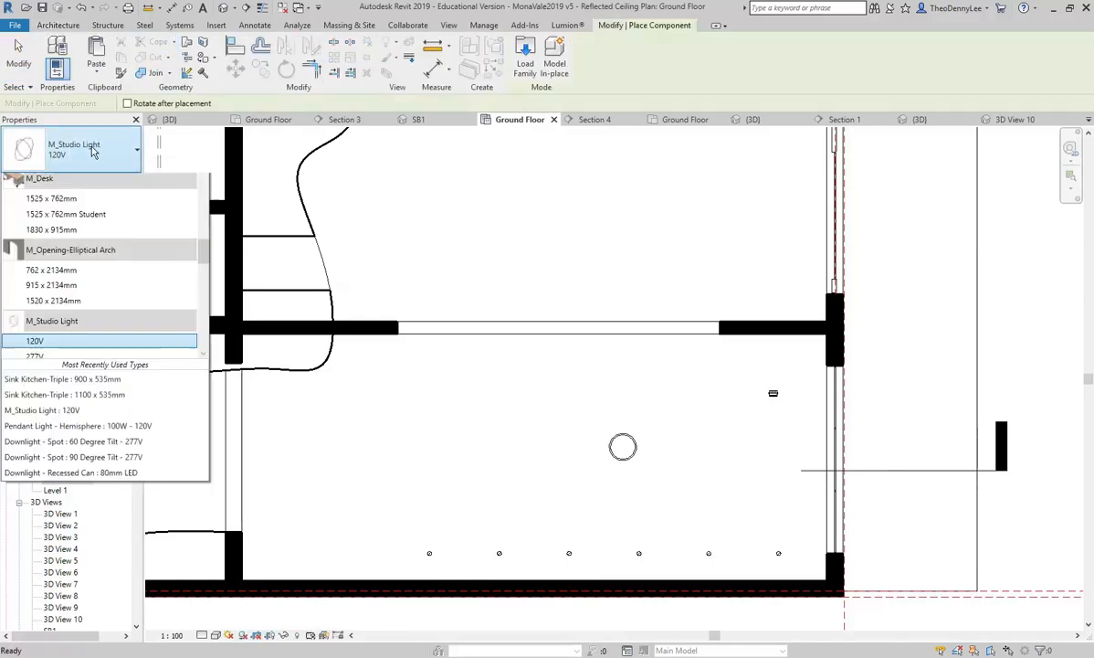
scroll(76, 313, "down", 5)
scroll(76, 314, "down", 2)
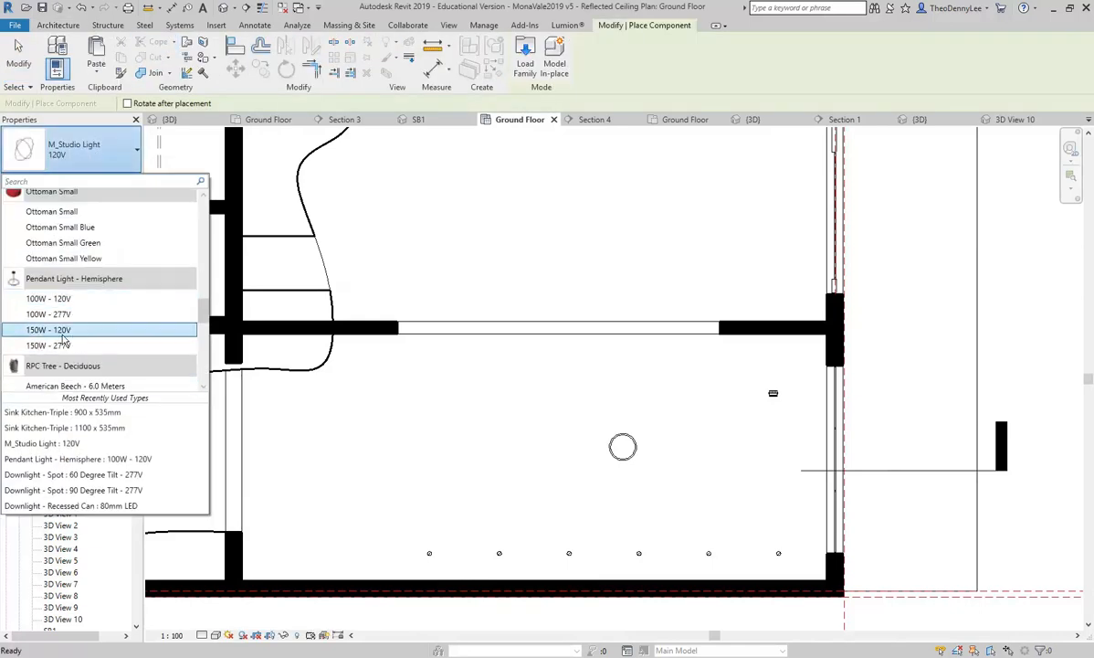
scroll(69, 329, "up", 10)
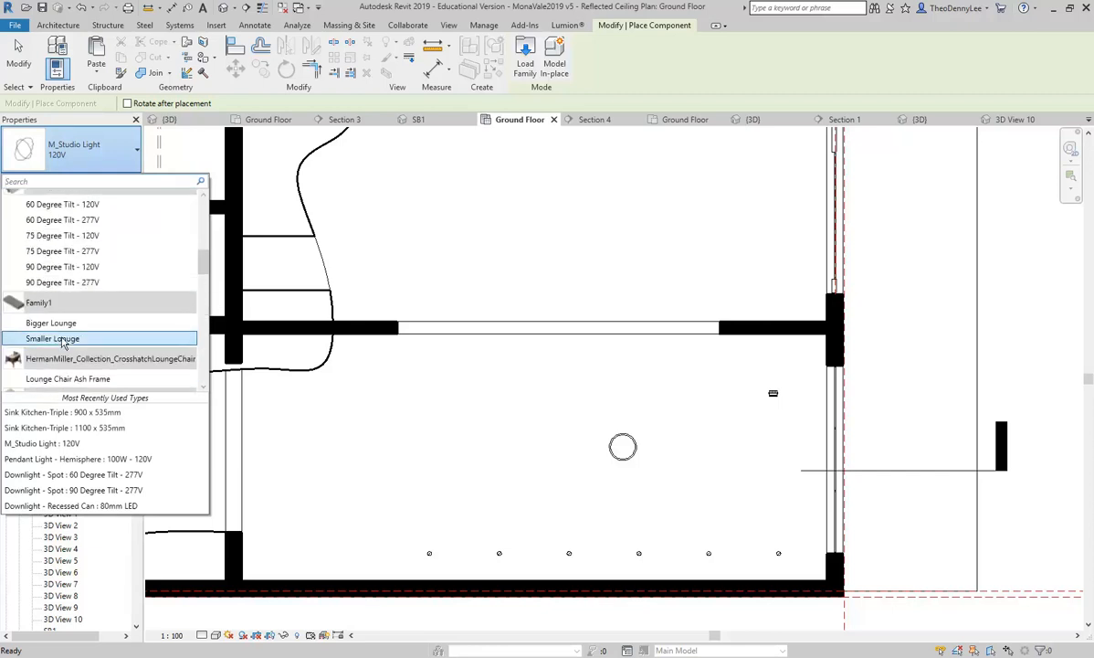
scroll(63, 342, "up", 3)
left_click(54, 285)
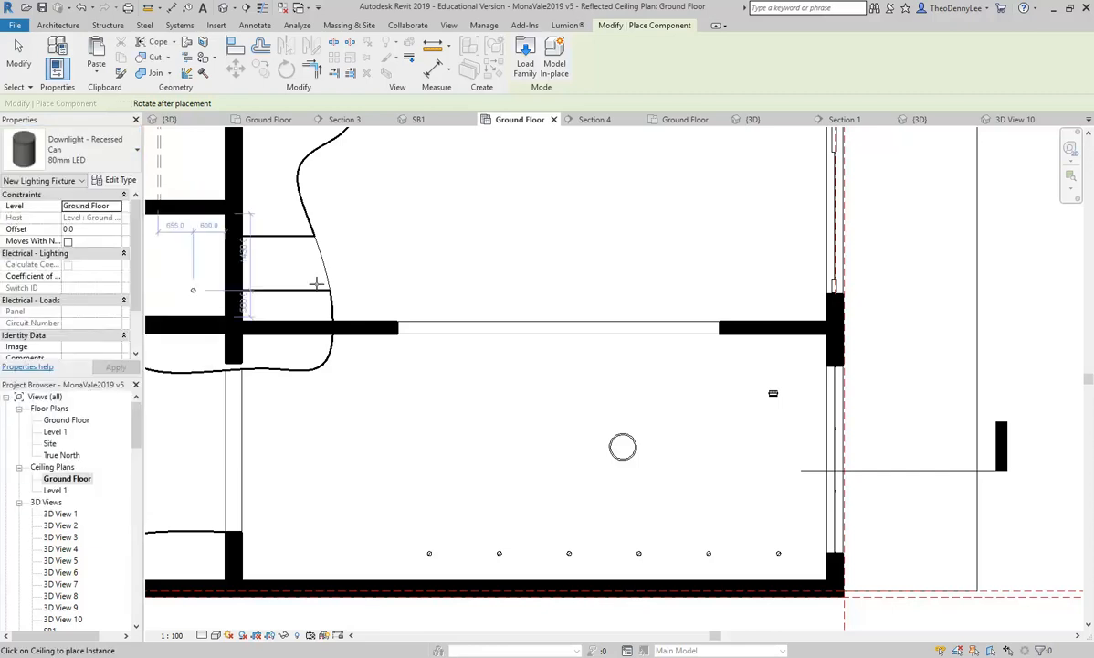
Step: Place eight 80mm LED recessed can downlights in a row following the curved wall in the upper room, and end placement
middle_click_drag(429, 264, 405, 435)
scroll(376, 387, "up", 1)
left_click(378, 279)
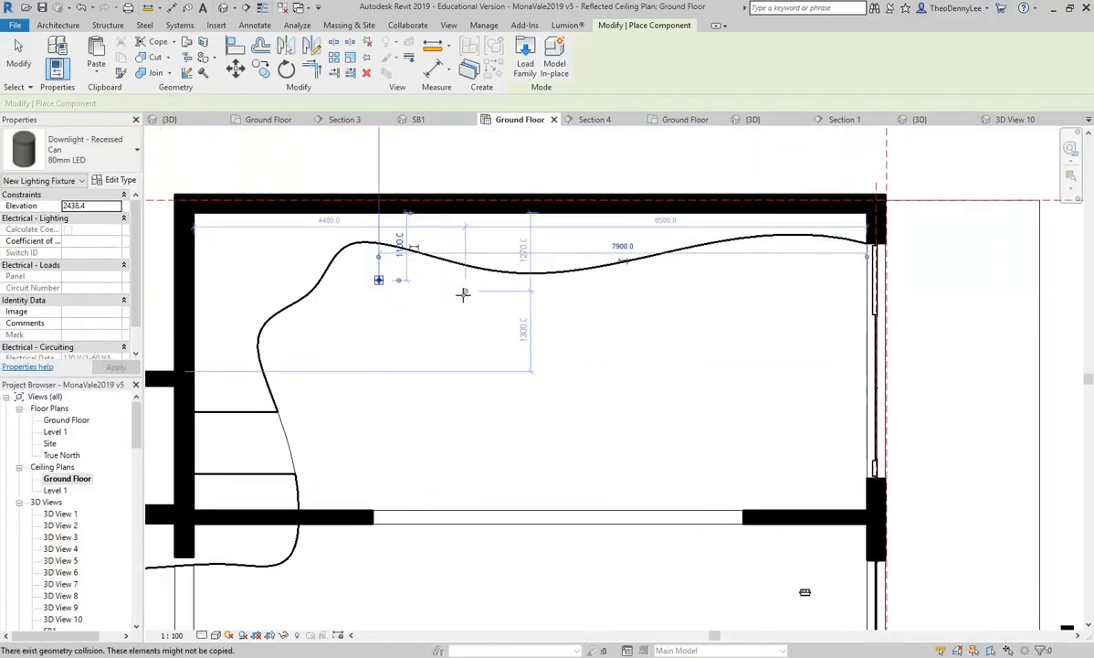
left_click(464, 296)
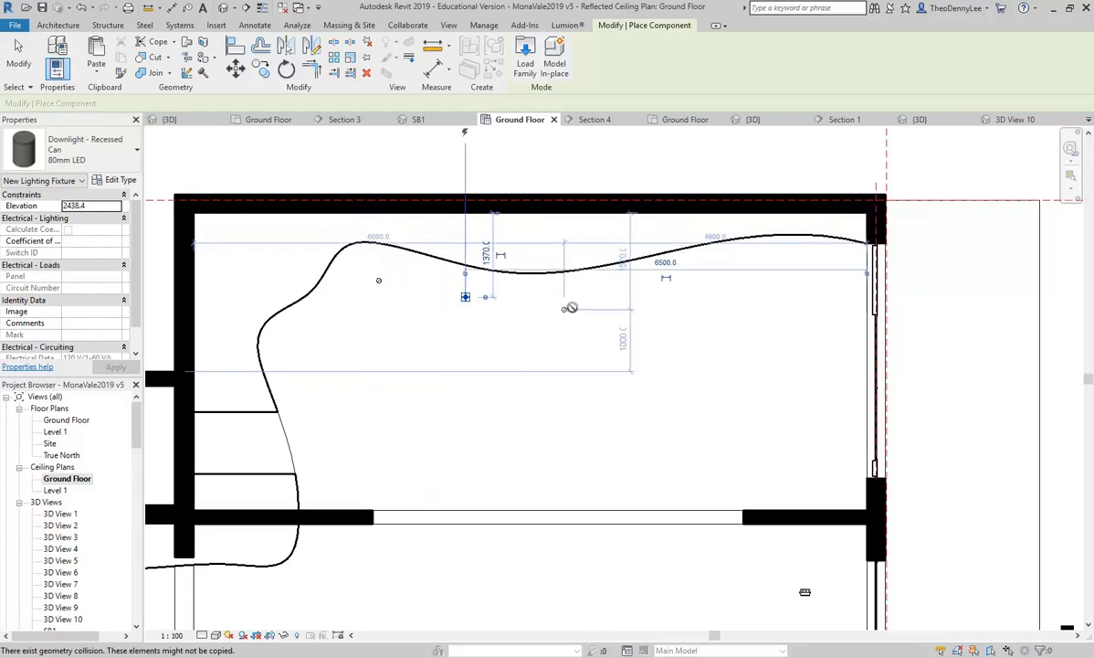
left_click(564, 308)
left_click(662, 289)
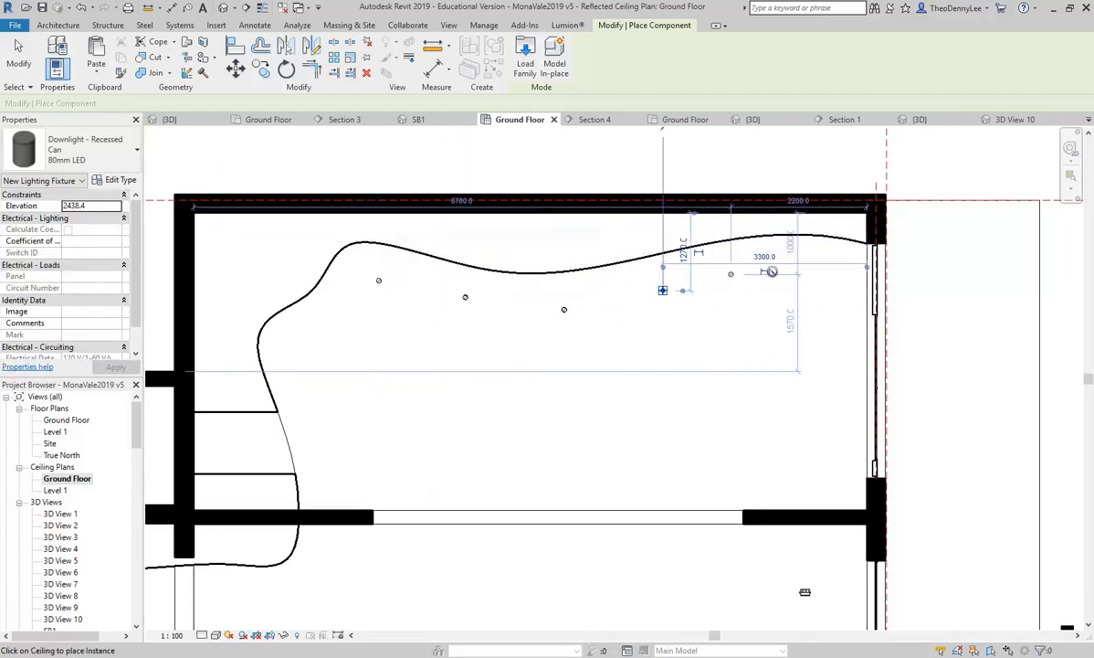
left_click(733, 273)
left_click(816, 268)
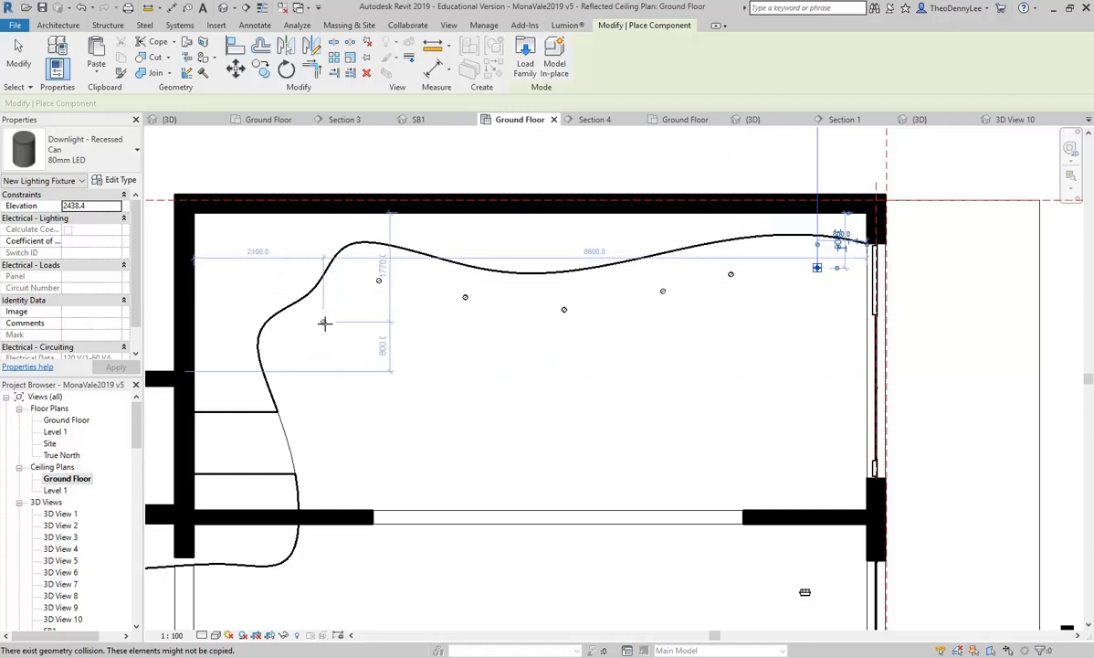
right_click(279, 258)
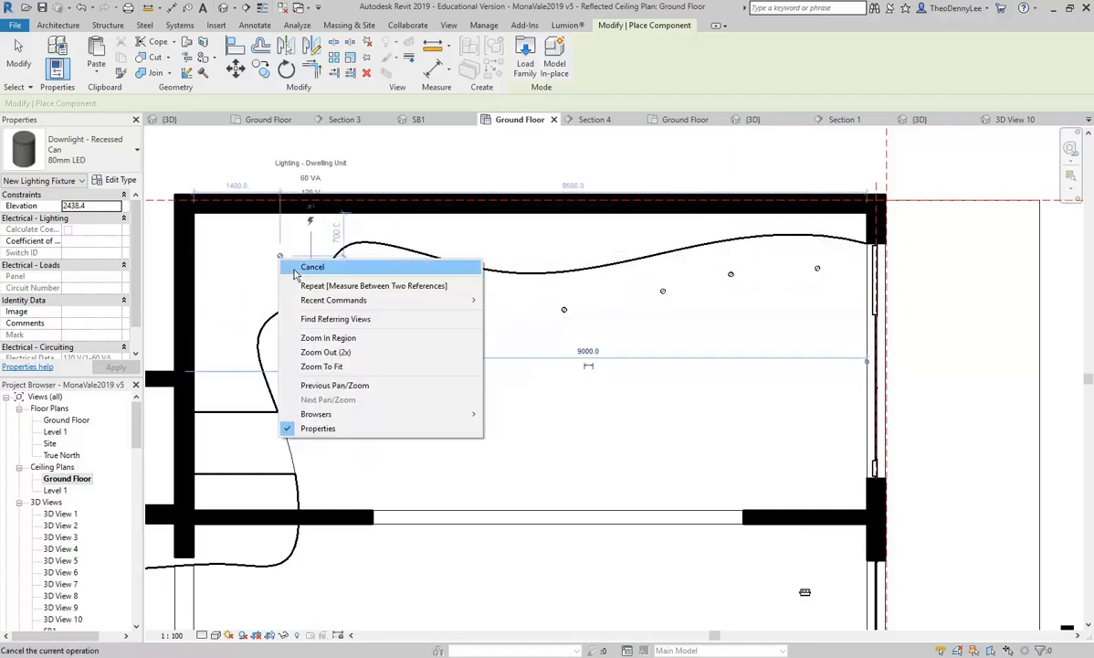
left_click(311, 267)
Step: Return to 3D View 10 and render it at Draft quality to check the downlights on the curved wall
left_click(1009, 120)
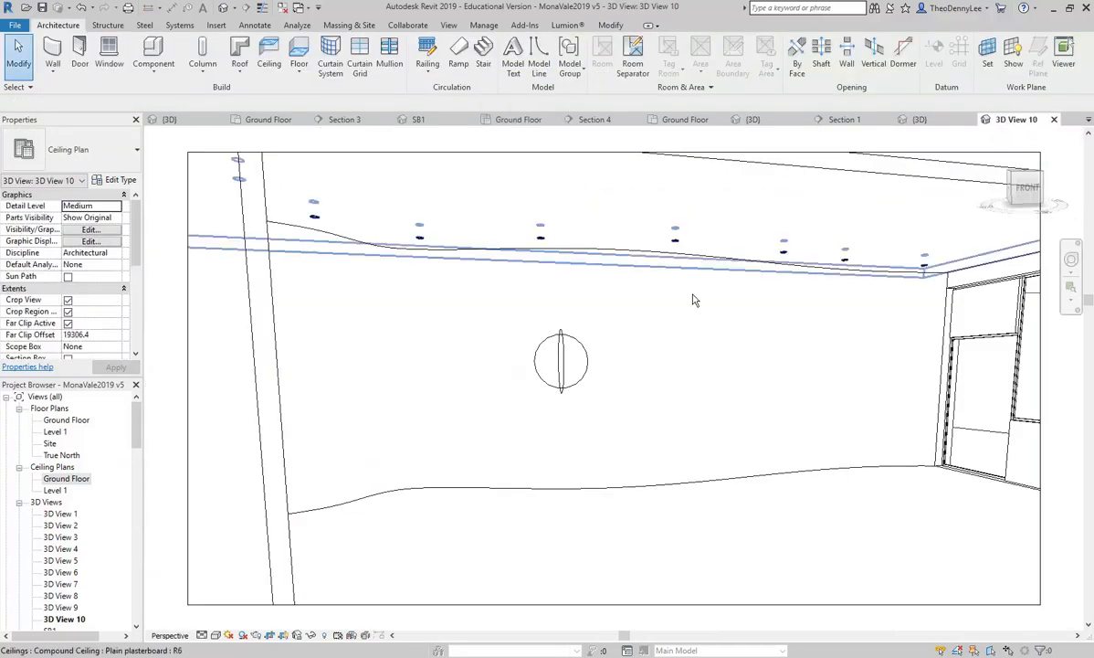
left_click(256, 634)
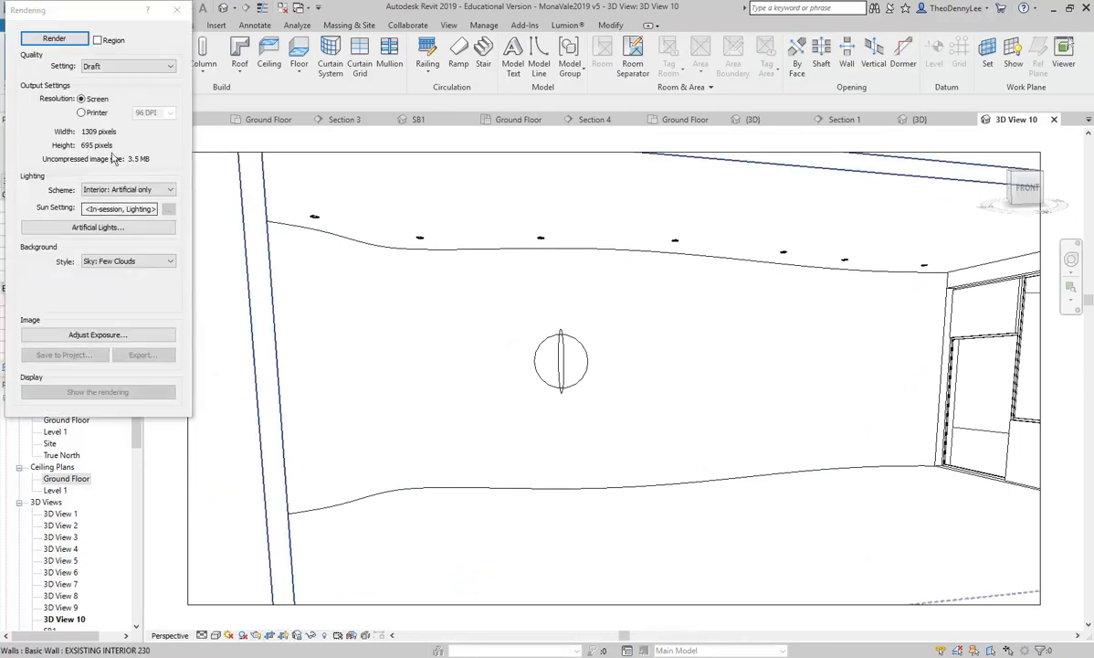
left_click(54, 39)
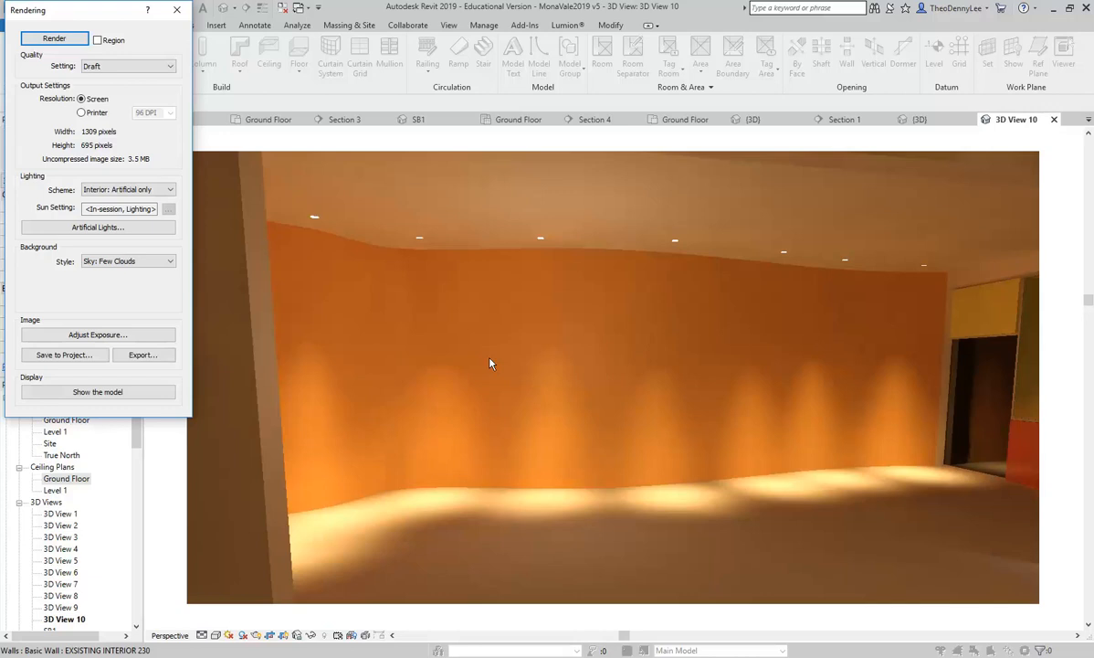
Step: Switch to File Explorer and open the Lighting Fixtures folder in EDU_DC_InteriorDesign's Revit Library on the StudentResources drive
left_click(56, 656)
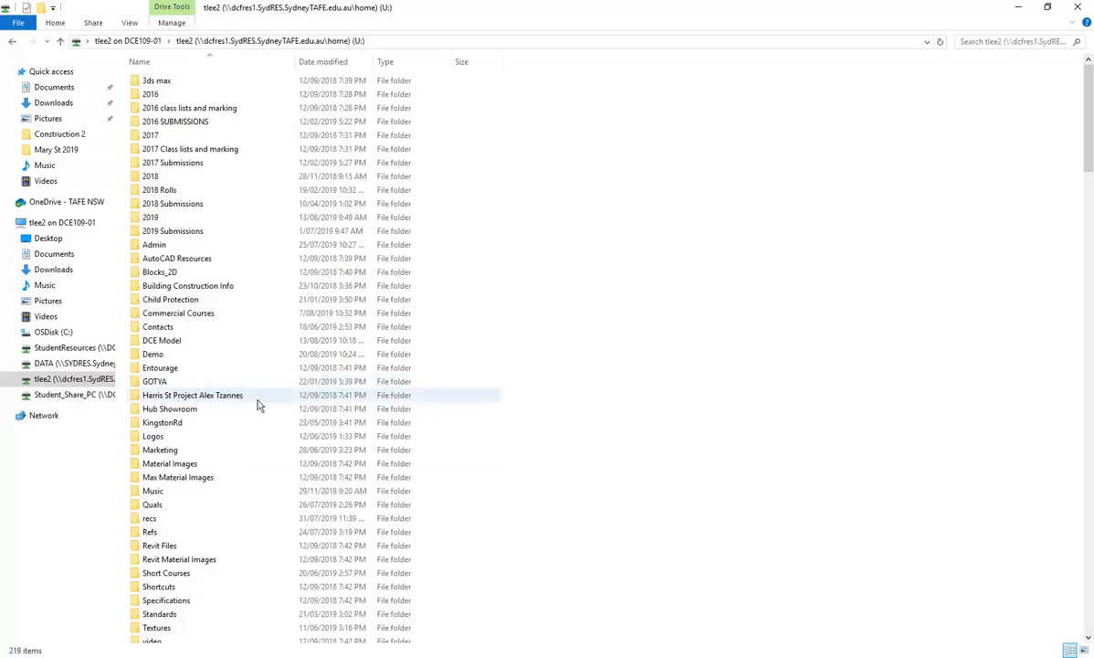
scroll(153, 464, "down", 4)
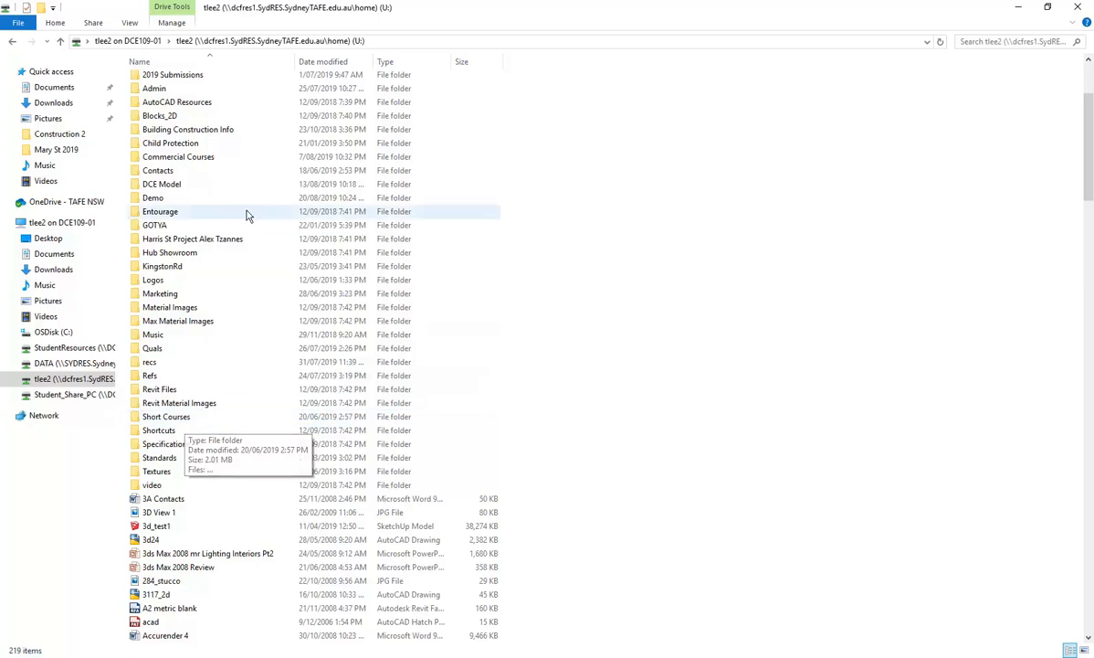
left_click(57, 352)
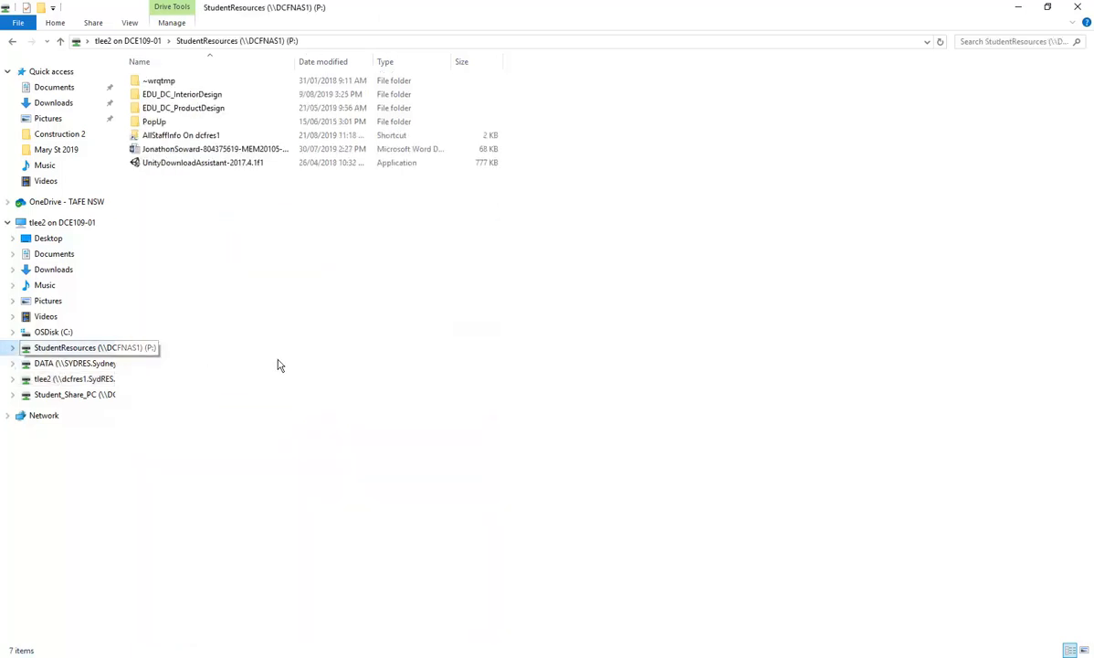
double_click(190, 95)
scroll(230, 426, "down", 2)
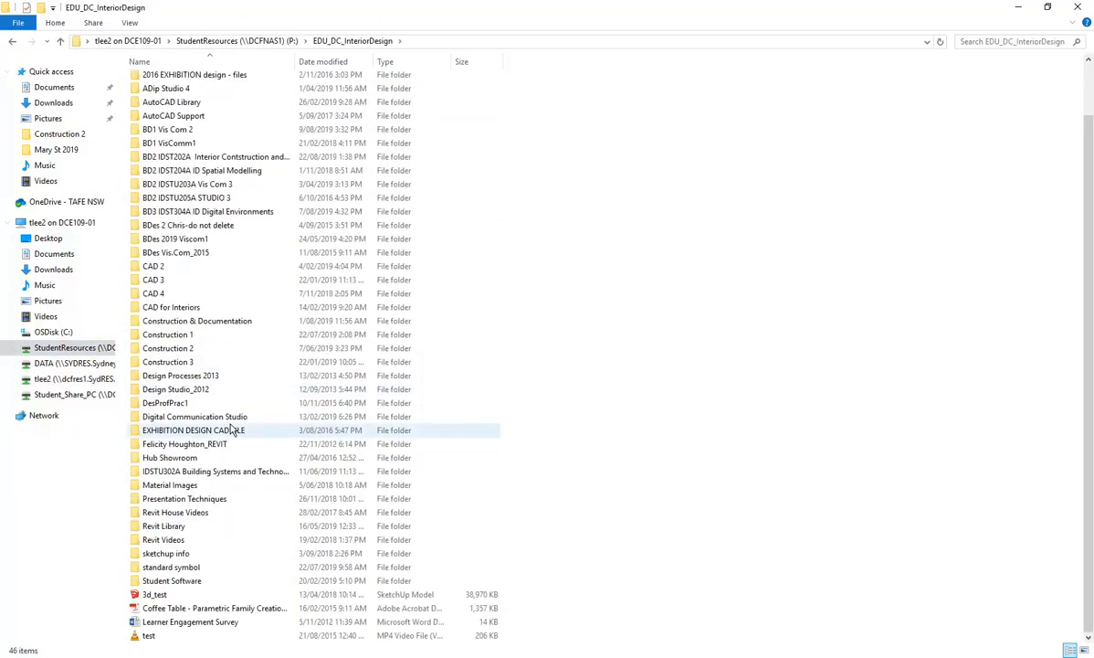
double_click(166, 527)
scroll(219, 351, "down", 1)
scroll(219, 352, "down", 5)
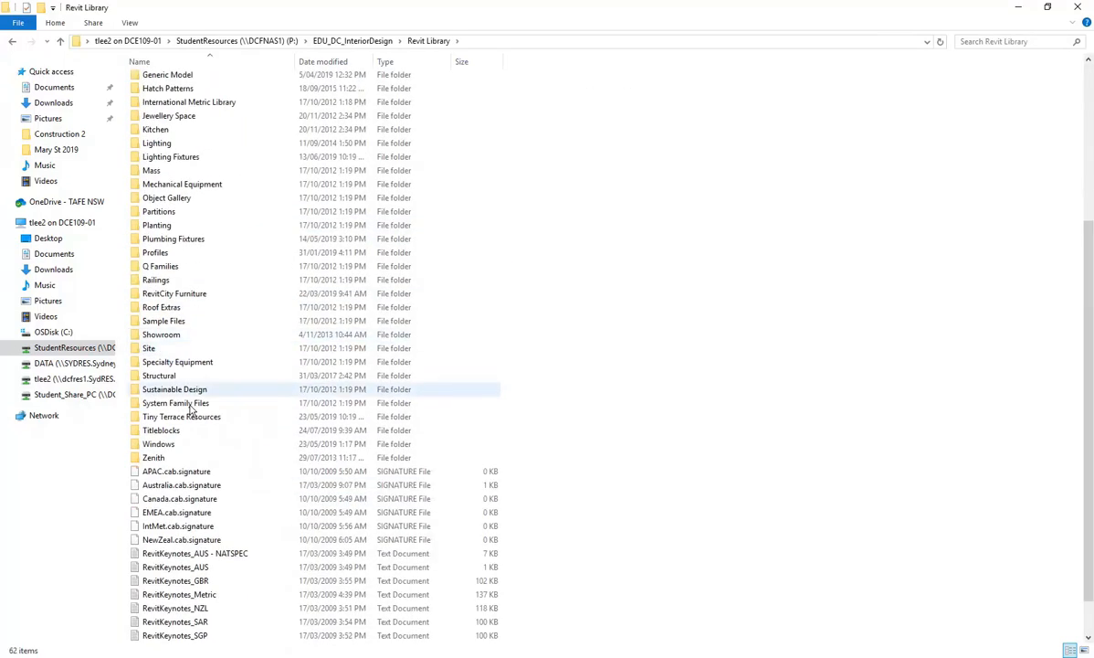
scroll(176, 229, "up", 2)
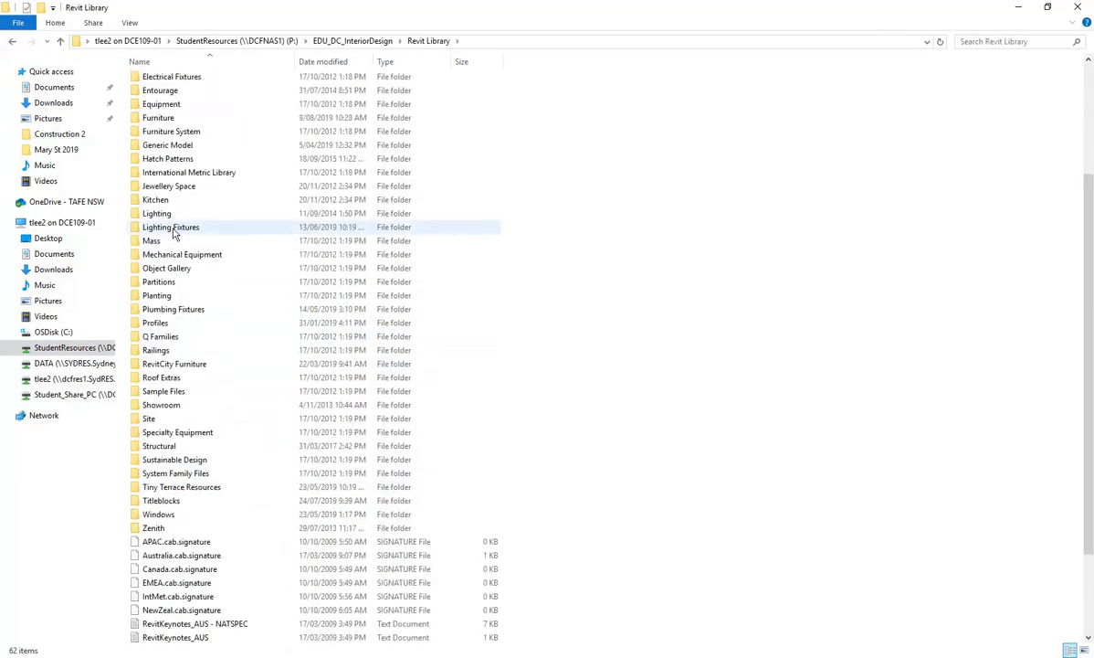
double_click(173, 227)
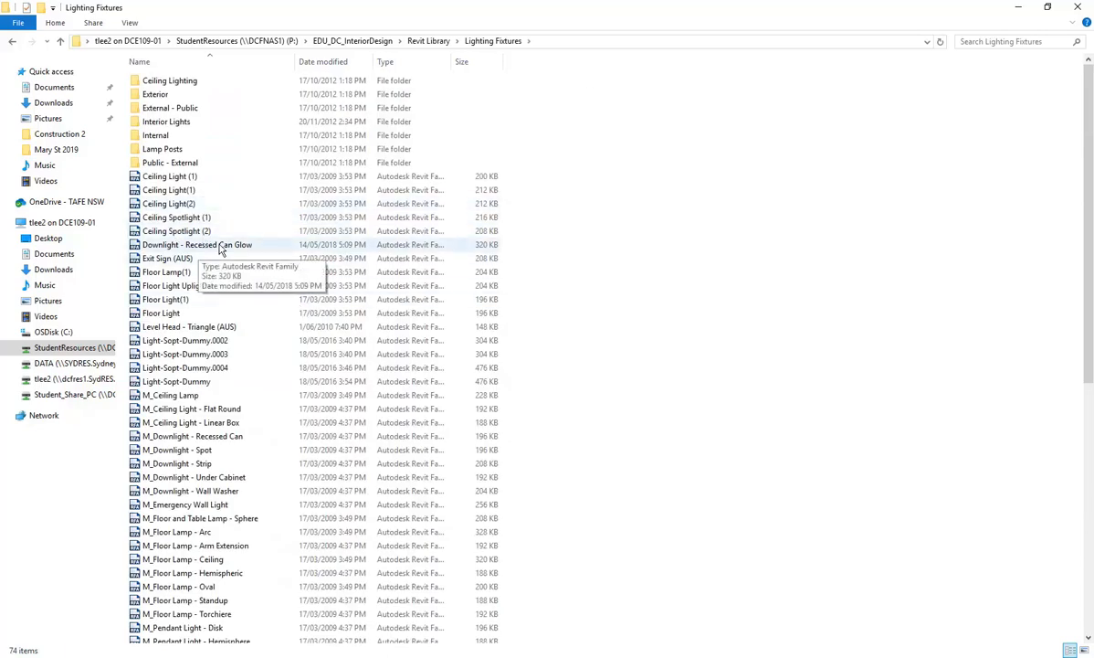
Step: Examine the Round Unhosted LED Downlight, Round Unhosted Spotlight and Square Unhosted Downlight family files in the folder
scroll(221, 250, "down", 6)
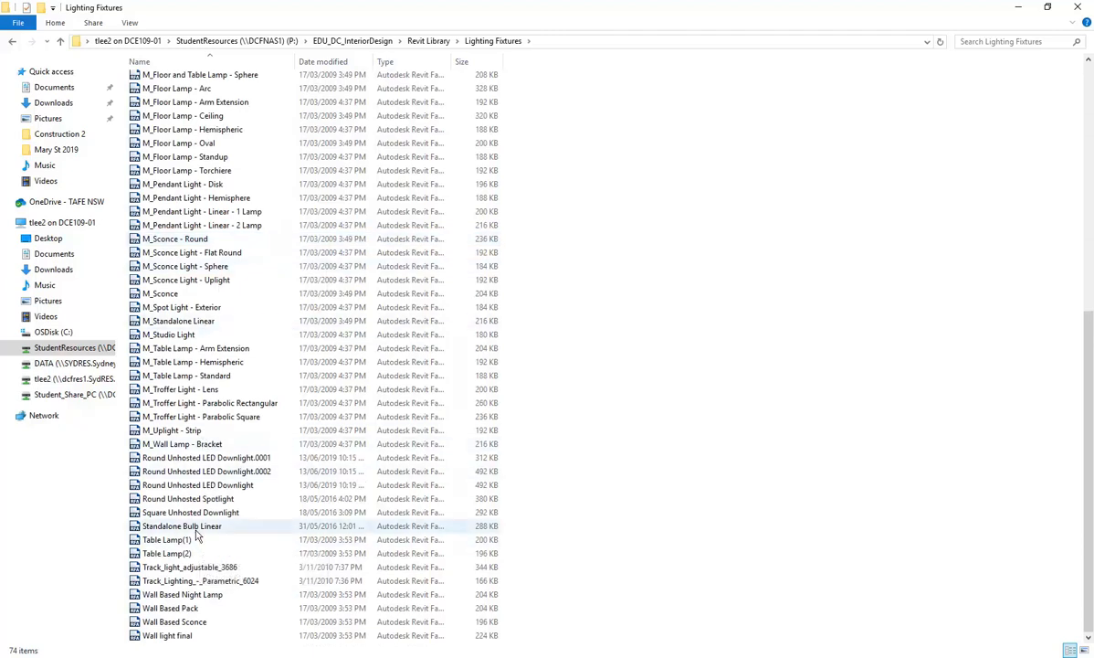
left_click(194, 487)
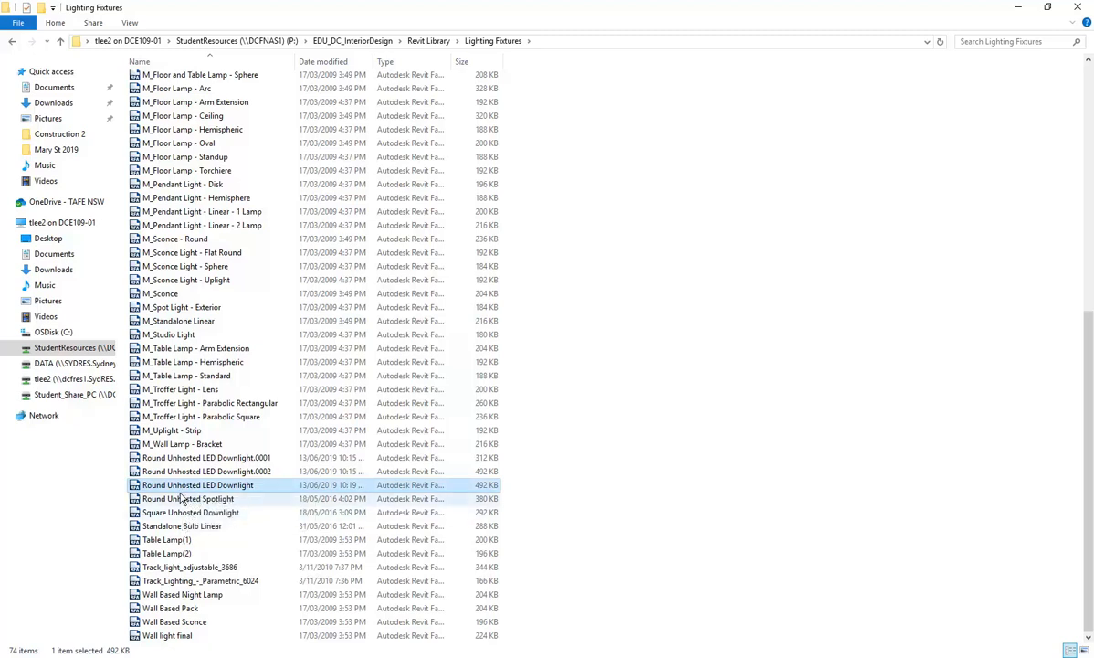
left_click(181, 499)
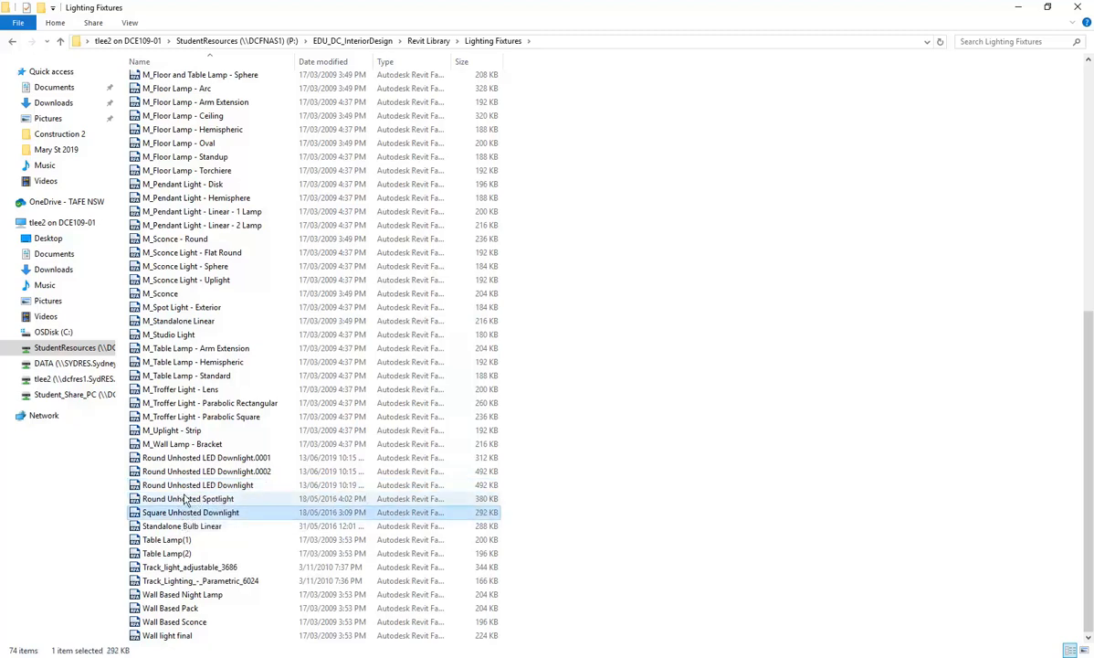
left_click(187, 513)
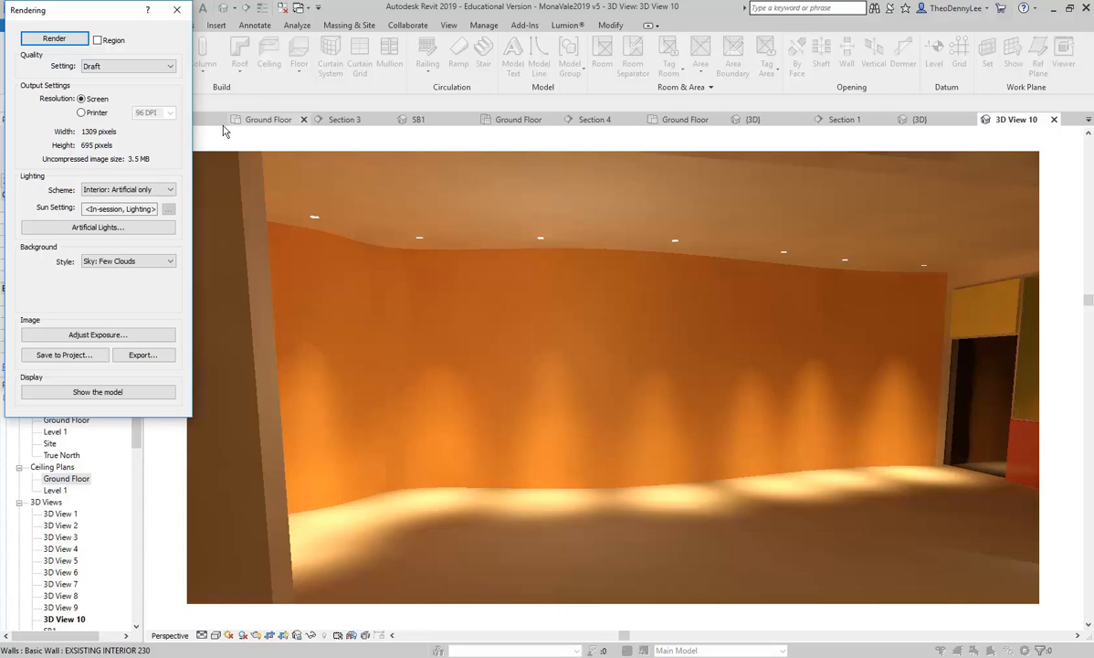
Step: Switch back to Revit, close the Rendering dialog and open the Ground Floor ceiling plan
left_click(177, 9)
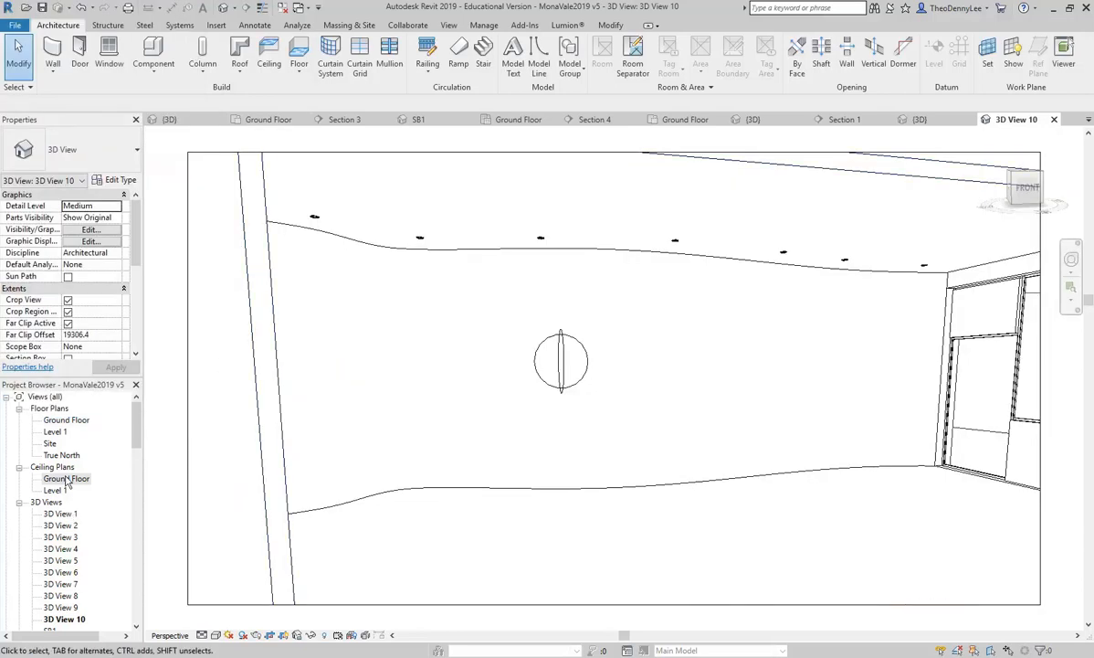
double_click(66, 478)
scroll(413, 325, "down", 2)
middle_click_drag(413, 325, 512, 263)
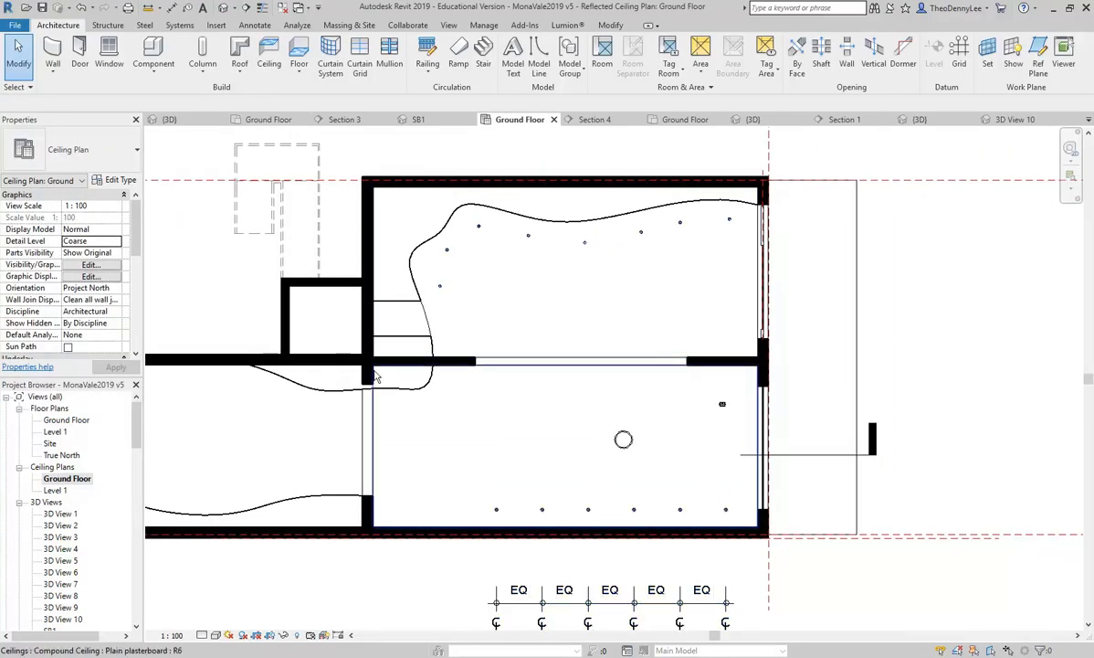
Step: Load the Square Unhosted Downlight family from the Lighting Fixtures folder as the component to place
left_click(154, 55)
left_click(525, 54)
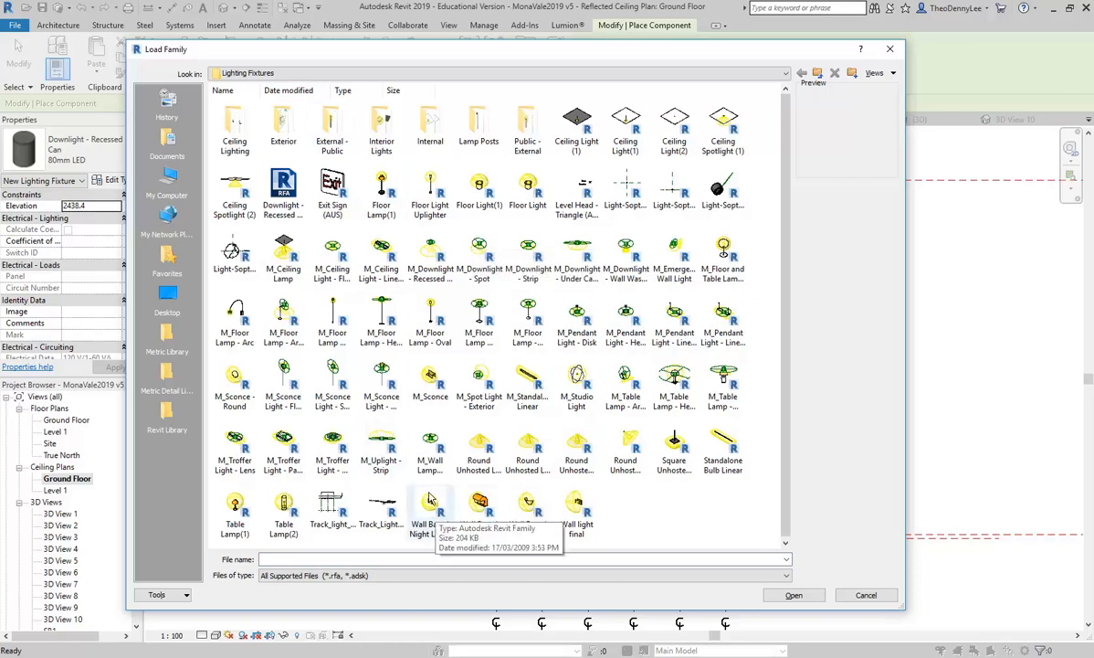
left_click(674, 449)
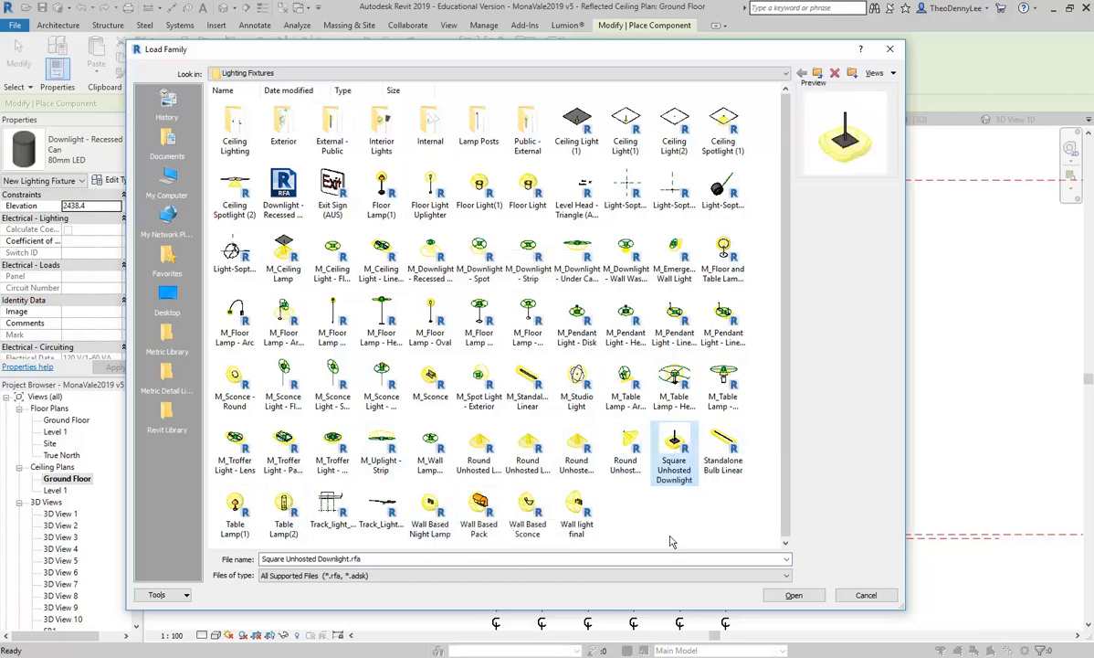
double_click(674, 449)
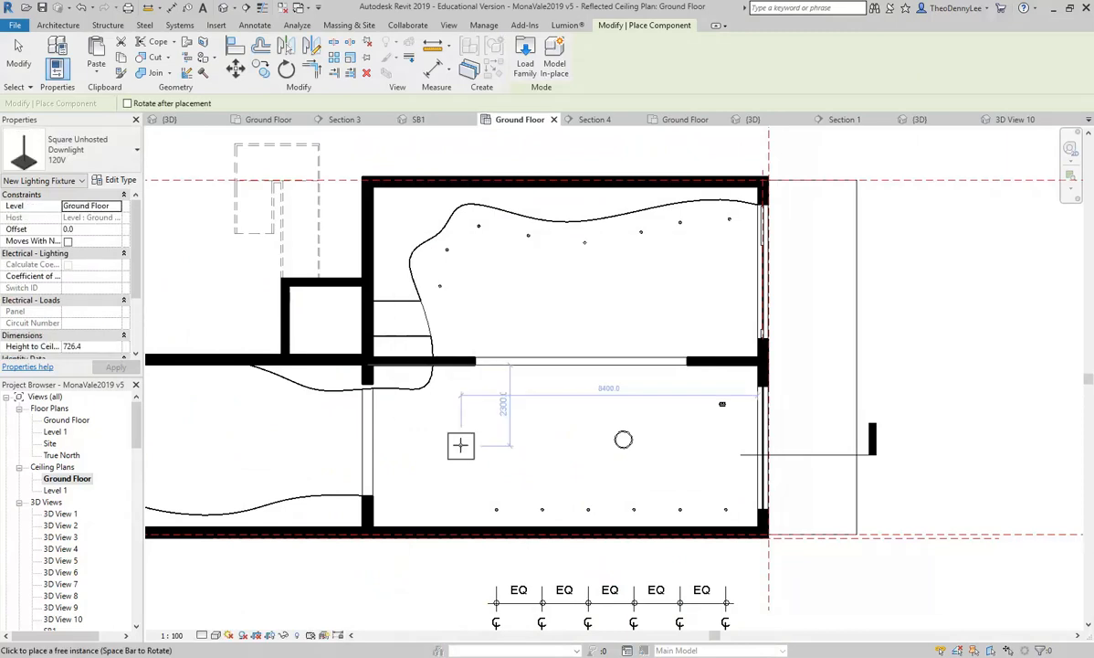
Step: Place one square unhosted downlight outside the lower room's glazed end wall, about 1200 mm from it and aligned with the pendant light
mouse_move(460, 445)
middle_mouse_down()
mouse_move(496, 440)
mouse_move(453, 472)
mouse_move(459, 442)
mouse_move(531, 438)
middle_mouse_up()
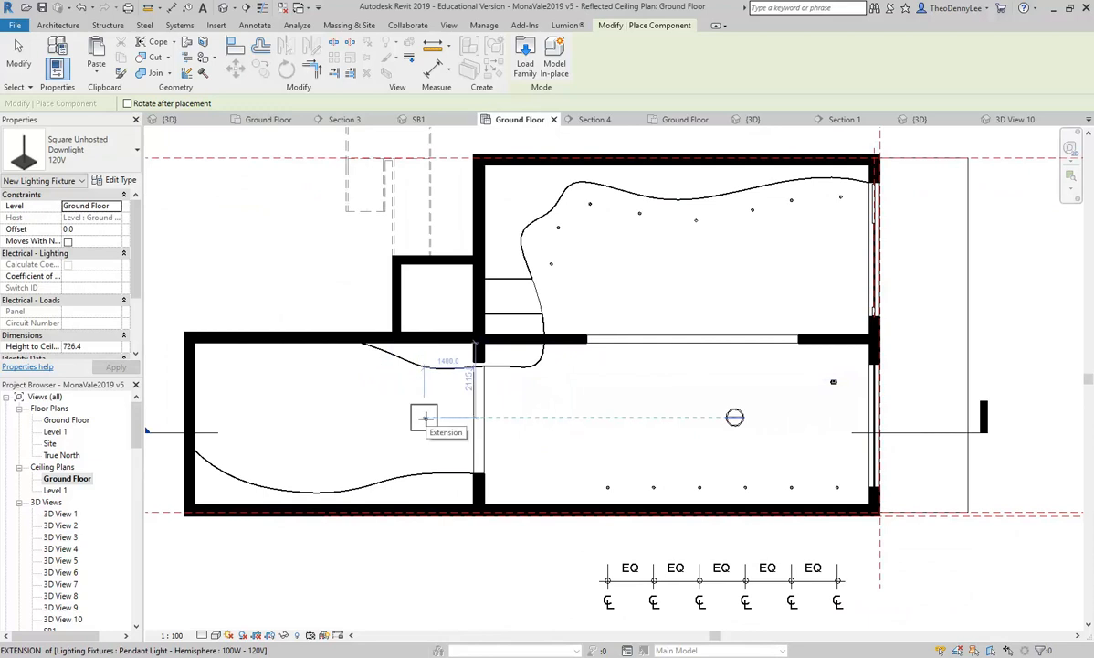
middle_click_drag(693, 425, 406, 458)
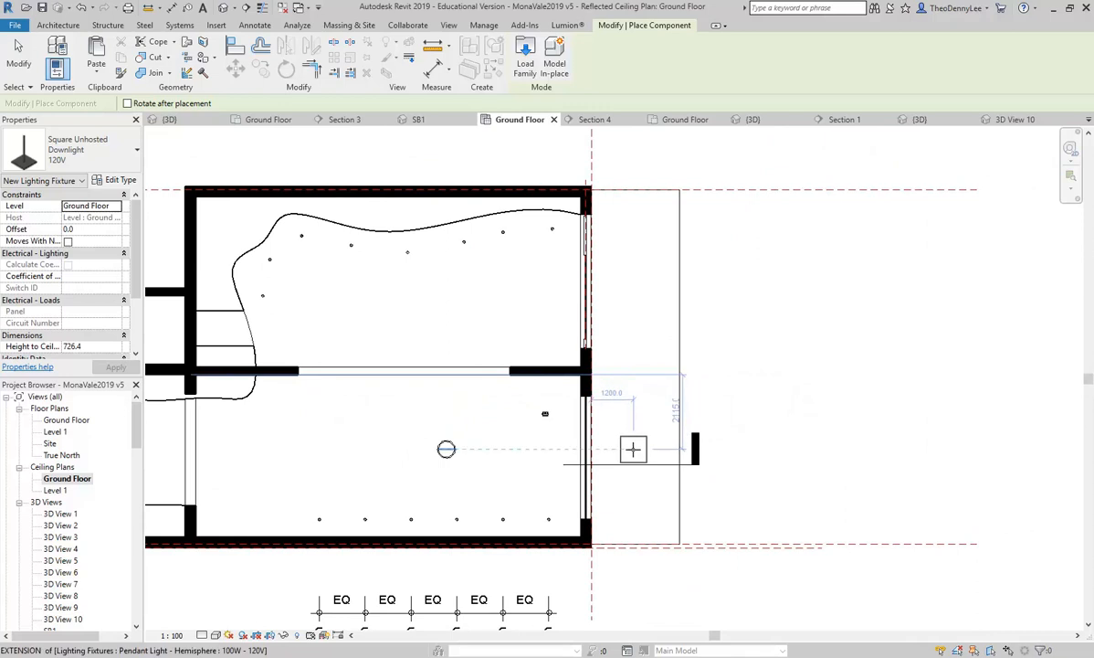
left_click(633, 448)
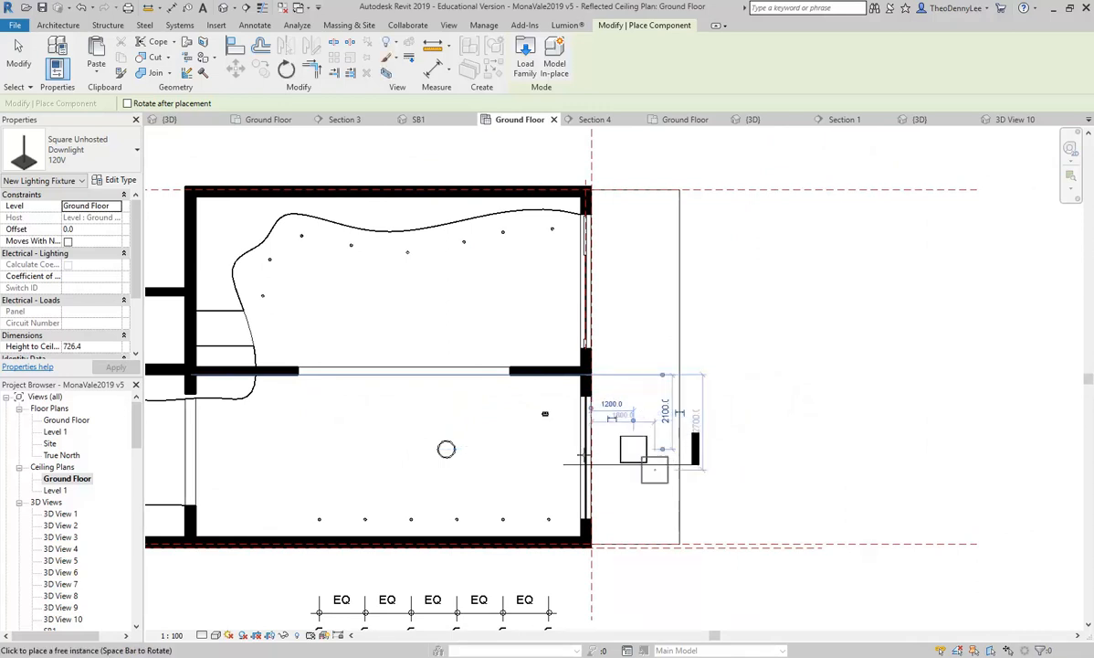
right_click(740, 301)
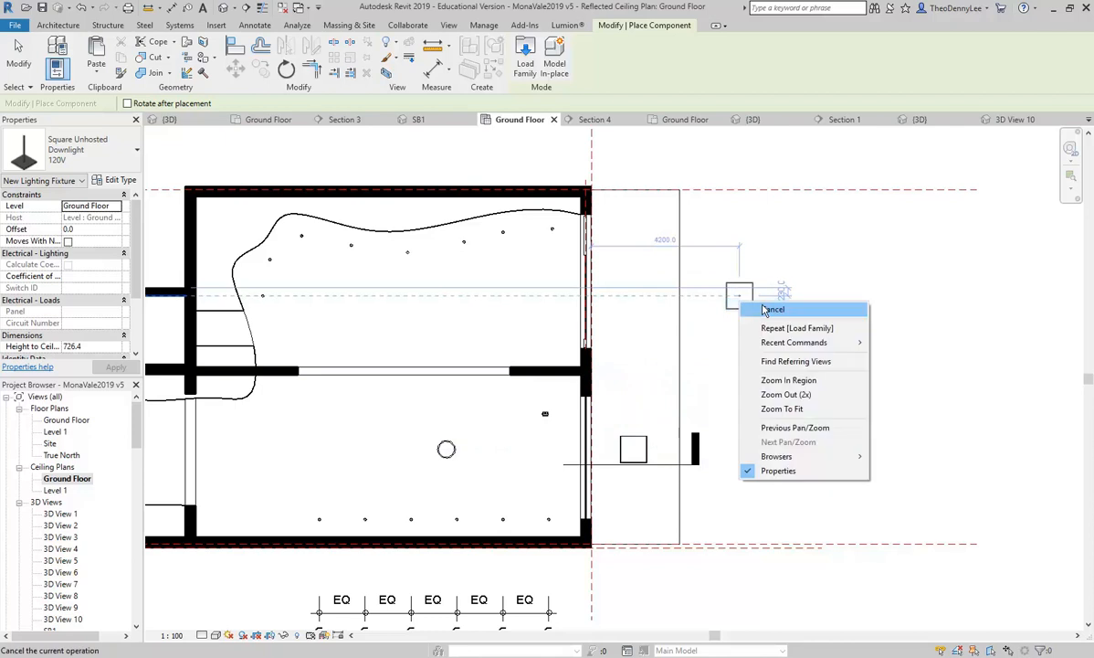
left_click(772, 310)
Step: Examine the placed square downlight beneath the front awning in the {3D} view
left_click(909, 118)
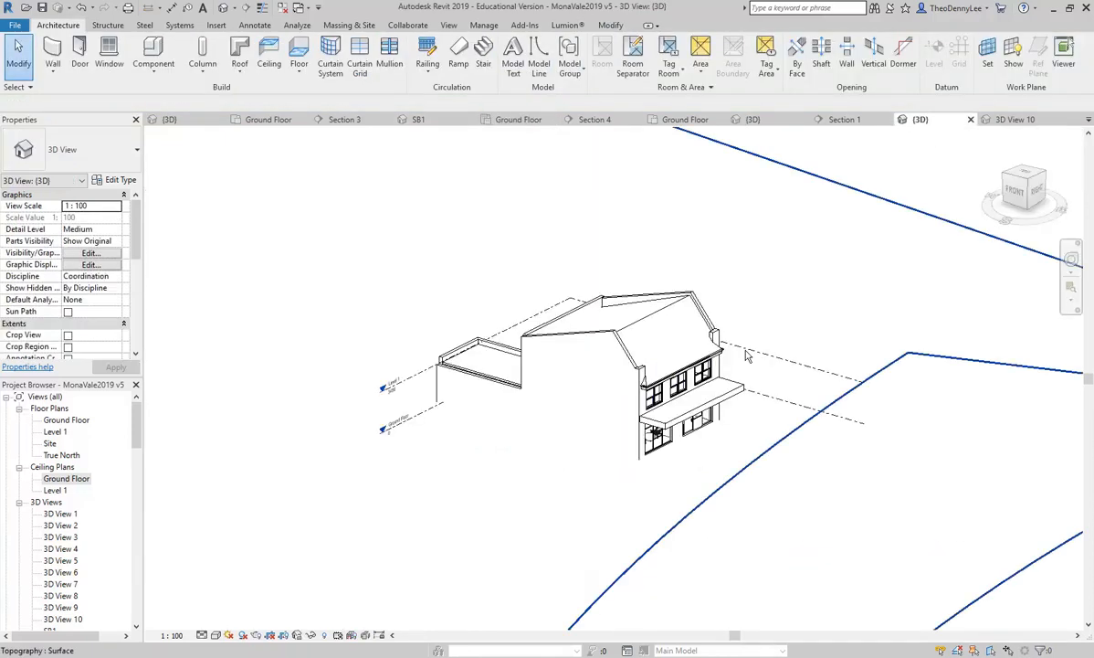
scroll(716, 486, "up", 5)
middle_click_drag(637, 391, 529, 520, "shift")
scroll(442, 366, "up", 4)
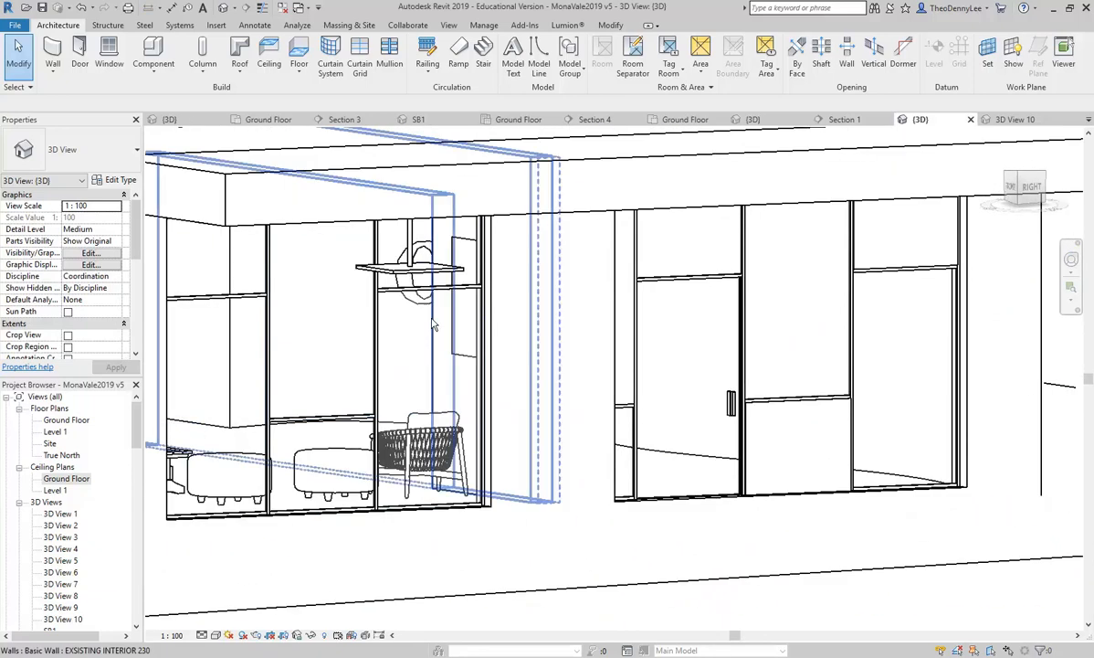
left_click(367, 263)
scroll(390, 316, "down", 3)
middle_click_drag(415, 435, 494, 454, "shift")
key("Escape")
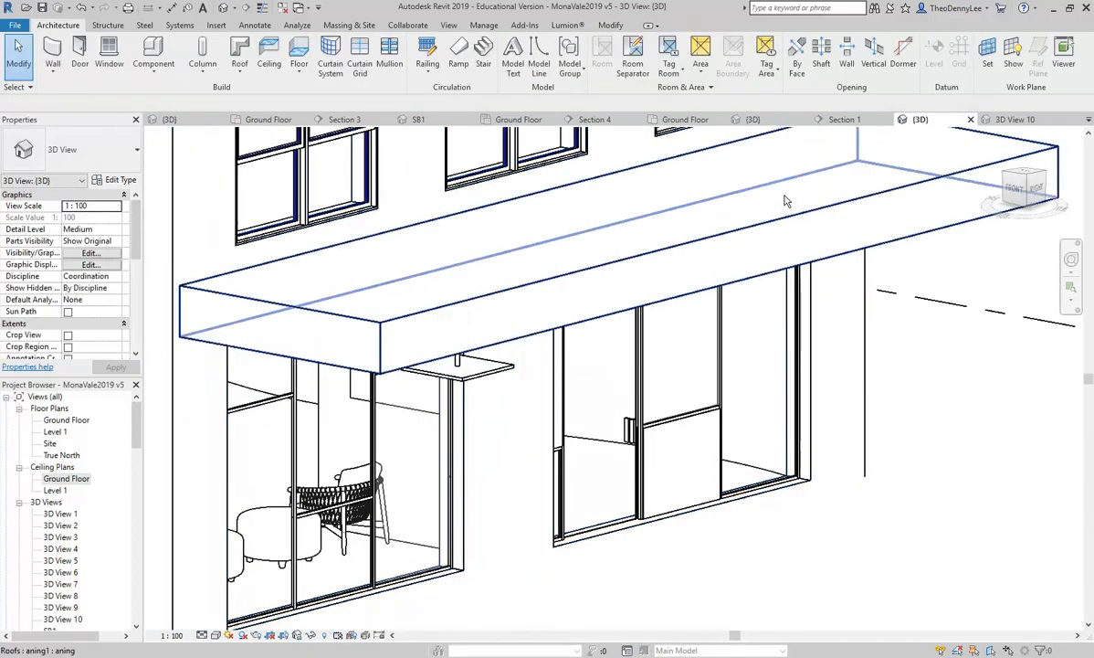
Step: Reposition the camera of 3D View 10 outside the building to frame the glazed front, awning and square downlight
left_click(1014, 120)
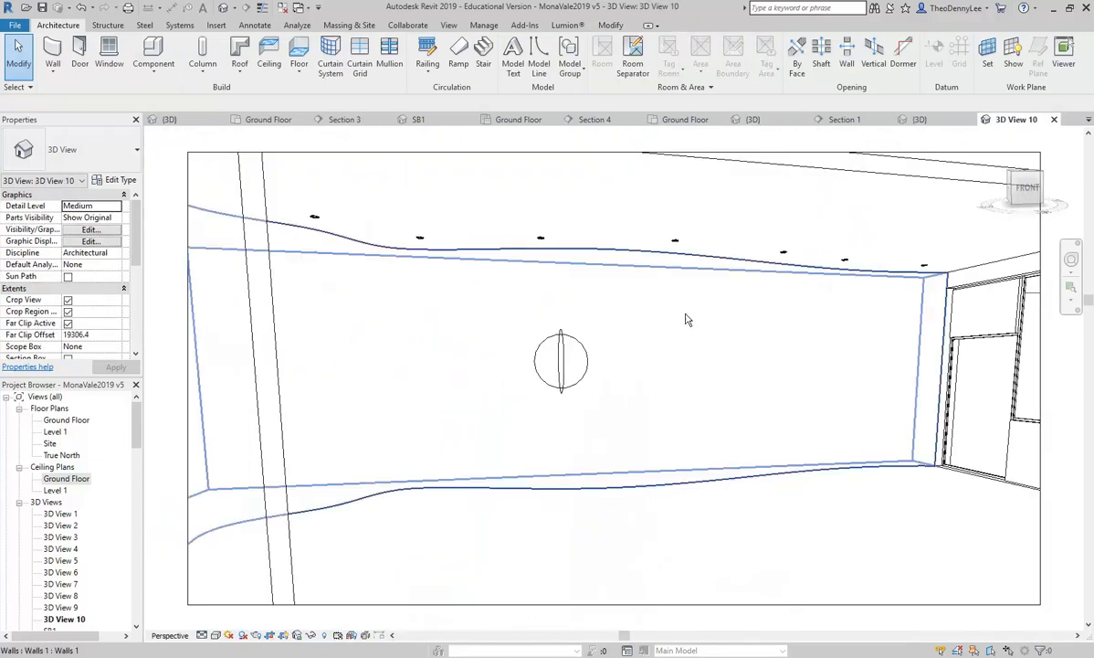
left_click(1071, 259)
left_click_drag(389, 472, 1084, 454)
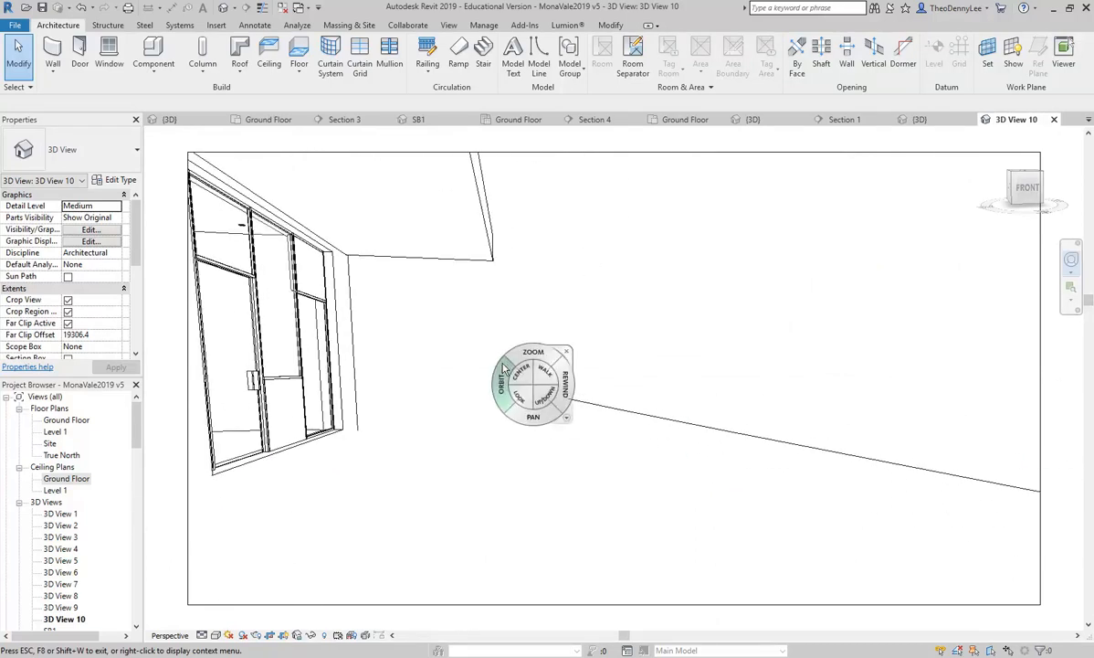
left_click_drag(499, 391, 566, 464)
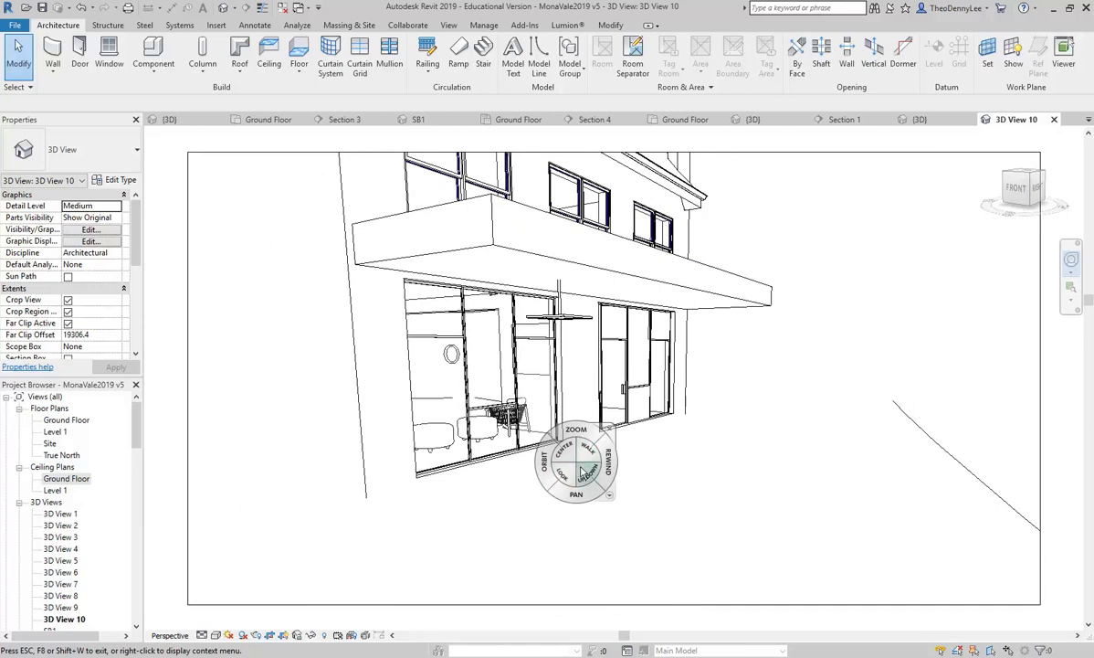
left_click_drag(575, 493, 612, 607)
mouse_move(574, 501)
left_mouse_down()
mouse_move(574, 532)
mouse_move(578, 489)
left_mouse_up()
left_click(638, 465)
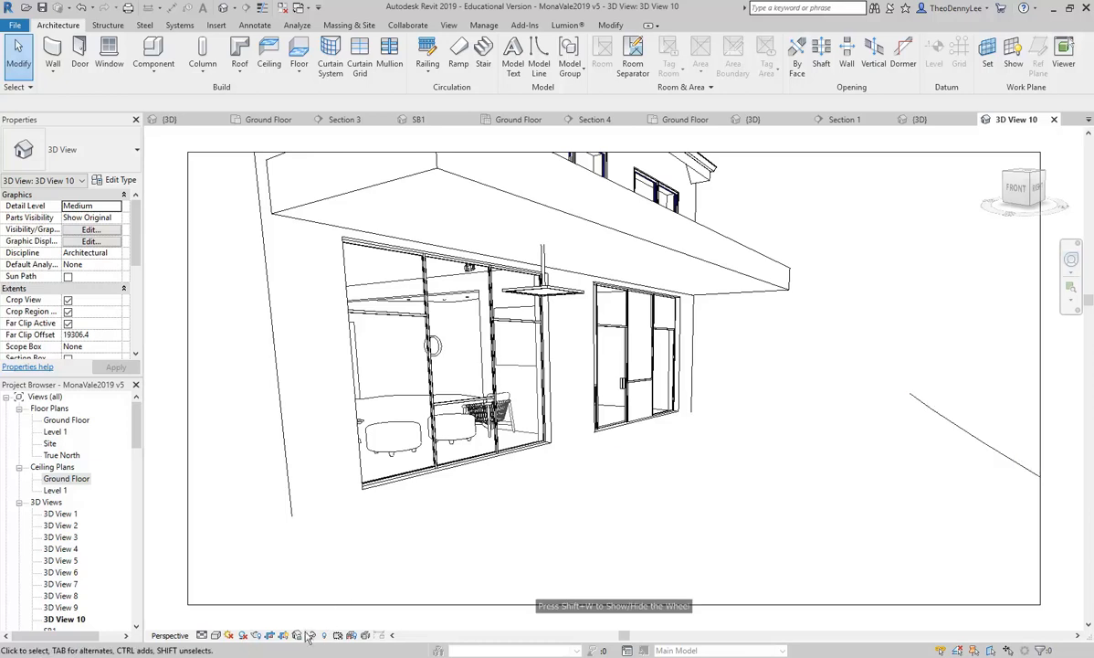
Step: Run a Draft test render of the exterior view with artificial lighting, stop it partway and close the Rendering dialog
left_click(255, 636)
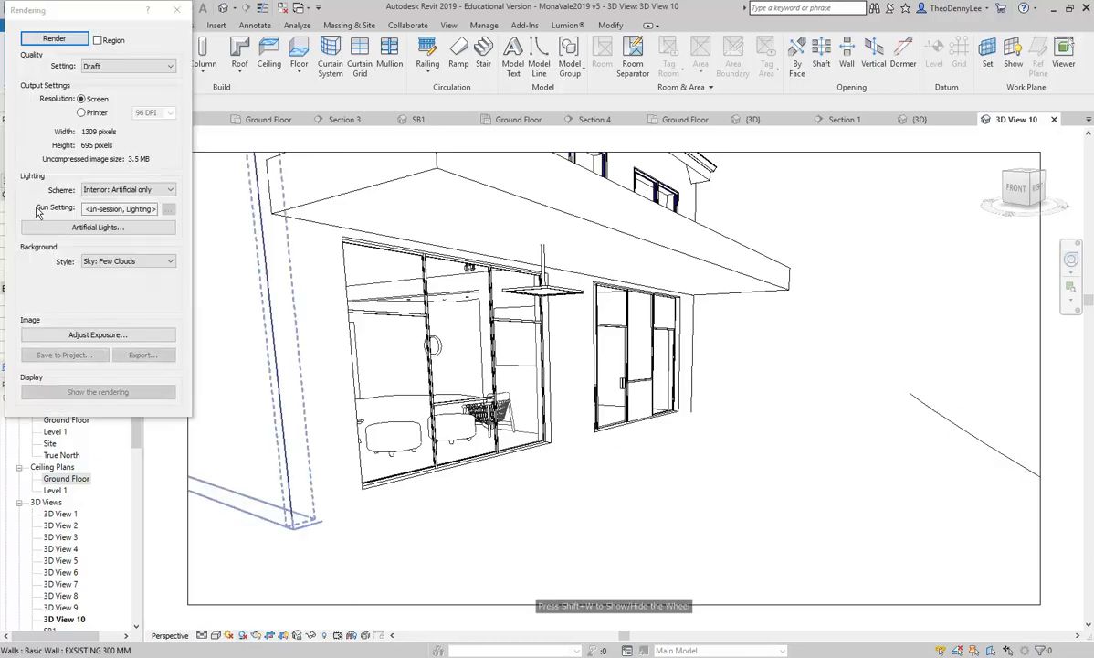
left_click(52, 40)
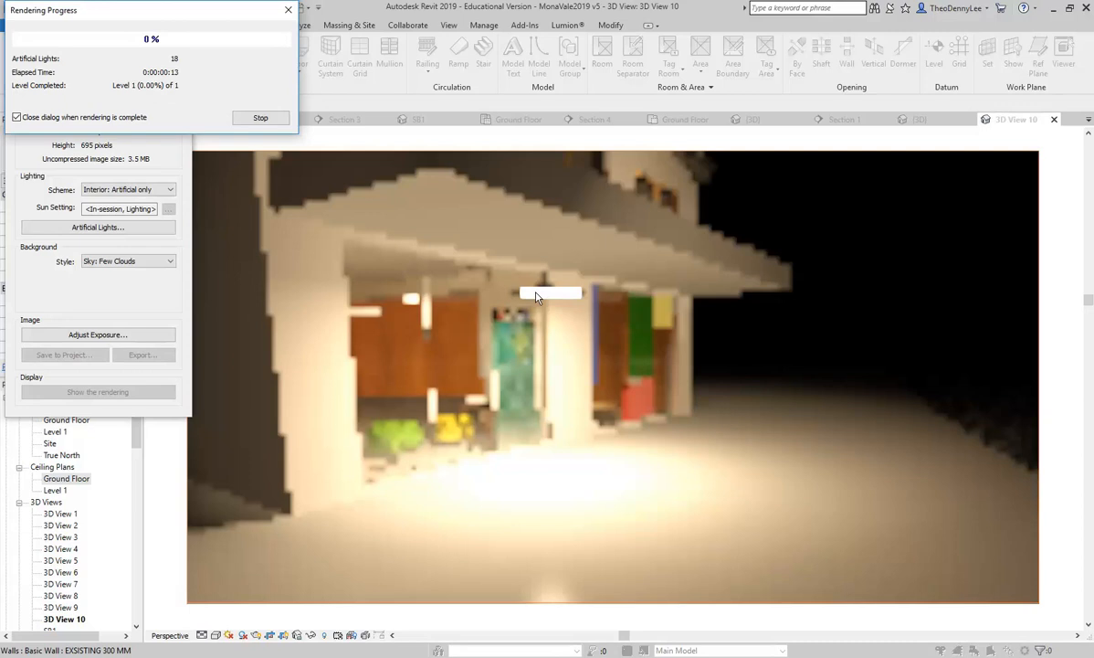
left_click(260, 117)
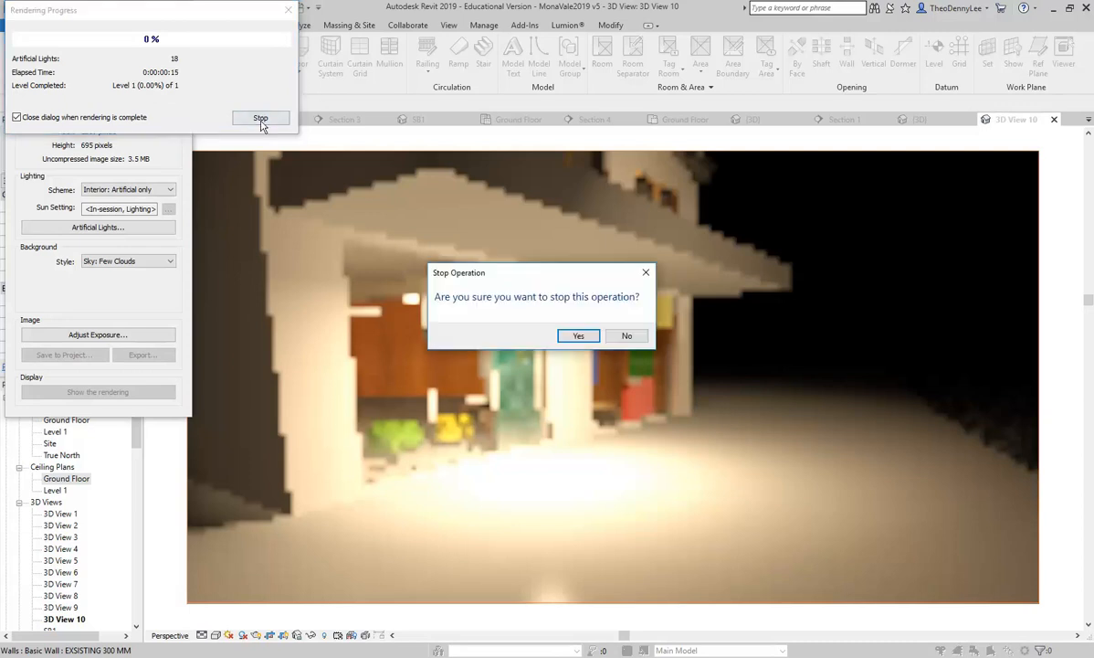
left_click(578, 335)
left_click(180, 9)
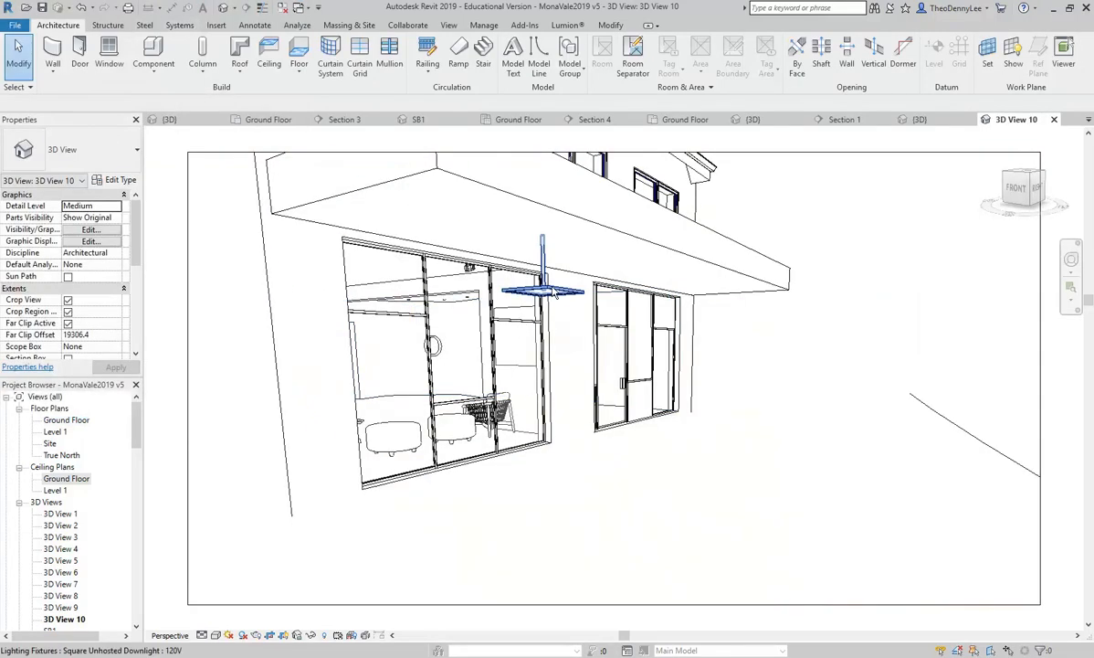
Step: Define the square downlight type's initial intensity by luminous flux and reduce its lumen value
left_click(553, 290)
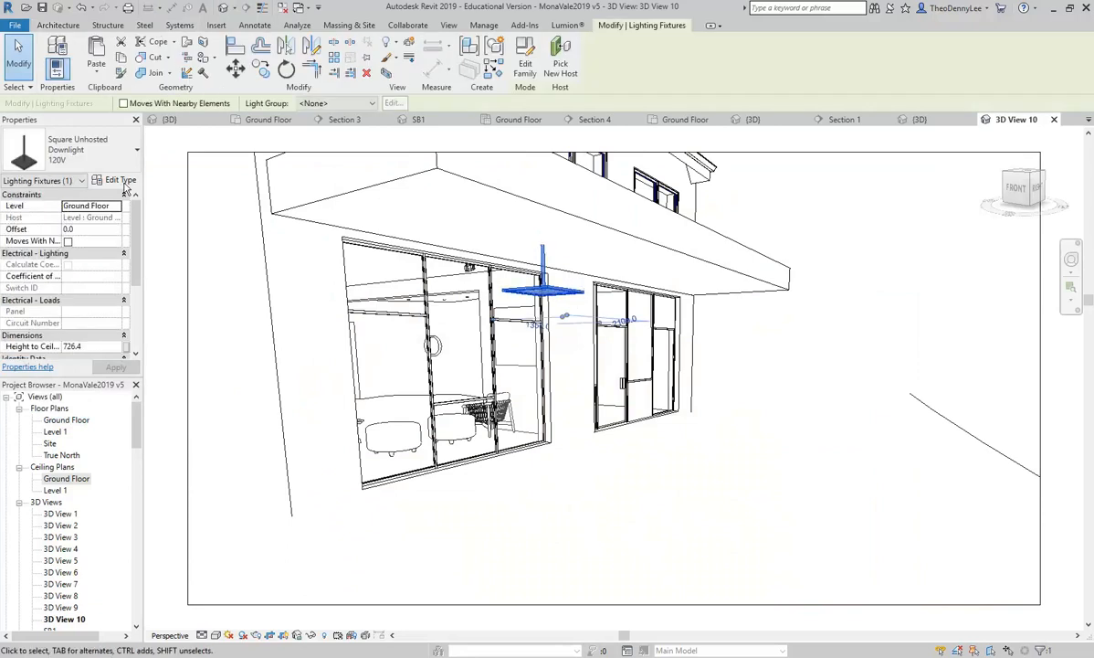
left_click(119, 180)
left_click_drag(854, 261, 870, 412)
left_click(621, 429)
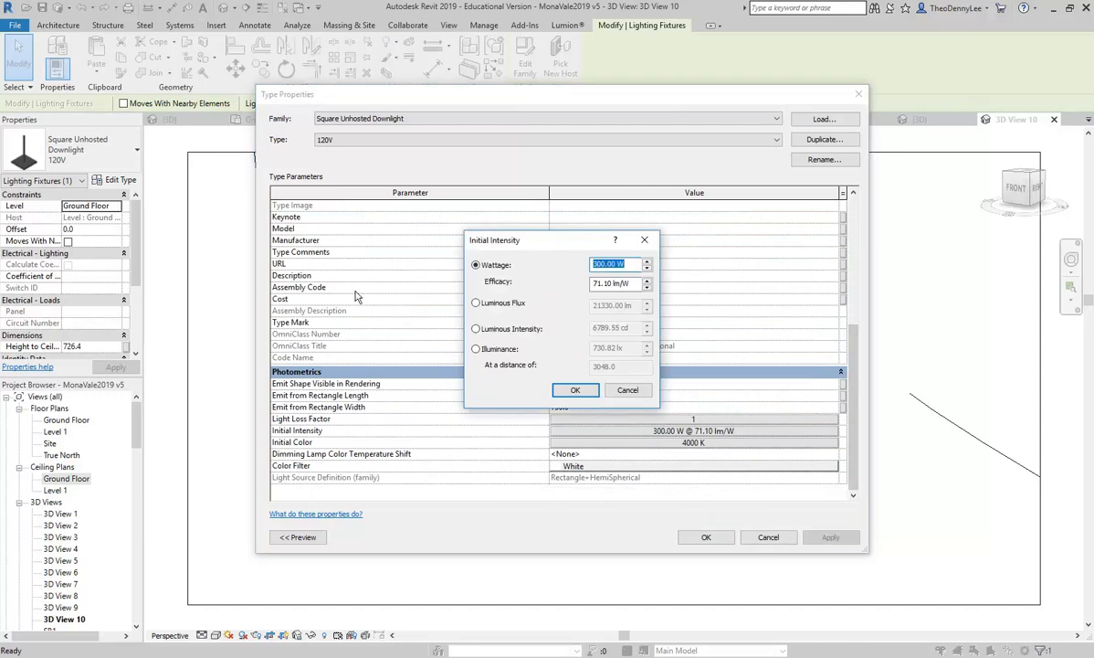
left_click(476, 303)
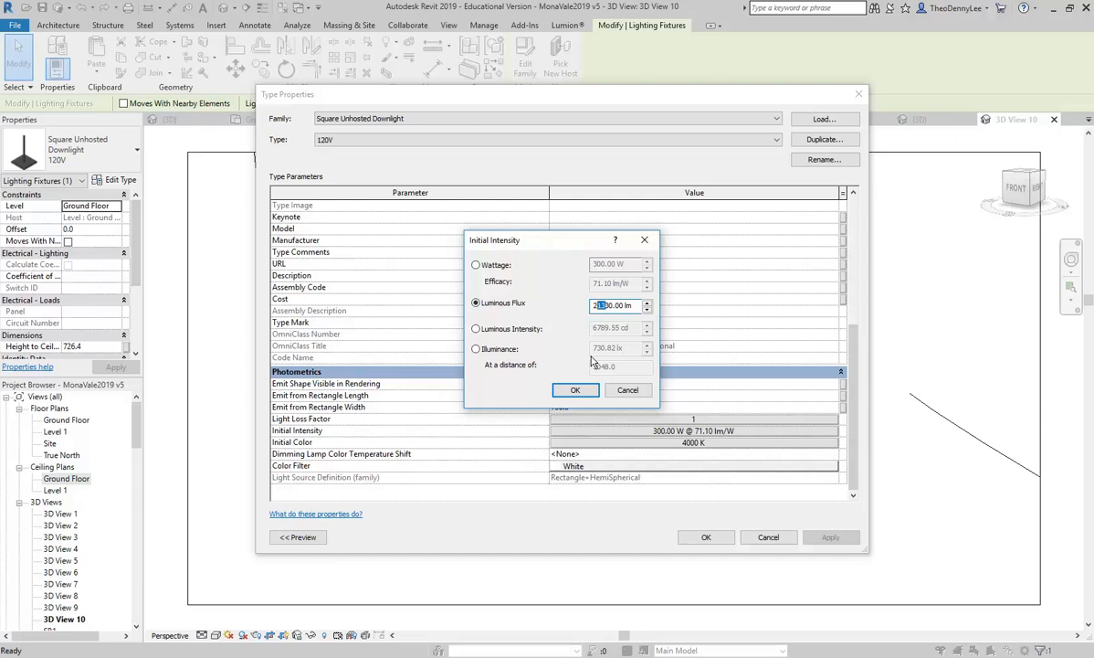
key("BackSpace")
key("BackSpace")
type("7")
left_click(571, 390)
left_click(707, 537)
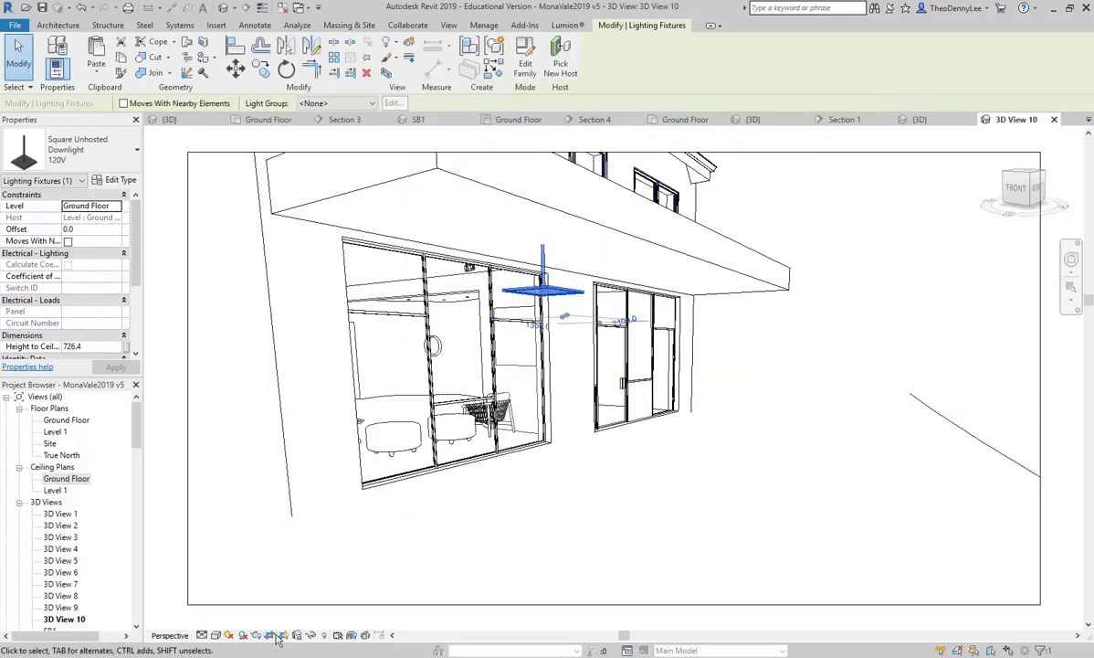
Step: Render 3D View 10 again at Draft quality to check the square downlight's reduced intensity
left_click(242, 634)
left_click(53, 38)
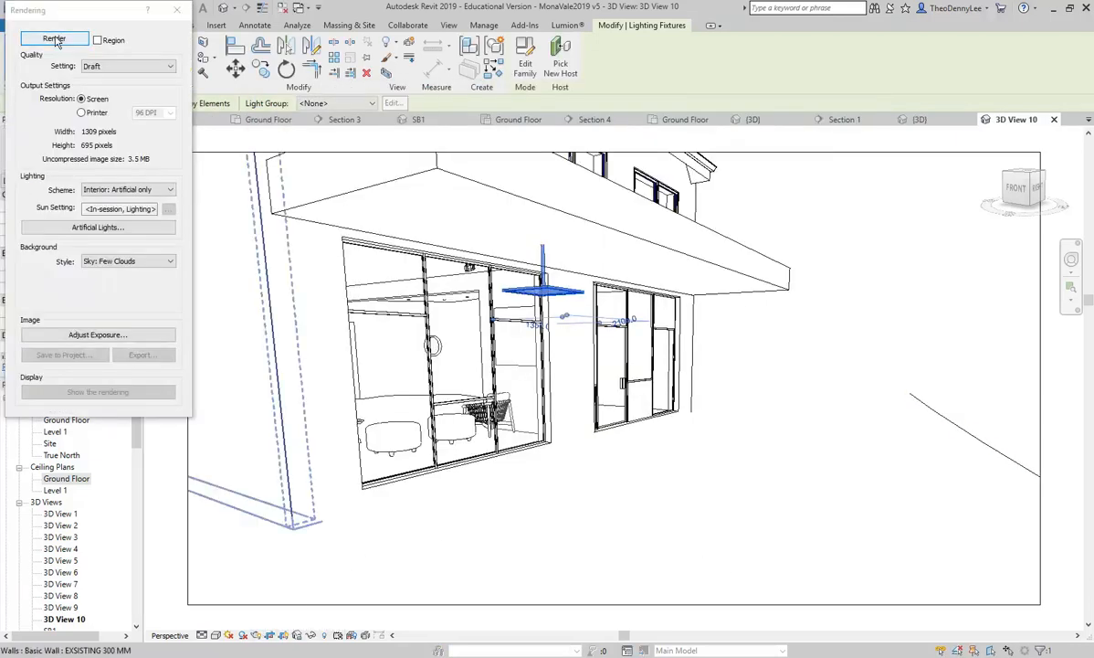